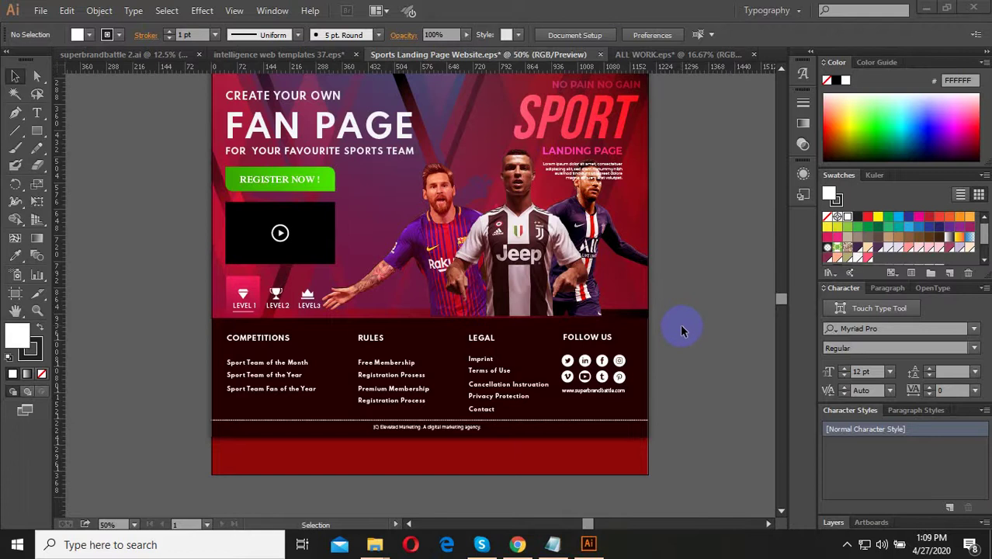
Zoom in and out over the landing-page mockup to review its hero and footer sections.
scroll(652, 323, "up", 1)
scroll(622, 325, "up", 1)
scroll(614, 317, "up", 1)
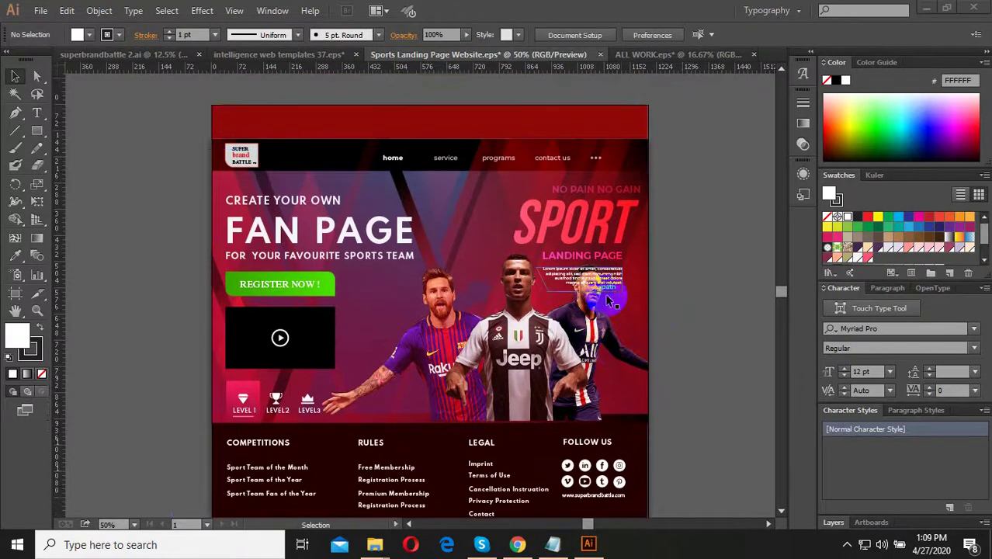
scroll(637, 313, "down", 1)
scroll(689, 267, "up", 2)
scroll(676, 266, "down", 3)
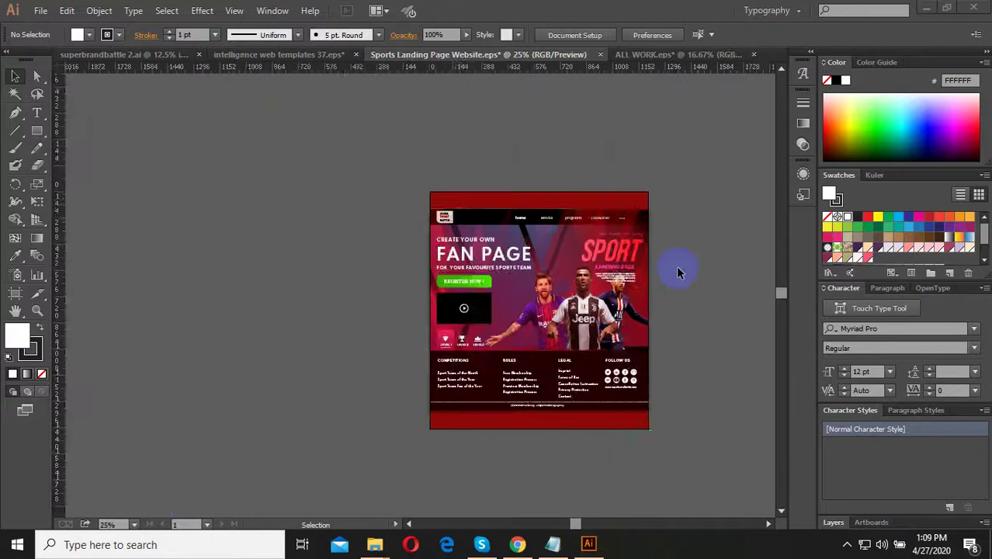
scroll(581, 468, "up", 1)
scroll(584, 475, "down", 1)
scroll(584, 475, "down", 1)
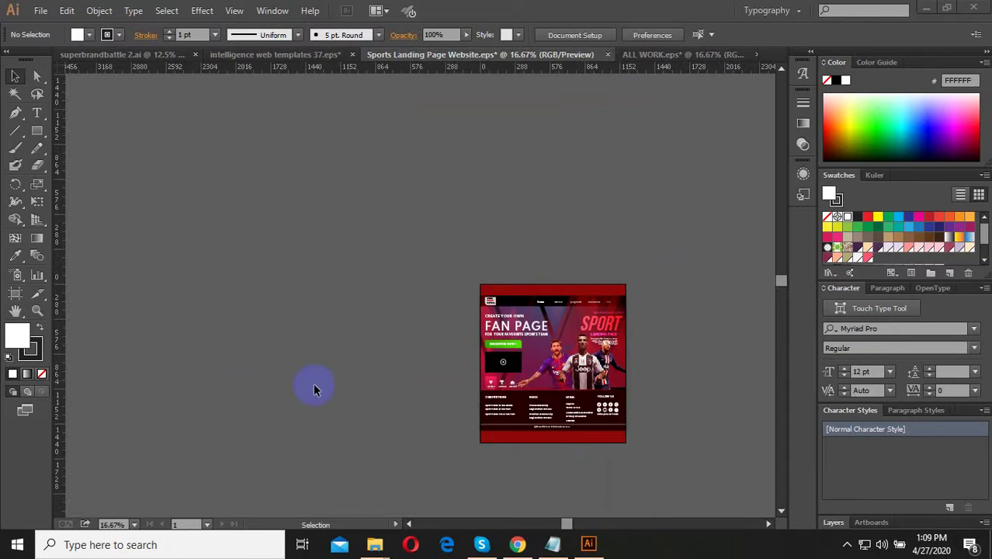
scroll(492, 385, "up", 3)
scroll(376, 284, "down", 3)
scroll(458, 298, "up", 2)
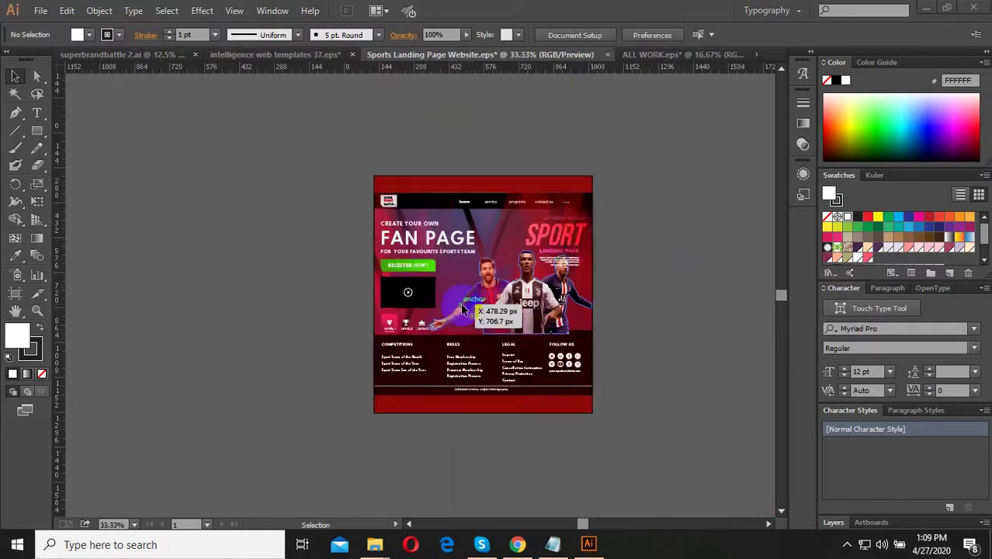
scroll(431, 296, "down", 1)
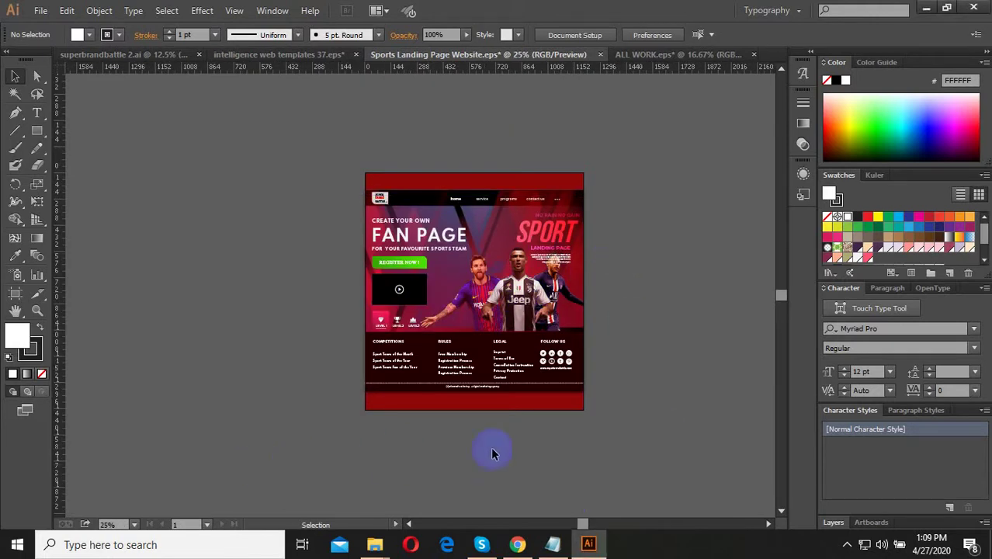
scroll(431, 272, "up", 3)
scroll(427, 266, "down", 1)
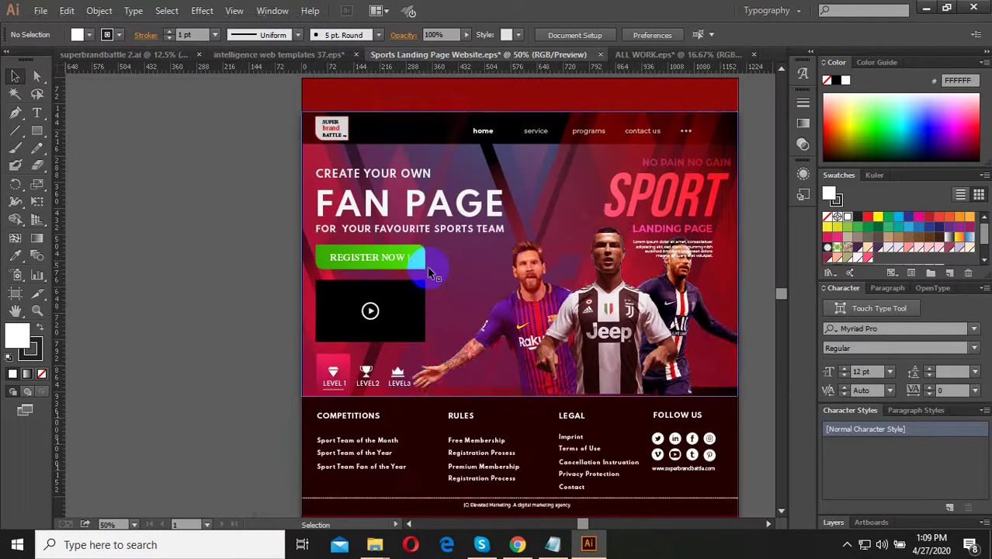
scroll(543, 264, "up", 2)
scroll(466, 233, "down", 2)
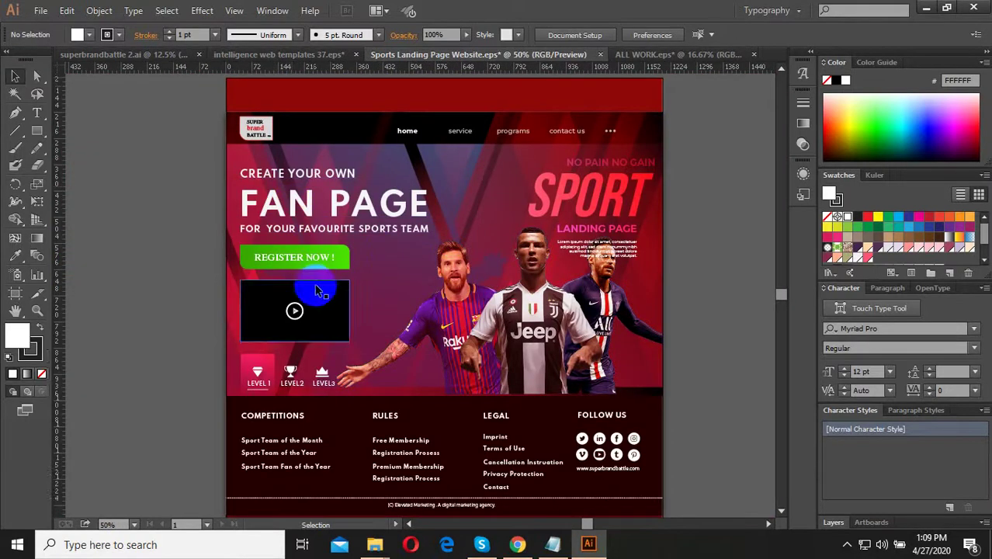
scroll(373, 357, "down", 1)
scroll(629, 414, "up", 3)
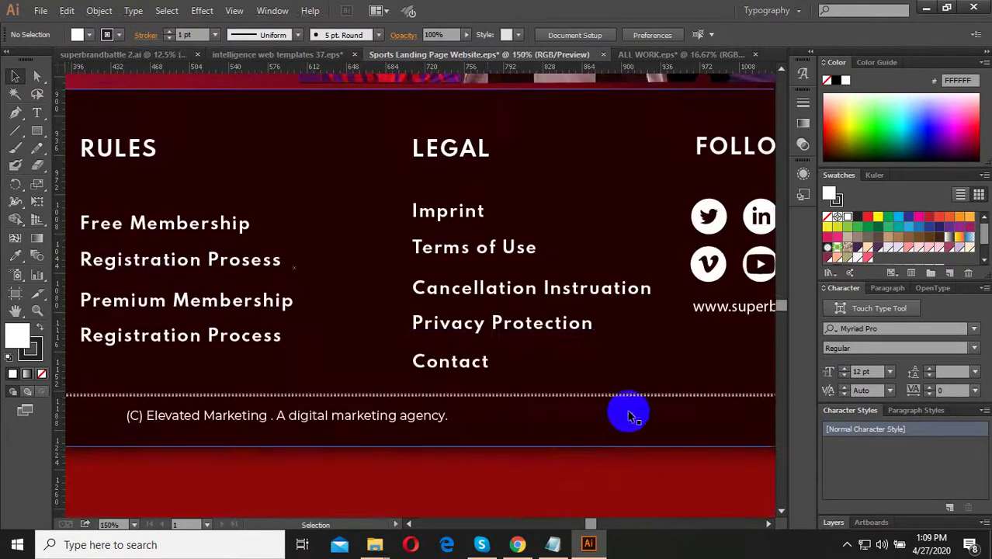
scroll(505, 325, "down", 3)
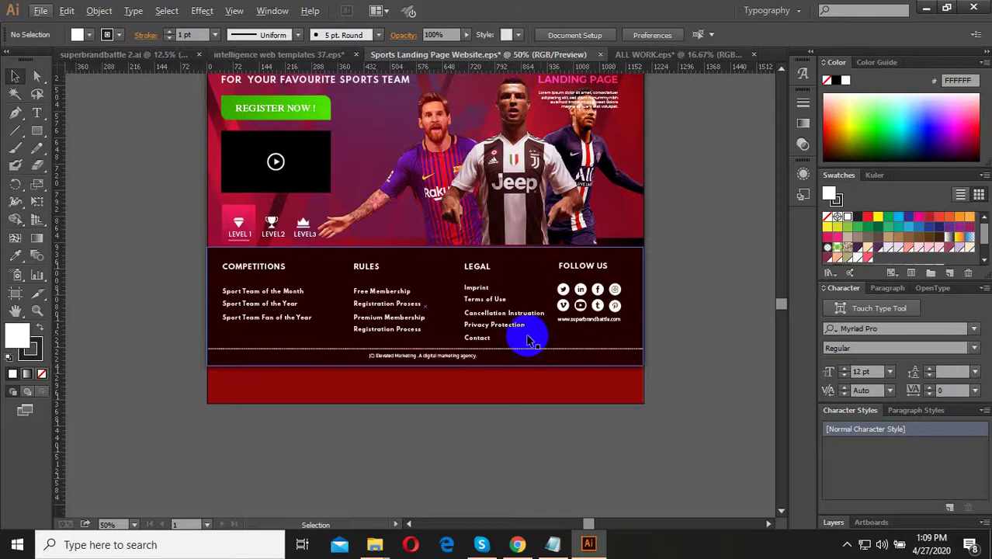
scroll(470, 443, "down", 2)
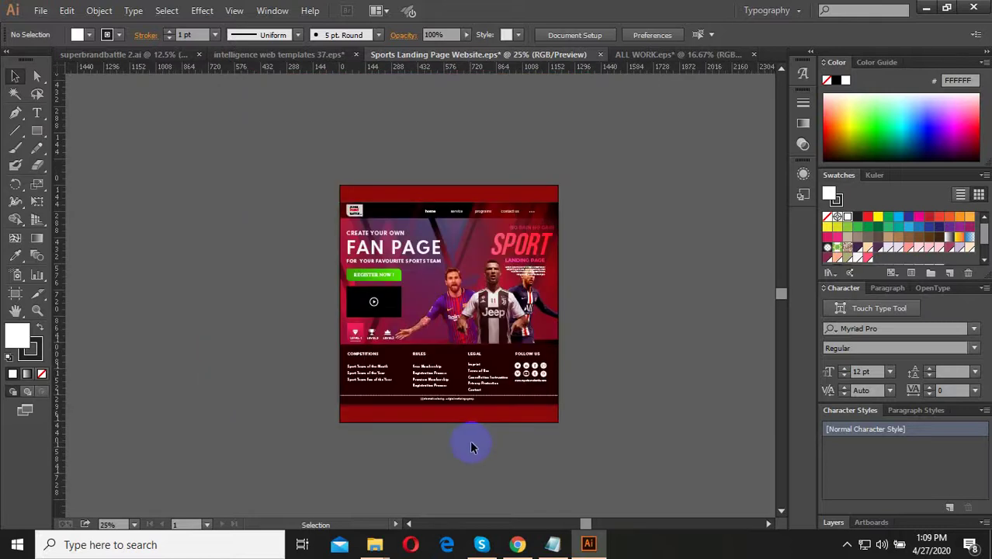
Check the DesignContest sports fan page entries in the browser, highlighting the $397 prize.
left_click(517, 545)
left_click(376, 10)
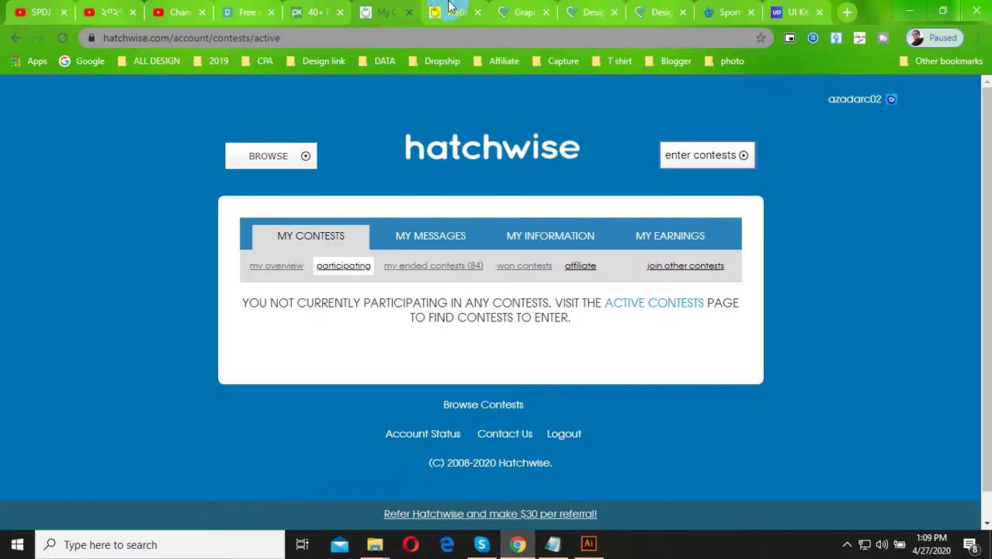
left_click(443, 11)
scroll(426, 333, "up", 3)
left_click(590, 11)
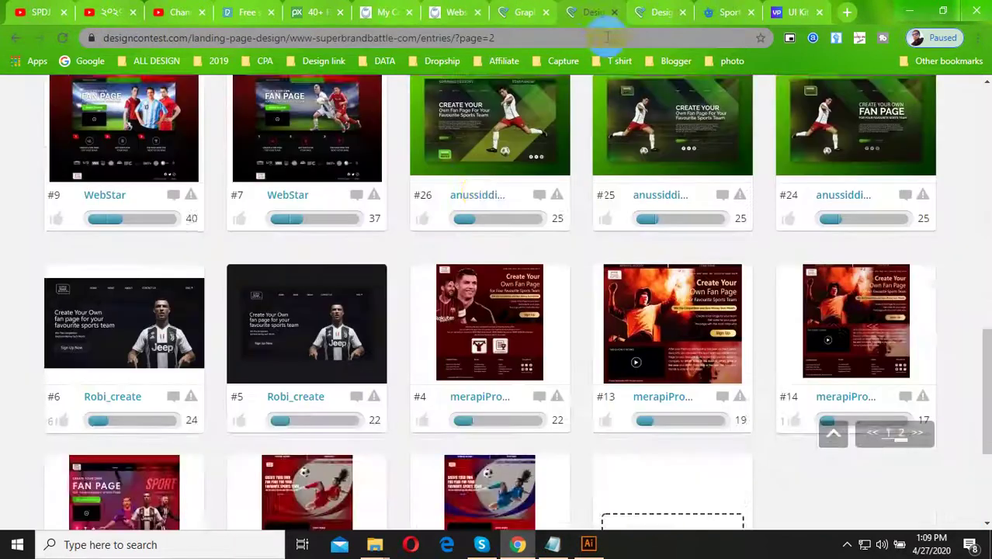
key("alt+Left")
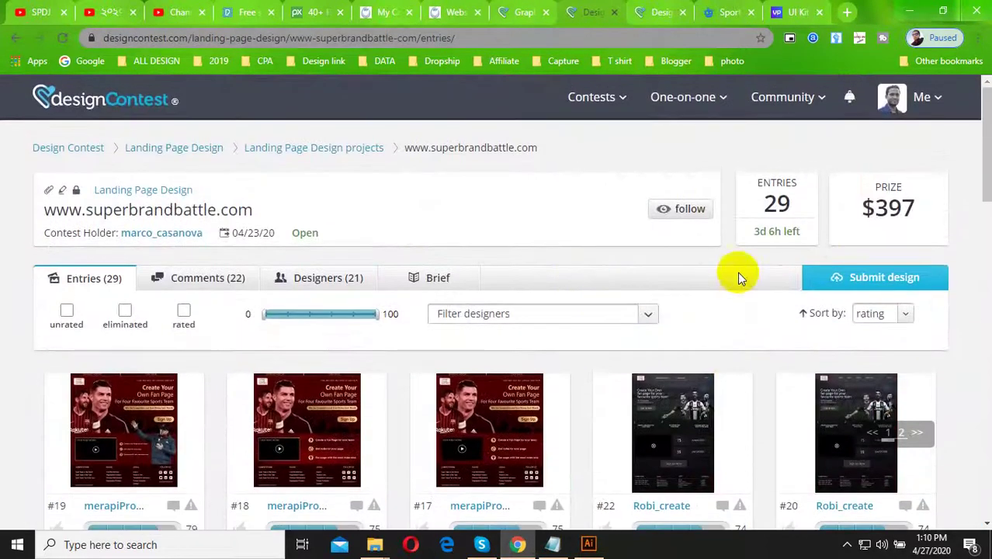
left_click_drag(870, 209, 896, 207)
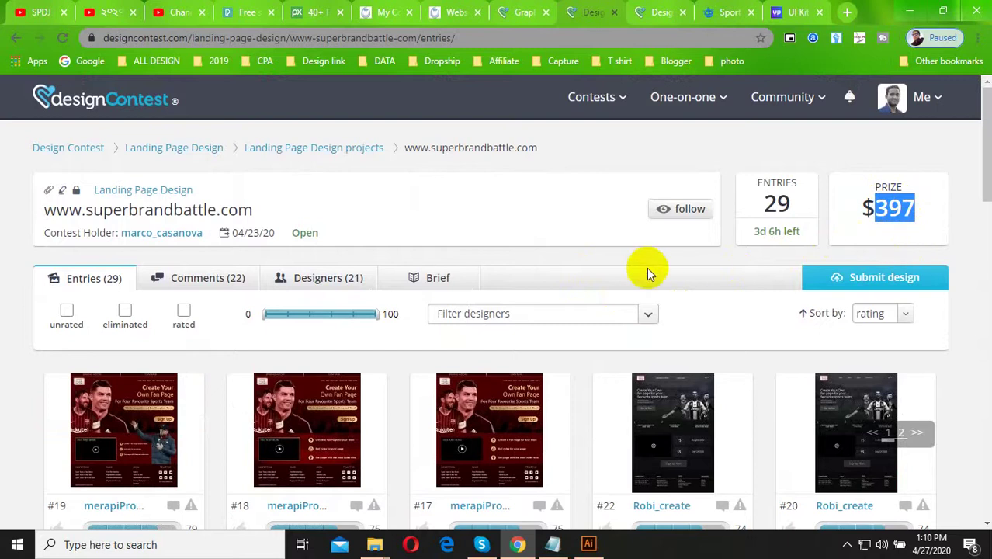
scroll(475, 300, "down", 1)
scroll(476, 300, "down", 3)
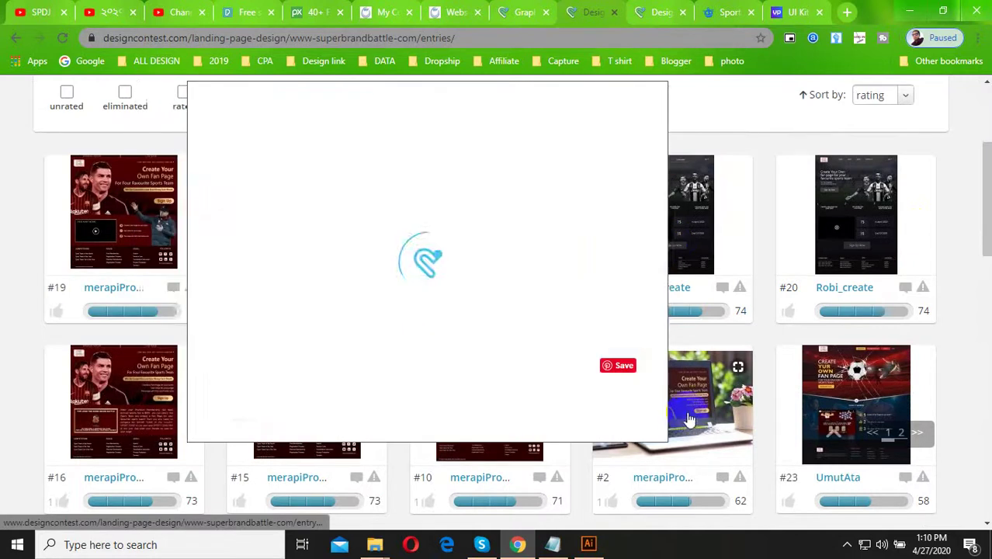
scroll(679, 409, "down", 1)
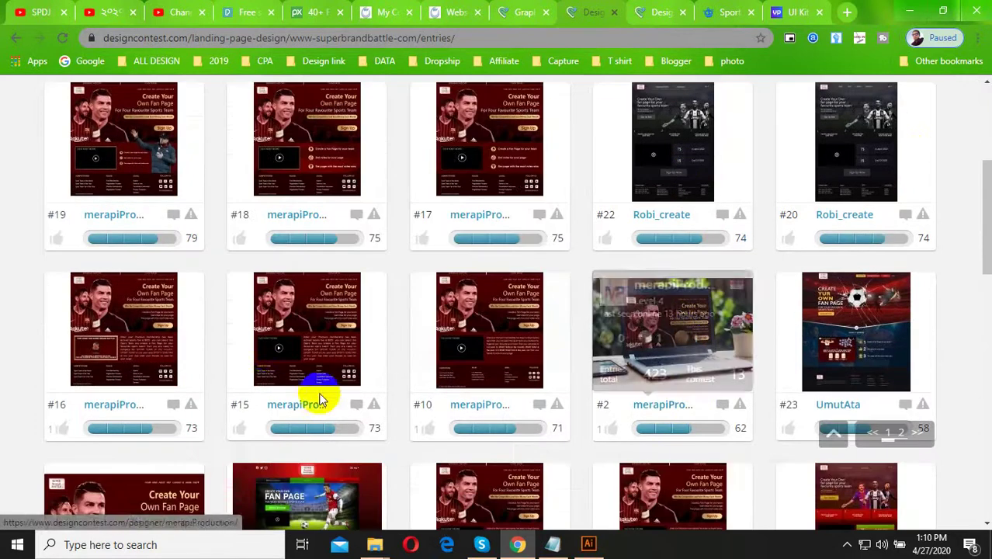
scroll(388, 399, "down", 2)
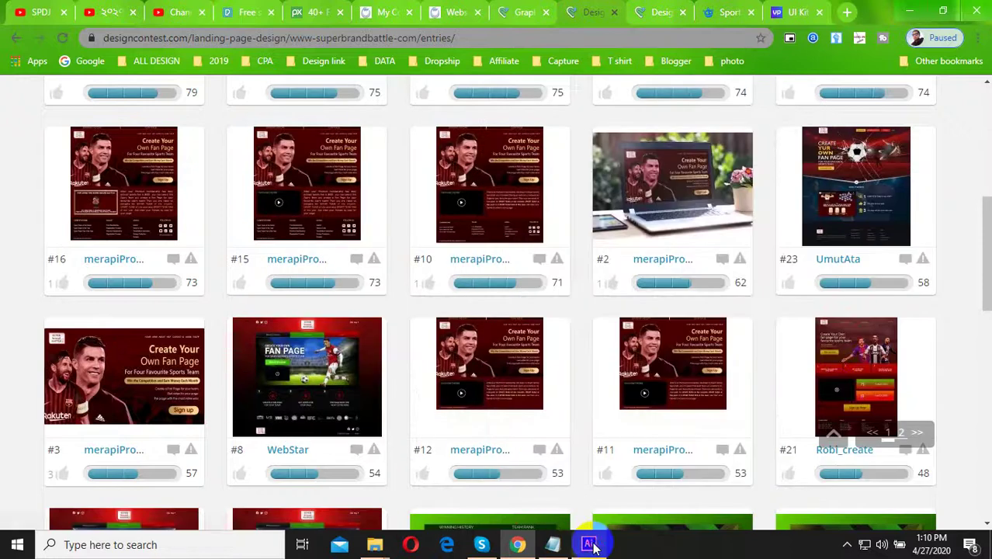
Return to the design file and select the grouped landing-page artwork.
left_click(593, 546)
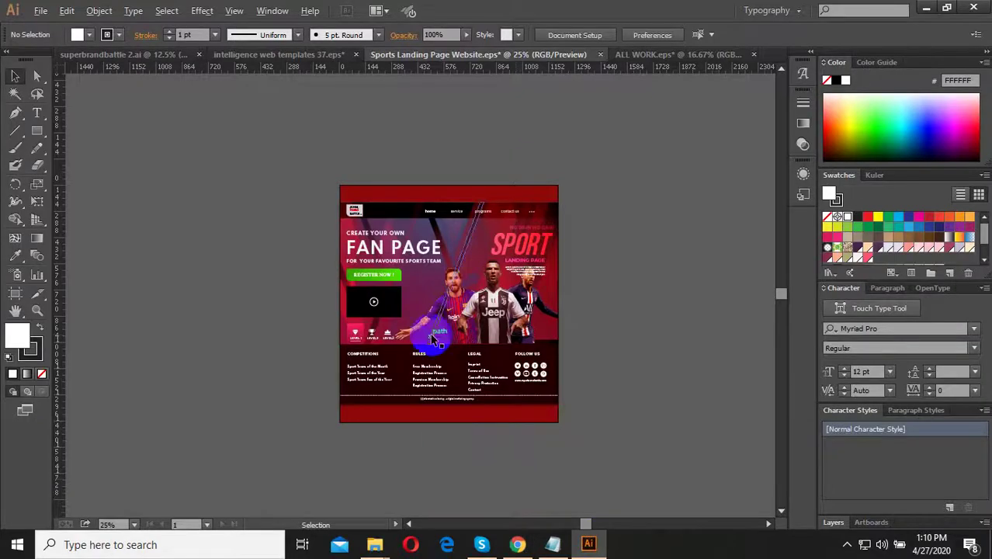
scroll(432, 340, "up", 2)
scroll(474, 226, "down", 2)
scroll(550, 247, "up", 2)
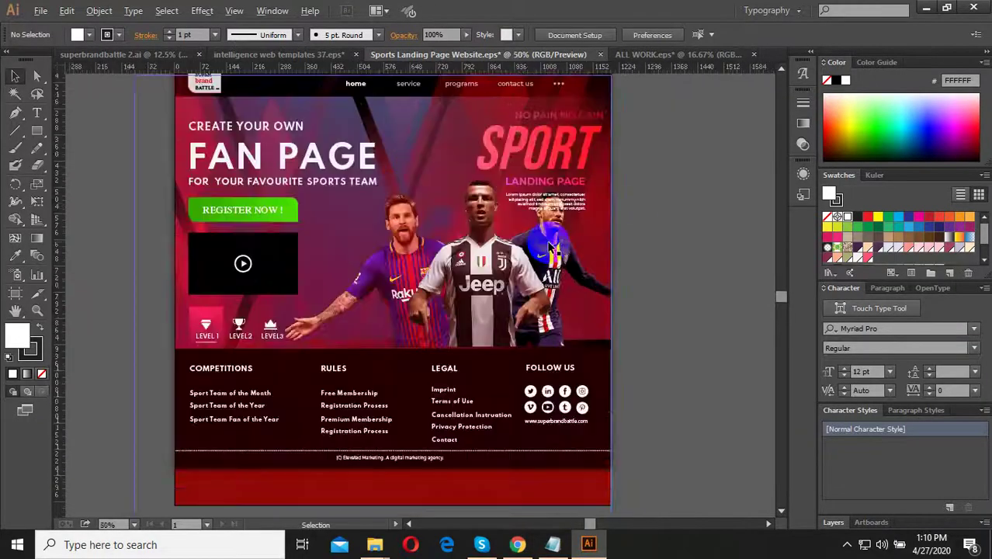
scroll(550, 247, "down", 2)
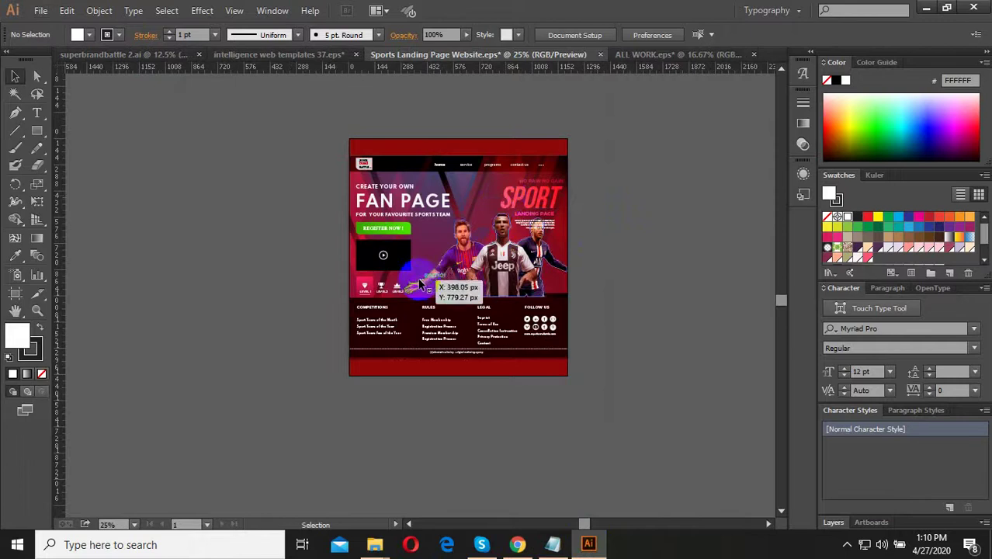
scroll(420, 284, "up", 1)
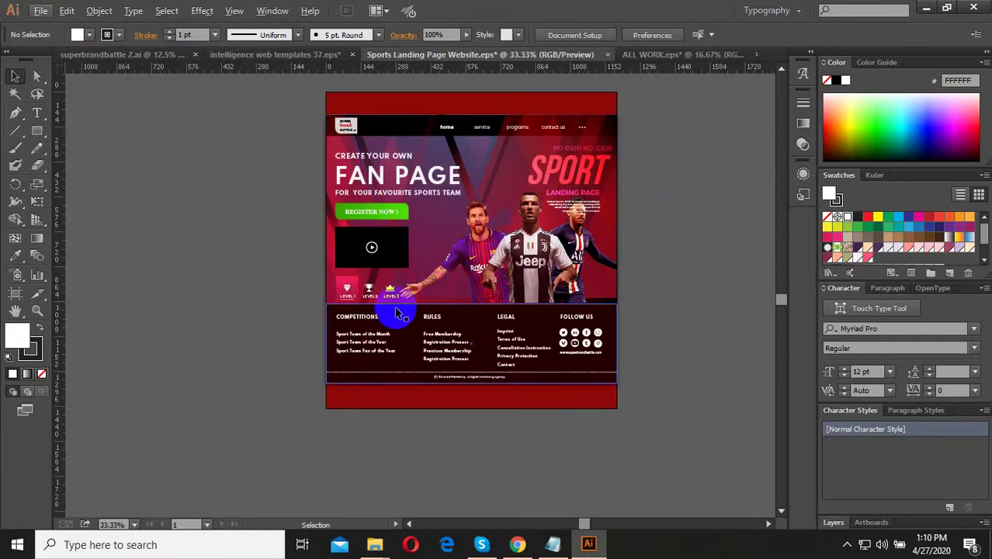
scroll(432, 290, "up", 1)
scroll(458, 218, "down", 2)
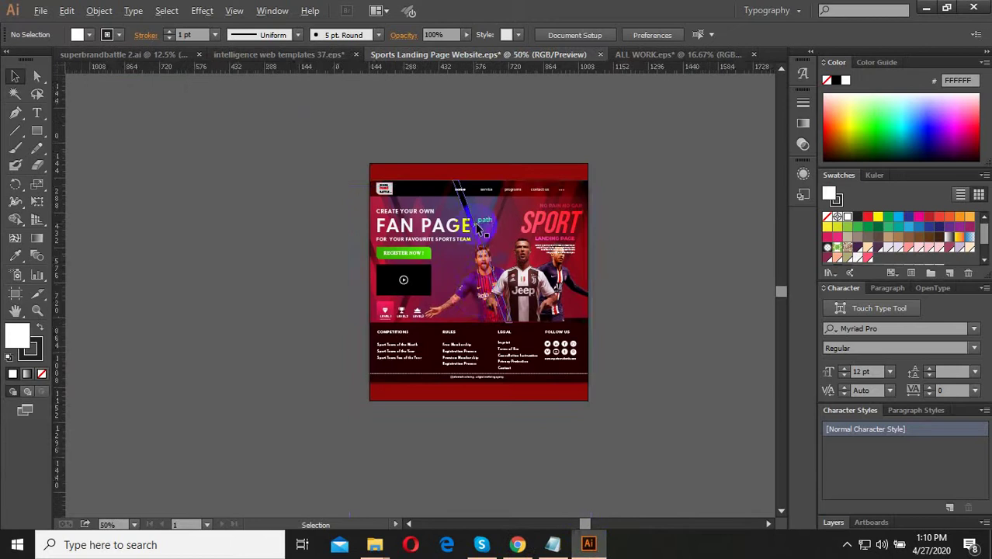
scroll(503, 222, "up", 2)
left_click(503, 222)
scroll(498, 234, "down", 2)
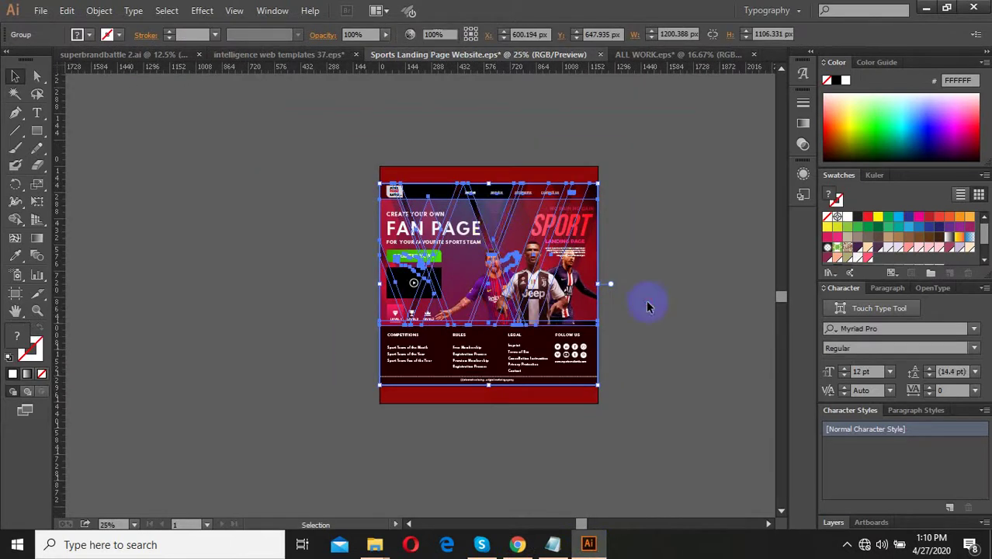
Move the whole fan-page design to the left of its artboard.
left_click_drag(351, 195, 444, 177)
scroll(498, 235, "down", 1)
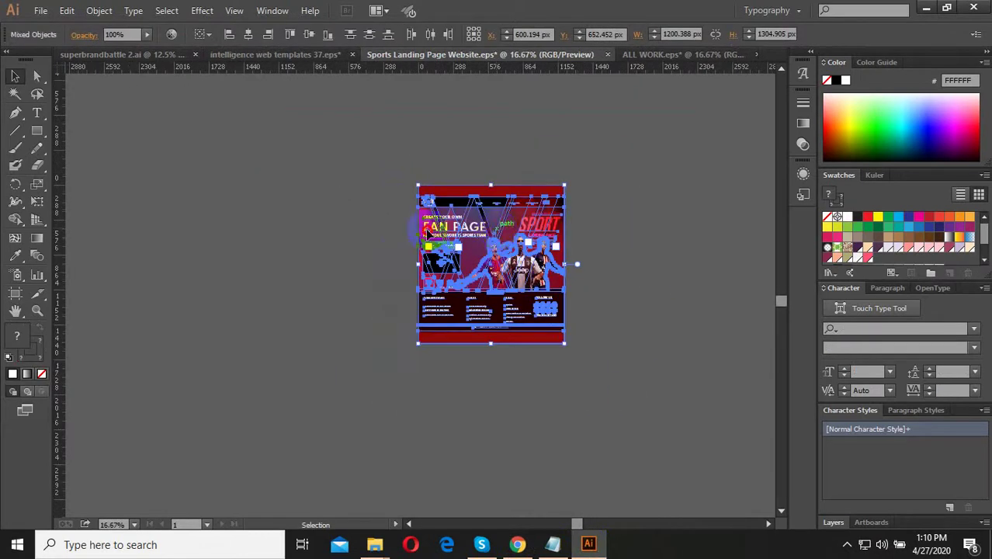
mouse_move(428, 233)
left_mouse_down()
mouse_move(334, 232)
mouse_move(313, 192)
left_mouse_up()
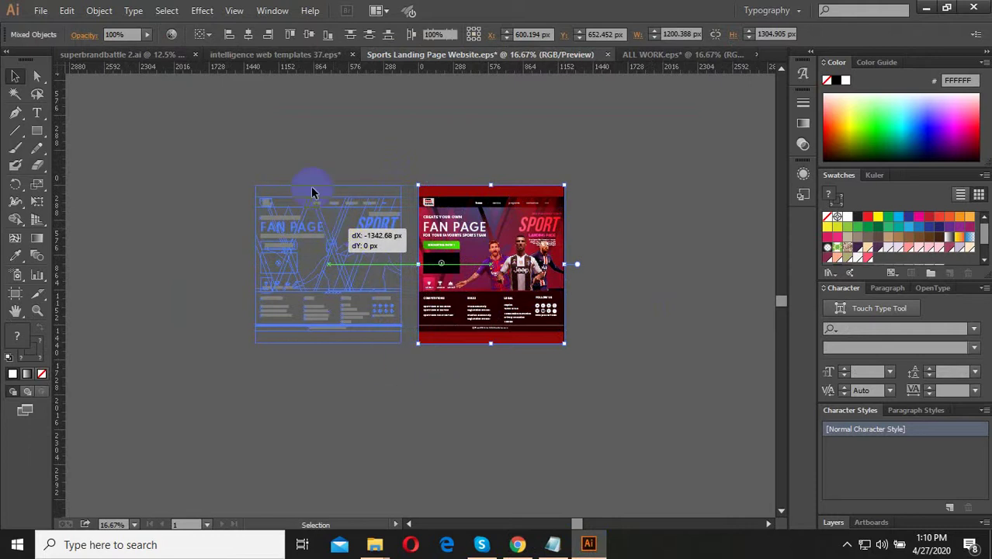
scroll(313, 191, "up", 2)
Ungroup the design and shift the players' image group upward.
left_click(357, 219)
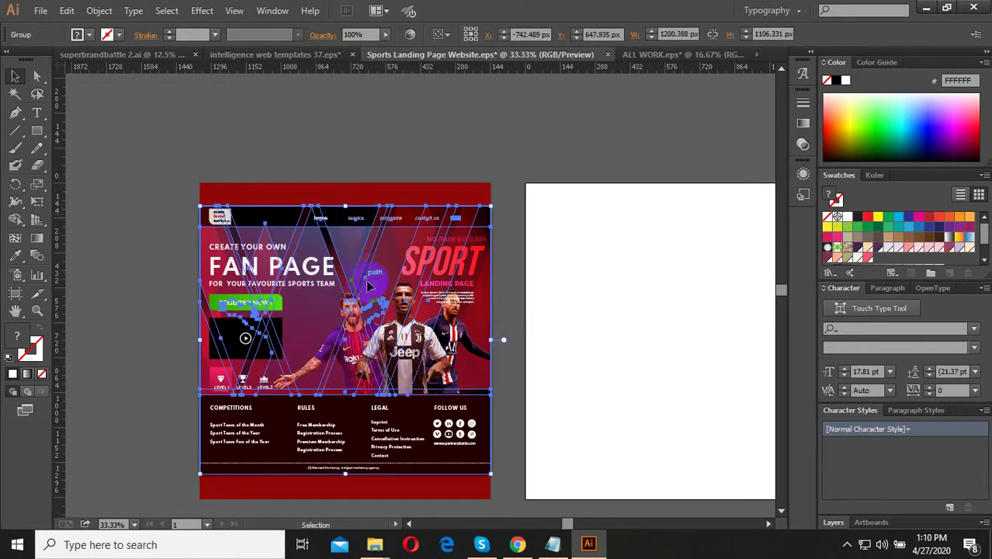
scroll(374, 283, "down", 1)
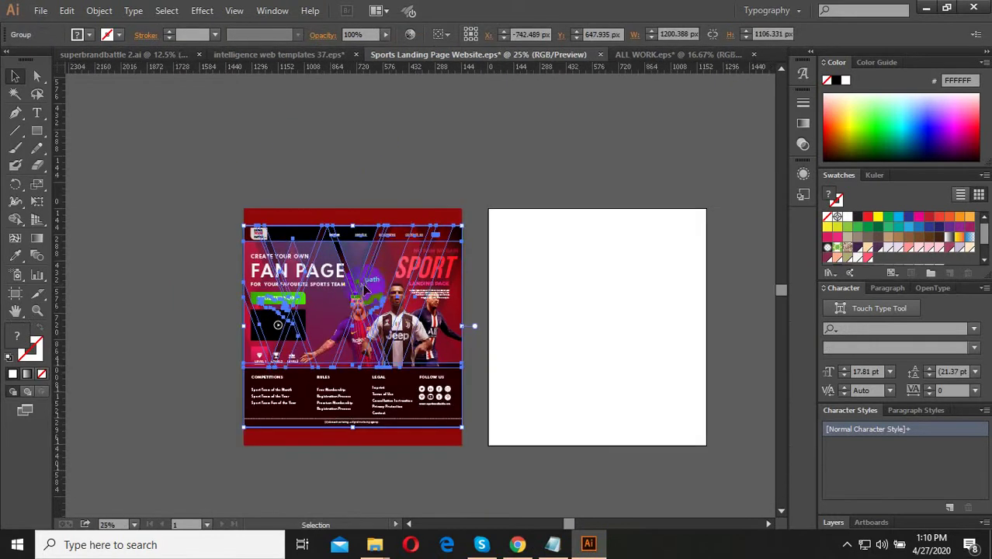
right_click(365, 286)
left_click(412, 370)
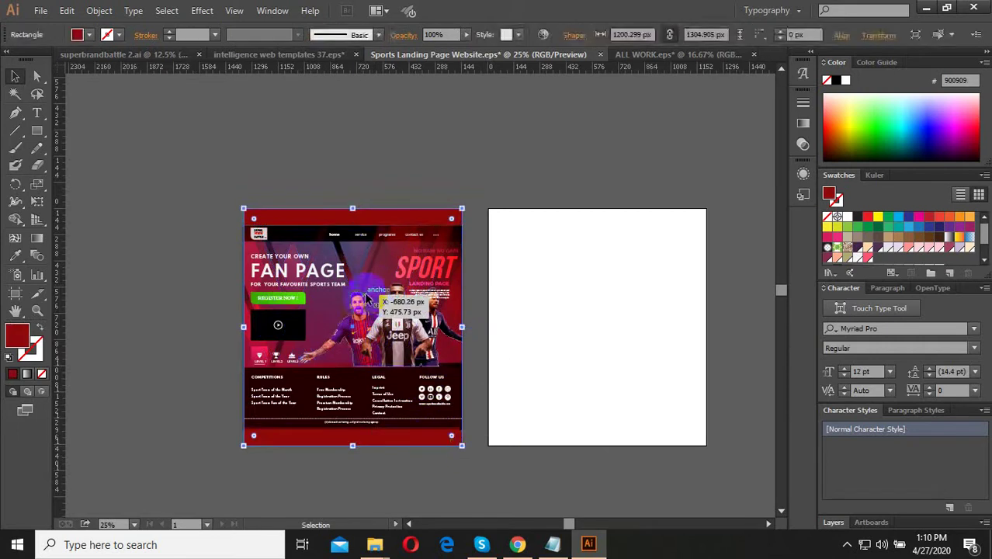
left_click(365, 329)
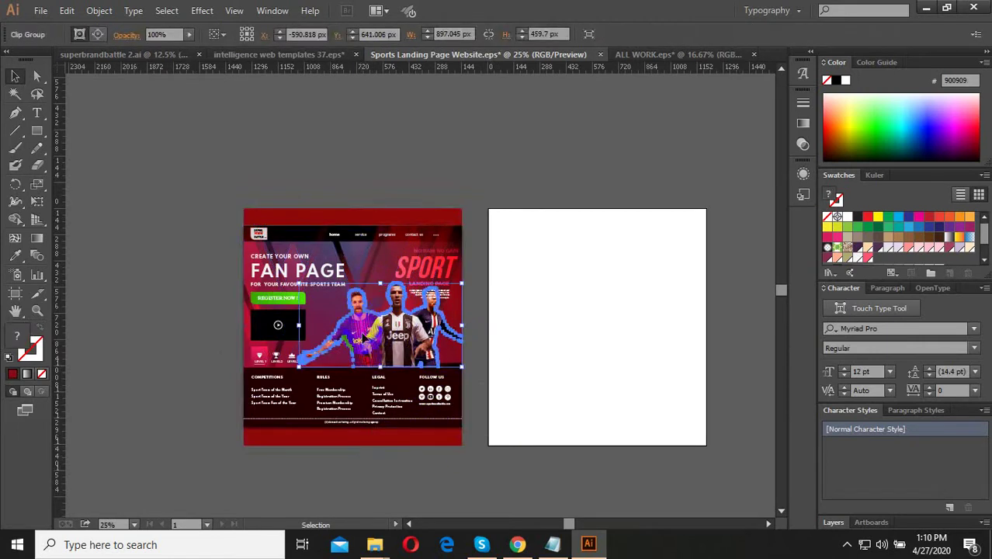
left_click_drag(366, 334, 370, 285)
Duplicate the entire design straight upward and nudge the copy into position.
key("ctrl+a")
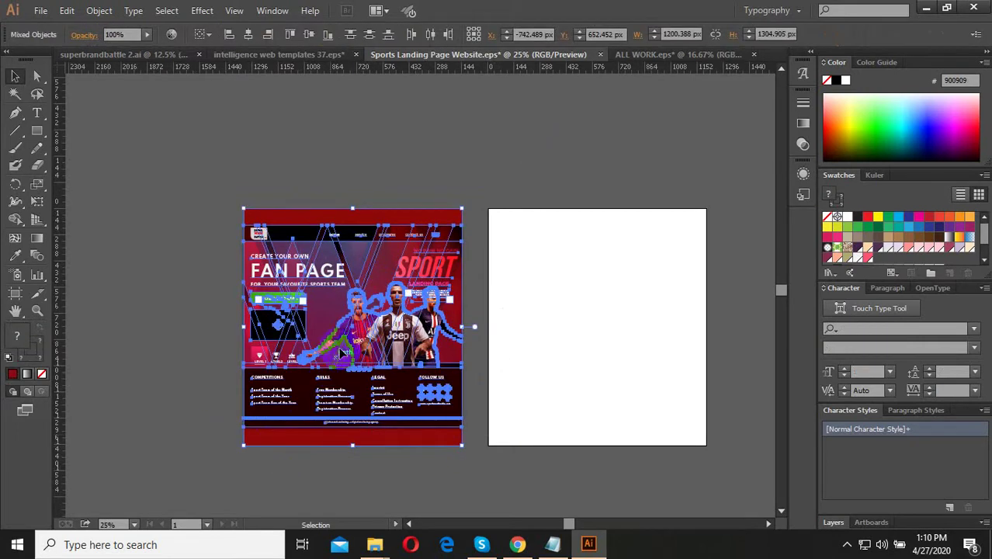
mouse_move(373, 332)
left_mouse_down()
mouse_move(384, 95)
mouse_move(379, 174)
mouse_move(382, 163)
left_mouse_up()
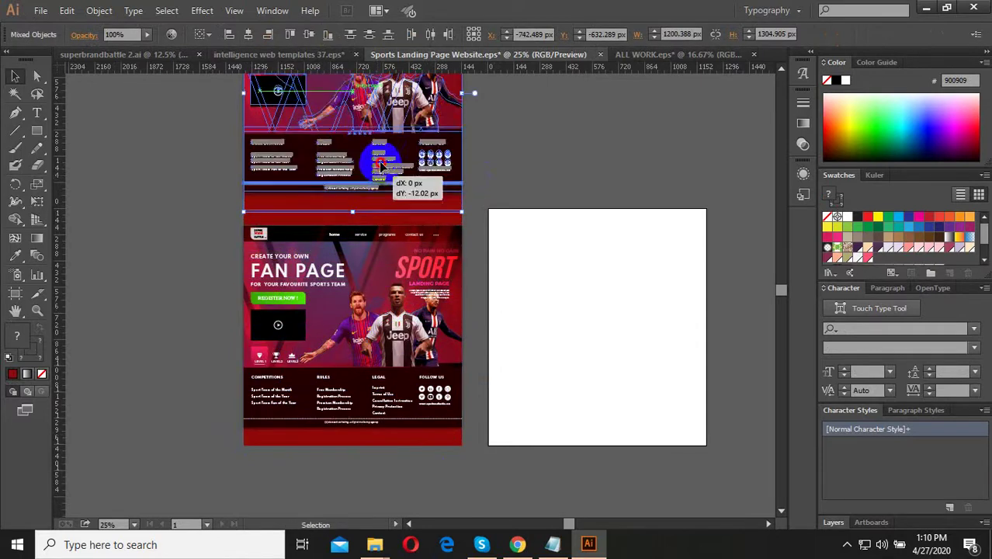
left_click_drag(573, 178, 562, 173)
Move the copy's player photo group below the artboard.
left_click(512, 177)
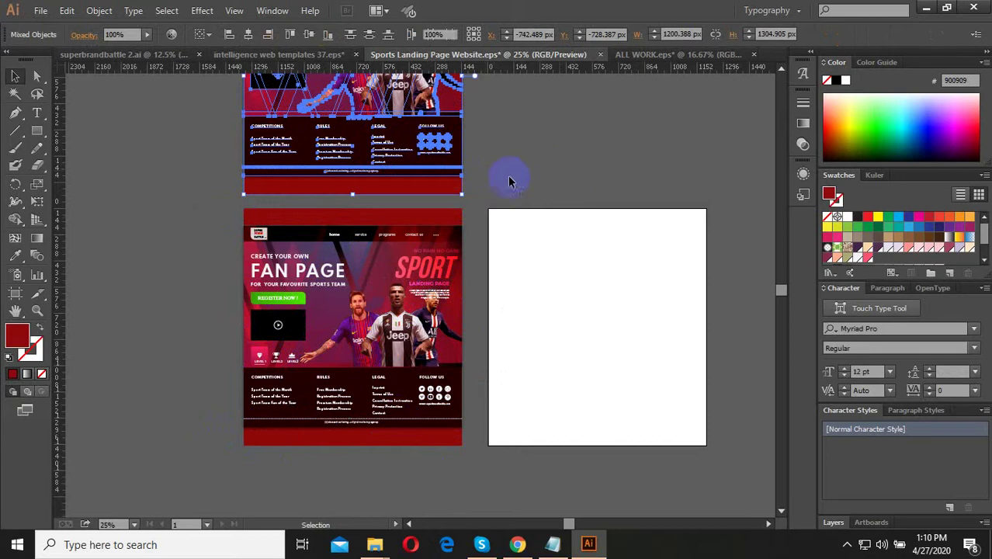
scroll(404, 378, "up", 3)
scroll(403, 299, "down", 2)
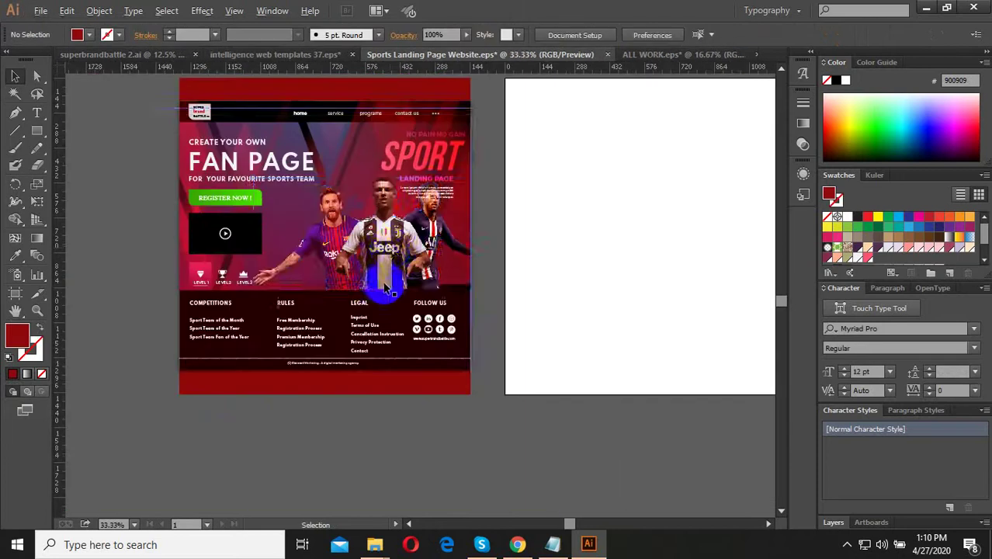
left_click(394, 250)
left_click_drag(390, 250, 369, 499)
left_click(514, 450)
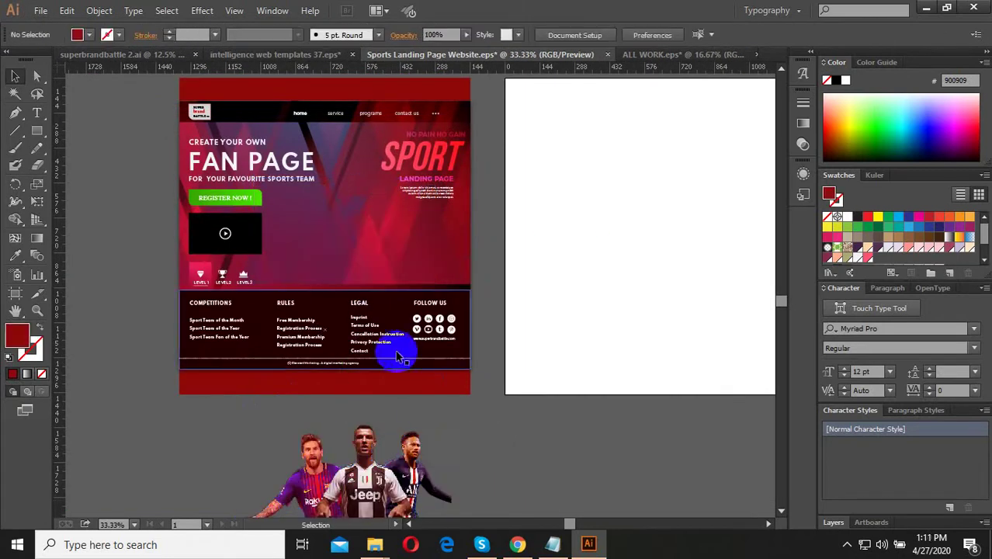
Move the footer group below and left of the artboard.
left_click(432, 330)
mouse_move(500, 432)
left_mouse_down()
mouse_move(159, 468)
mouse_move(160, 458)
left_mouse_up()
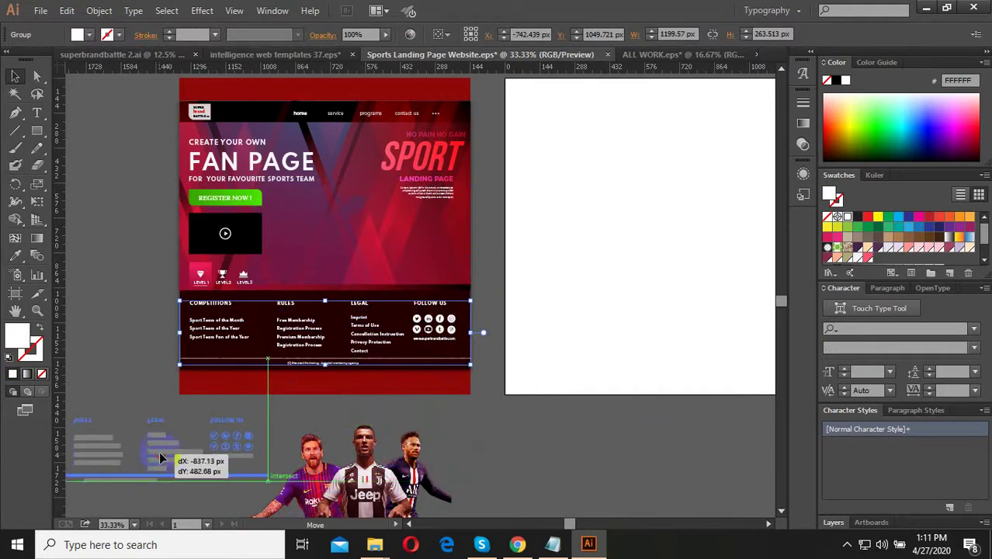
left_click_drag(576, 410, 523, 401)
scroll(326, 469, "down", 3)
scroll(400, 492, "up", 3)
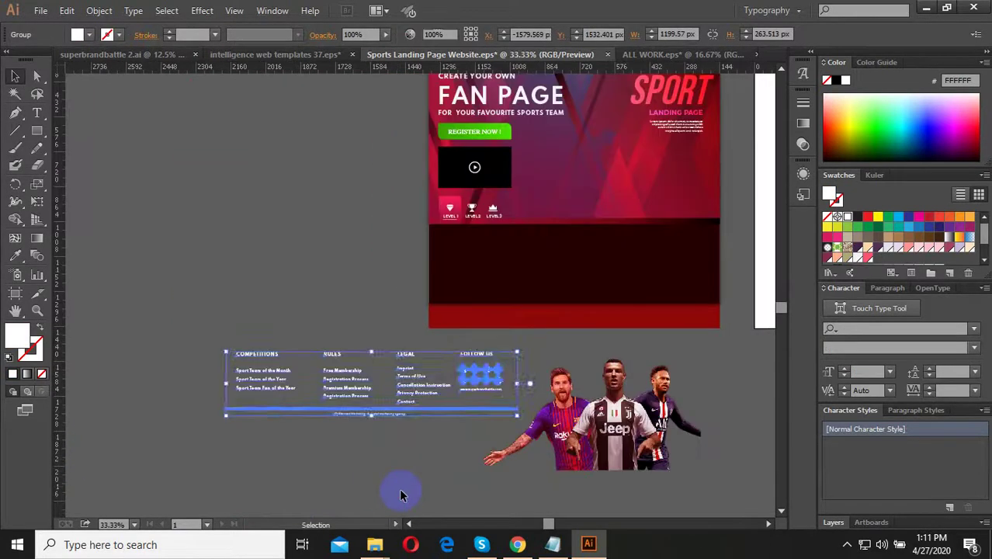
left_click(404, 466)
Move the dark panel, level icons, REGISTER NOW button and video box off the artboard.
left_click_drag(432, 453, 392, 488)
left_click(501, 297)
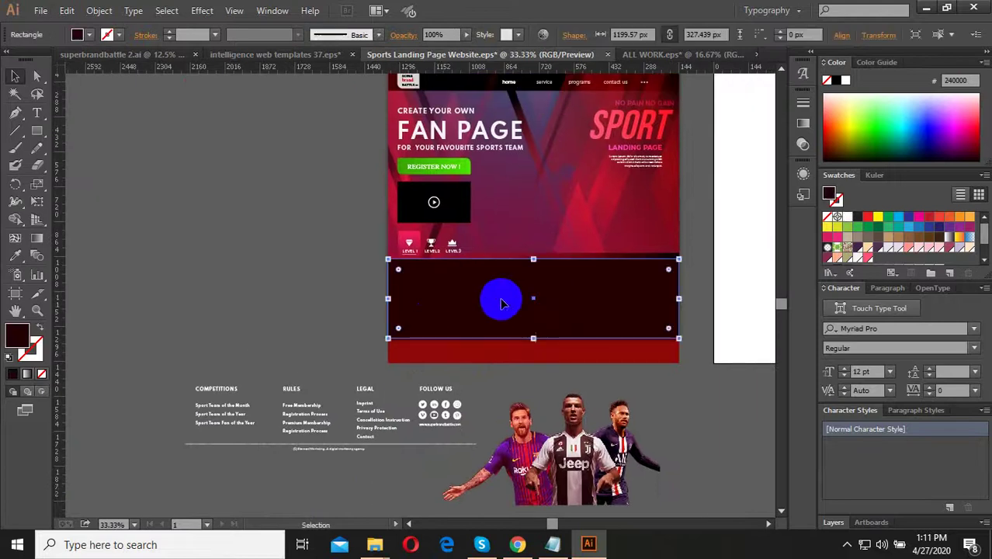
left_click_drag(501, 298, 148, 291)
left_click_drag(412, 243, 272, 227)
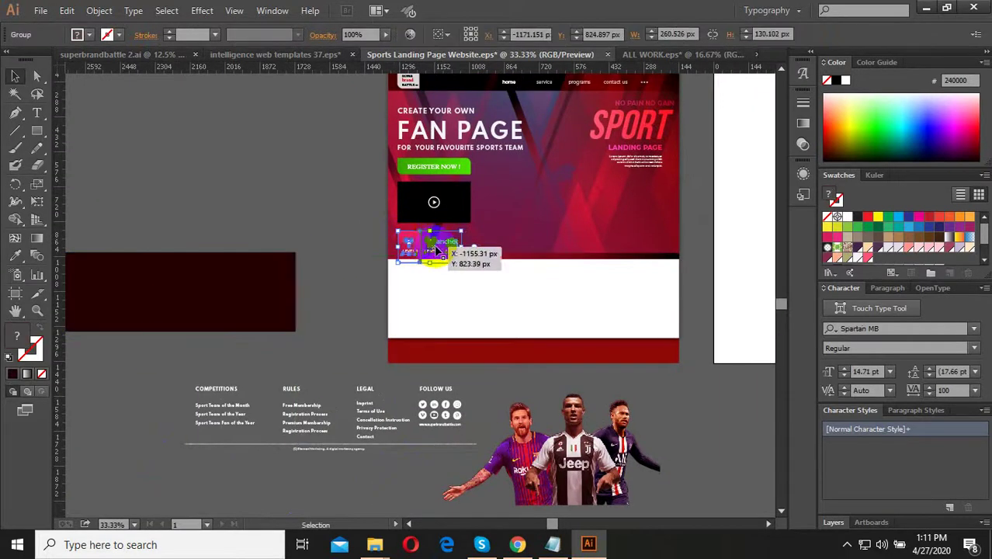
left_click_drag(440, 214, 284, 186)
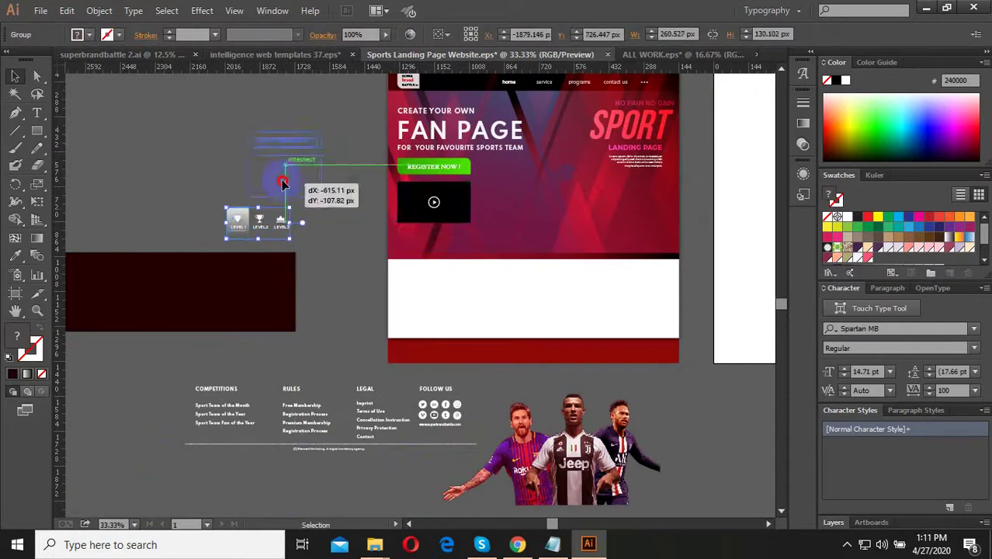
Move the FAN PAGE and SPORT hero titles off the artboard to the left.
left_click_drag(348, 202, 313, 299)
left_click_drag(499, 233, 309, 201)
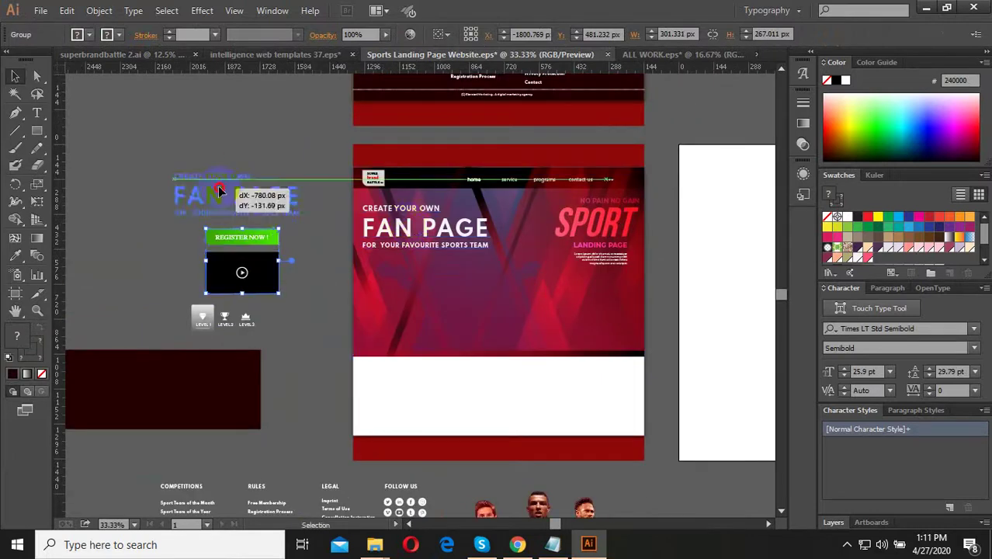
left_click_drag(589, 232, 225, 129)
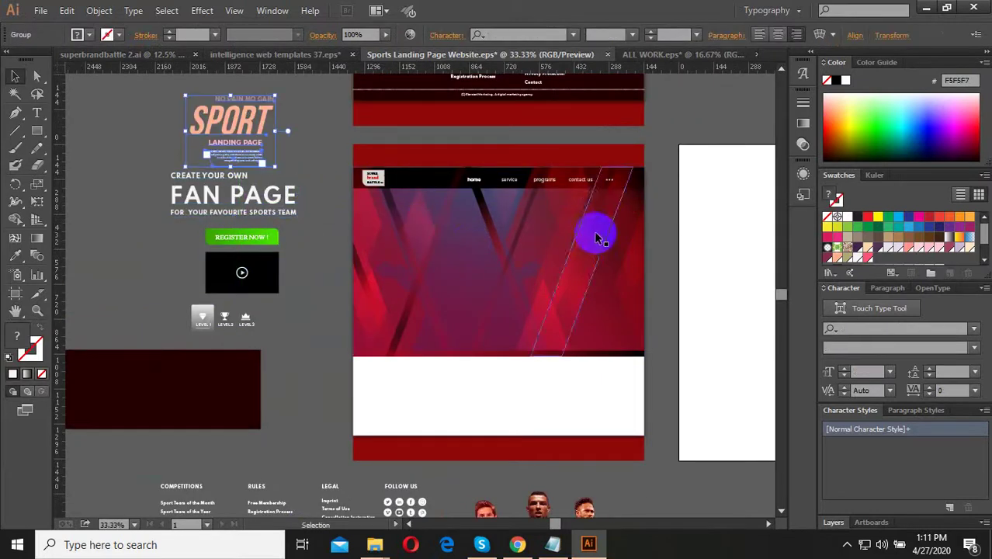
left_click(584, 185)
Ungroup the hero background group twice.
right_click(584, 185)
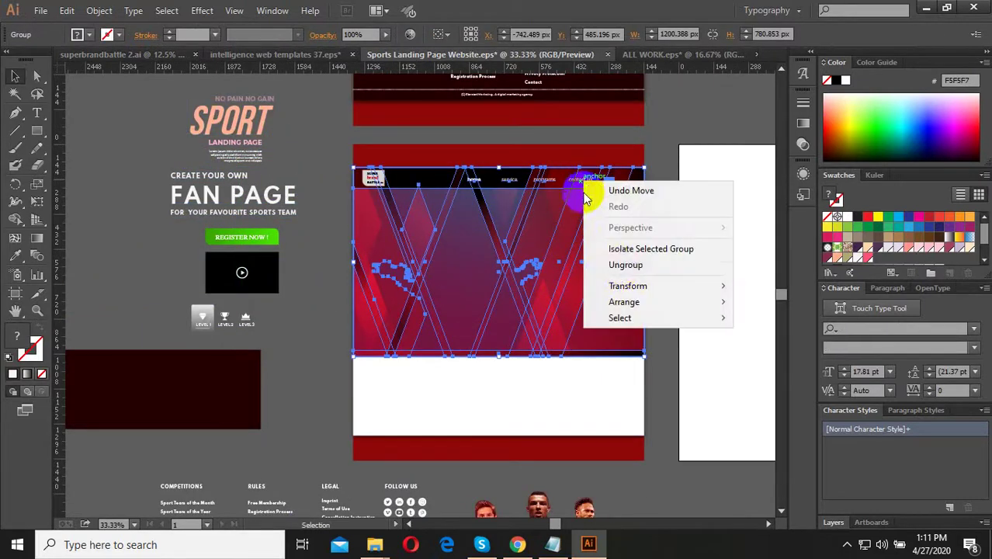
left_click(627, 261)
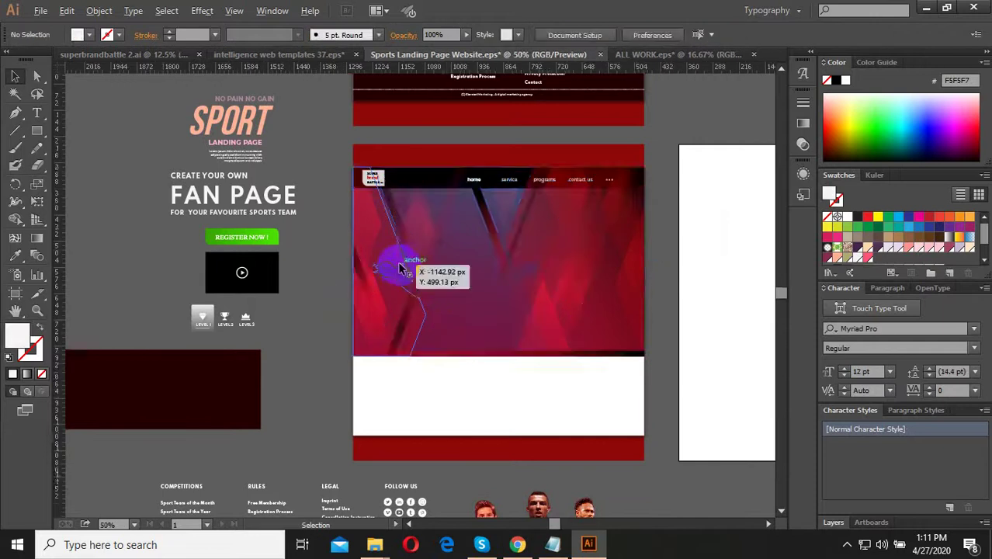
scroll(435, 258, "up", 1)
right_click(454, 257)
left_click(455, 332)
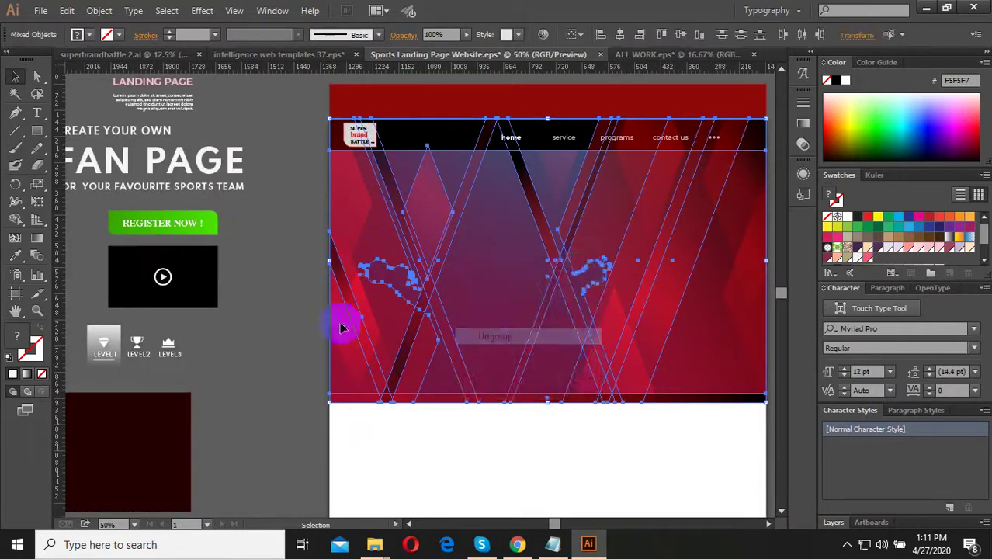
left_click(497, 292)
right_click(394, 283)
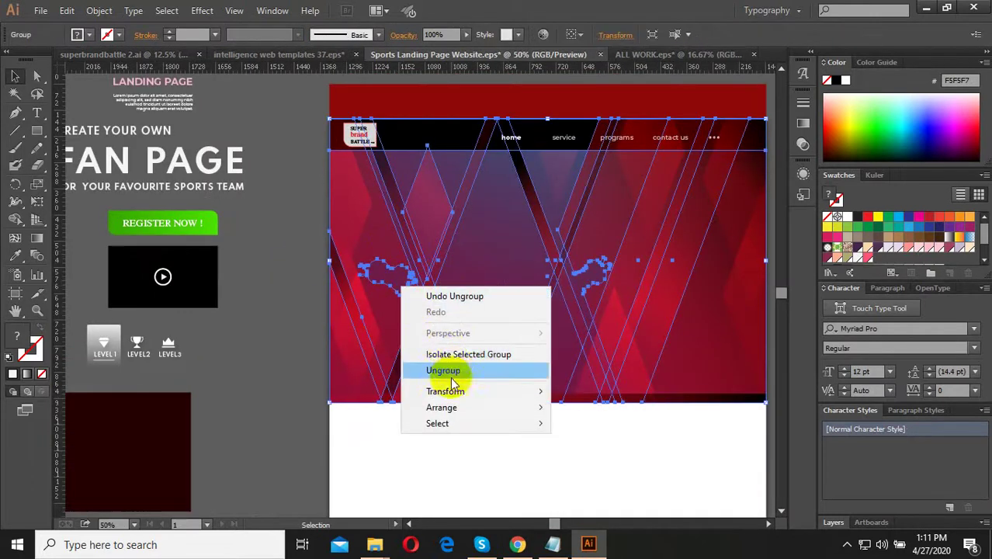
left_click(452, 371)
left_click(295, 344)
Pick out the hero's rectangle, diagonal stripe and compound shape, shifting the compound shape slightly.
left_click(392, 280)
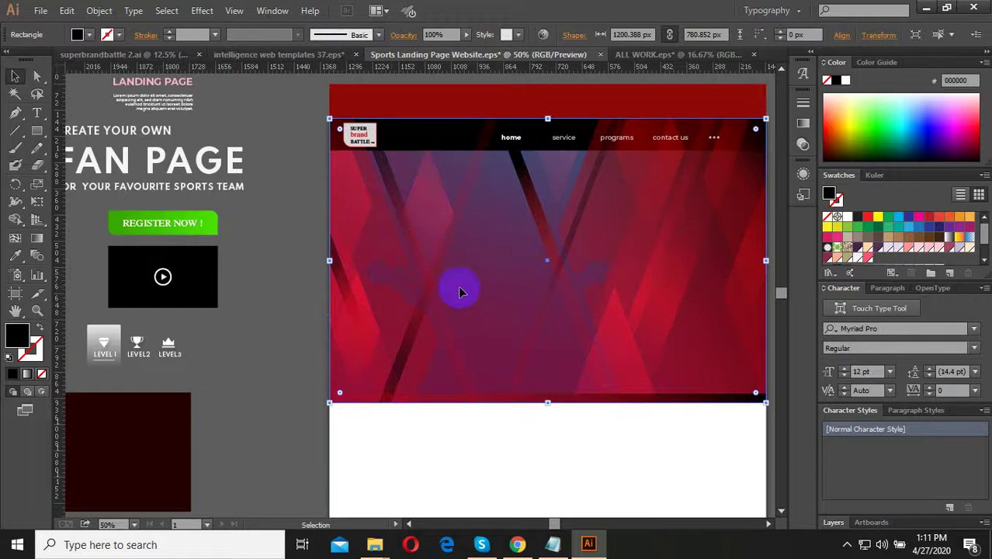
key("ctrl+minus")
key("a")
left_click_drag(544, 310, 505, 394)
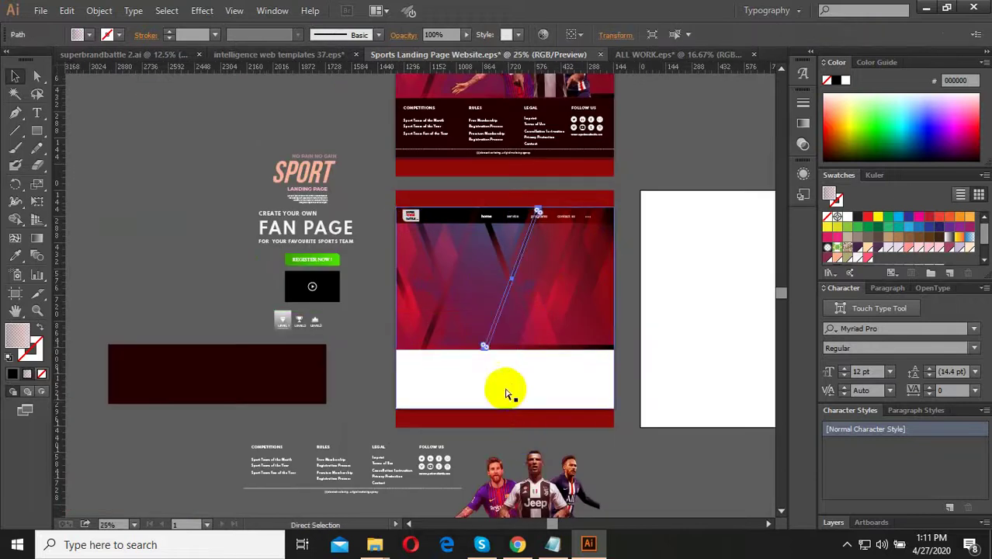
key("v")
left_click(423, 281)
key("ctrl+plus")
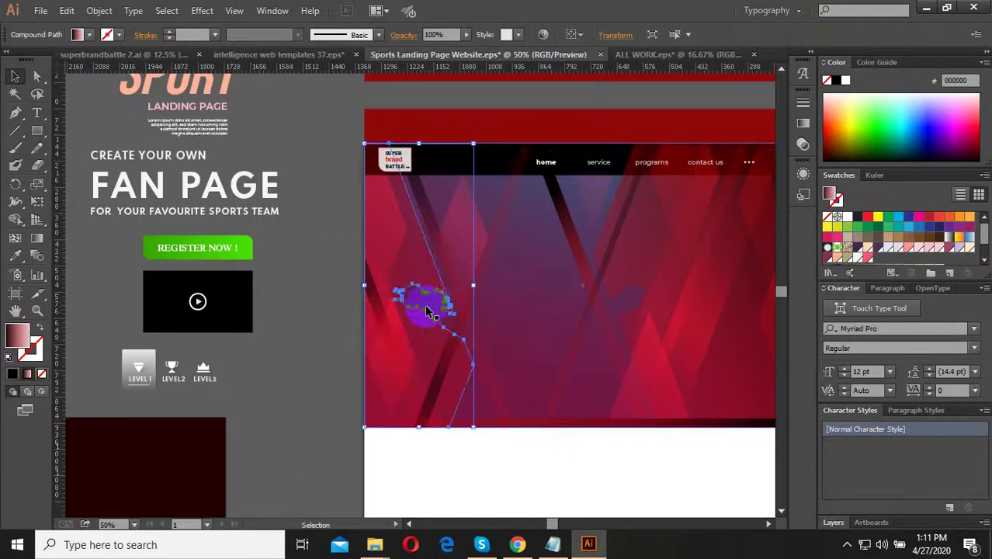
left_click_drag(425, 310, 332, 317)
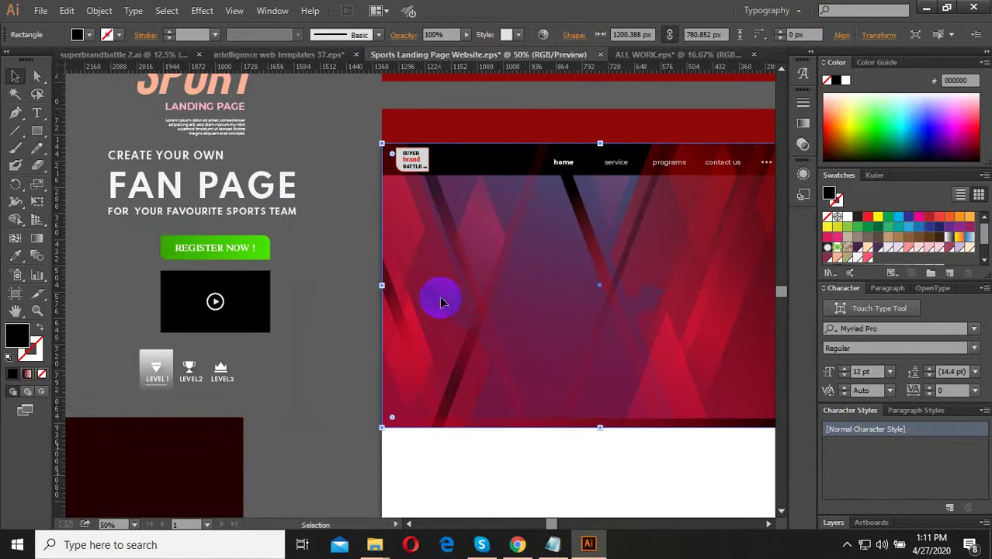
key("ctrl+minus")
key("ctrl+minus")
key("ctrl+minus")
right_click(450, 315)
Move the thin diagonal stripe and black rectangle off the artboard to the canvas top-left.
left_click(472, 373)
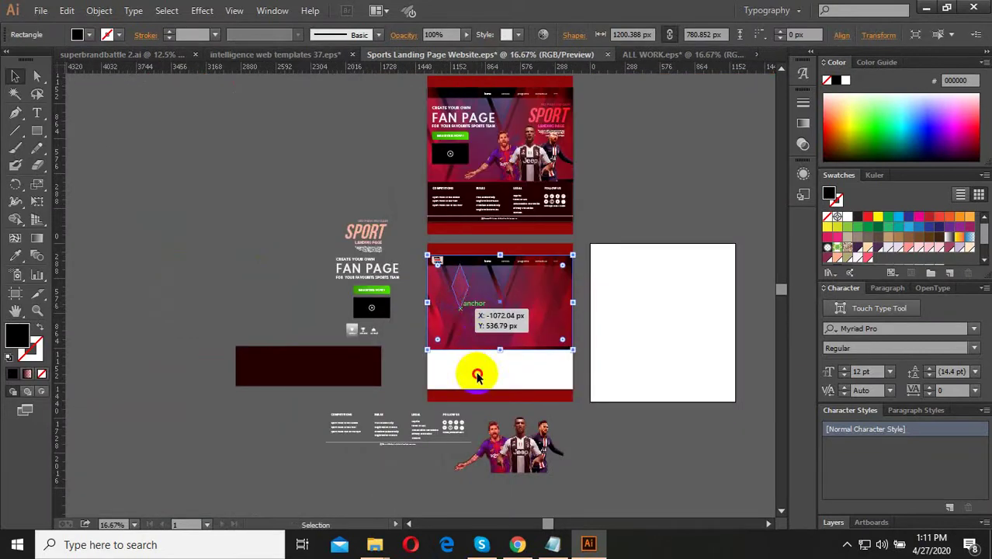
left_click_drag(504, 328, 230, 281)
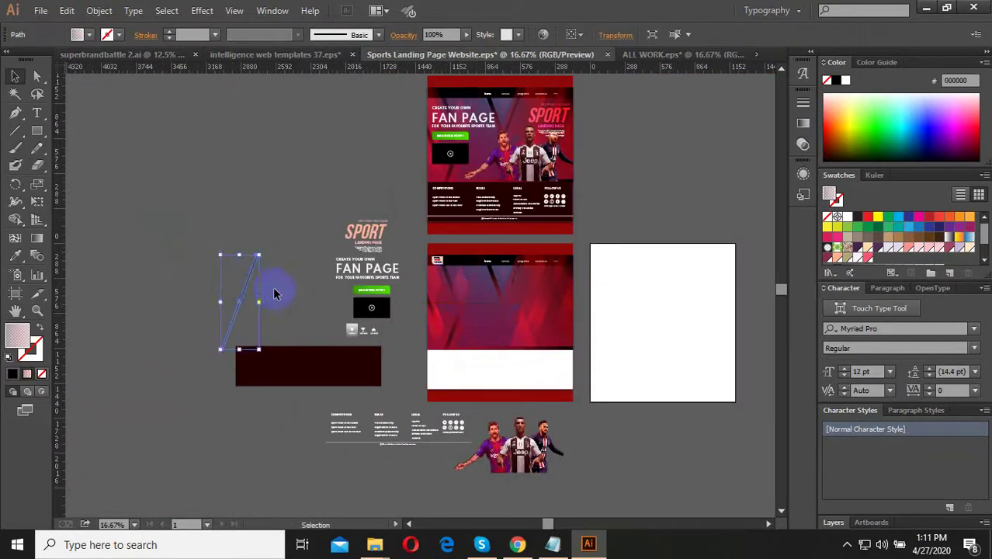
scroll(457, 312, "up", 2)
left_click_drag(458, 313, 215, 275)
key("ctrl+minus")
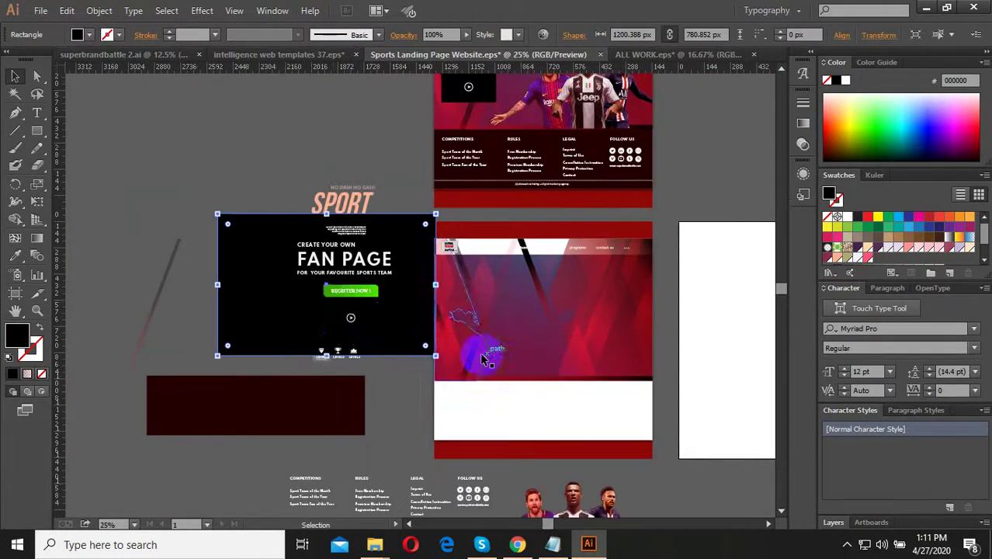
left_click_drag(336, 308, 454, 332)
left_click_drag(528, 273, 159, 116)
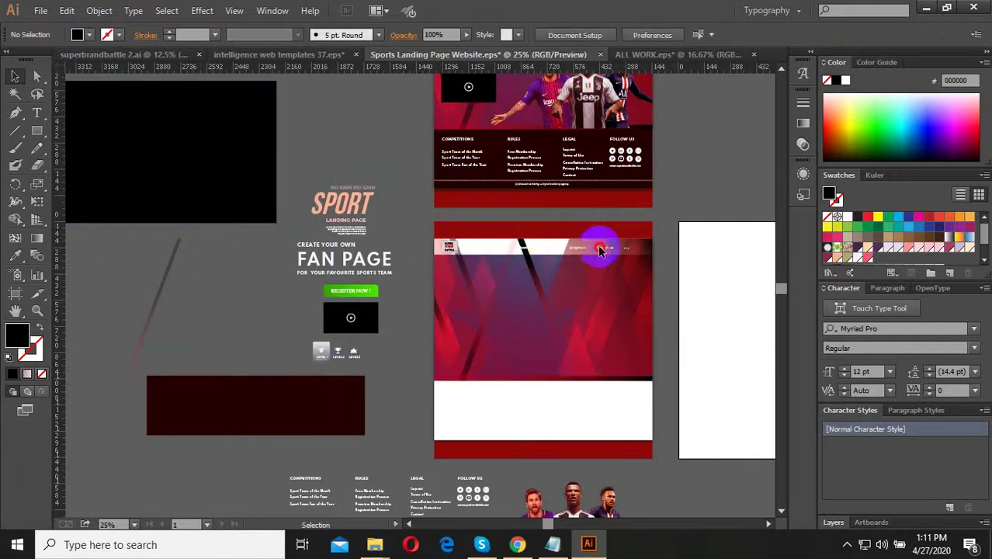
Lift the navigation links above the red header.
scroll(600, 250, "up", 2)
left_click_drag(598, 242, 599, 181)
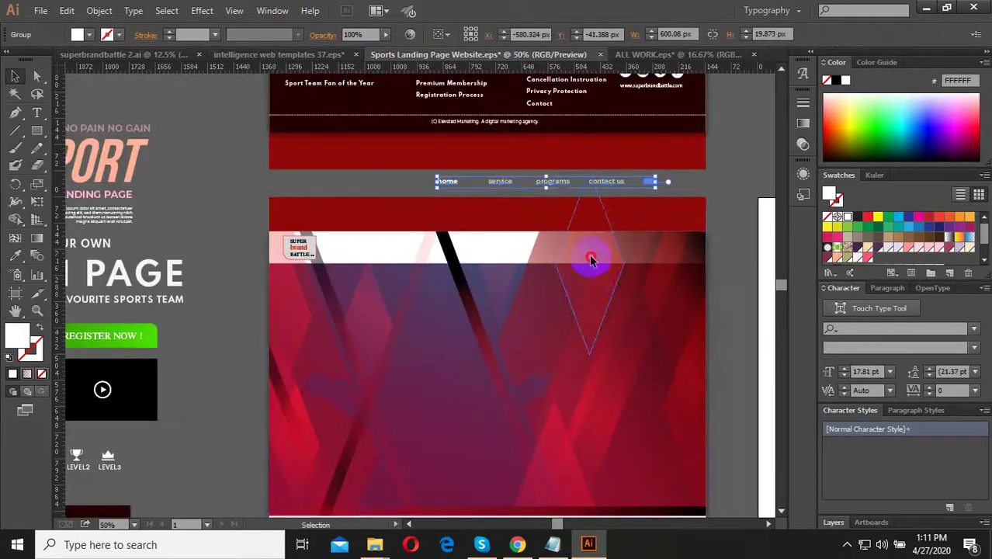
left_click(590, 258)
Isolate the header group and move its pink gradient shard onto the blank artboard.
scroll(543, 315, "down", 2)
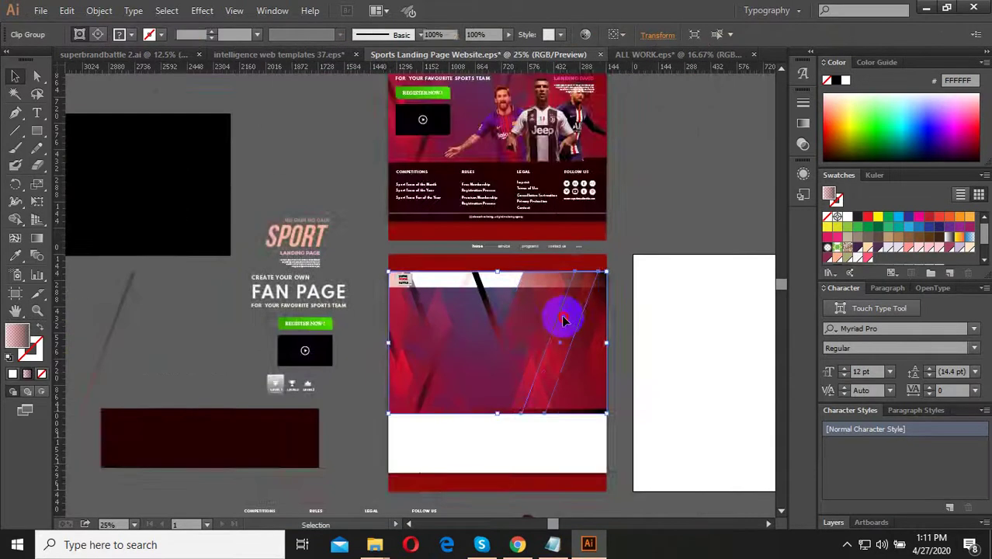
double_click(548, 324)
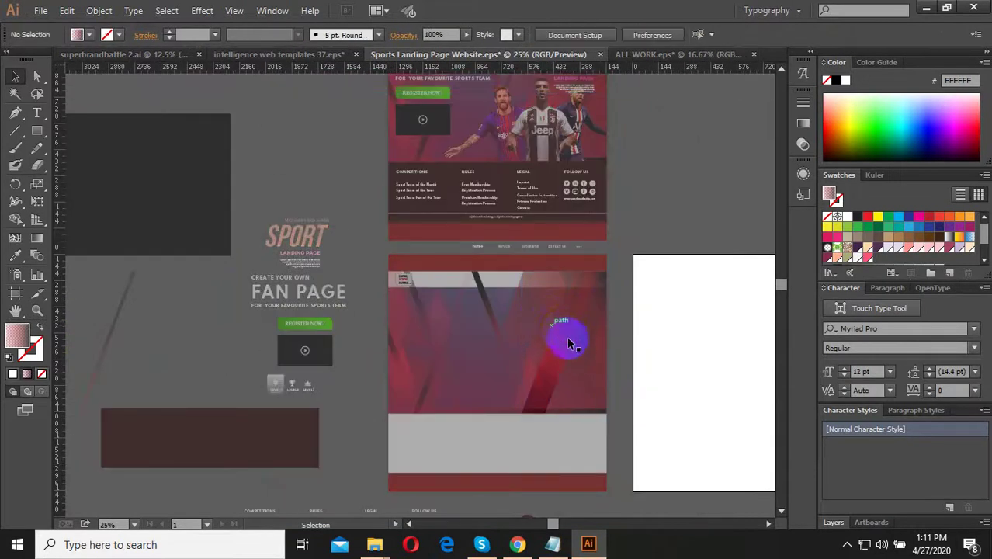
left_click(554, 327)
double_click(528, 326)
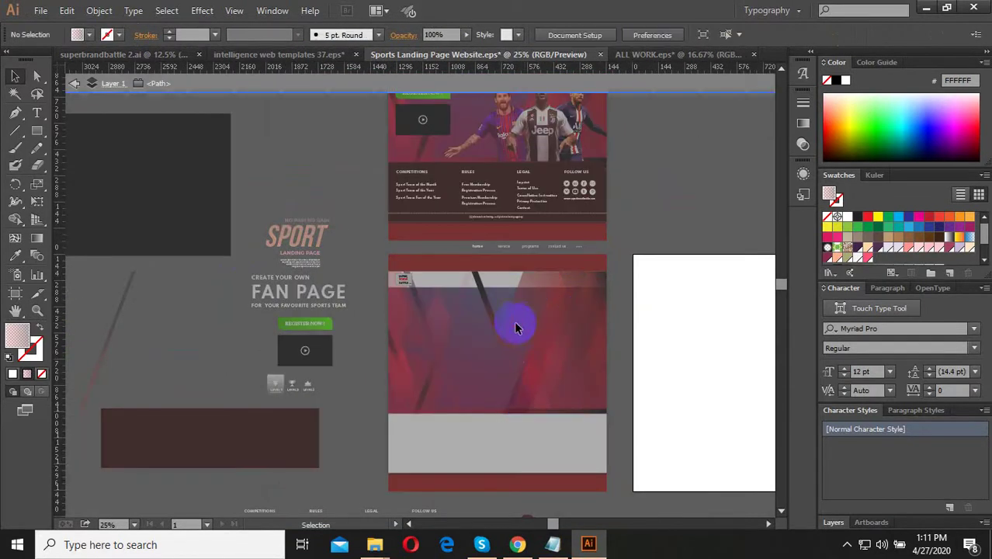
scroll(525, 328, "up", 1)
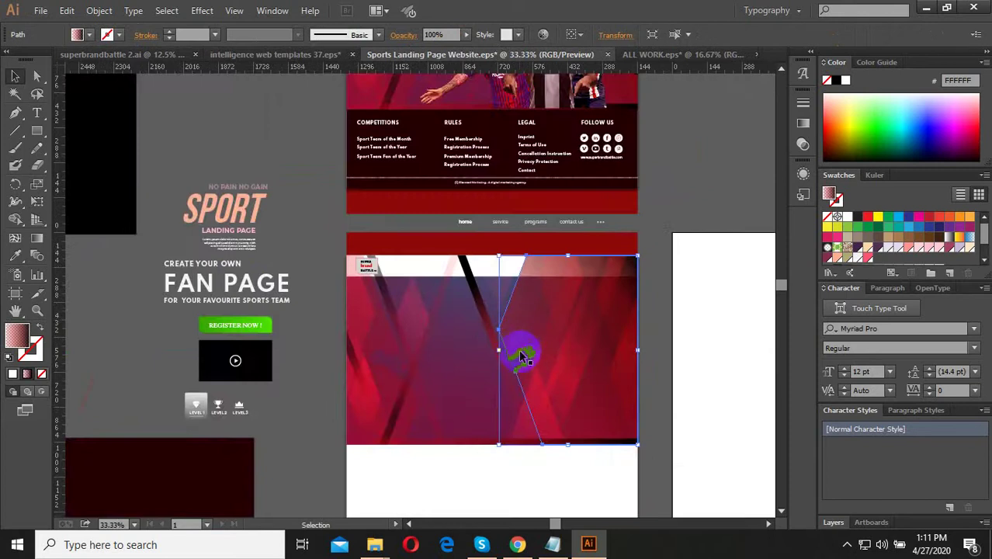
left_click_drag(522, 355, 659, 345)
Move the remaining diagonal shards and the white and red rectangles up-left off the artboard.
scroll(524, 430, "down", 1)
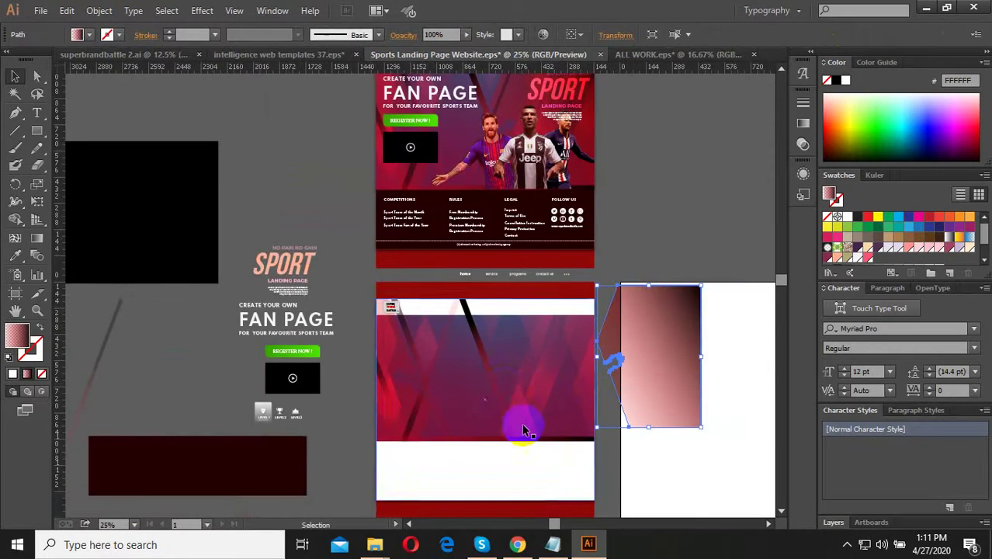
mouse_move(523, 431)
left_mouse_down()
mouse_move(431, 419)
mouse_move(514, 421)
left_mouse_up()
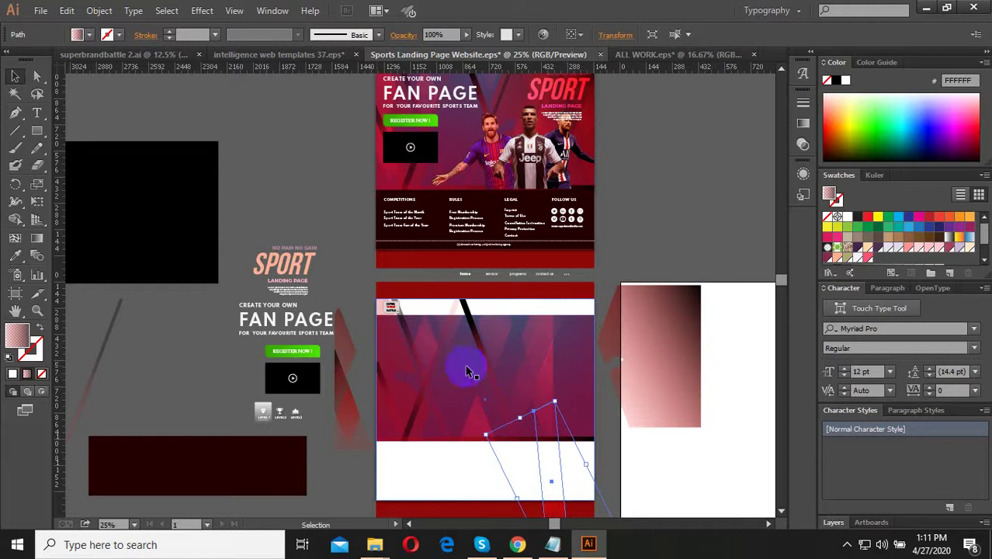
left_click_drag(469, 371, 332, 262)
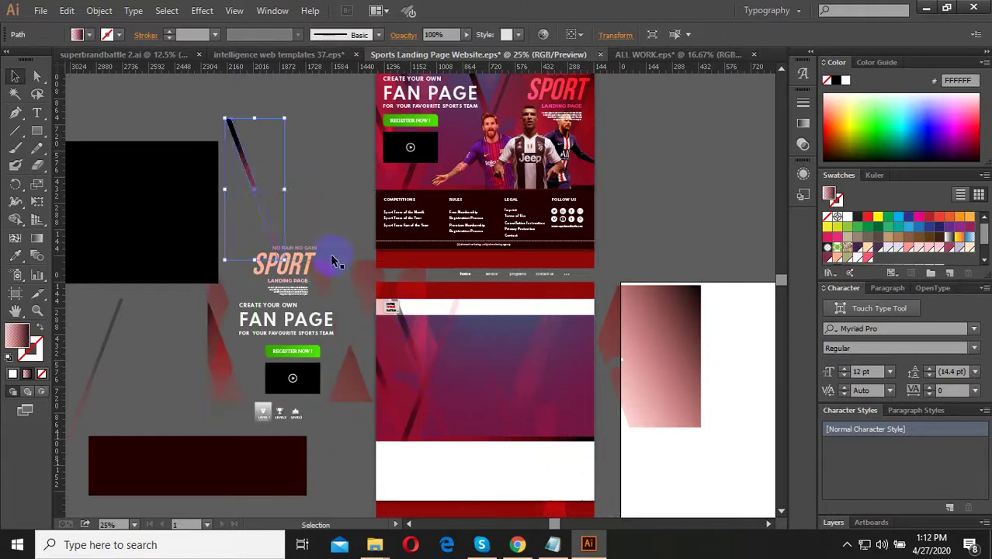
left_click_drag(492, 374, 238, 146)
left_click_drag(438, 382, 338, 239)
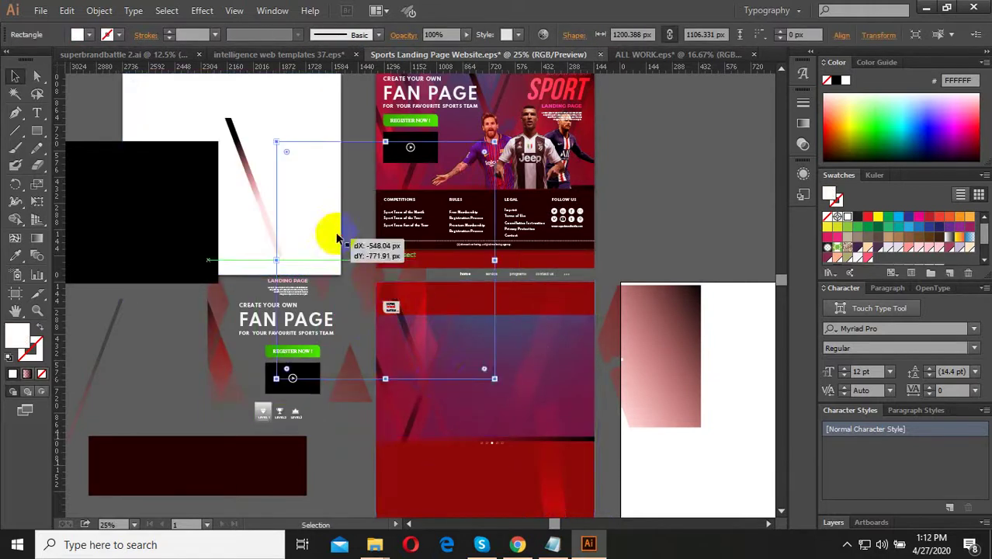
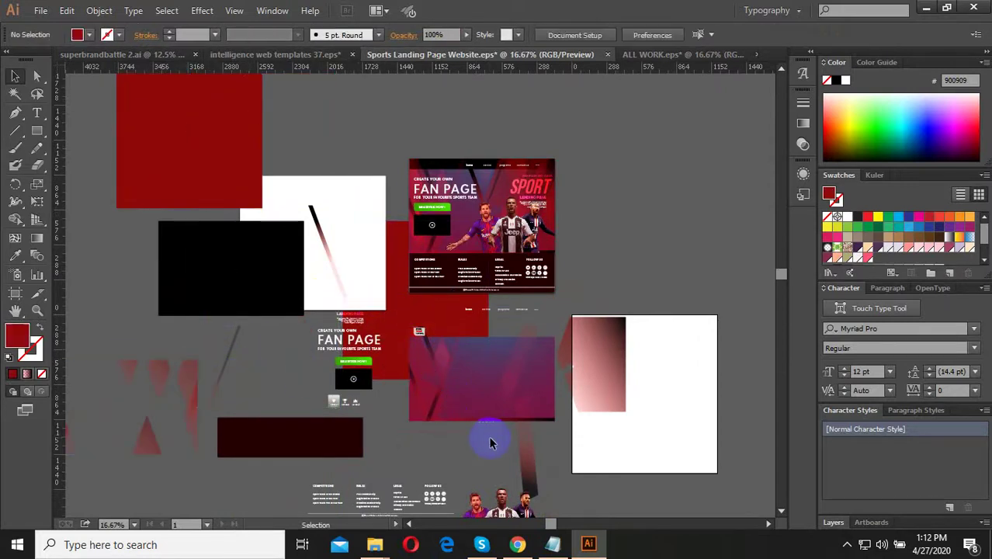
Reposition the diagonal stripe rectangle and select the SPORT title group.
scroll(453, 399, "up", 3, "alt")
mouse_move(427, 382)
left_mouse_down()
mouse_move(471, 373)
mouse_move(478, 412)
mouse_move(409, 414)
mouse_move(381, 438)
left_mouse_up()
scroll(478, 412, "down", 2)
scroll(472, 396, "down", 3, "alt")
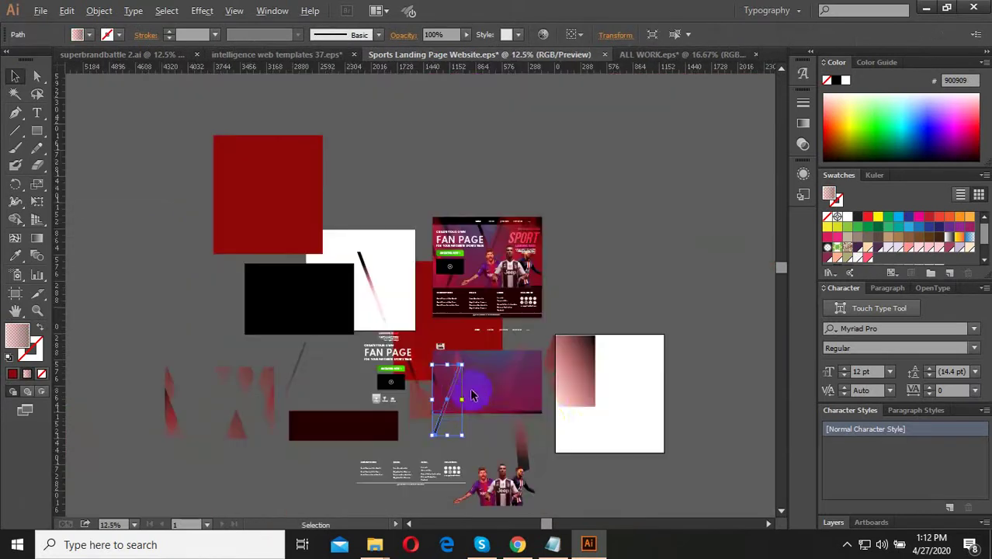
scroll(528, 420, "up", 2, "alt")
scroll(544, 411, "down", 2, "alt")
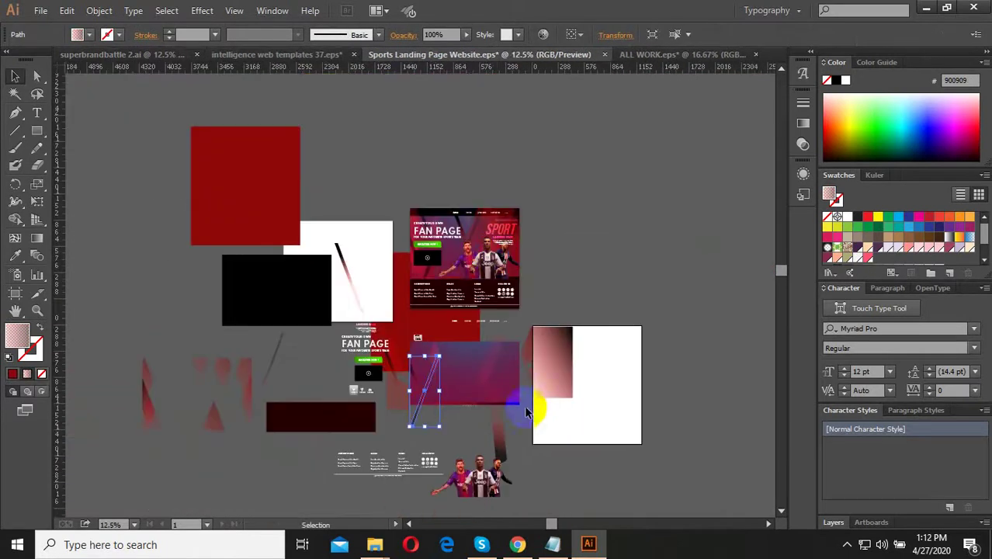
left_click(512, 241)
scroll(454, 299, "up", 2, "alt")
scroll(466, 388, "down", 2, "alt")
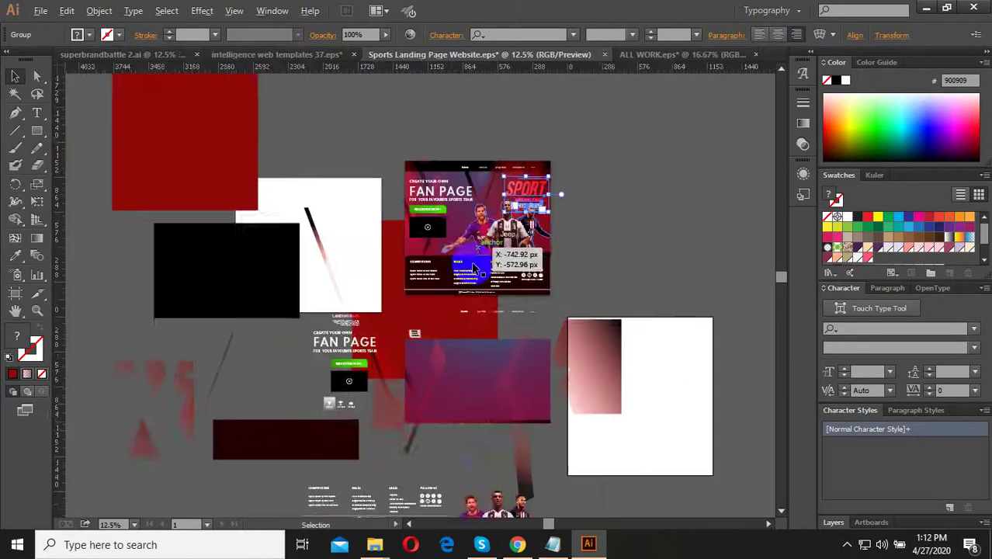
scroll(469, 410, "up", 3)
Undo six edits so the red rectangle, white rectangle and black slash rejoin the layout.
key("ctrl+z")
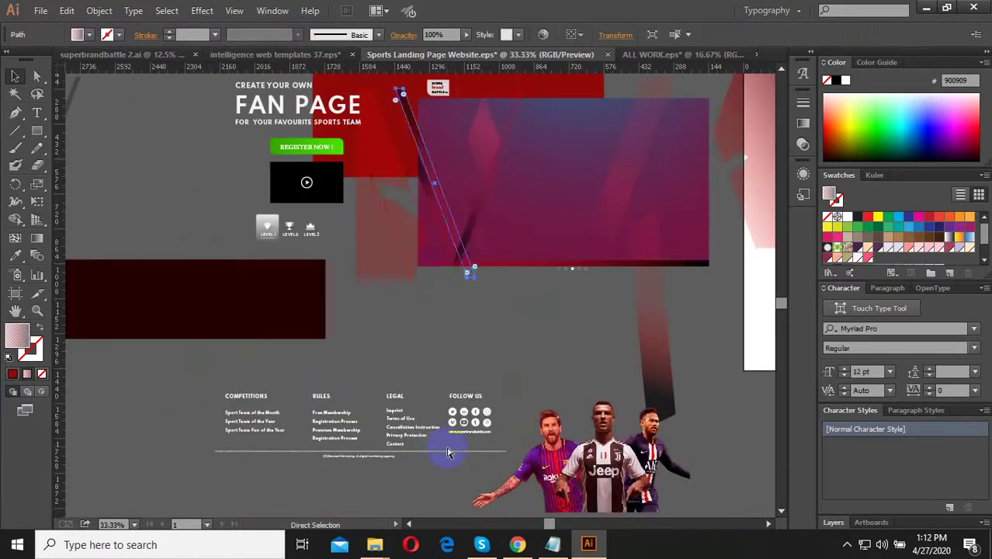
key("ctrl+z")
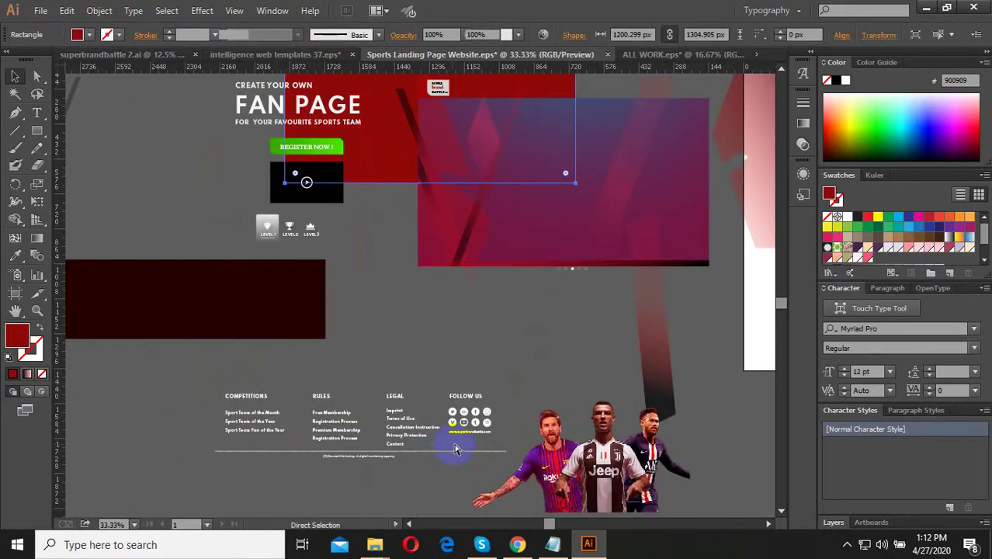
key("ctrl+z")
scroll(440, 422, "down", 1)
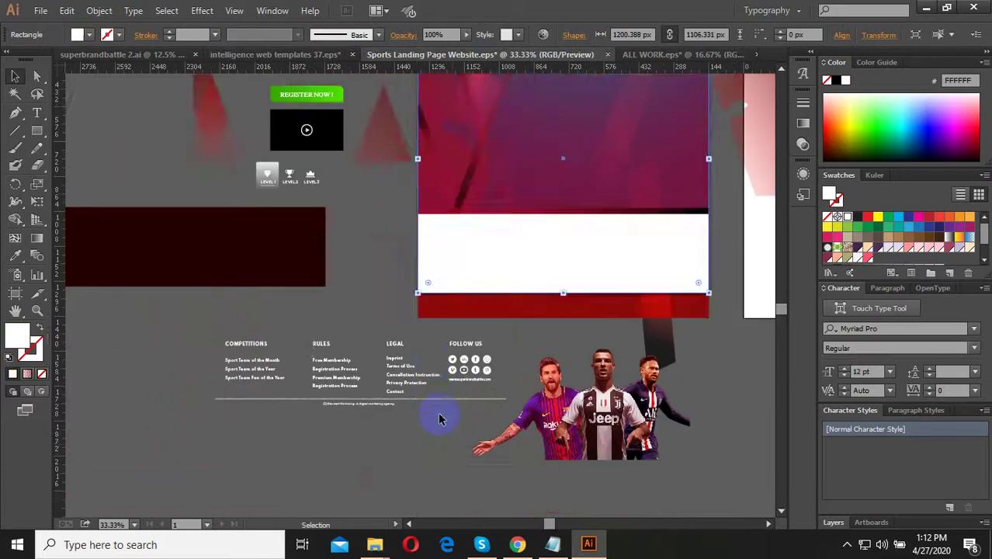
scroll(440, 419, "down", 2)
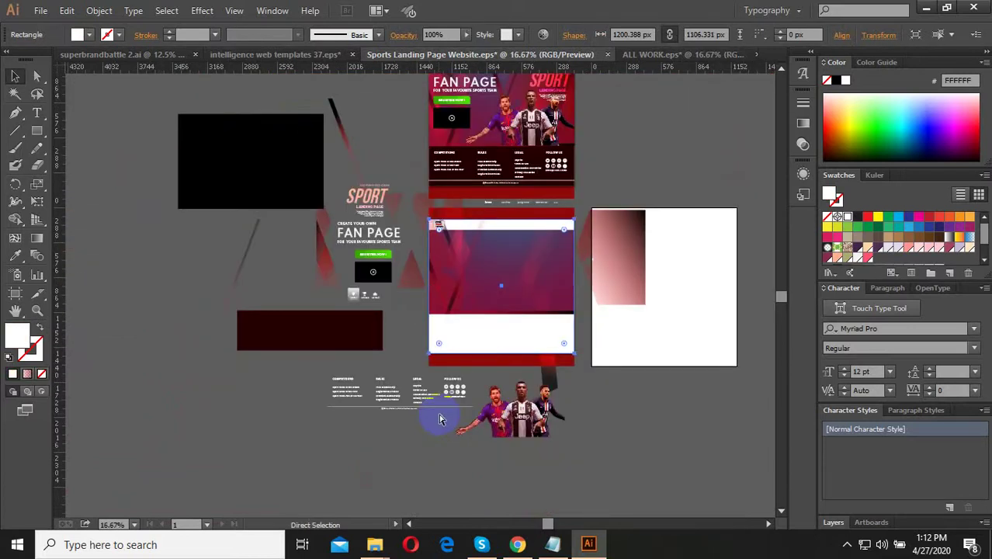
key("ctrl+z")
key("ctrl+z")
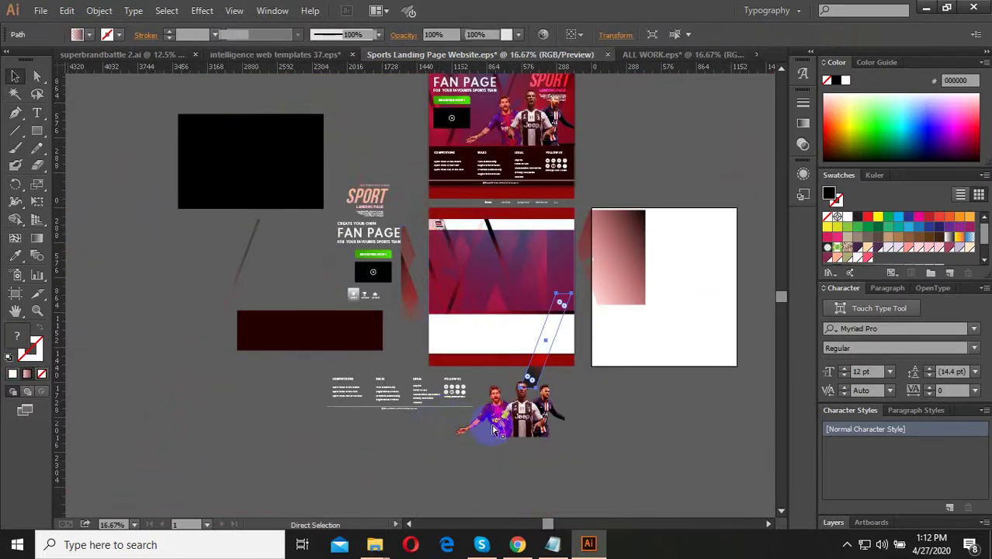
key("ctrl+z")
key("ctrl+z")
key("ctrl+z")
key("ctrl+z")
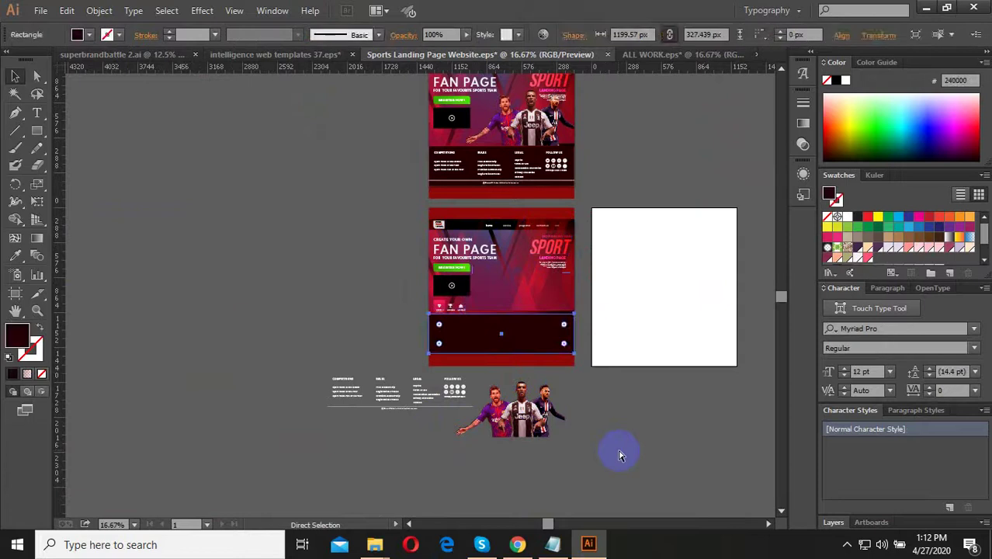
key("ctrl+z")
Marquee-select the lower Fan Page design and drag it onto the blank white artboard.
left_click(619, 454)
scroll(641, 311, "up", 2)
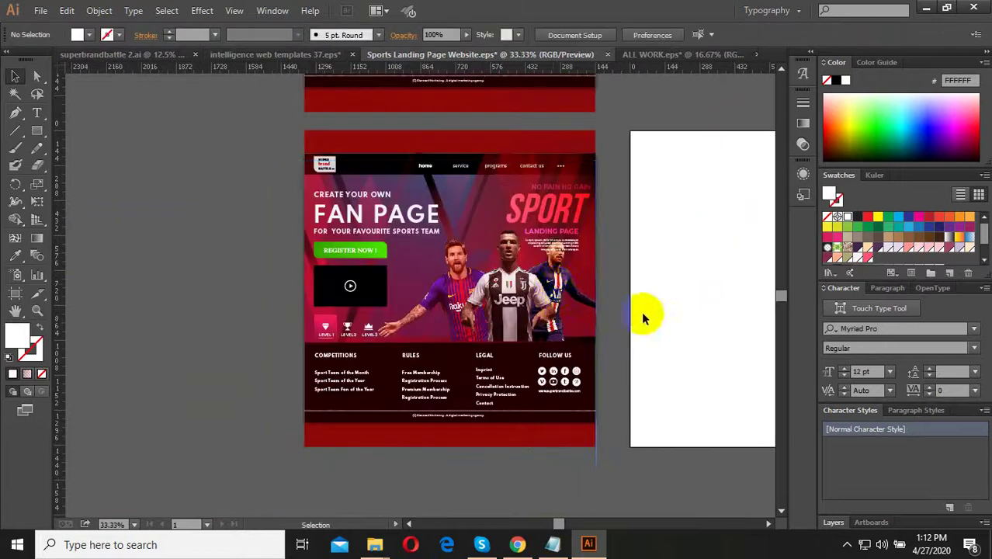
scroll(641, 311, "down", 2)
mouse_move(688, 429)
left_mouse_down()
mouse_move(446, 294)
mouse_move(436, 226)
left_mouse_up()
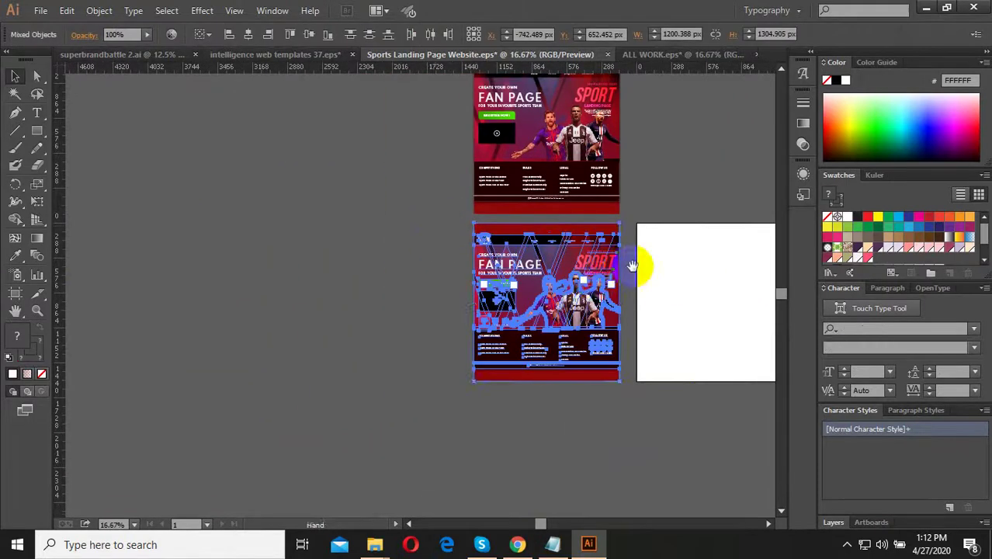
scroll(636, 266, "right", 5)
left_click_drag(388, 320, 550, 320)
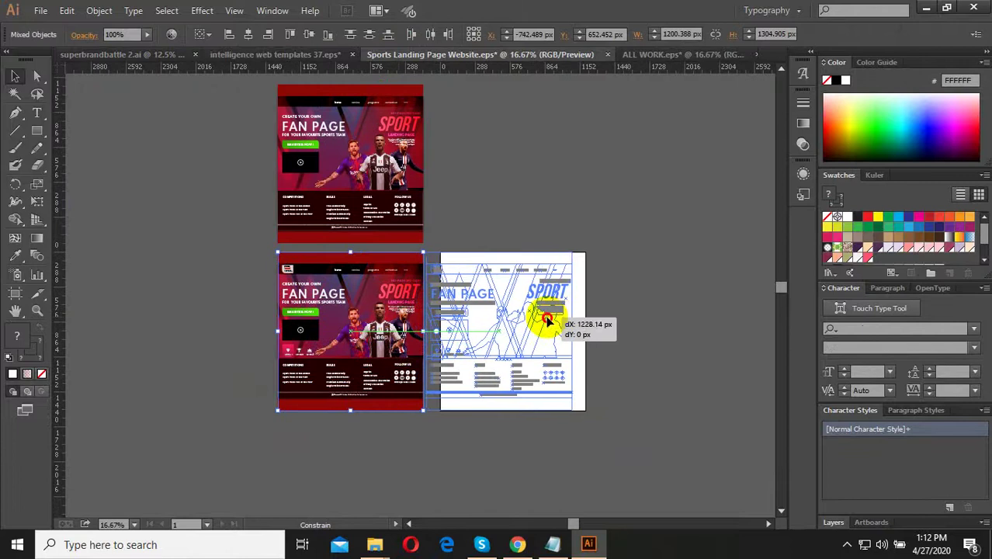
left_click_drag(647, 316, 612, 327)
left_click(612, 328)
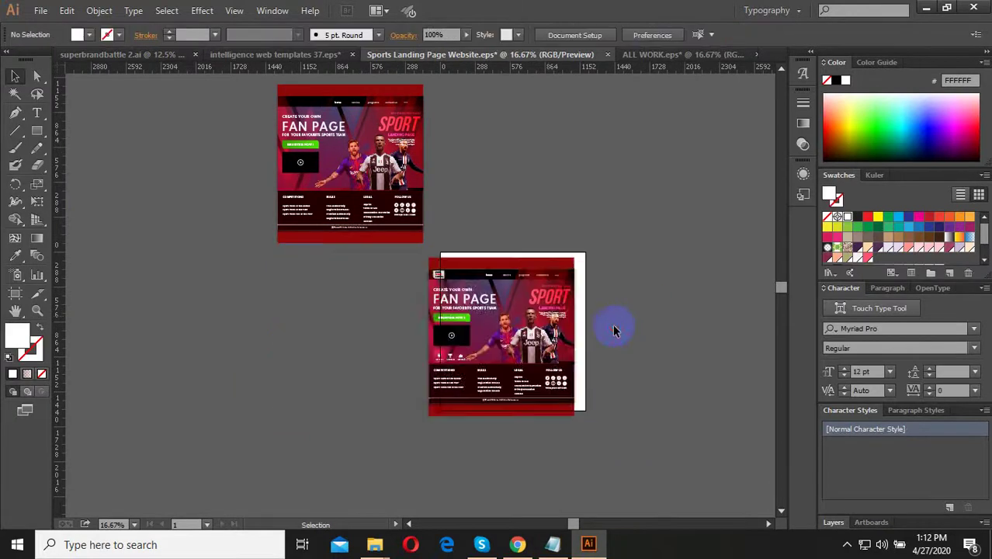
Select all of the moved design with Ctrl+A to check it, then clear the selection.
scroll(612, 328, "up", 2)
scroll(663, 303, "down", 2)
key("ctrl+a")
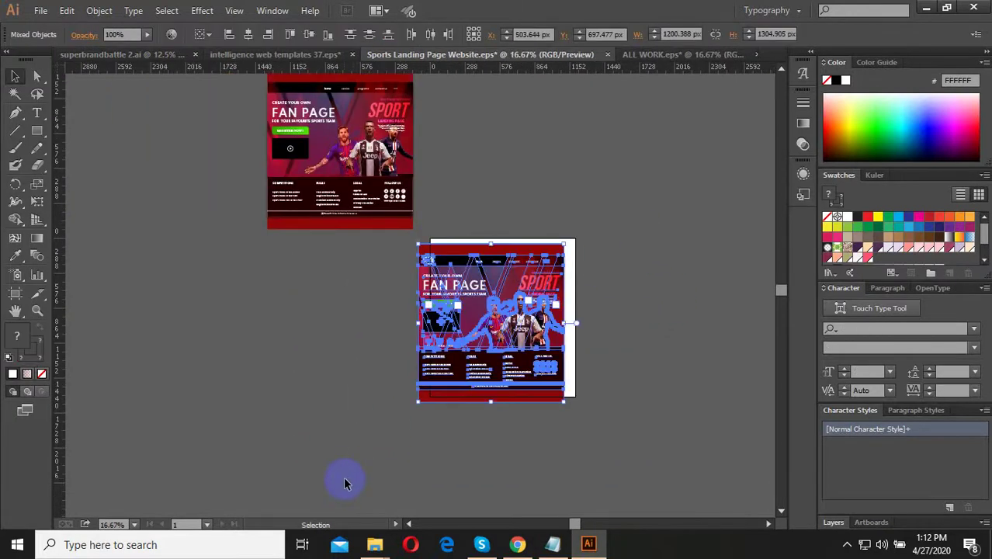
scroll(565, 325, "up", 3)
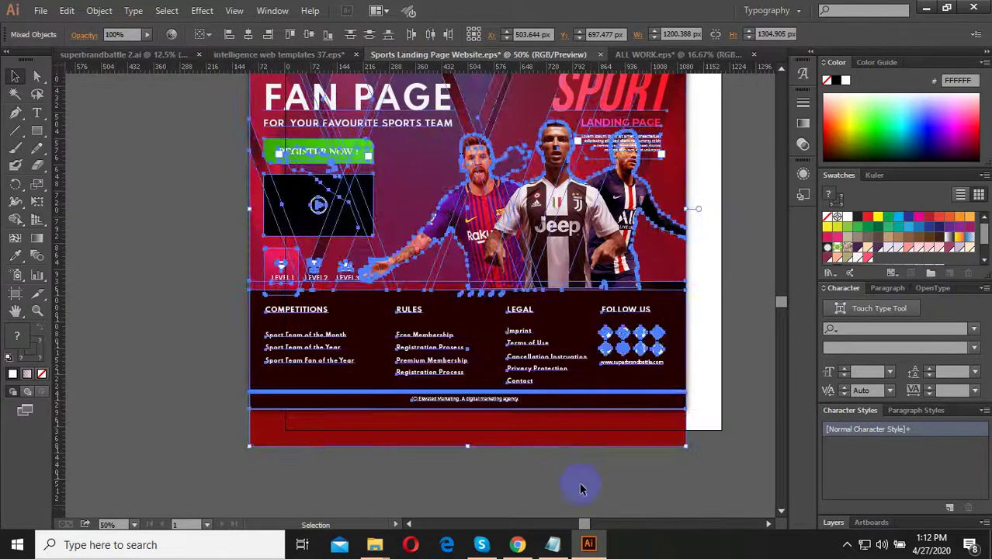
left_click(594, 513)
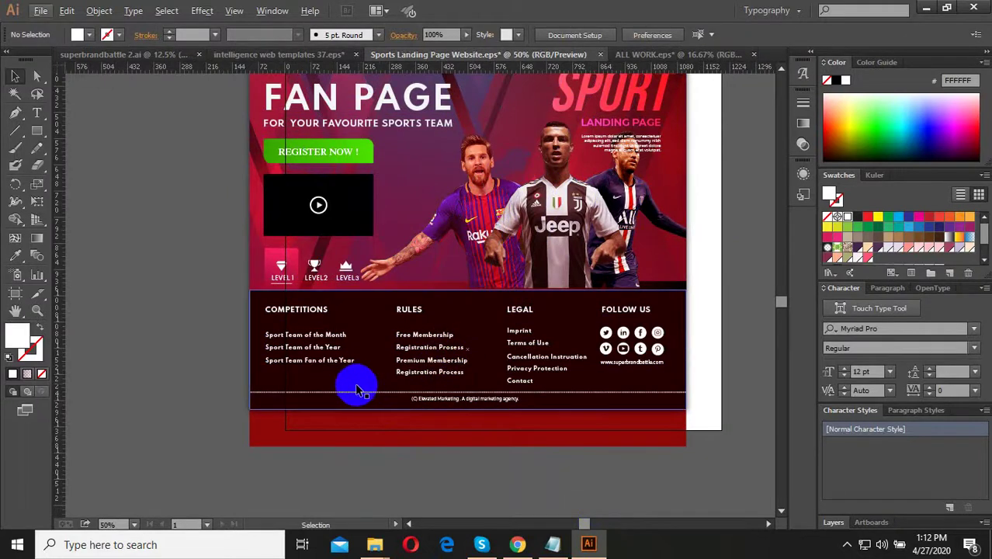
scroll(301, 311, "up", 2)
double_click(288, 313)
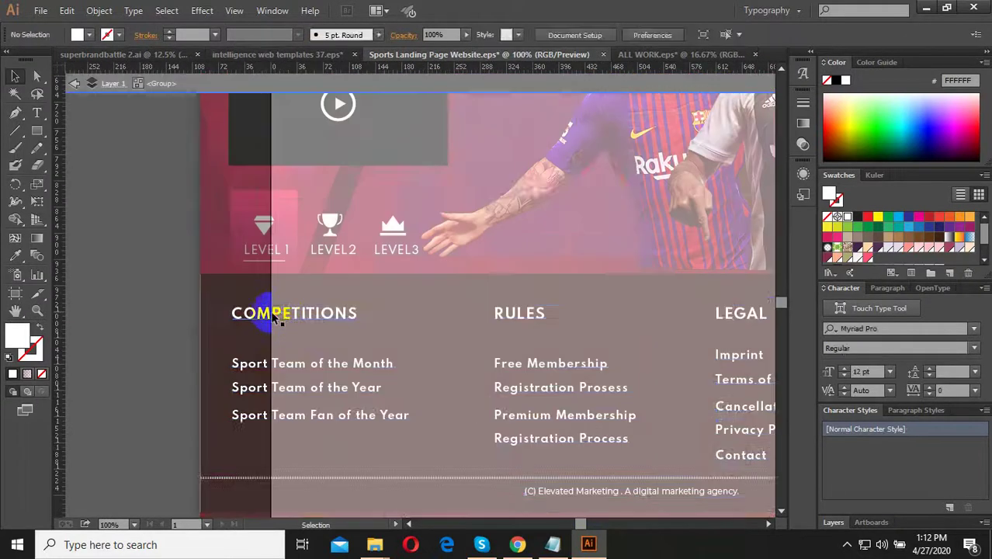
scroll(263, 312, "up", 2)
left_click(271, 312)
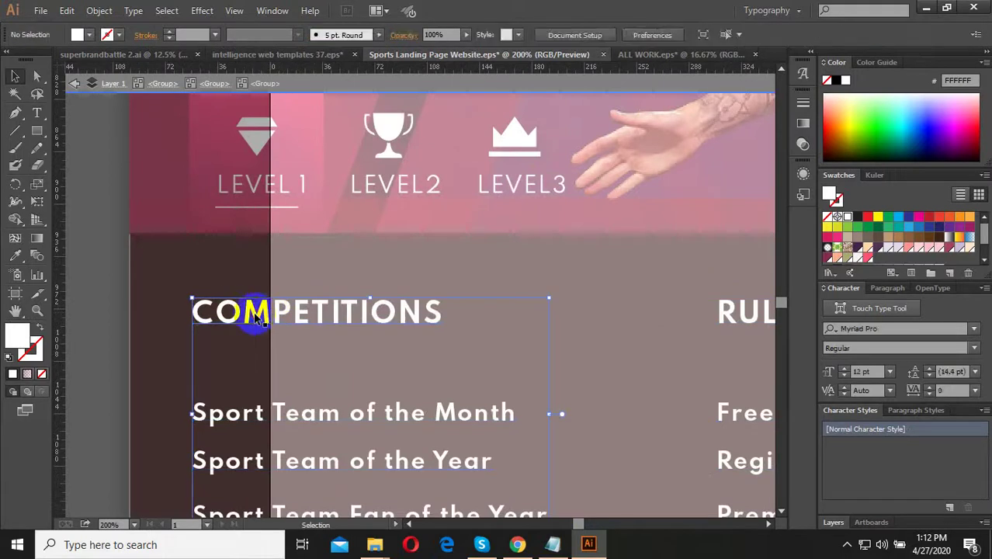
double_click(197, 310)
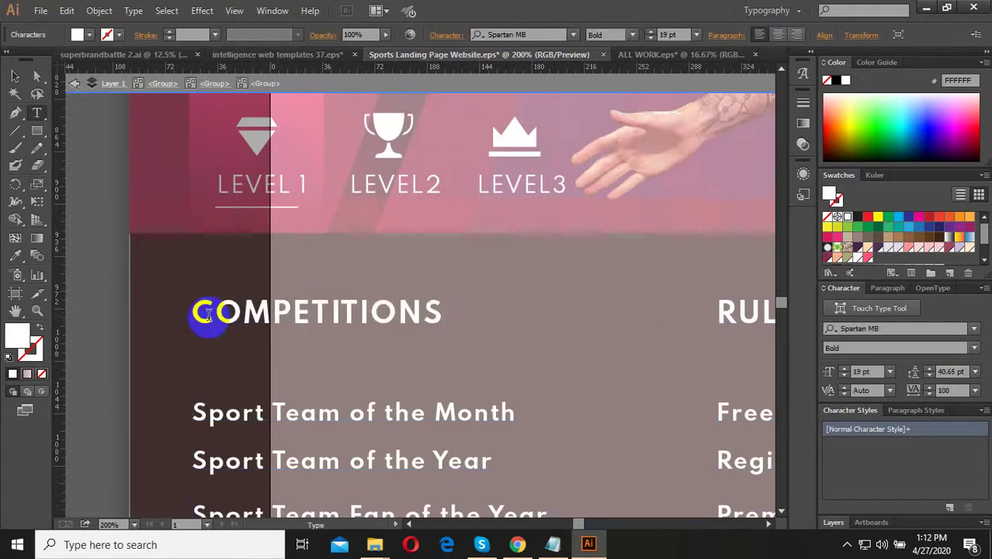
left_click_drag(194, 312, 402, 315)
scroll(412, 353, "down", 3)
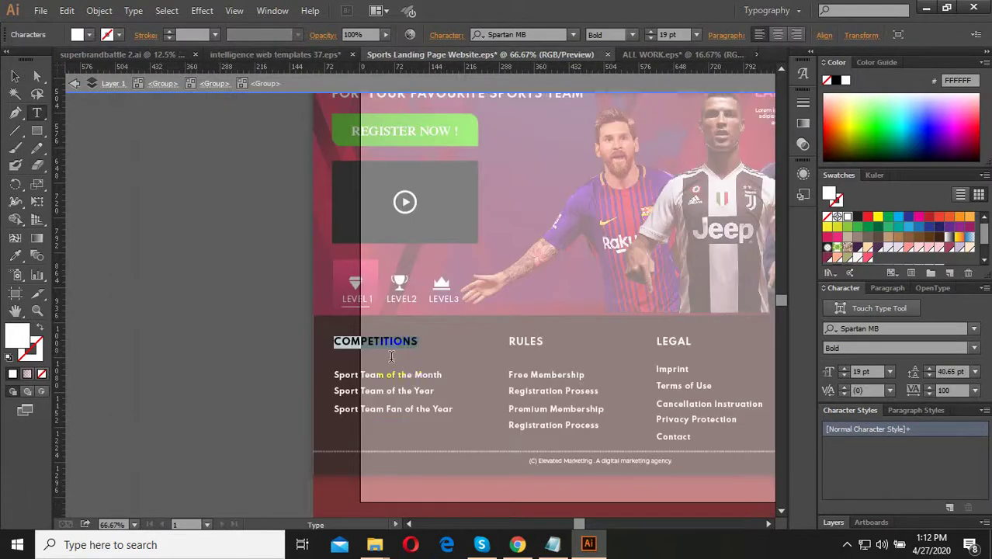
key("Escape")
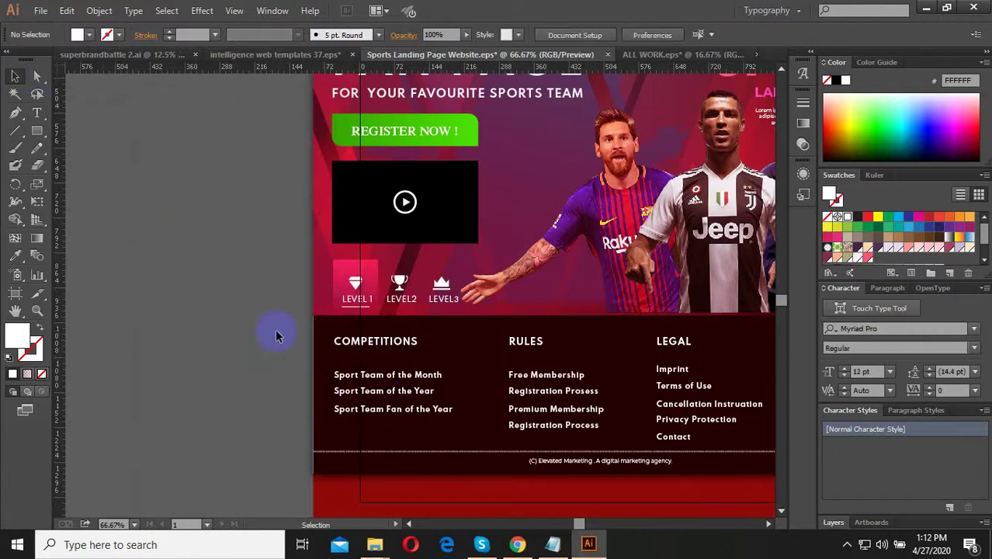
scroll(275, 329, "up", 2)
left_click(386, 240)
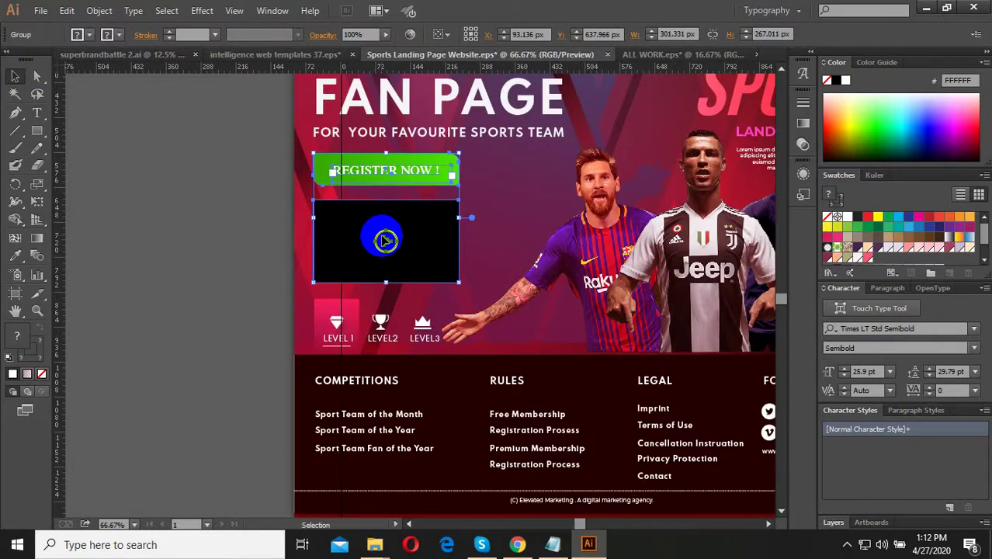
left_click(221, 280)
scroll(412, 364, "down", 1)
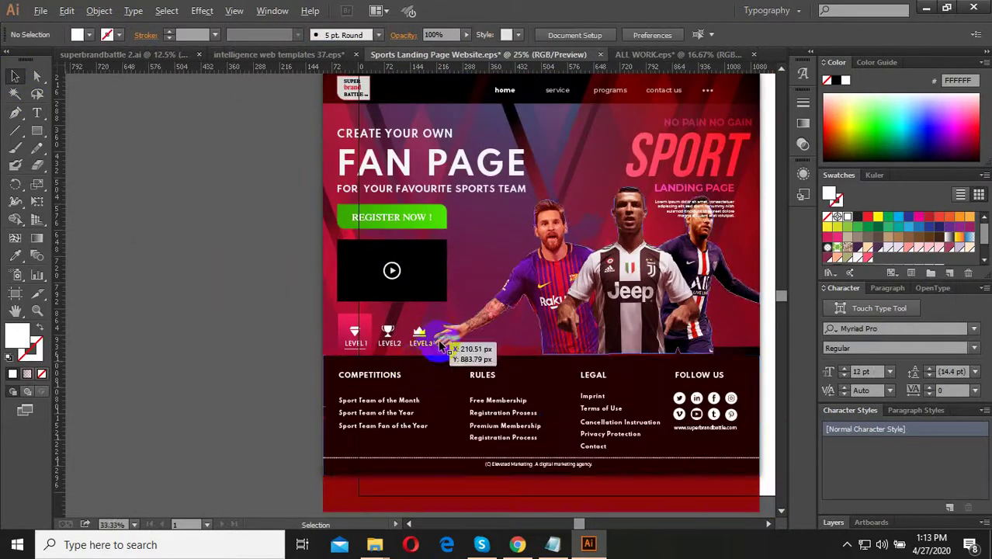
Ungroup the poster artwork and move the X-line background art off to the right.
scroll(454, 351, "down", 1)
left_click(445, 280)
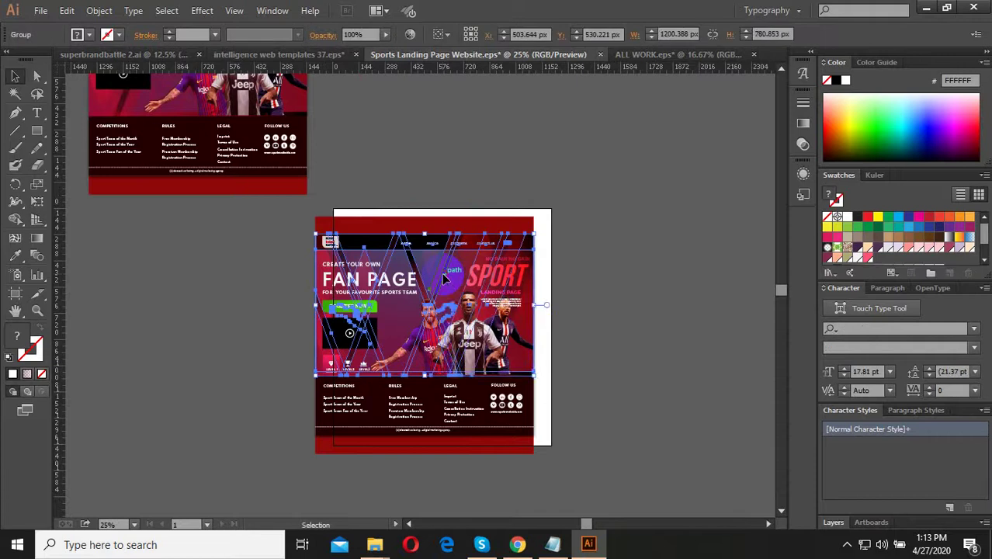
right_click(438, 267)
left_click(501, 357)
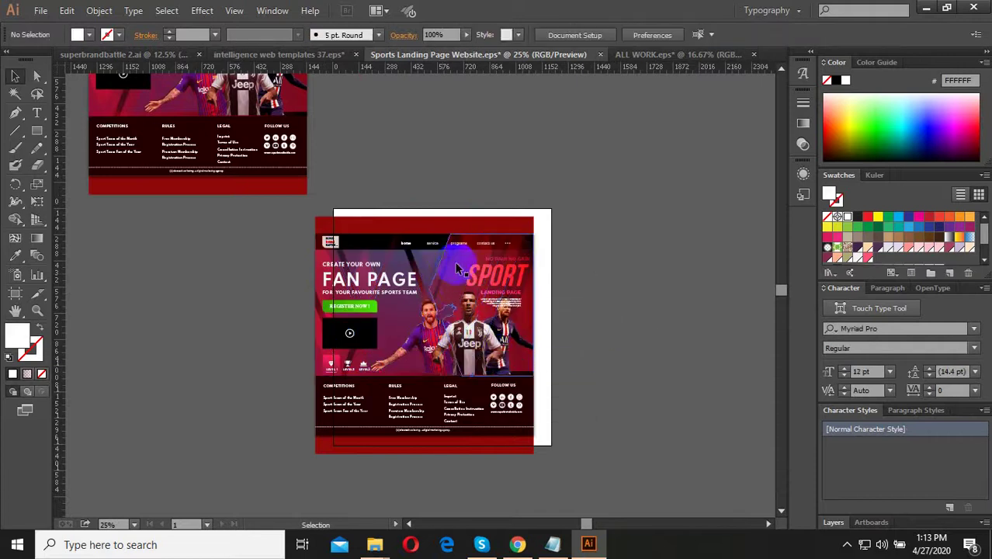
left_click_drag(428, 283, 692, 283)
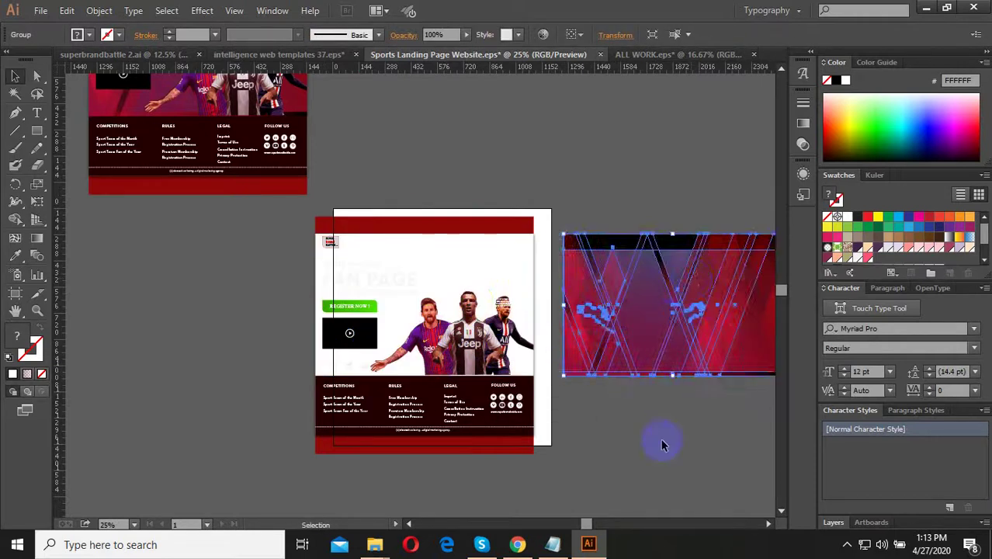
Delete the poster's red background rectangle and shift the red patterned background slightly right.
left_click(546, 394)
left_click_drag(429, 264, 398, 282)
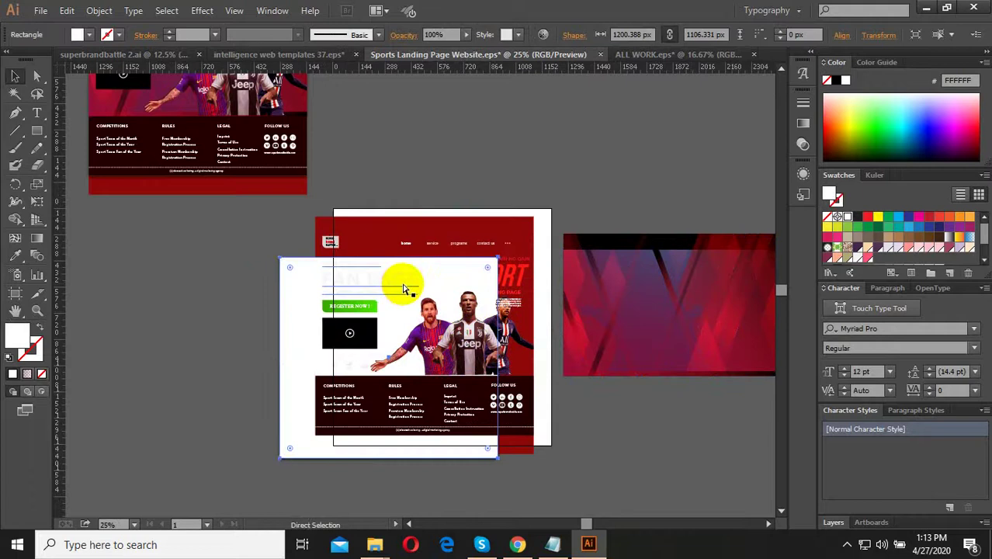
key("Delete")
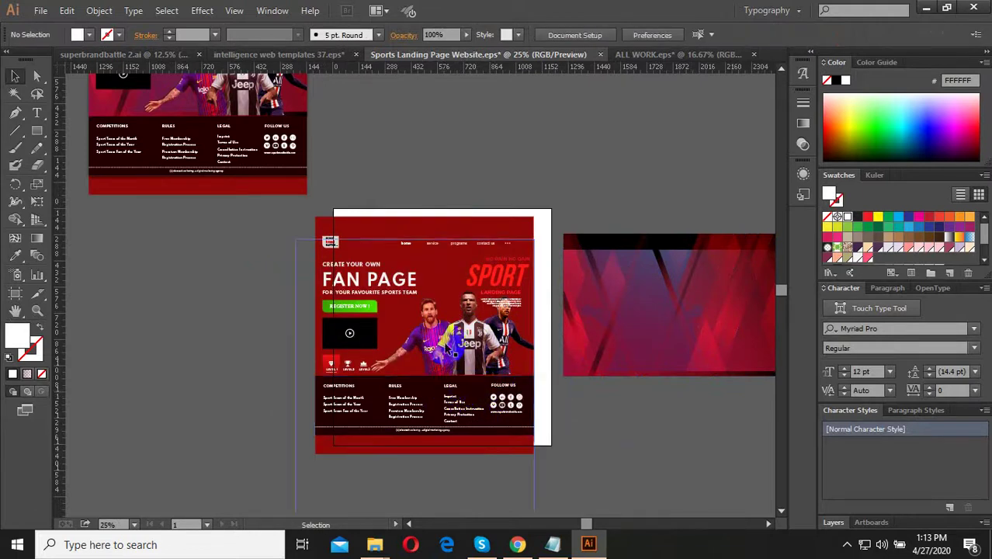
scroll(443, 277, "up", 2)
left_click(393, 166)
scroll(393, 172, "down", 2)
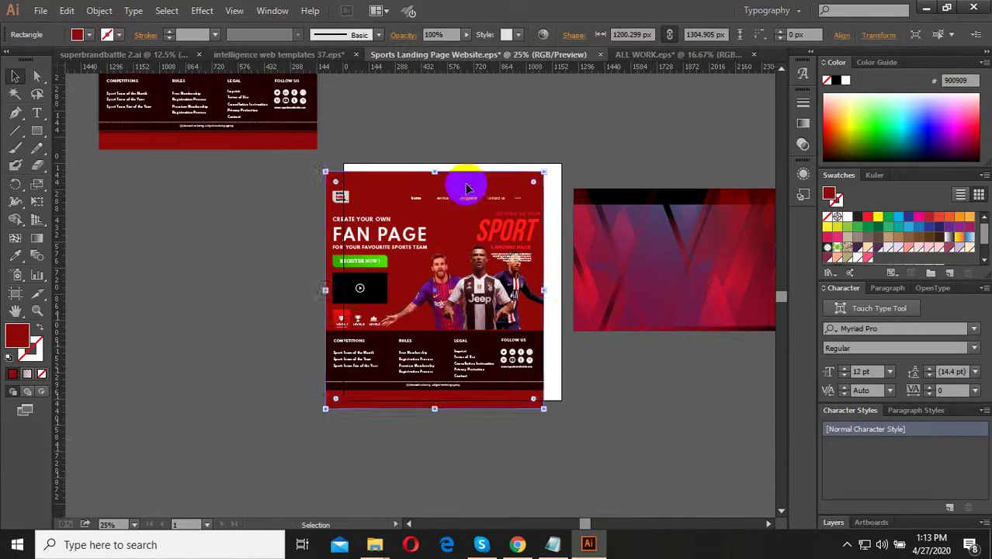
left_click_drag(470, 182, 186, 218)
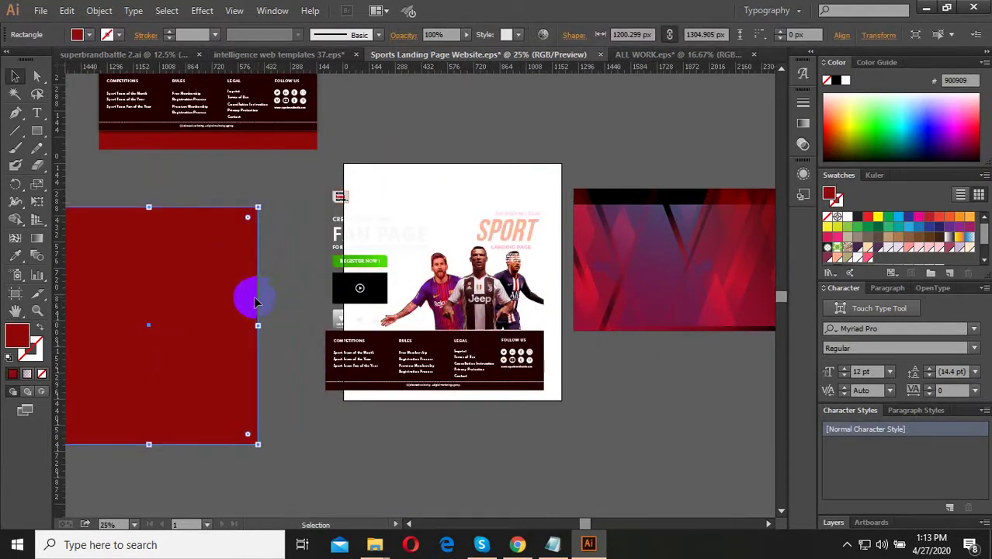
key("Delete")
scroll(579, 245, "up", 1)
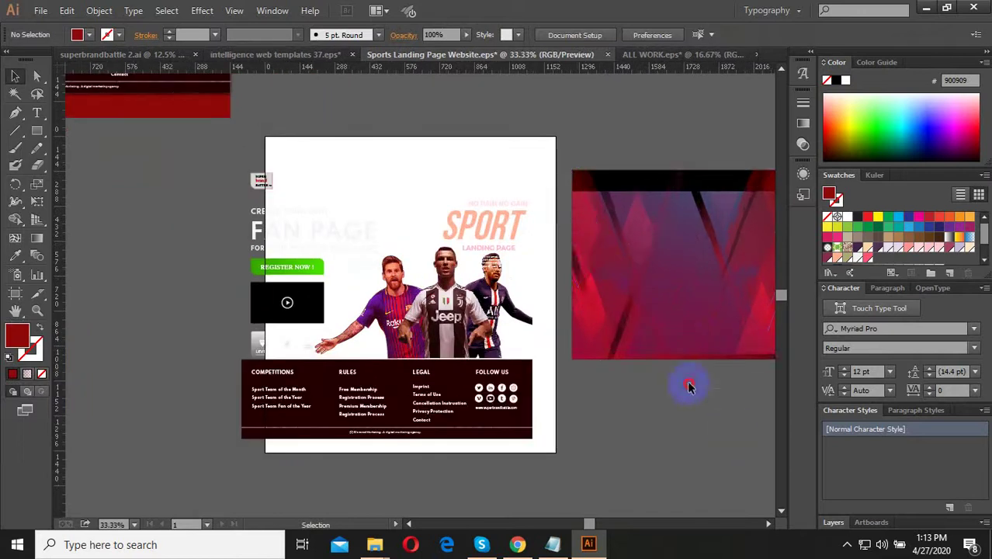
left_click(587, 206)
left_click_drag(606, 257, 667, 257)
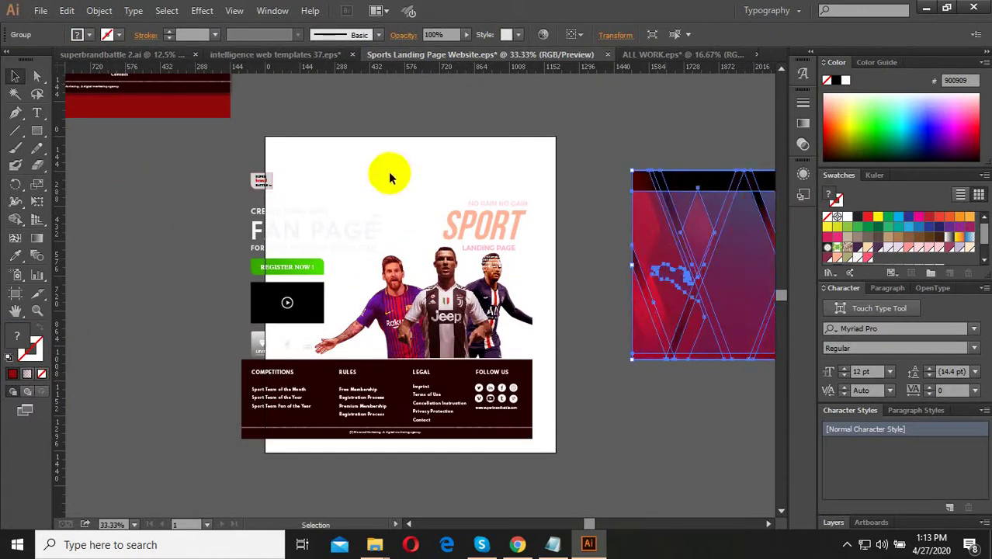
Move the logo and navigation menu group up above the artboard.
left_click_drag(388, 172, 218, 187)
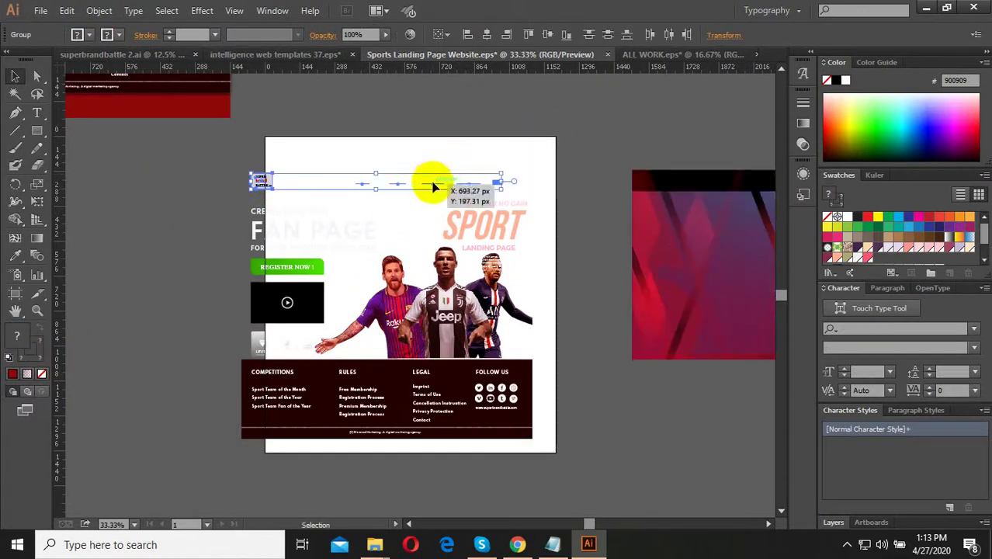
left_click_drag(435, 186, 435, 121)
left_click(652, 138)
scroll(491, 111, "up", 2)
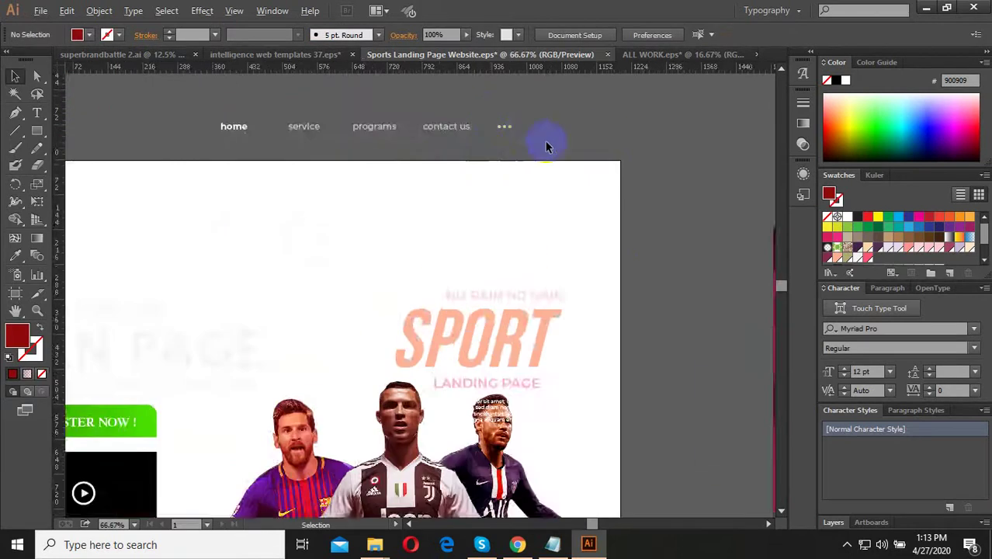
scroll(545, 140, "down", 2)
scroll(469, 231, "down", 1)
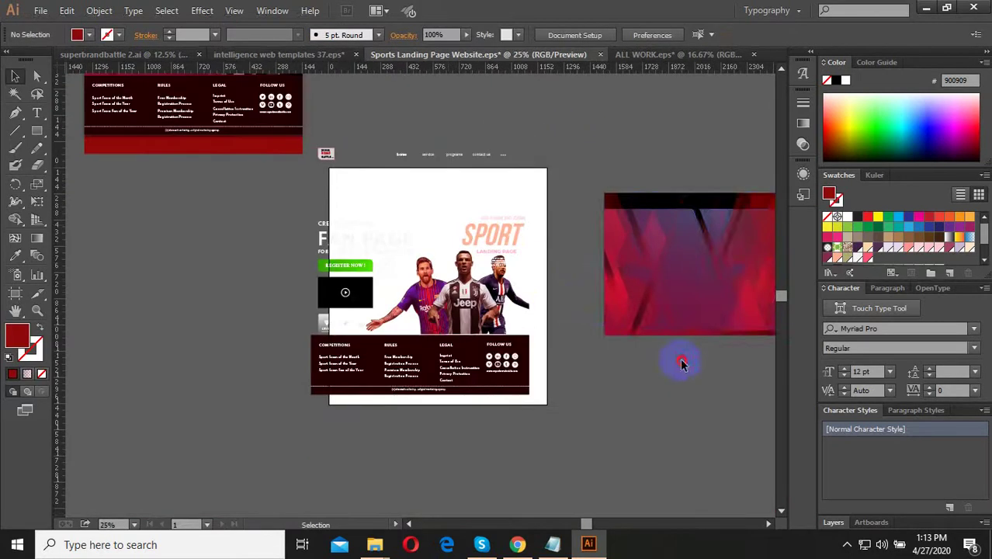
left_click_drag(681, 364, 604, 243)
left_click(571, 205)
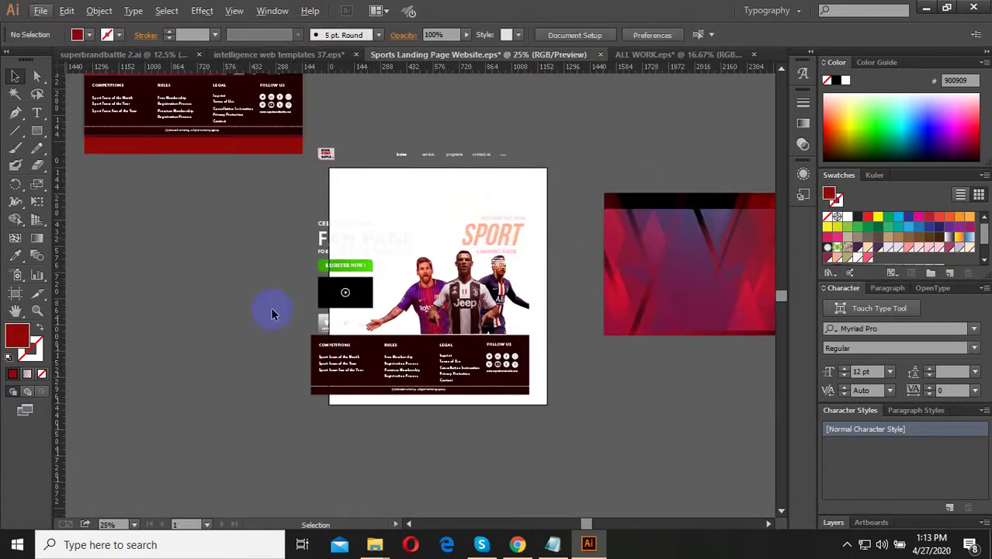
Shift the landing-page artwork right until it sits flush with the artboard edge.
left_click_drag(563, 457, 321, 147)
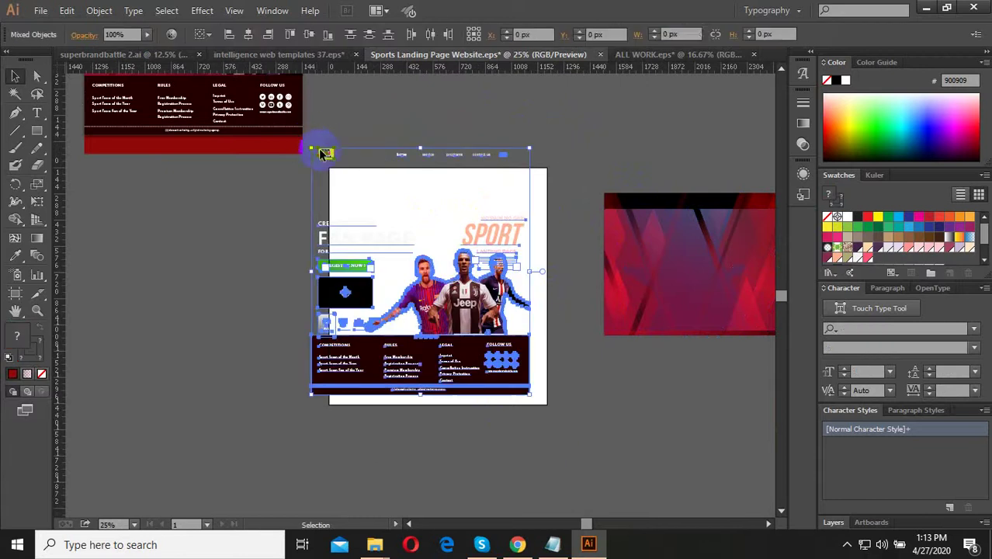
scroll(554, 448, "up", 3)
scroll(554, 448, "up", 2)
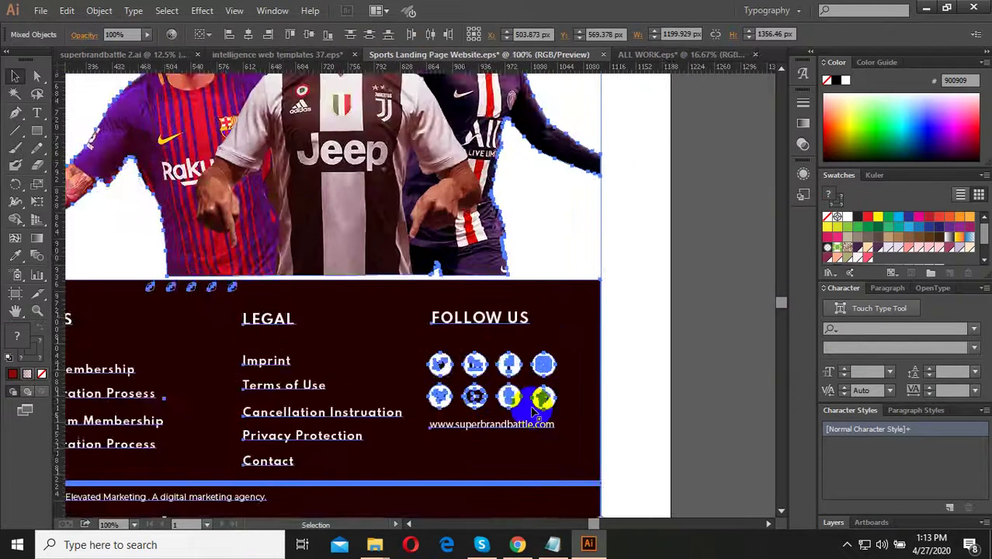
scroll(541, 400, "down", 2)
scroll(500, 341, "up", 3)
left_click_drag(577, 440, 641, 441)
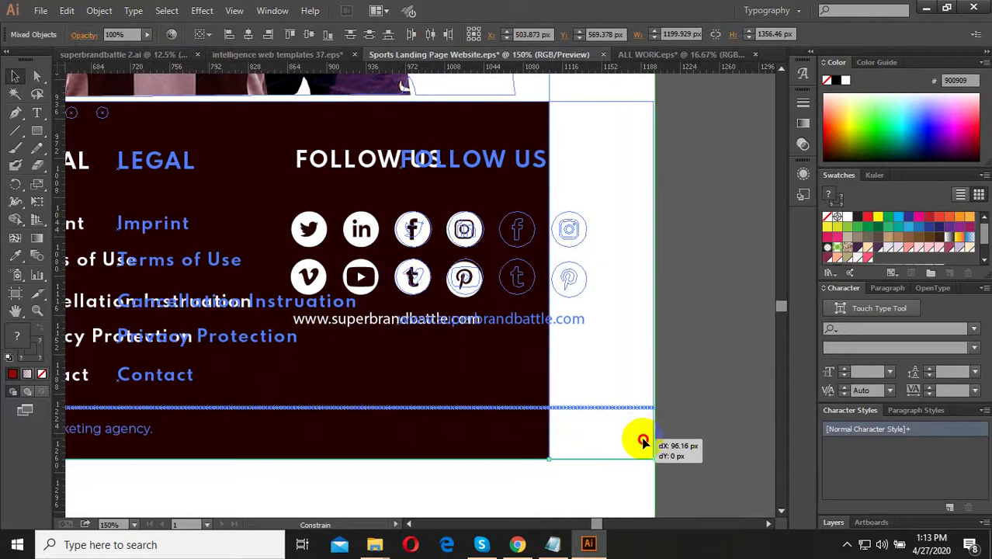
left_click_drag(704, 473, 697, 474)
scroll(697, 474, "up", 2)
scroll(634, 463, "up", 4)
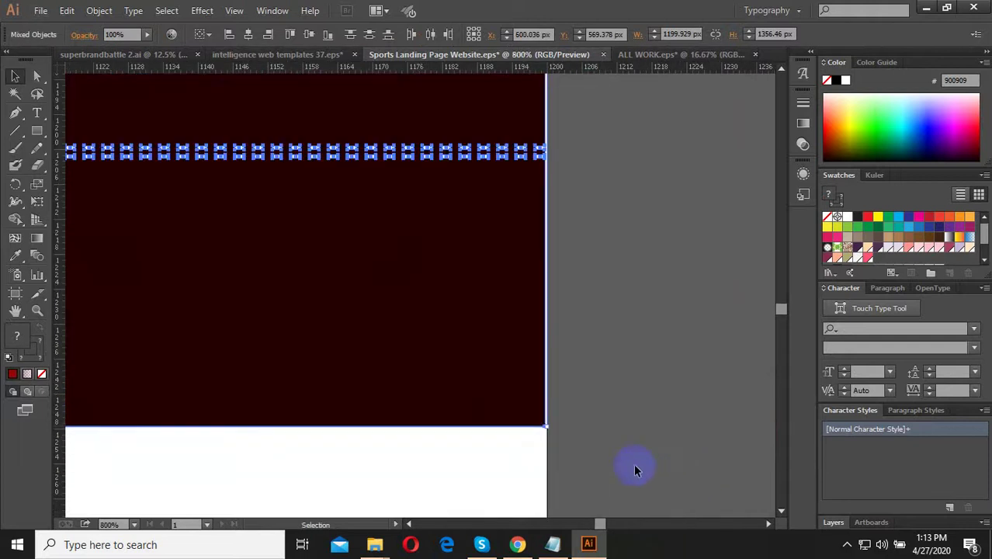
scroll(547, 433, "up", 2)
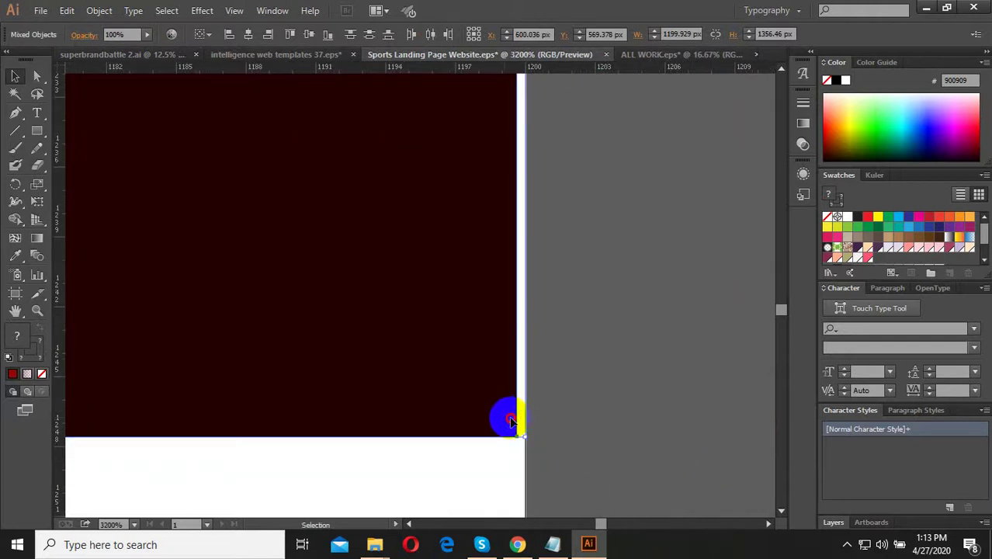
left_click_drag(511, 420, 514, 420)
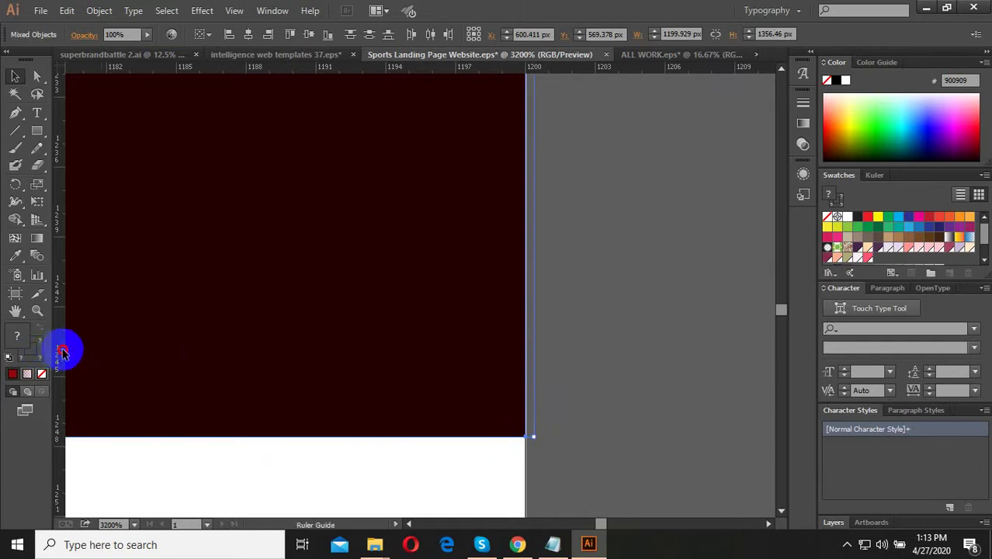
Add a vertical guide along the artwork's edge, then switch to superbrandbattle 2.ai.
left_click_drag(62, 354, 507, 410)
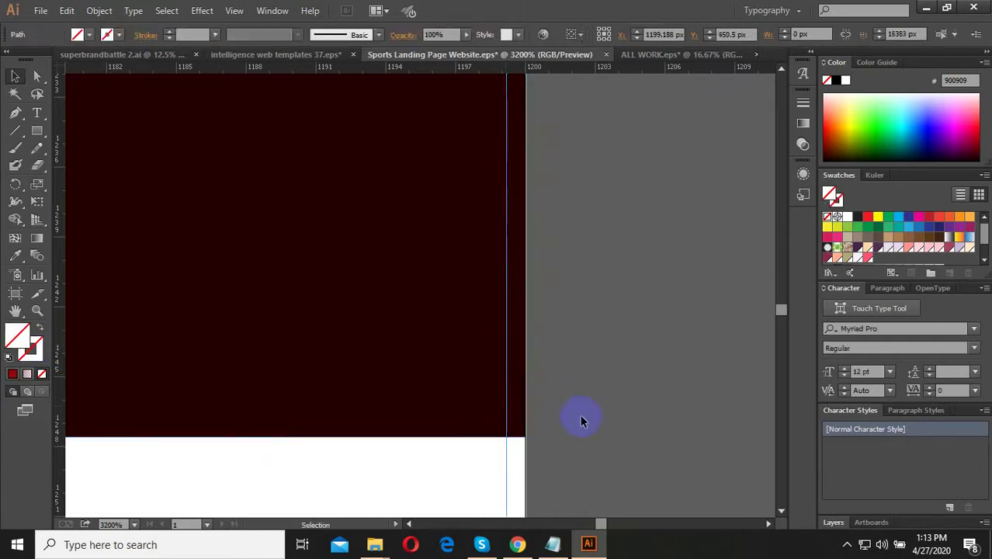
scroll(640, 416, "down", 4)
scroll(639, 416, "down", 3)
left_click(674, 404)
scroll(667, 416, "down", 4)
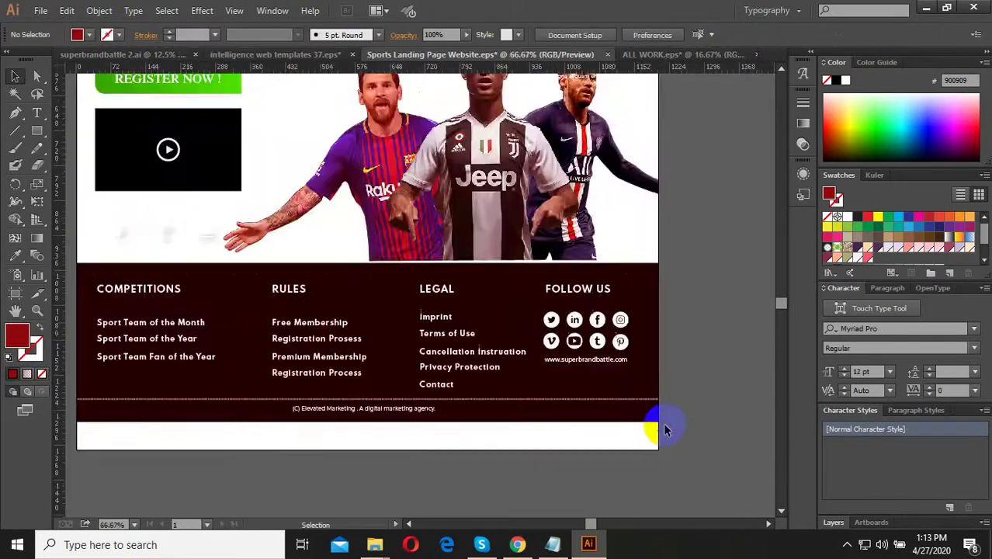
scroll(688, 411, "down", 3)
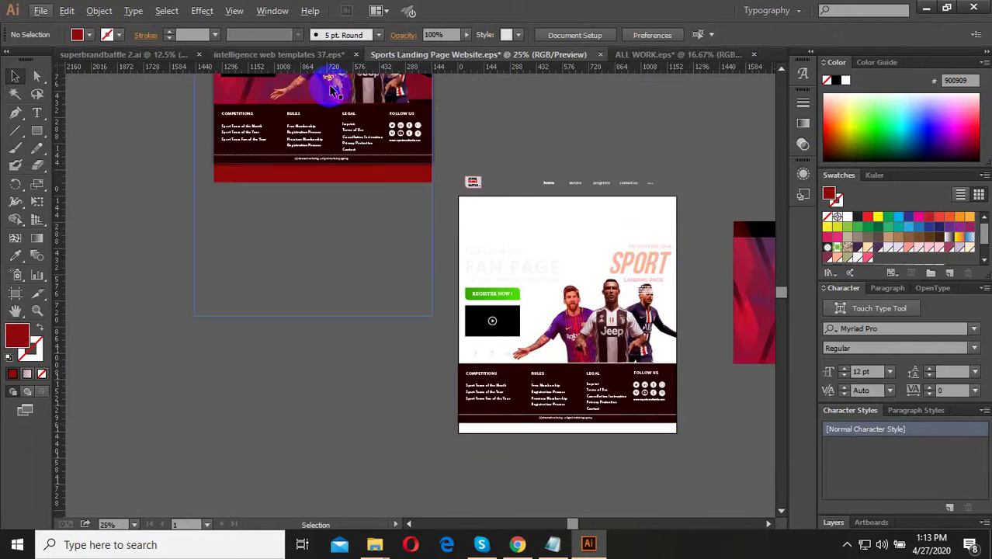
left_click(166, 56)
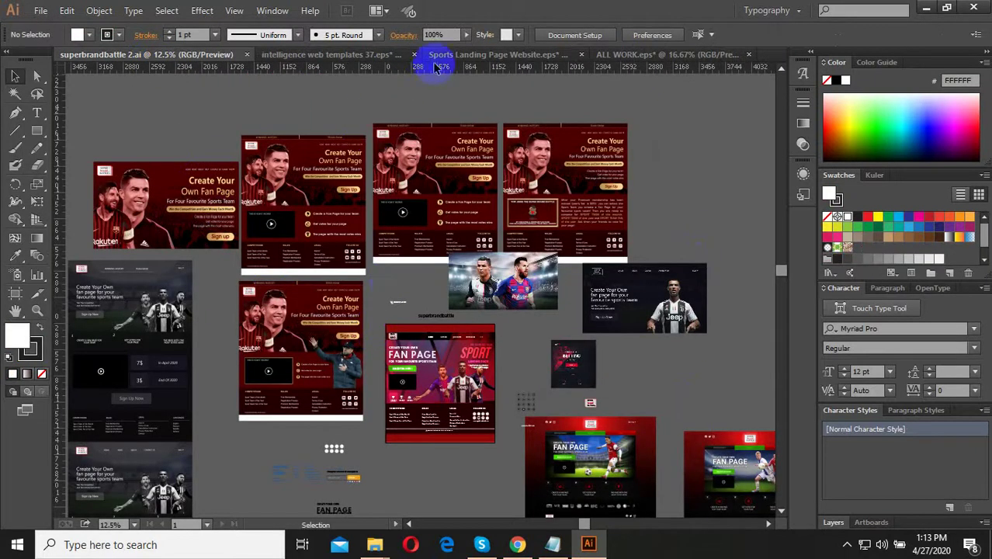
In ALL WORK.eps, delete the 'designed by freepik' credit under the Sports Club layout.
left_click(649, 56)
scroll(528, 287, "up", 3)
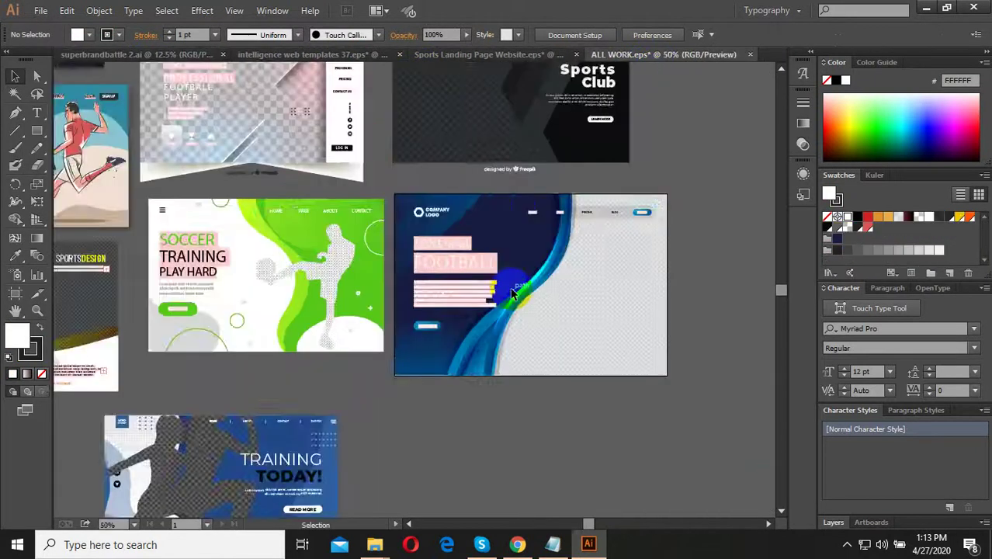
scroll(534, 199, "down", 1)
scroll(559, 200, "up", 2)
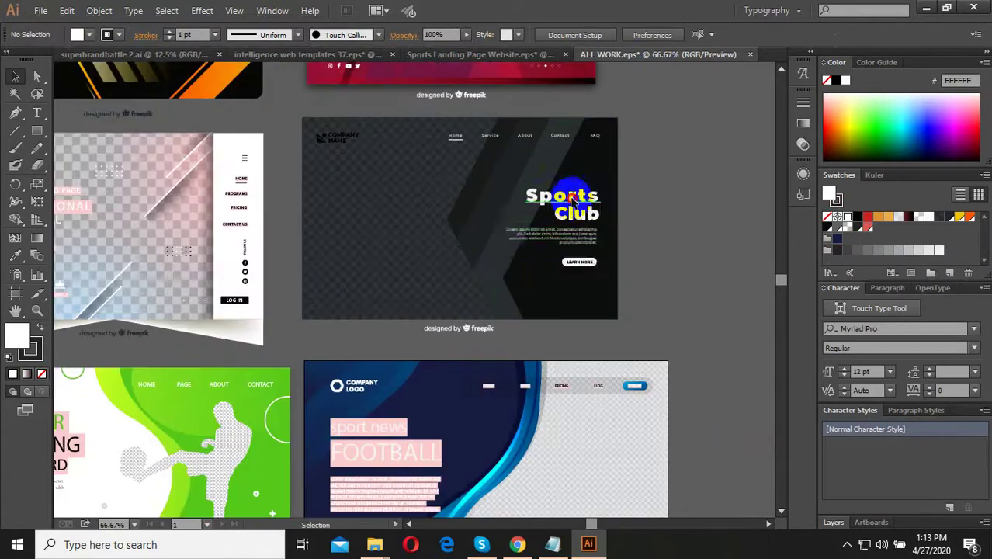
left_click(575, 200)
left_click_drag(645, 317, 342, 146)
left_click(437, 333)
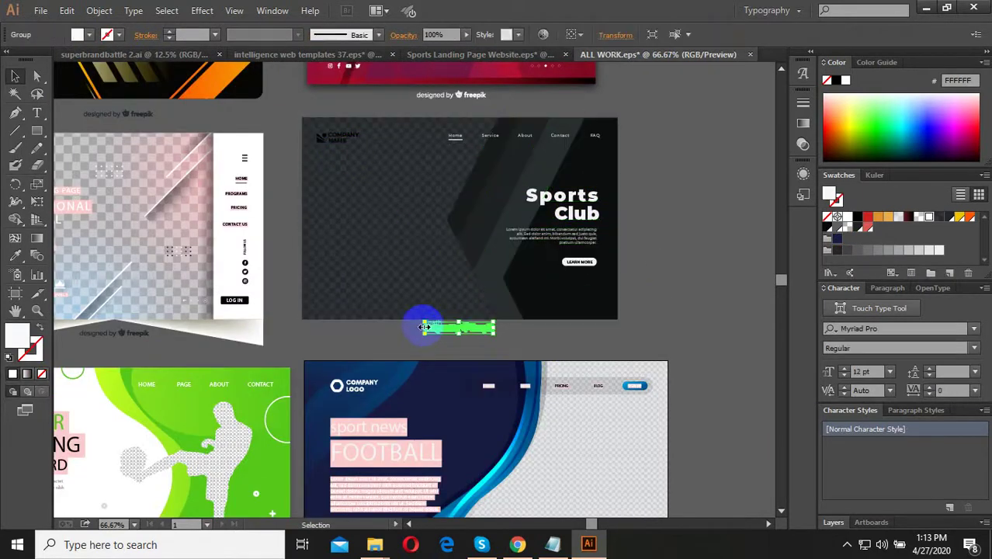
key("Delete")
Delete the remaining freepik credits, select the Sports Club layout, and return to Sports Landing Page Website.eps.
scroll(476, 267, "up", 2)
left_click(465, 149)
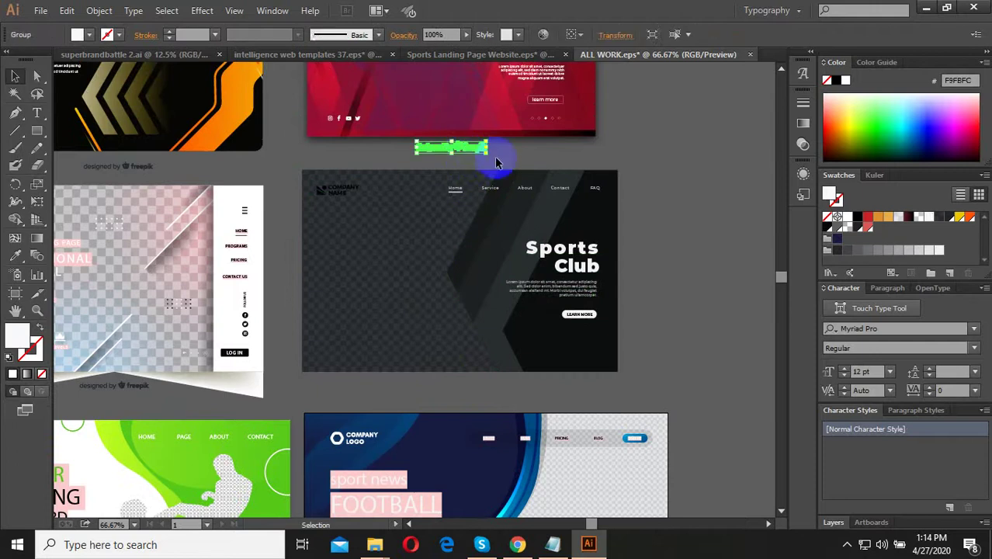
key("Delete")
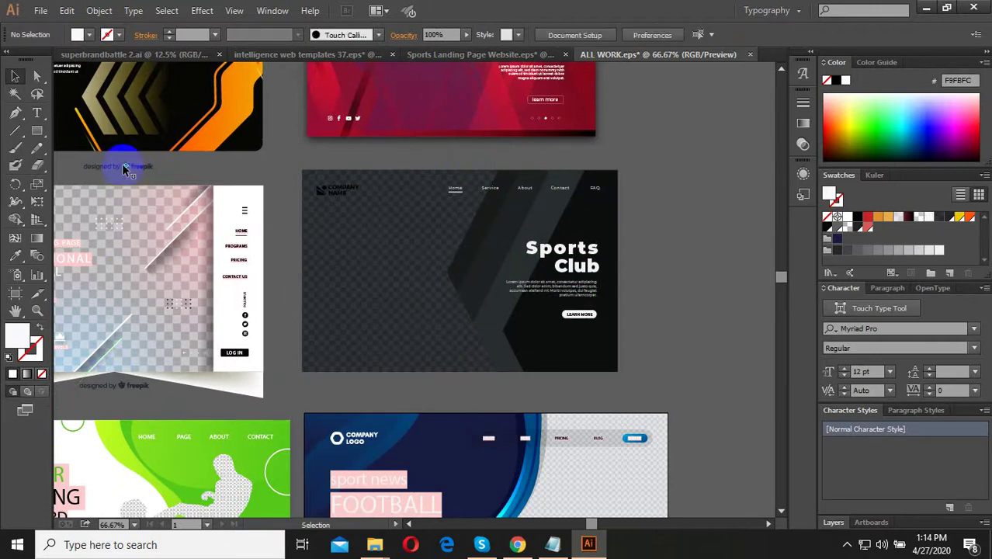
left_click_drag(122, 330, 99, 388)
key("Delete")
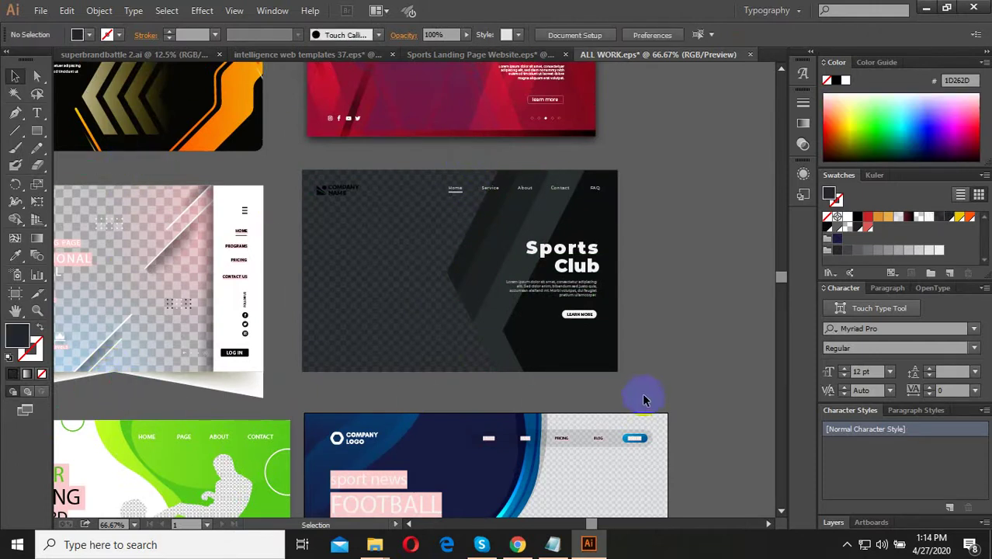
left_click_drag(297, 166, 317, 184)
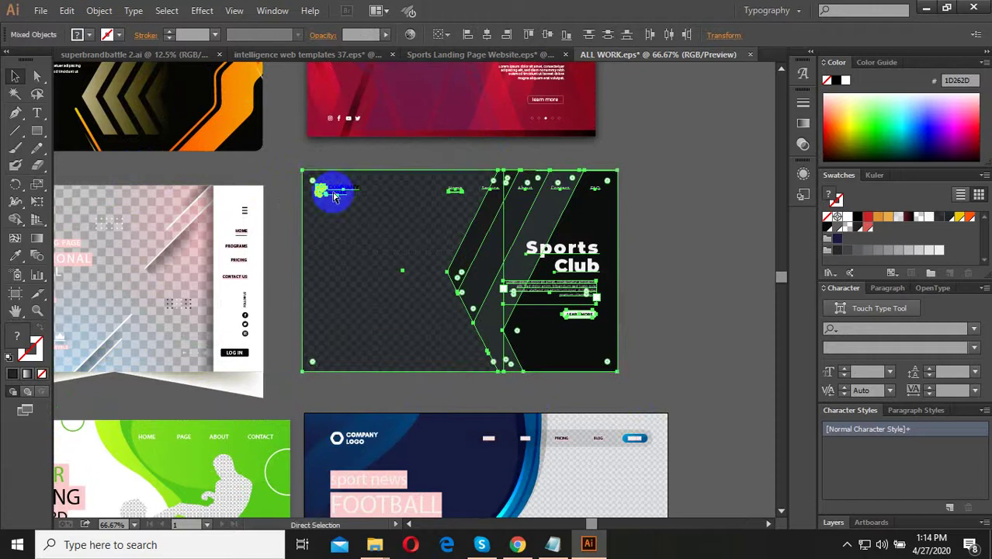
left_click(458, 54)
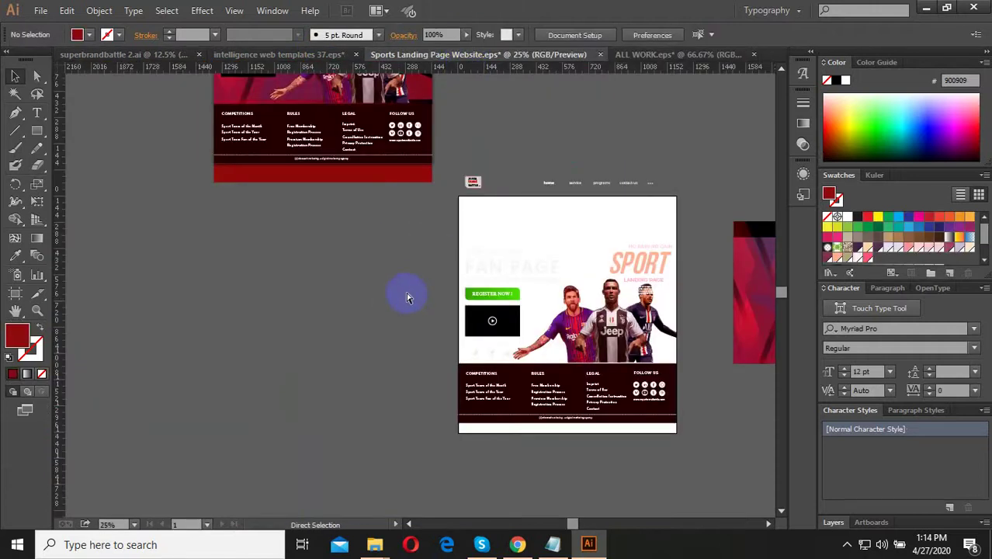
Paste the Sports Club layout left of the poster and move its text below it.
key("ctrl+v")
left_click_drag(403, 295, 281, 297)
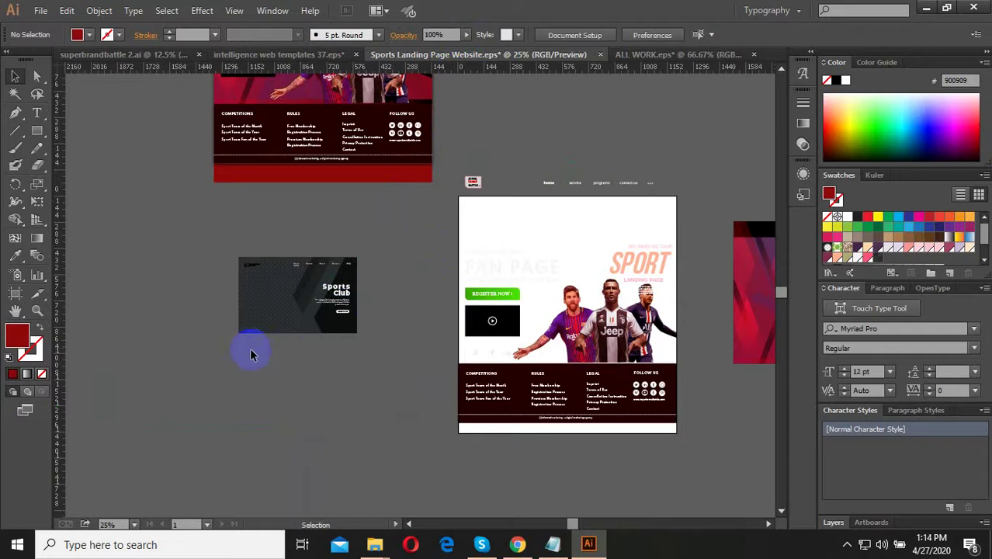
scroll(359, 319, "up", 2)
left_click(392, 253)
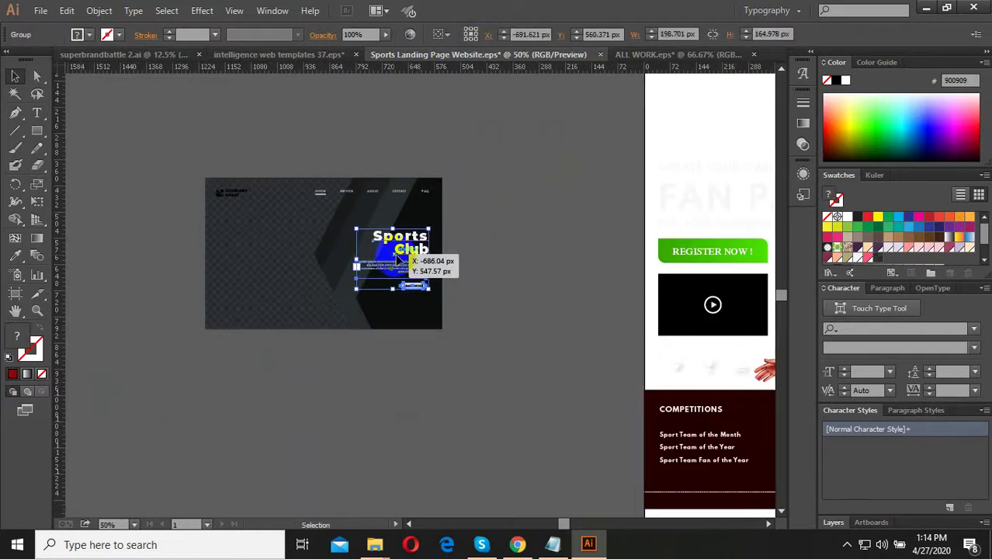
left_click_drag(397, 260, 365, 392)
left_click(460, 400)
Move the logo and Home/Service/About/Contact/FAQ menu above the background, then undo that move.
scroll(371, 398, "up", 2)
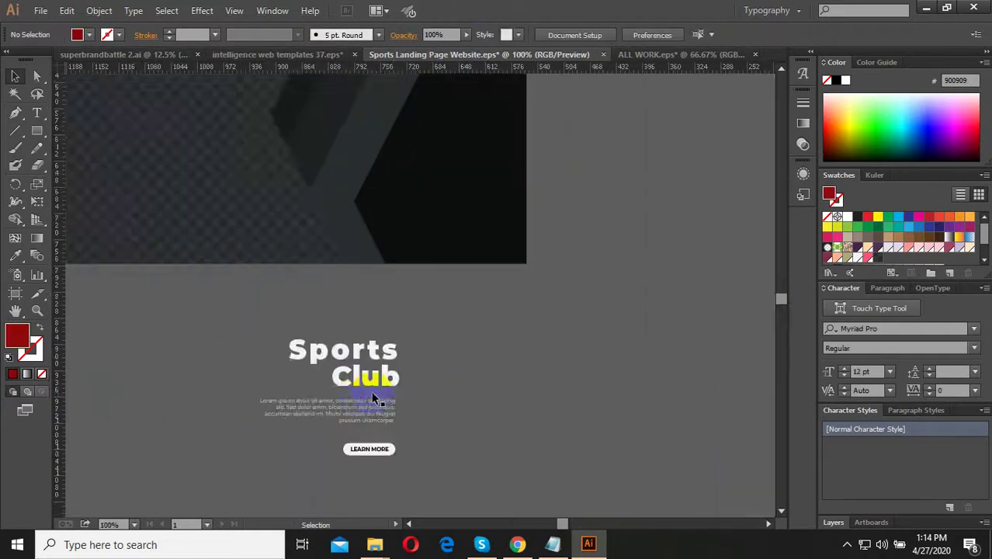
scroll(458, 392, "down", 2)
scroll(421, 185, "up", 2)
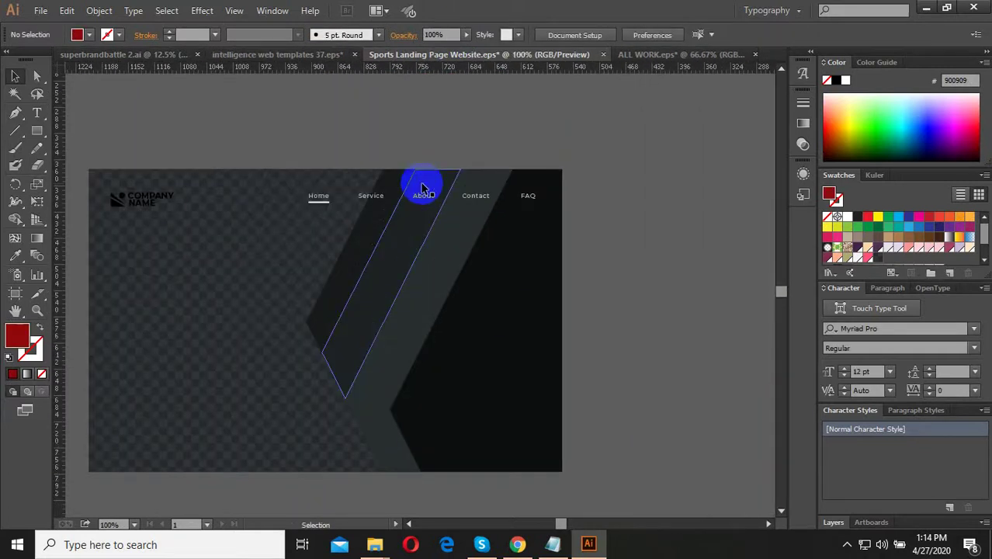
left_click(370, 200)
left_click(152, 204, "shift")
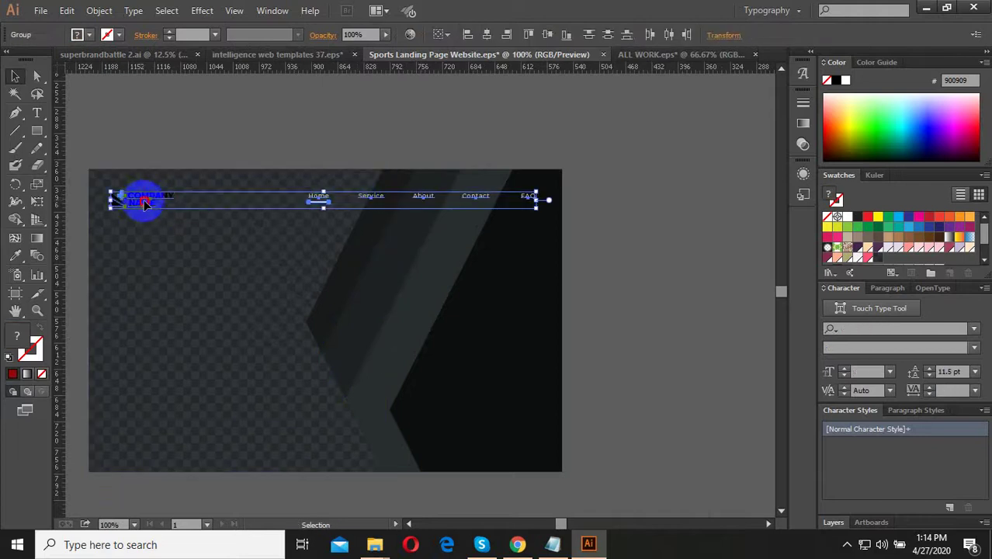
left_click_drag(144, 204, 233, 122)
scroll(604, 174, "down", 1)
mouse_move(604, 174)
left_mouse_down()
mouse_move(275, 328)
mouse_move(383, 314)
left_mouse_up()
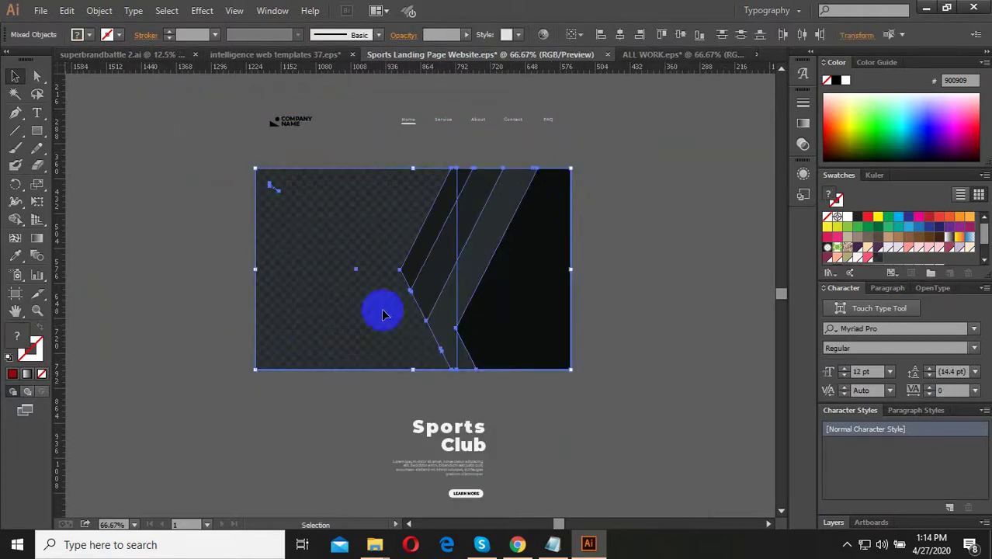
scroll(233, 225, "up", 3)
scroll(275, 186, "up", 1)
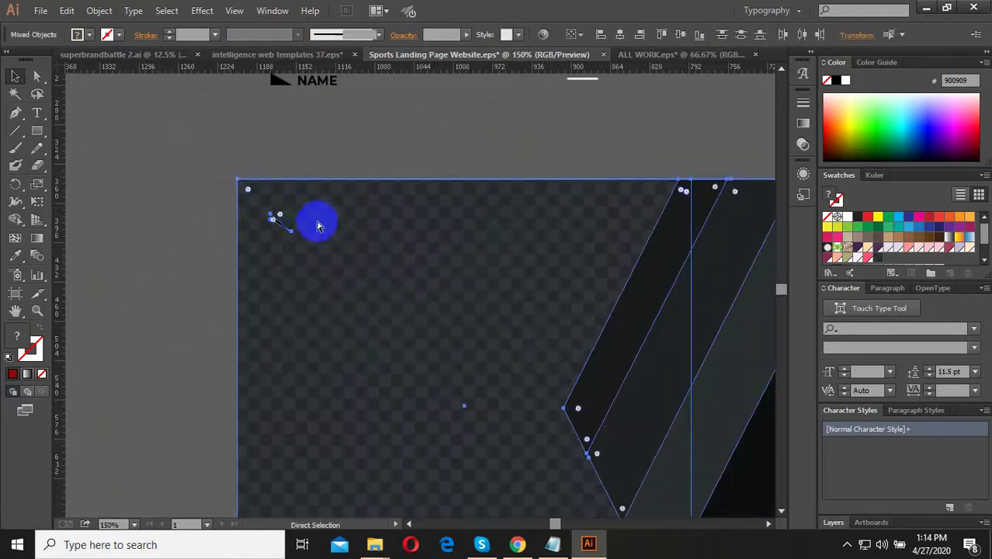
key("ctrl+z")
Lift the logo and menu above the artboard, then select the dark background and slanted shapes.
scroll(305, 239, "down", 2)
left_click(232, 182)
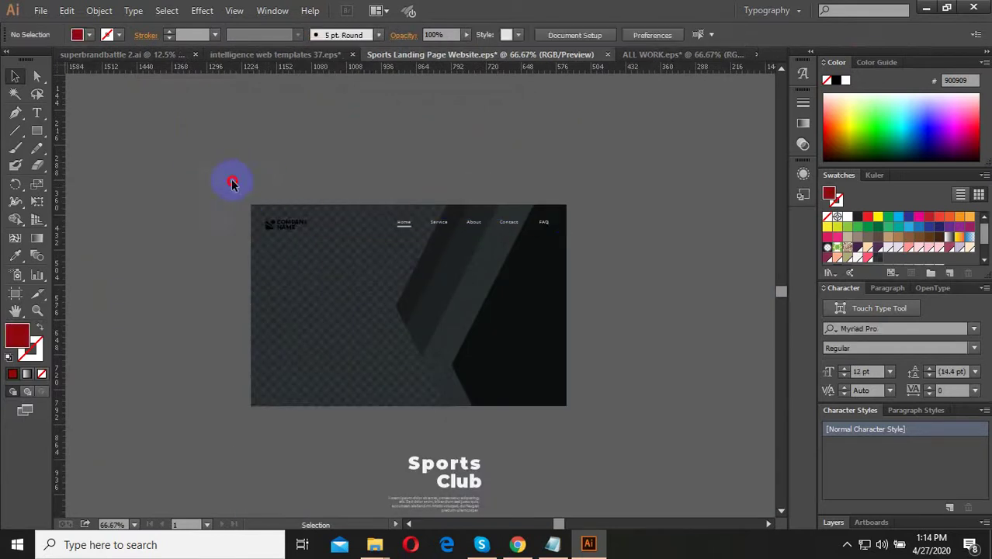
left_click_drag(575, 248, 578, 250)
left_click(361, 308, "shift")
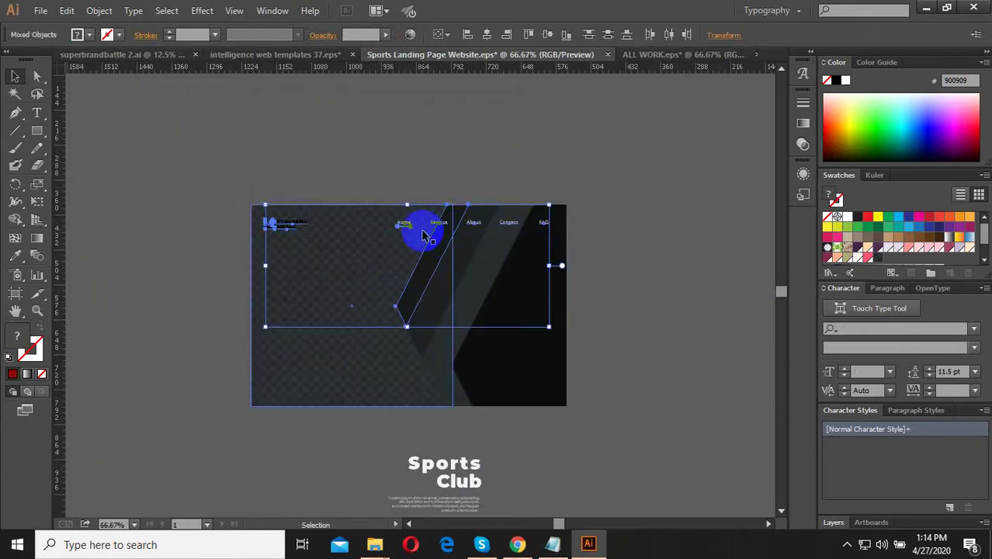
left_click(431, 269, "shift")
left_click_drag(406, 223, 405, 163)
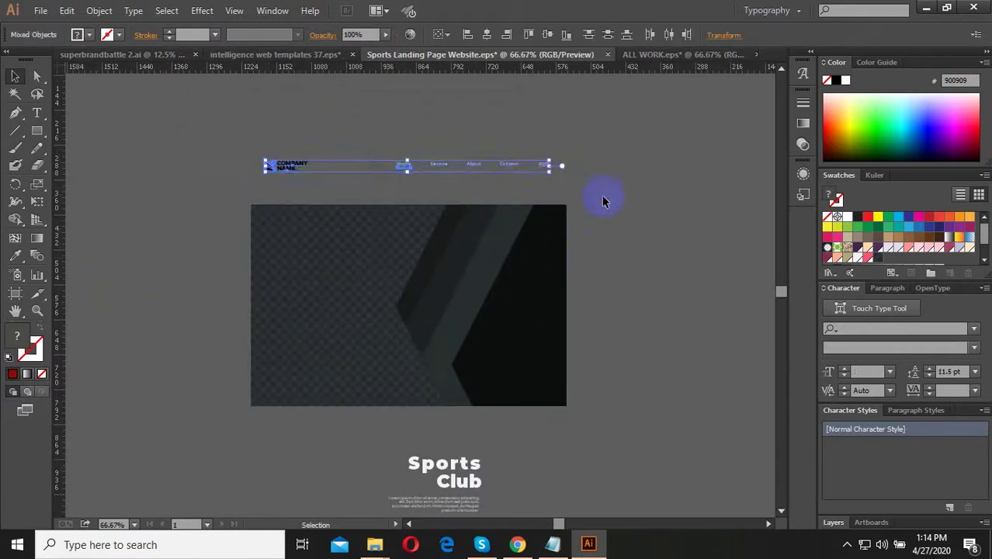
left_click(172, 394)
left_click(368, 347)
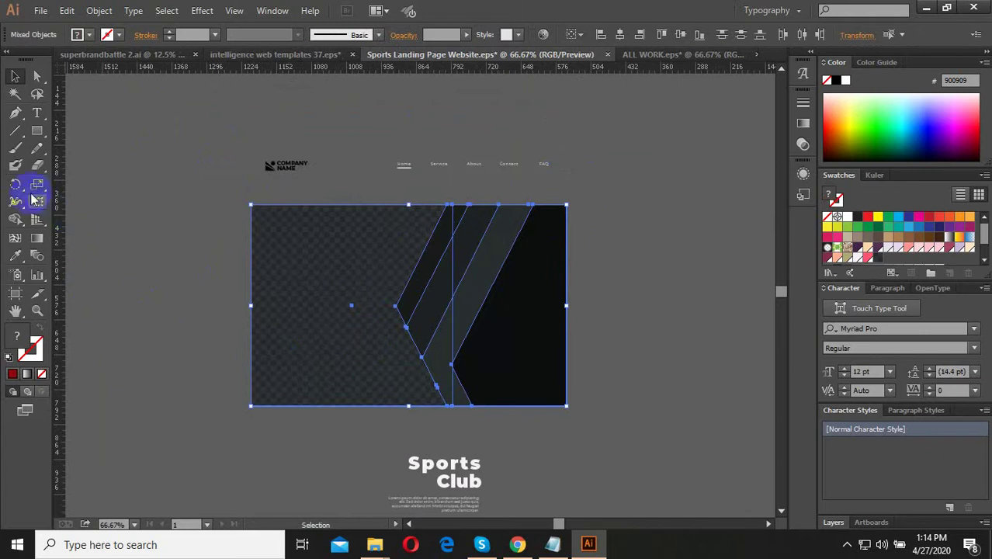
Mirror the dark slanted background across a vertical axis and group the mirrored shapes.
left_click_drag(19, 192, 49, 207)
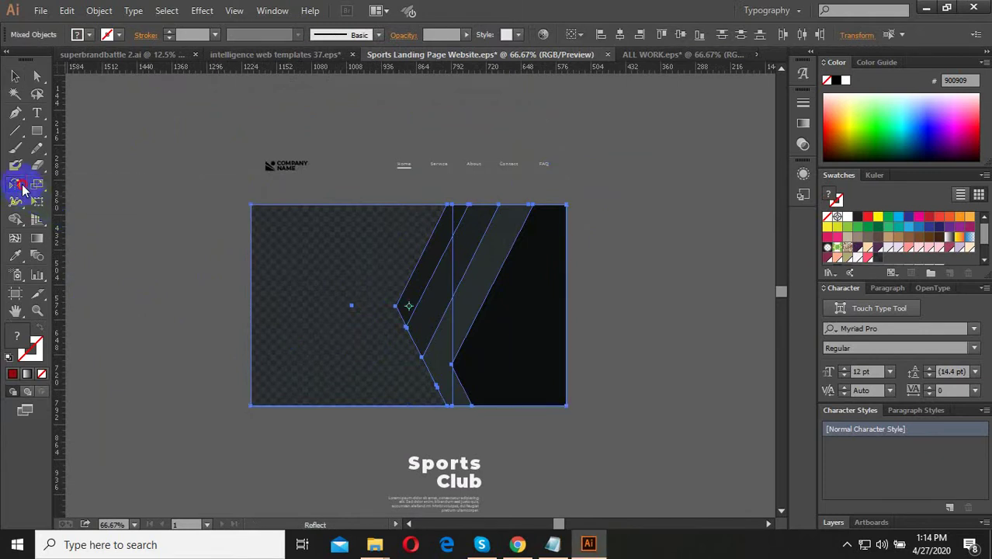
double_click(22, 187)
left_click(529, 336)
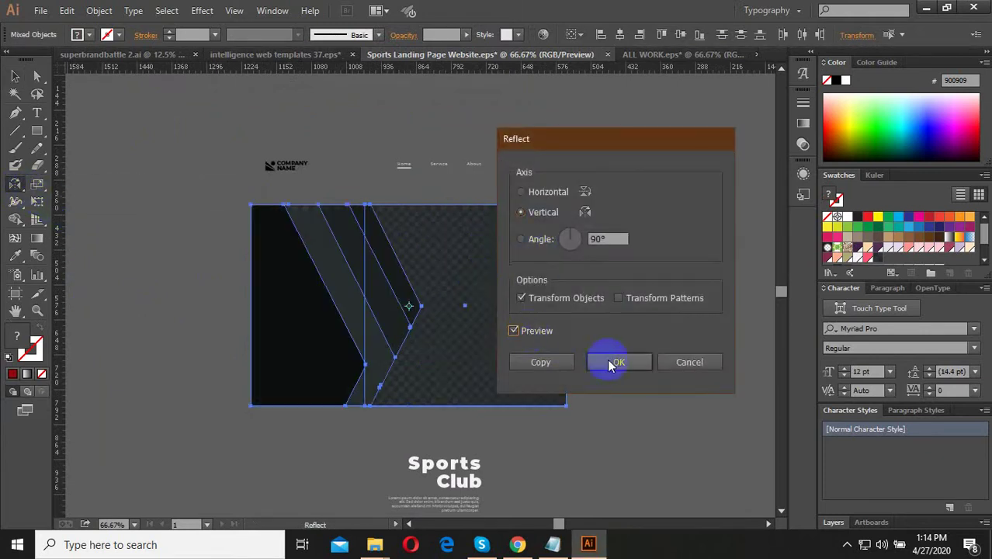
left_click(609, 362)
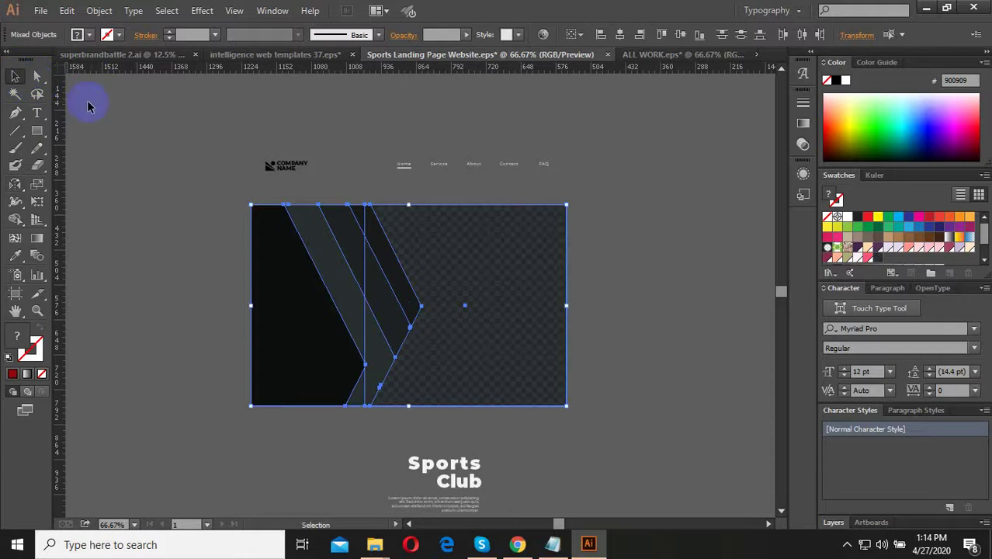
scroll(300, 315, "down", 3)
left_click(453, 304)
left_click(302, 316)
right_click(357, 303)
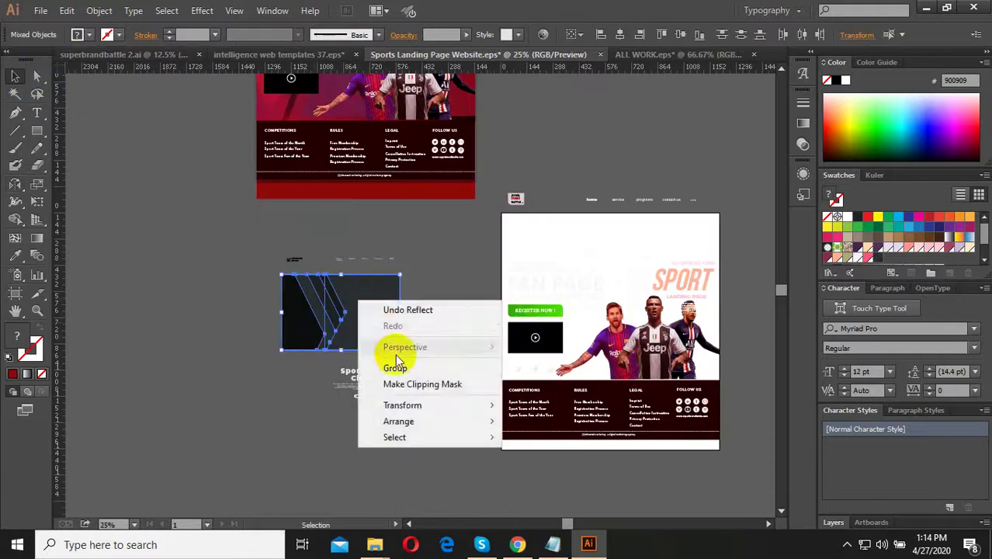
left_click(395, 368)
Place the grouped background on the Fan Page artboard, enlarge it over the hero, and send it to back.
mouse_move(344, 315)
left_mouse_down()
mouse_move(226, 318)
mouse_move(447, 273)
left_mouse_up()
scroll(487, 318, "up", 1)
left_click_drag(483, 313, 614, 417)
right_click(508, 344)
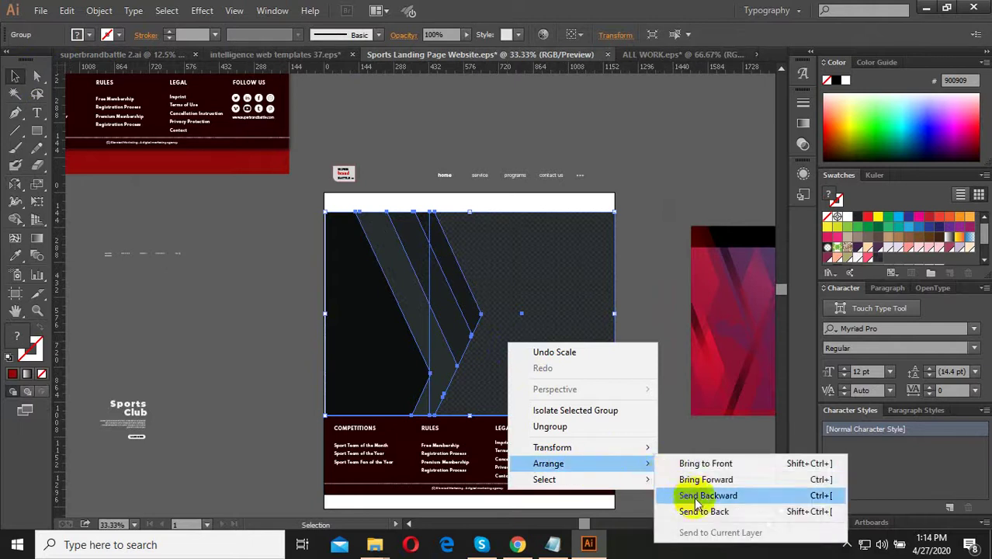
left_click(694, 512)
left_click(686, 485)
Stretch the dark background group's corner out to the artboard edge.
left_click(332, 399)
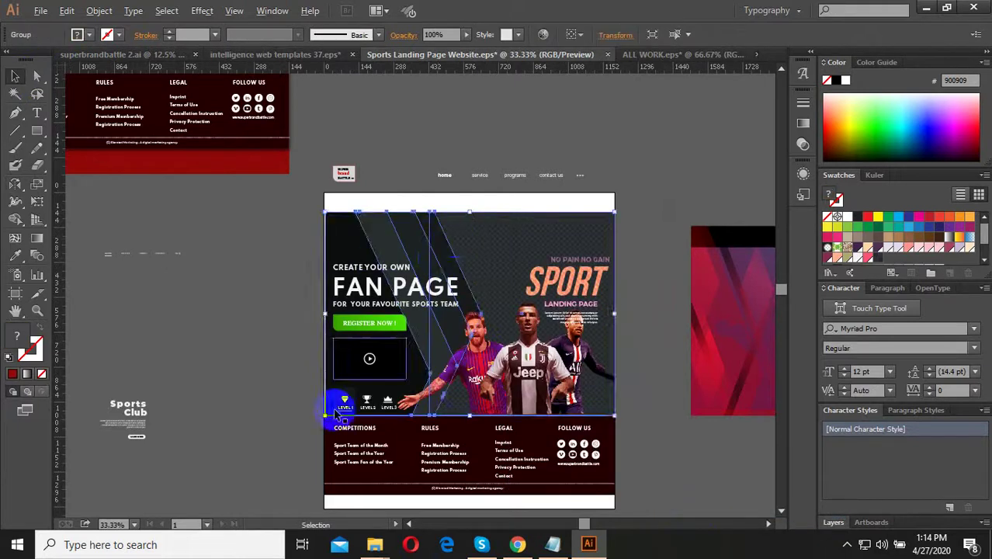
scroll(333, 400, "up", 4)
scroll(289, 382, "up", 2)
scroll(333, 380, "up", 2)
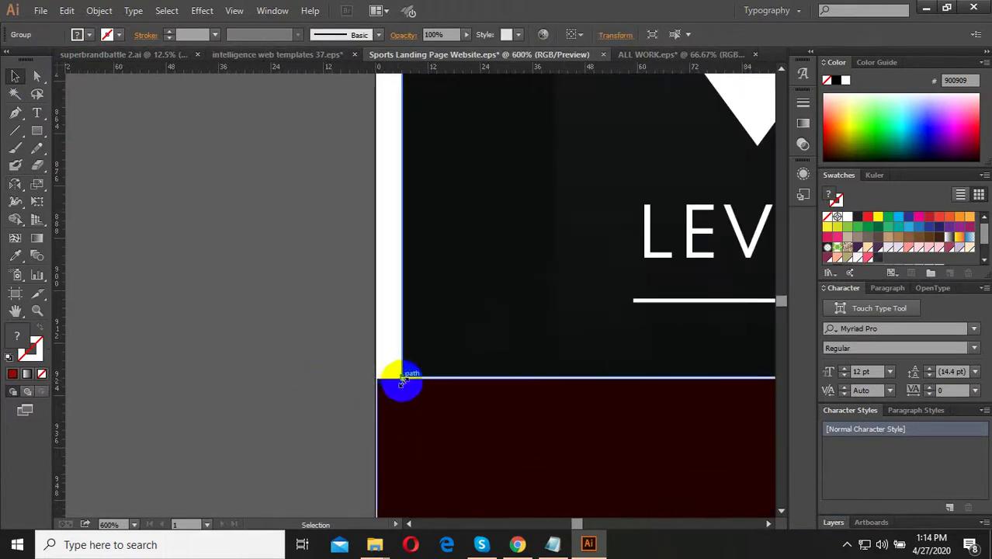
left_click_drag(403, 378, 380, 385)
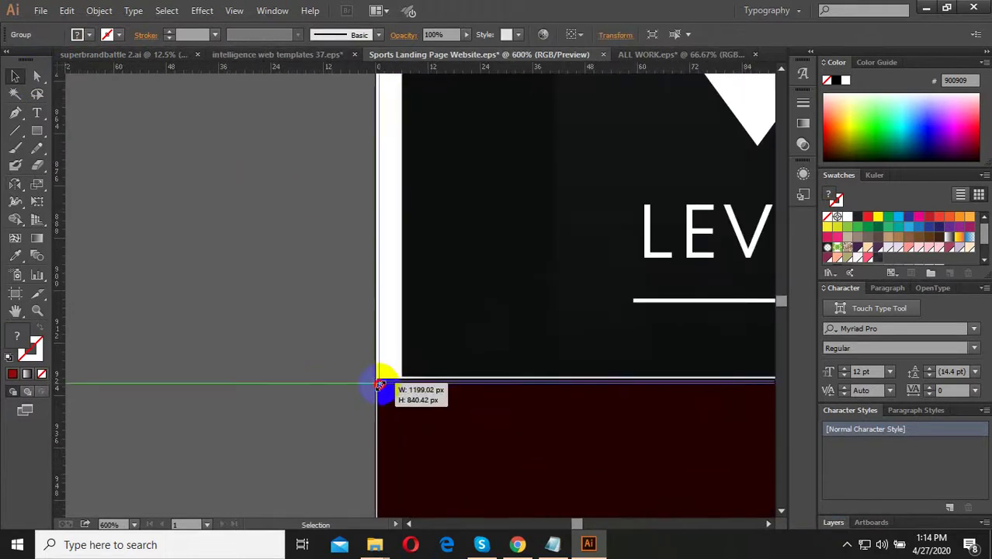
left_click_drag(277, 404, 273, 404)
left_click(265, 401)
scroll(194, 397, "down", 3)
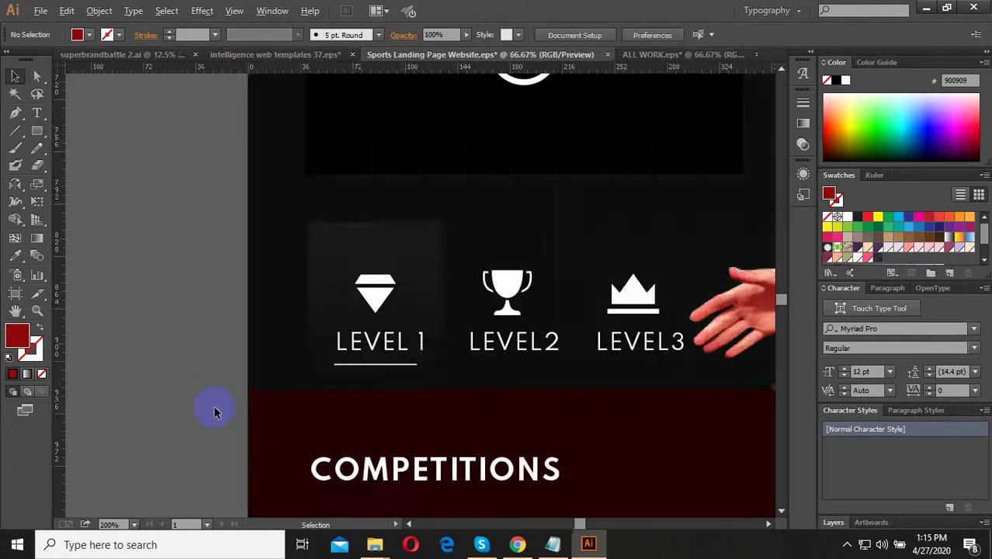
scroll(217, 412, "down", 4)
scroll(272, 324, "up", 1)
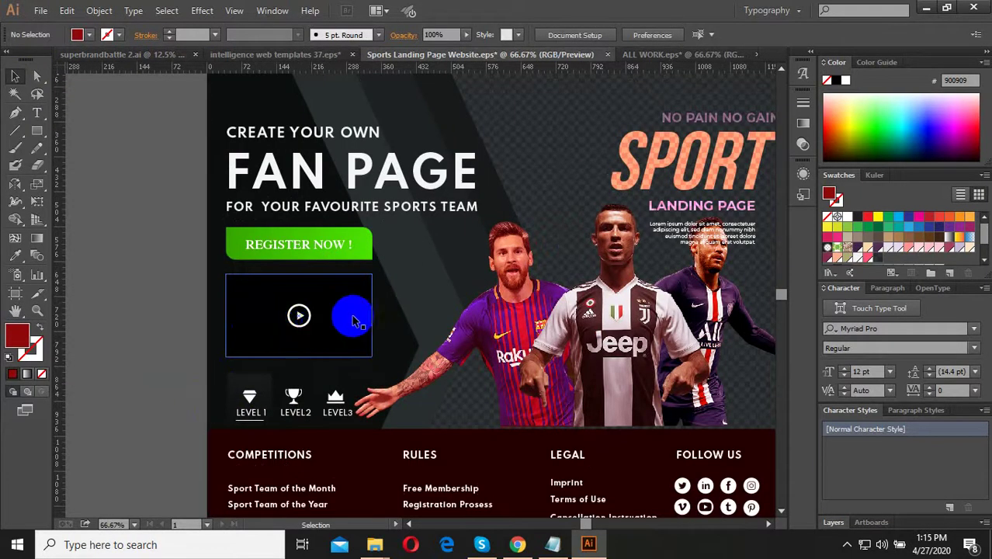
scroll(436, 396, "down", 1)
left_click(243, 316)
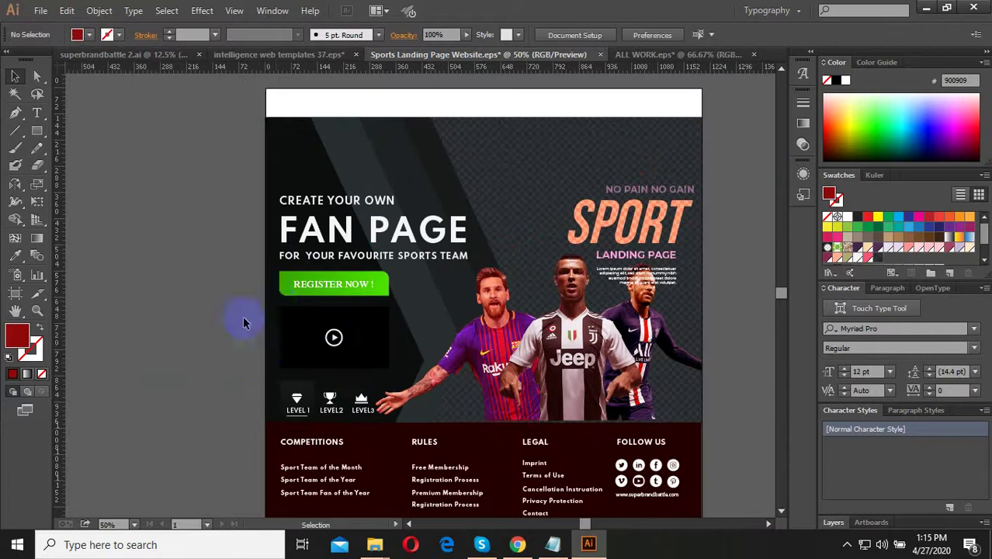
Pull the background's top edge down until its height reads 752.54 px.
left_click(451, 200)
left_click_drag(483, 118, 484, 149)
key("ctrl+shift+a")
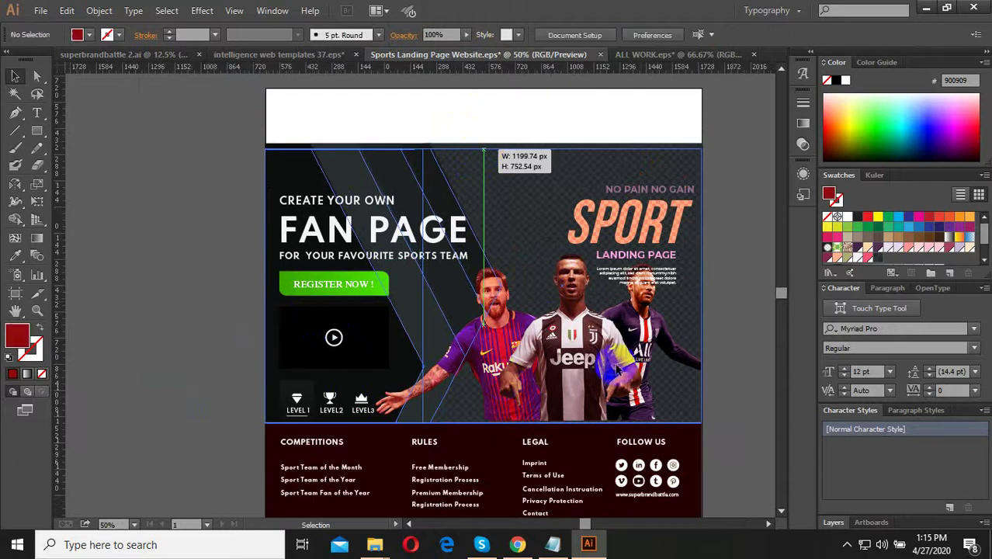
scroll(505, 378, "down", 2)
scroll(631, 326, "up", 1)
scroll(625, 364, "down", 1)
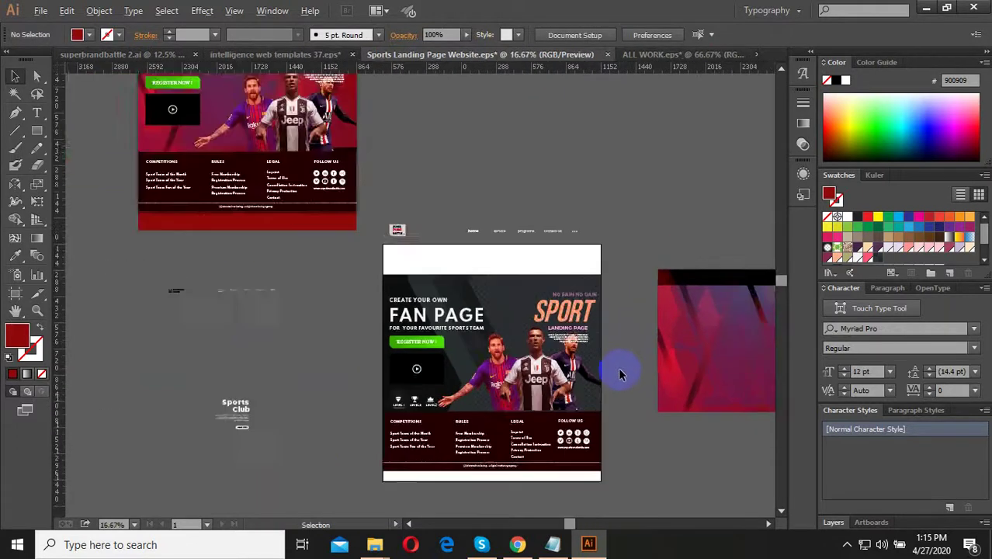
scroll(622, 385, "down", 1)
scroll(511, 353, "up", 3)
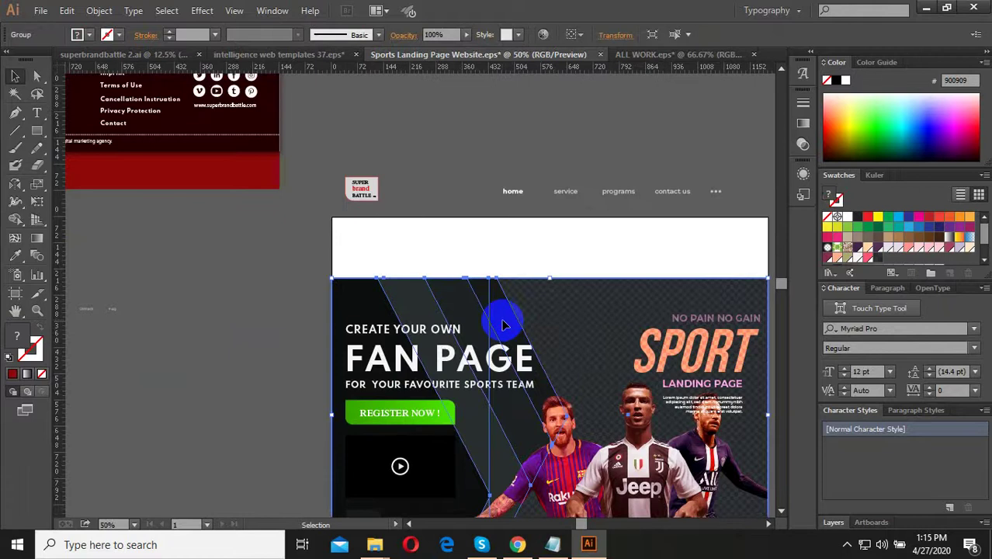
scroll(501, 321, "down", 5)
scroll(516, 374, "up", 2)
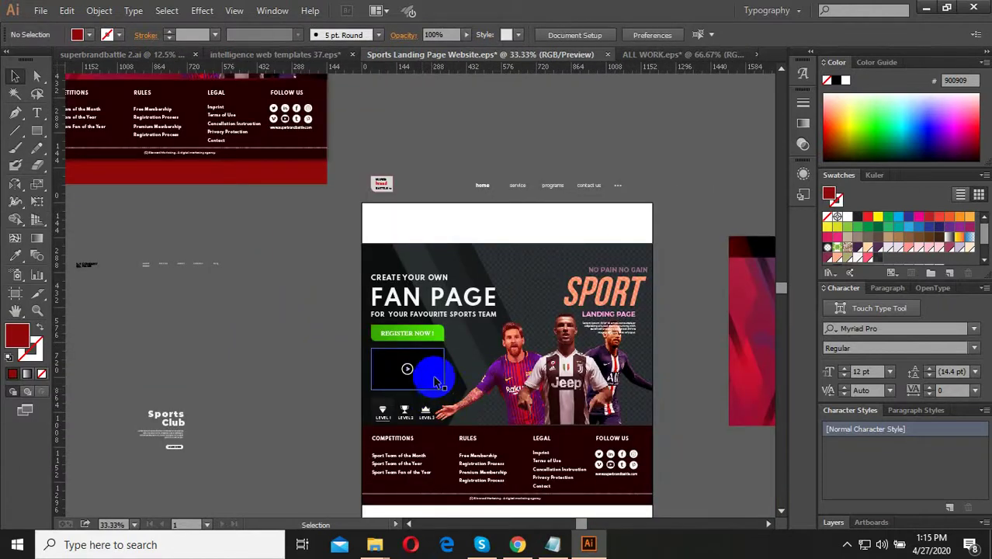
scroll(441, 386, "down", 2)
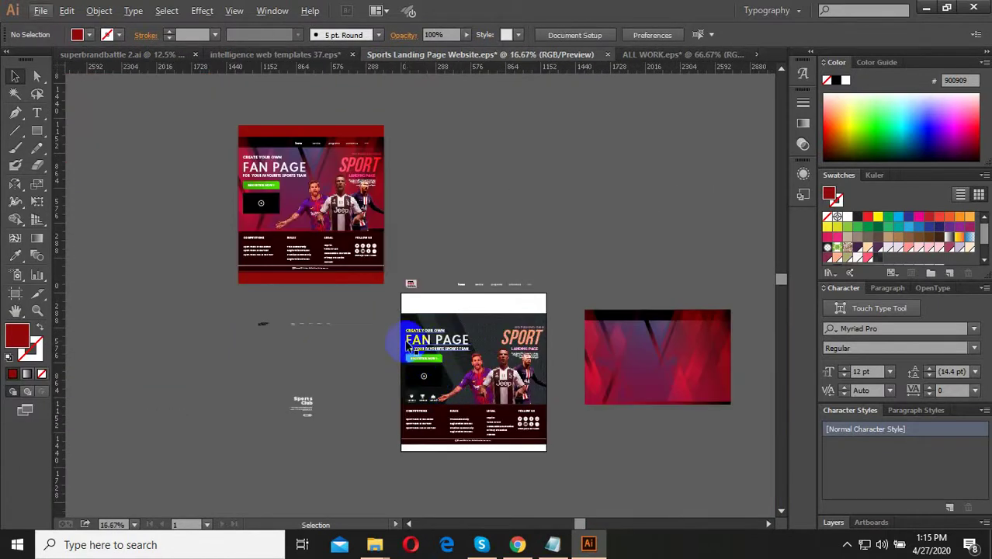
scroll(408, 347, "up", 2)
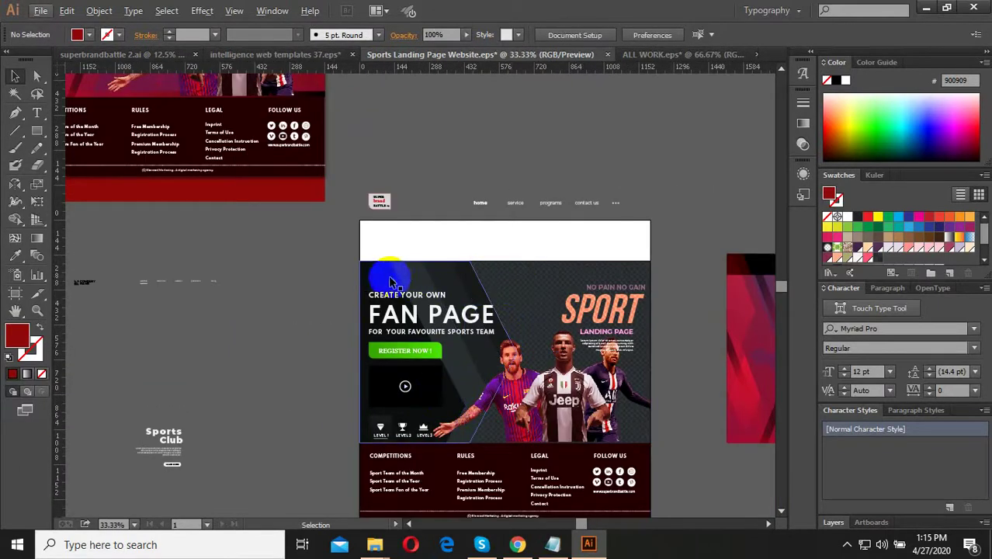
left_click(446, 409)
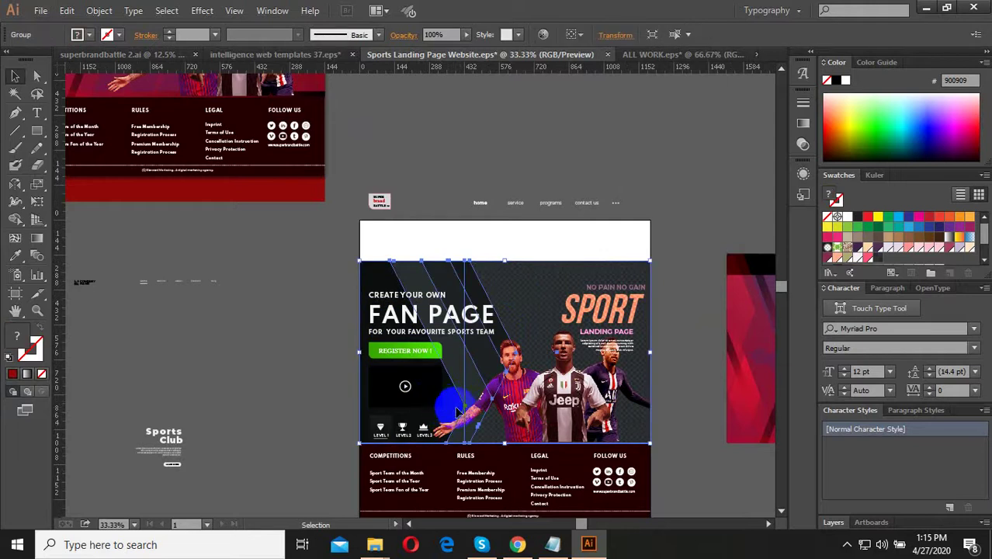
Fill the black slanted shape with red sampled from the red image.
double_click(457, 408)
left_click(457, 410)
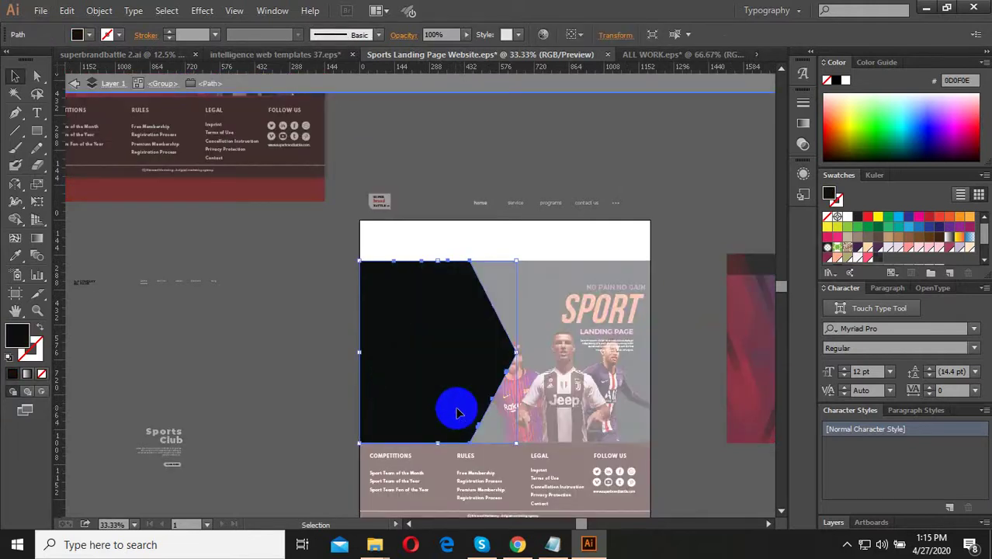
left_click(16, 257)
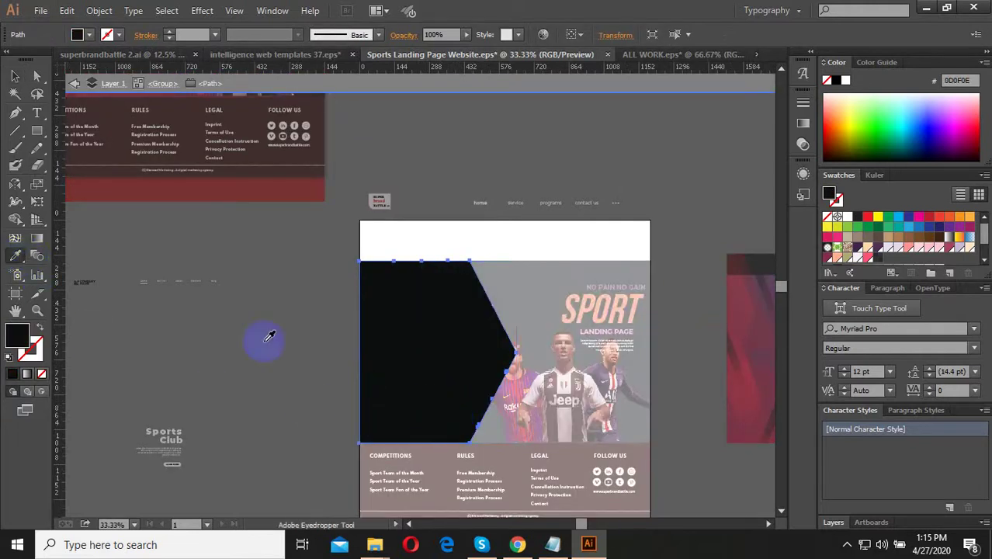
scroll(601, 412, "down", 2)
scroll(533, 388, "up", 2)
left_click(553, 388)
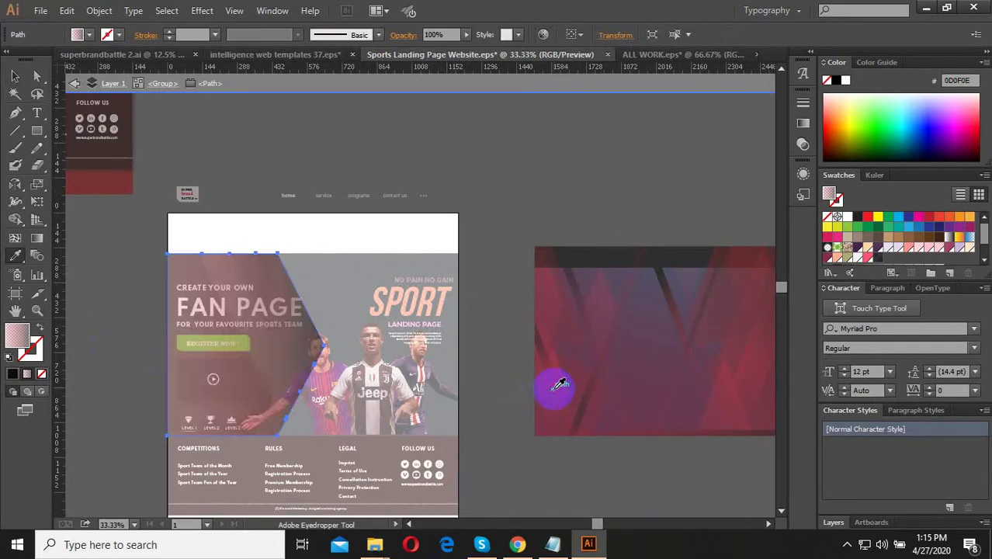
key("v")
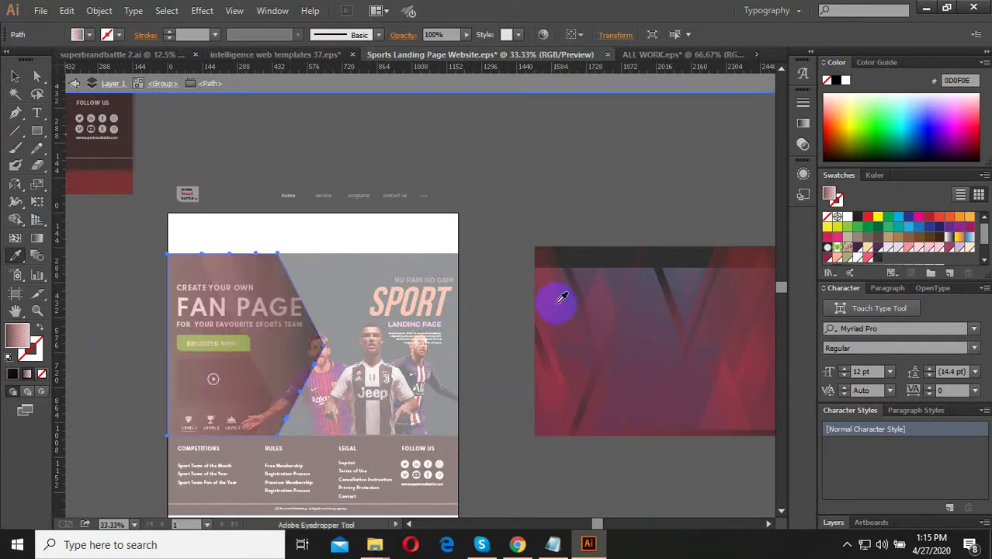
left_click(559, 299)
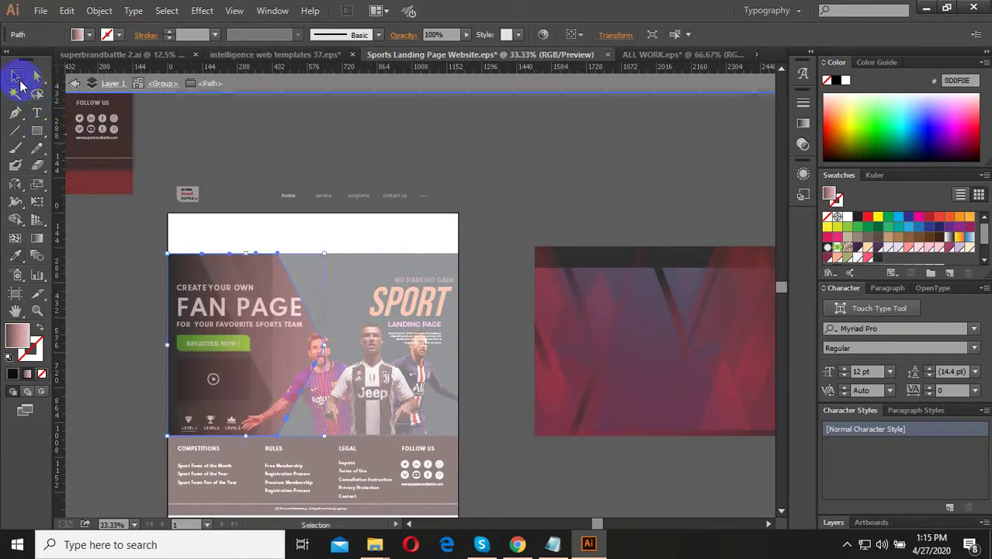
left_click(14, 75)
Recolour the diagonal stripe inside the banner group with pink sampled from the image.
double_click(306, 405)
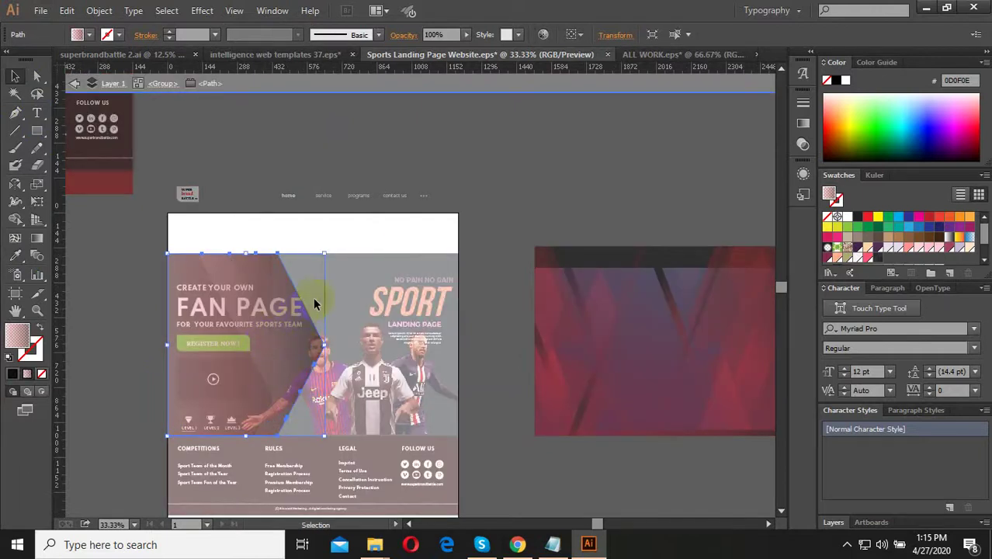
left_click(358, 241)
double_click(361, 277)
scroll(147, 419, "up", 1, "alt")
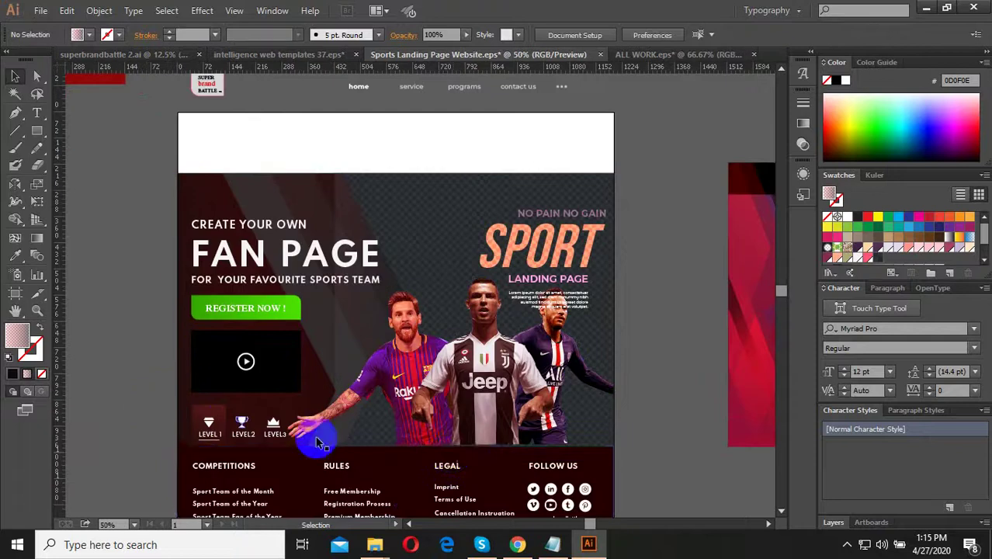
scroll(565, 464, "down", 1, "alt")
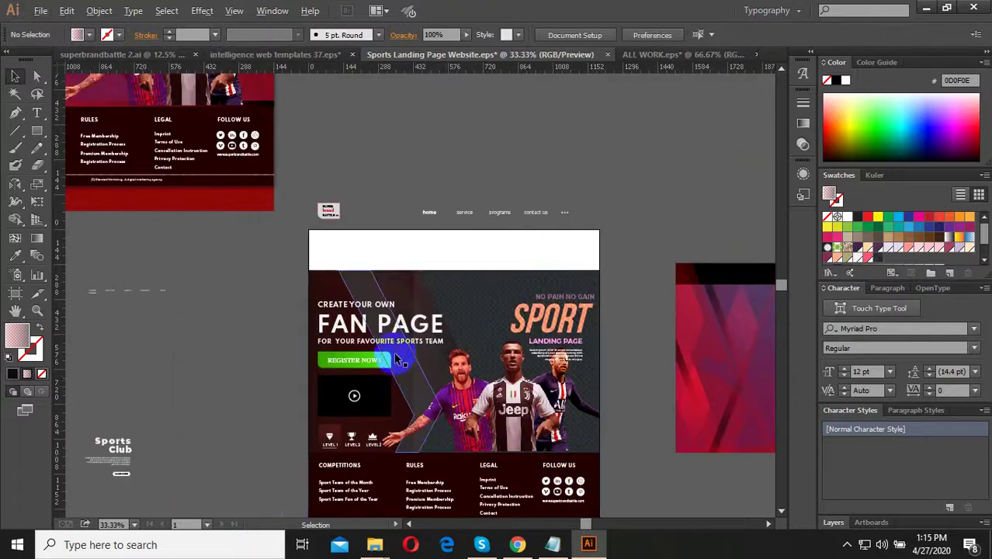
double_click(366, 282)
left_click(368, 283)
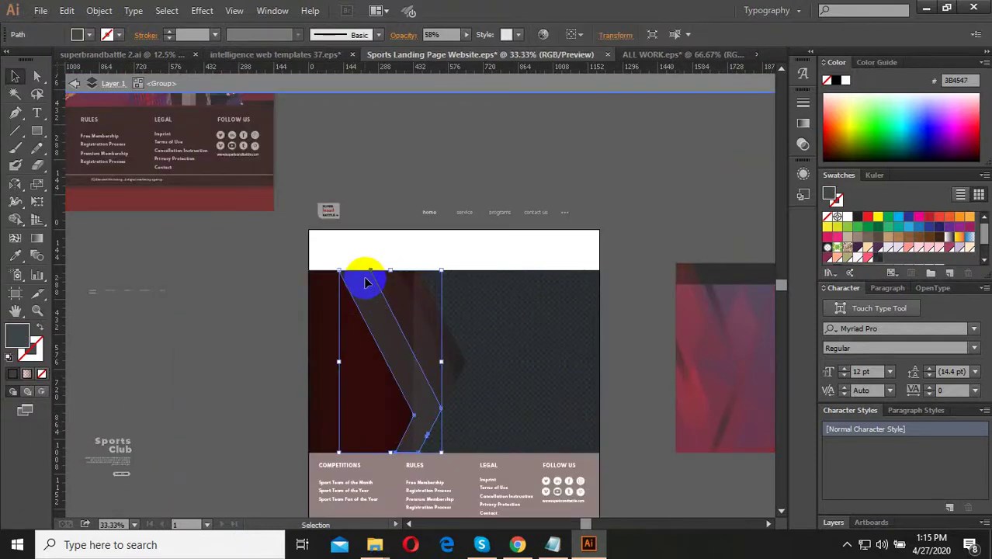
left_click(16, 254)
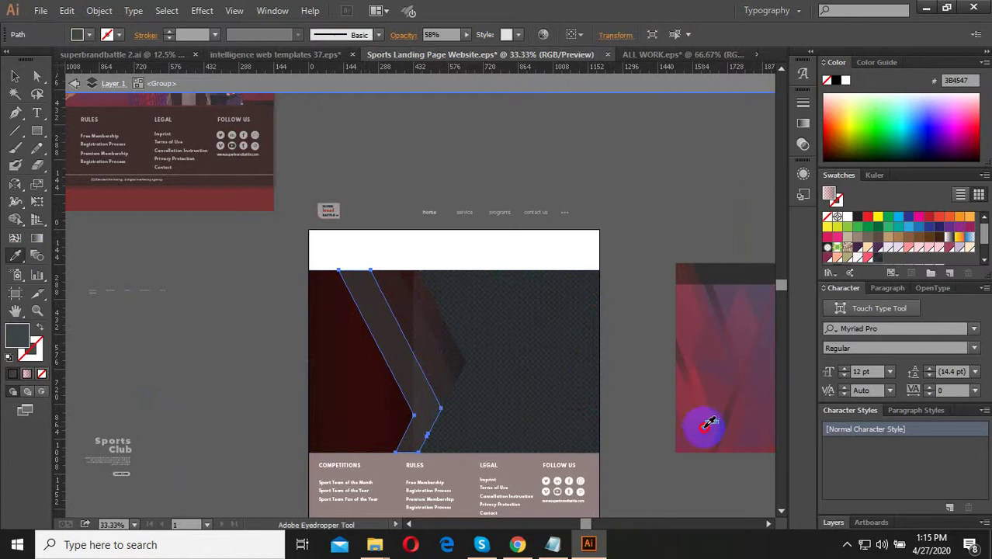
left_click(707, 432)
left_click(15, 75)
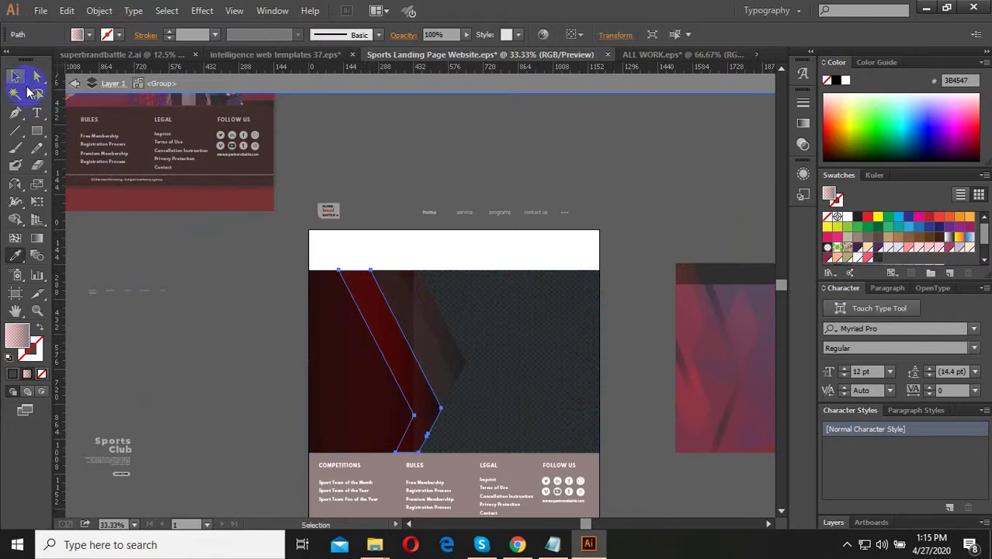
double_click(171, 247)
Resample the diagonal stripe's fill with another pink from the image.
double_click(395, 284)
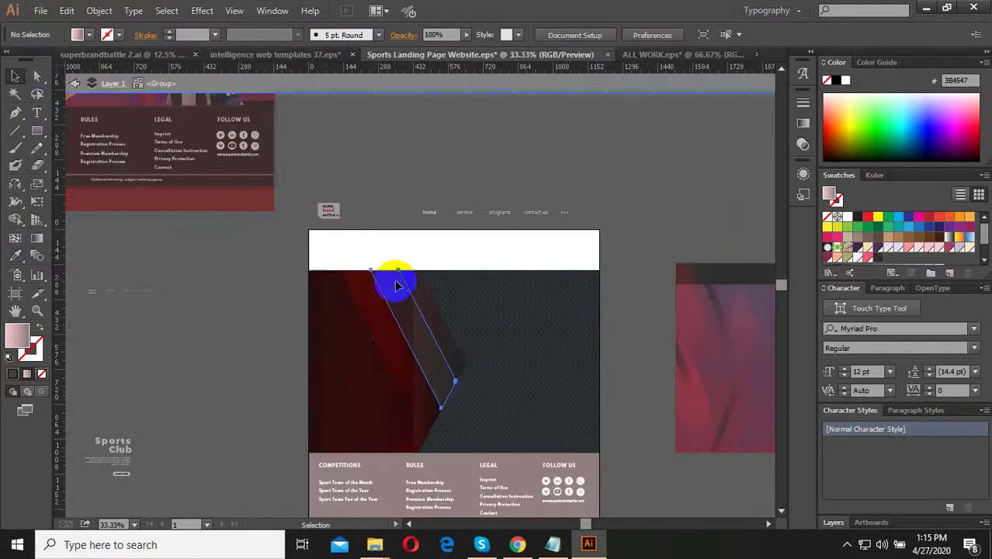
left_click(13, 259)
left_click(745, 331)
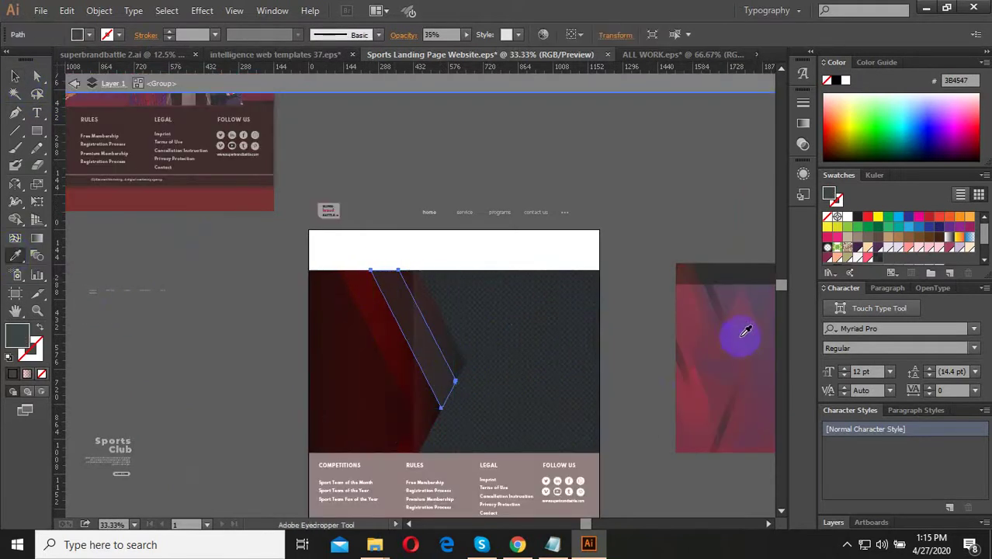
left_click(693, 290)
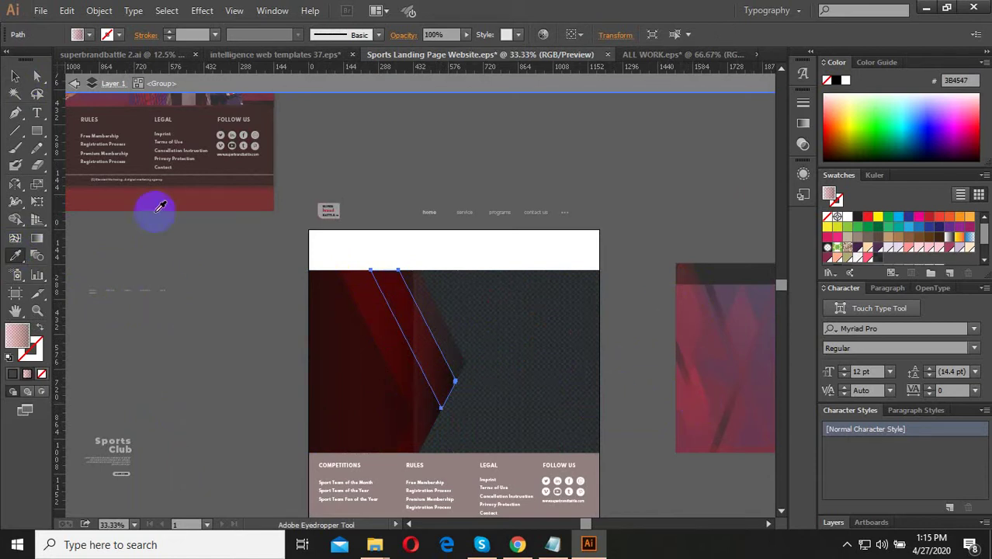
left_click(15, 76)
left_click(210, 281)
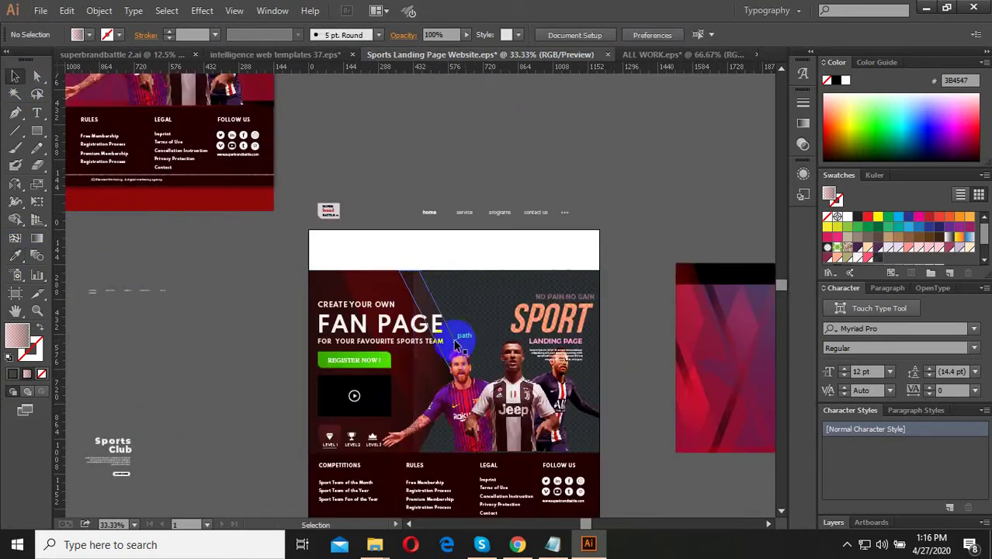
Recolour the banner's triangular shape with a colour from the right-hand image.
double_click(452, 346)
left_click(452, 345)
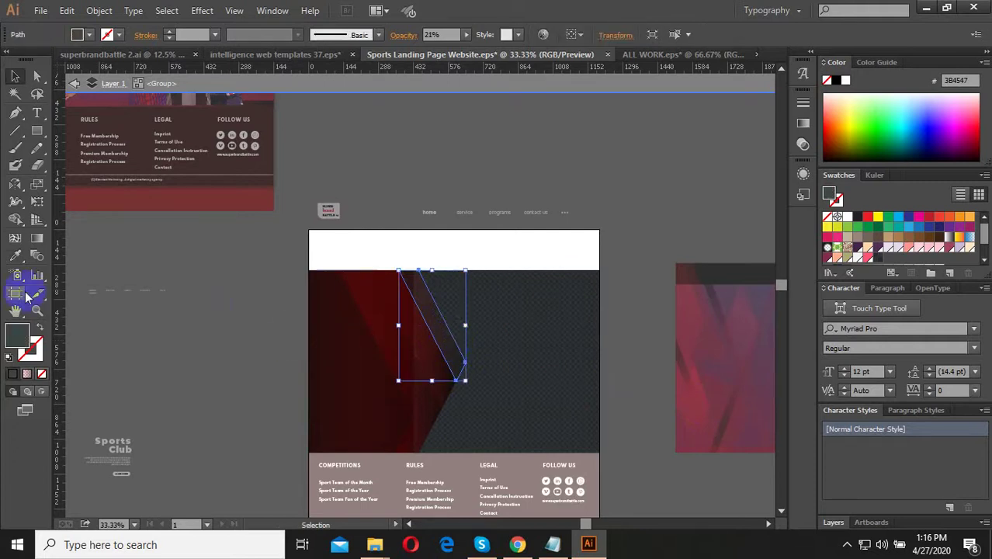
left_click(16, 256)
left_click(751, 398)
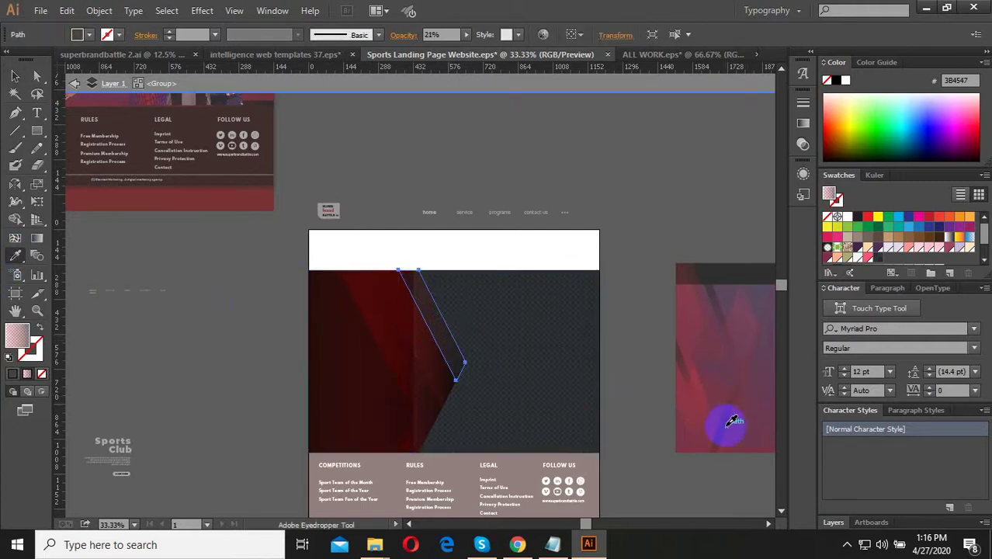
left_click(14, 77)
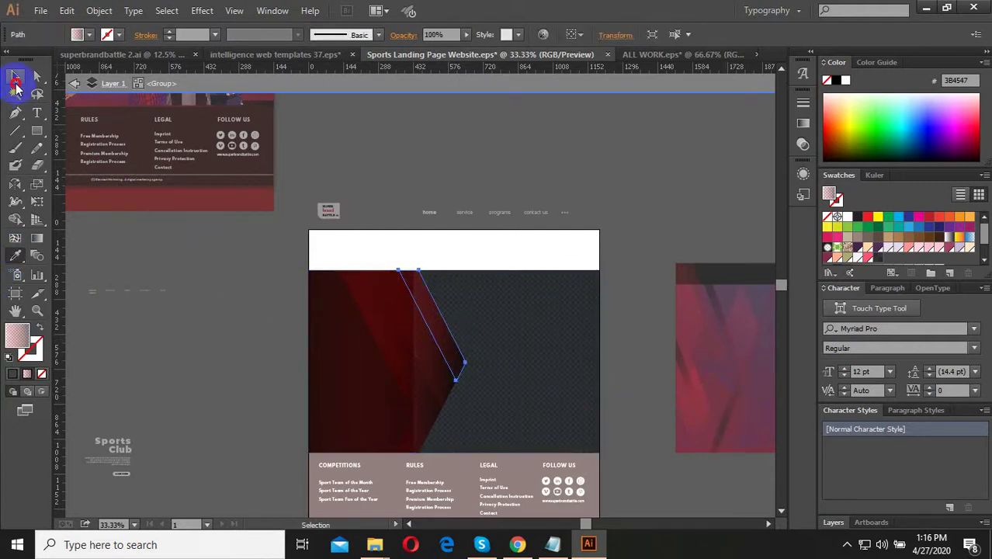
double_click(237, 314)
Select the banner's dark patterned rectangle and zoom out to the whole artwork.
key("ctrl+plus")
key("ctrl+plus")
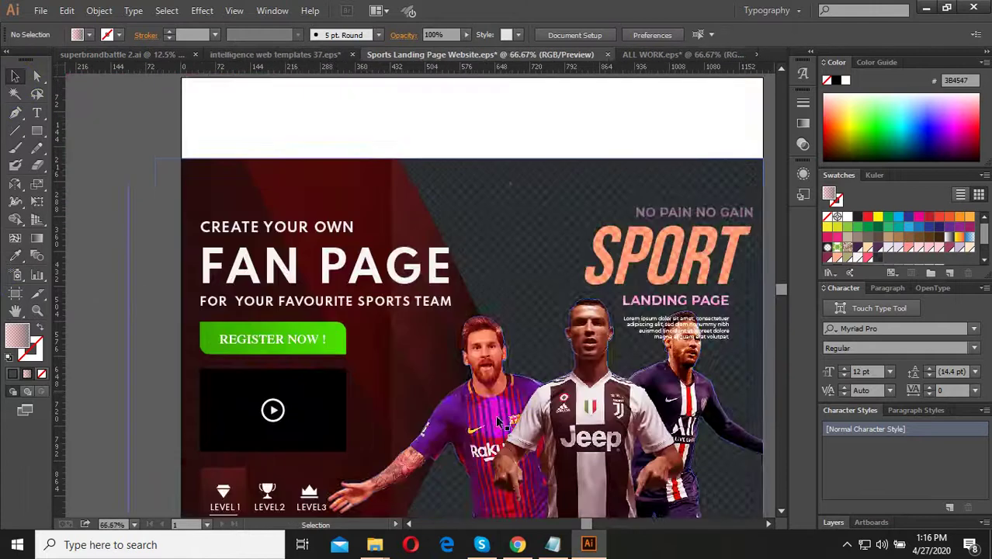
key("ctrl+minus")
key("ctrl+minus")
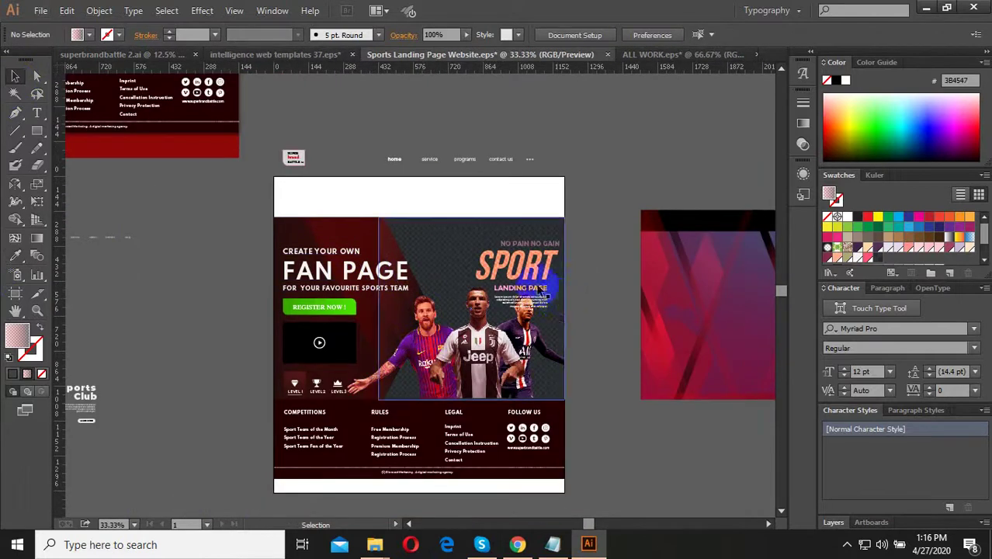
key("ctrl+plus")
left_click(348, 250)
double_click(383, 246)
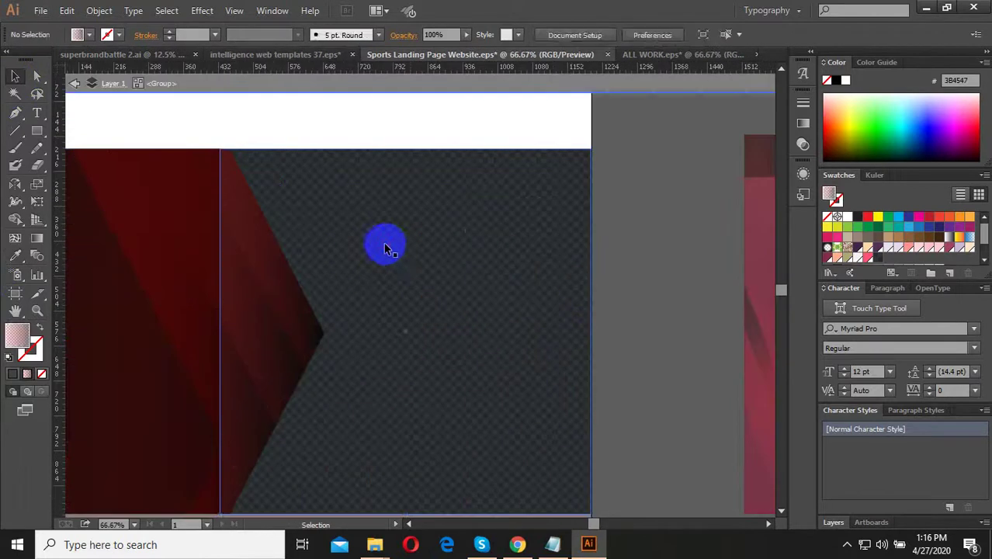
left_click(386, 246)
key("ctrl+minus")
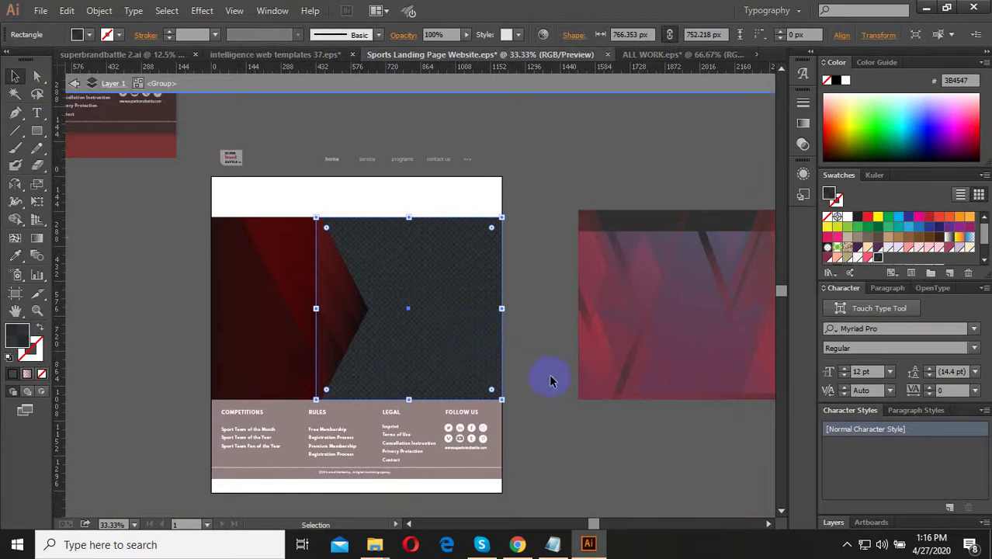
key("ctrl+minus")
key("ctrl+minus")
Move the red image group upward and ungroup it twice.
double_click(629, 351)
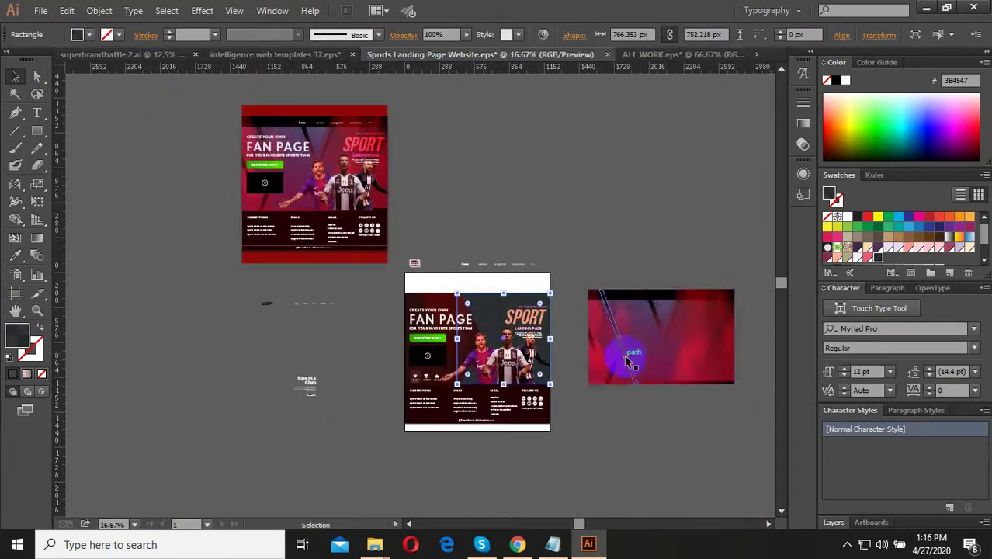
left_click(634, 332)
left_click_drag(634, 332, 650, 186)
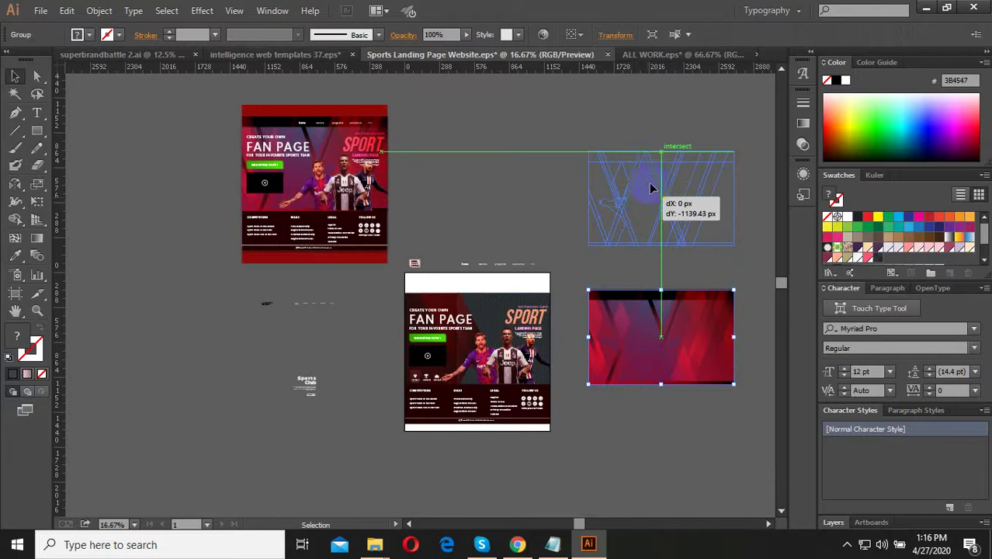
right_click(649, 184)
left_click(686, 266)
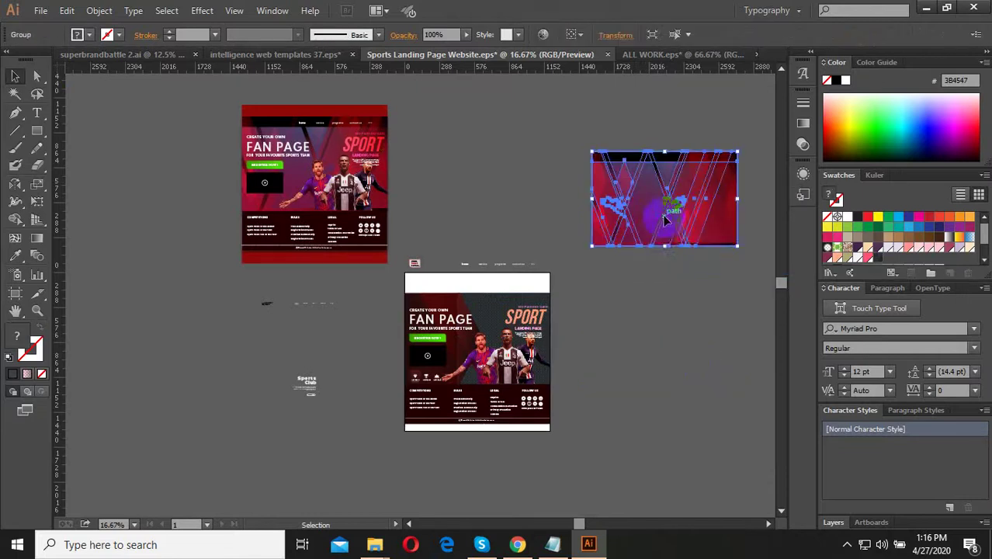
right_click(664, 223)
left_click(676, 300)
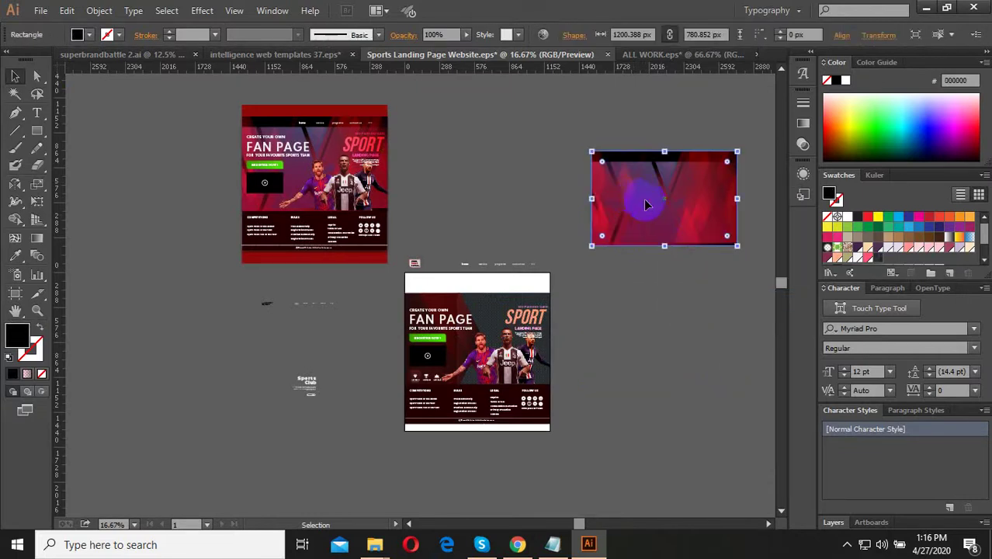
Pull the black rectangle up and a red angular piece down.
left_click_drag(643, 204, 643, 118)
scroll(656, 283, "up", 2)
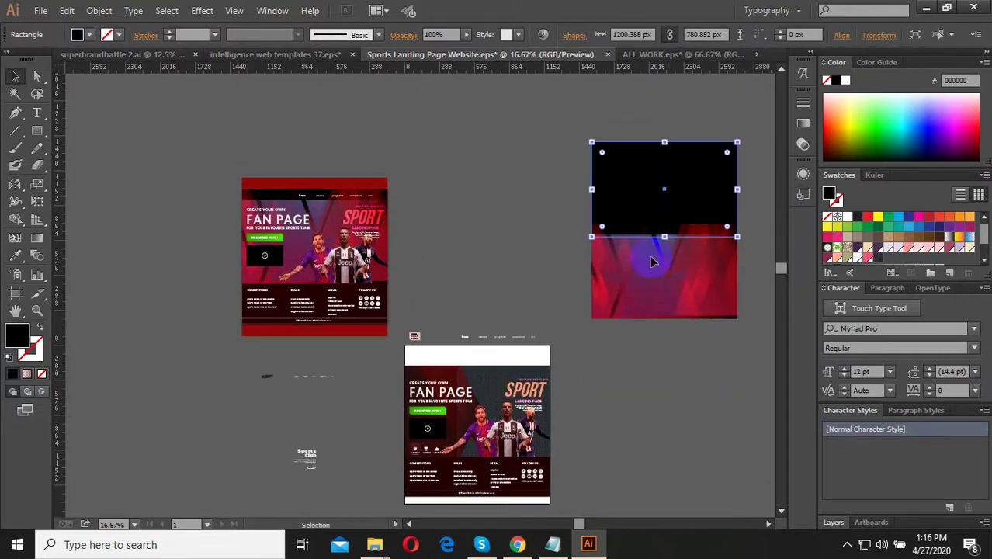
left_click(668, 399)
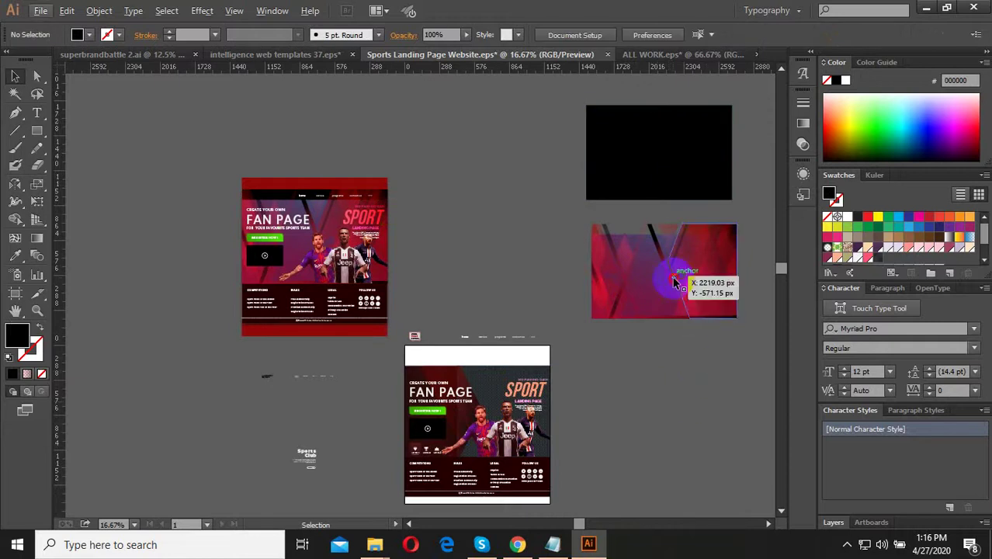
mouse_move(706, 273)
left_mouse_down()
mouse_move(707, 416)
mouse_move(670, 326)
left_mouse_up()
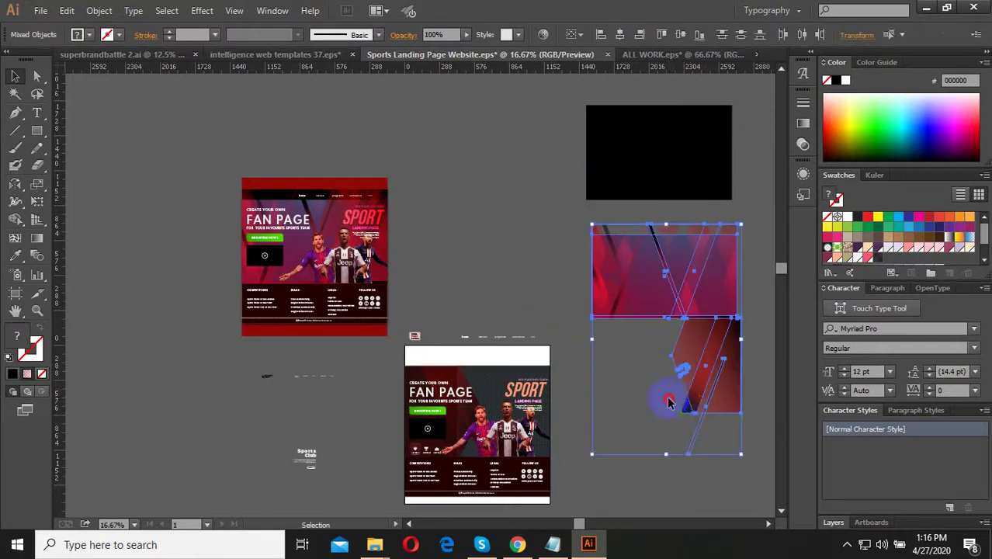
left_click(669, 400)
left_click(655, 312)
left_click(627, 424)
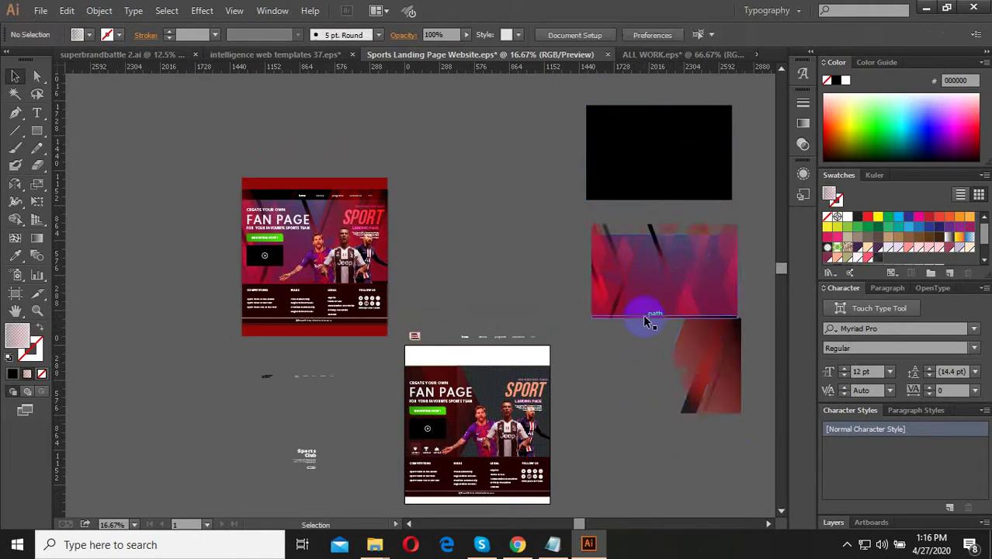
left_click(691, 447)
left_click(644, 277)
Delete the faded red clip group from the red artwork.
scroll(644, 277, "up", 1)
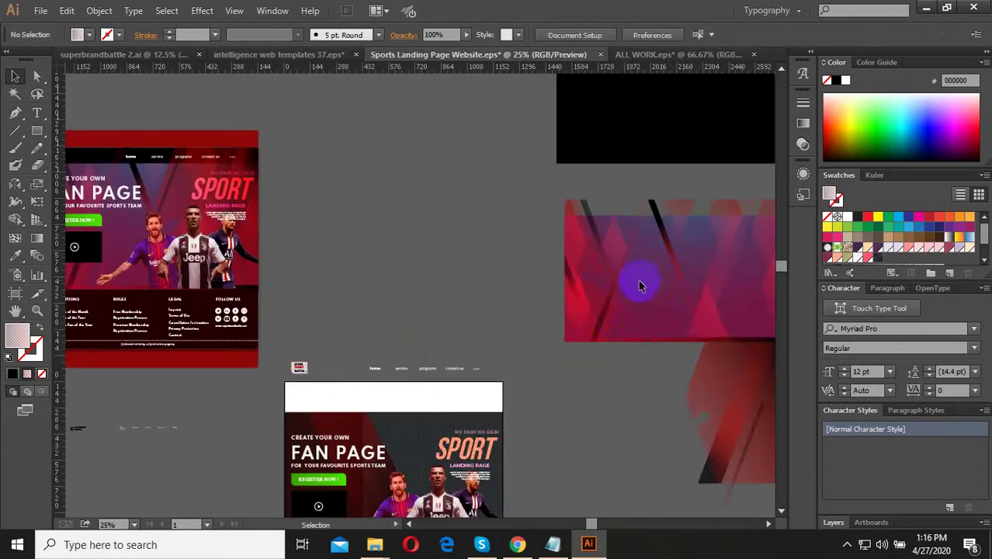
right_click(638, 278)
left_click(598, 315)
right_click(595, 317)
left_click(534, 278)
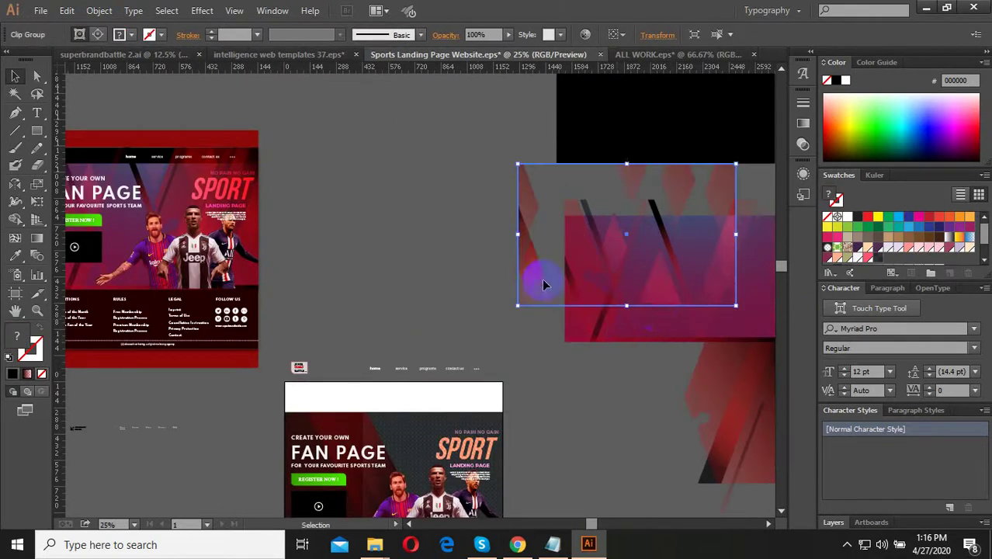
key("Delete")
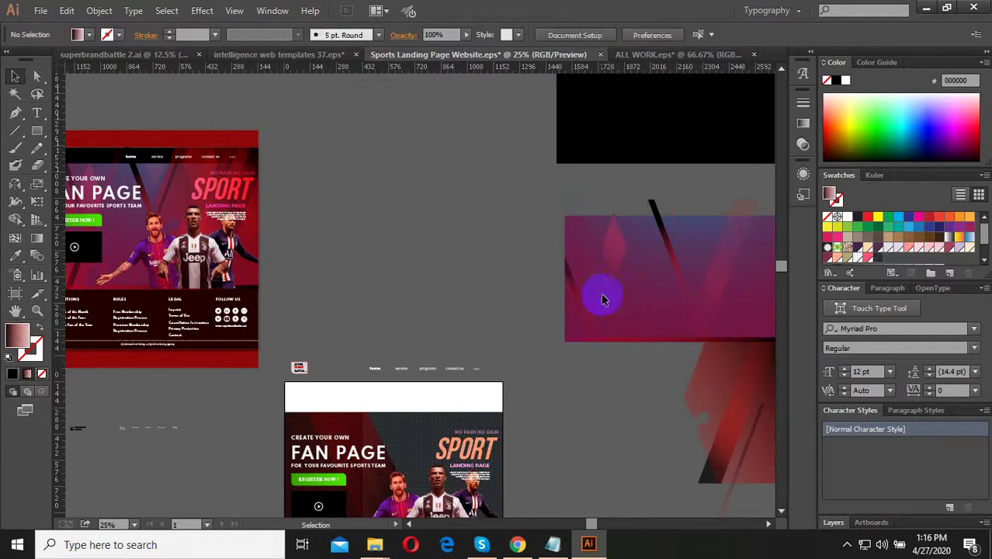
Pull the thin dark line off the magenta rectangle's bottom edge to the left.
left_click(589, 346)
left_click(612, 335)
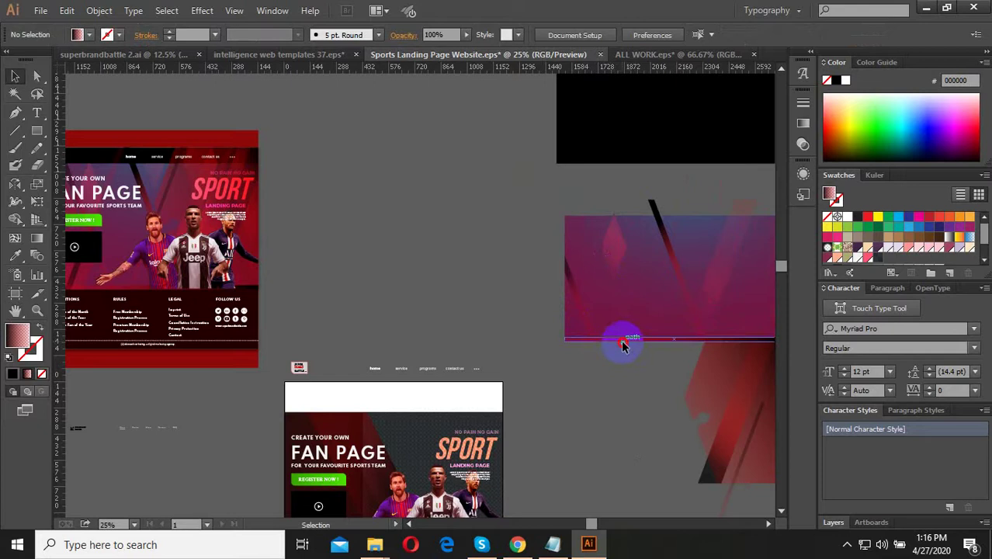
left_click_drag(624, 345, 392, 276)
left_click(575, 361)
left_click(608, 347)
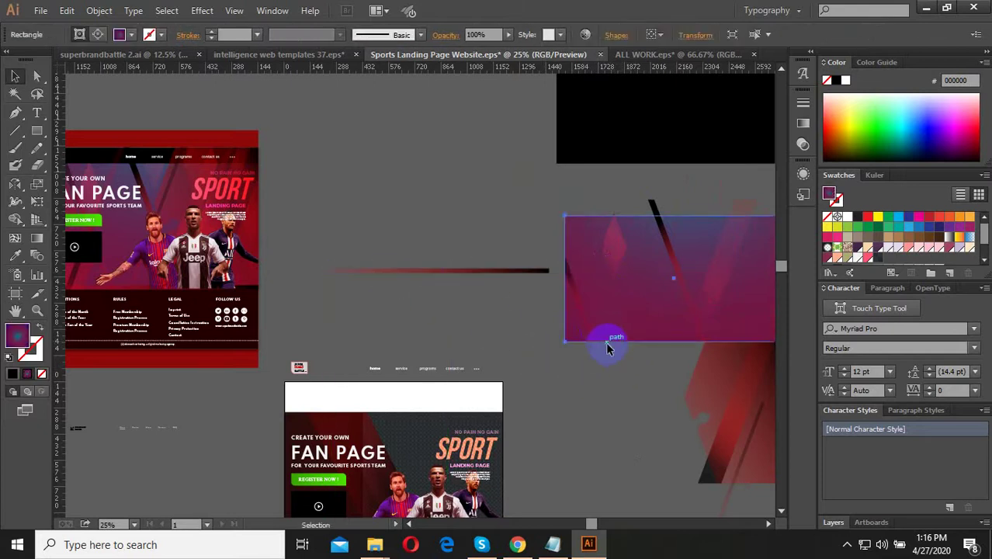
left_click(617, 472, "shift")
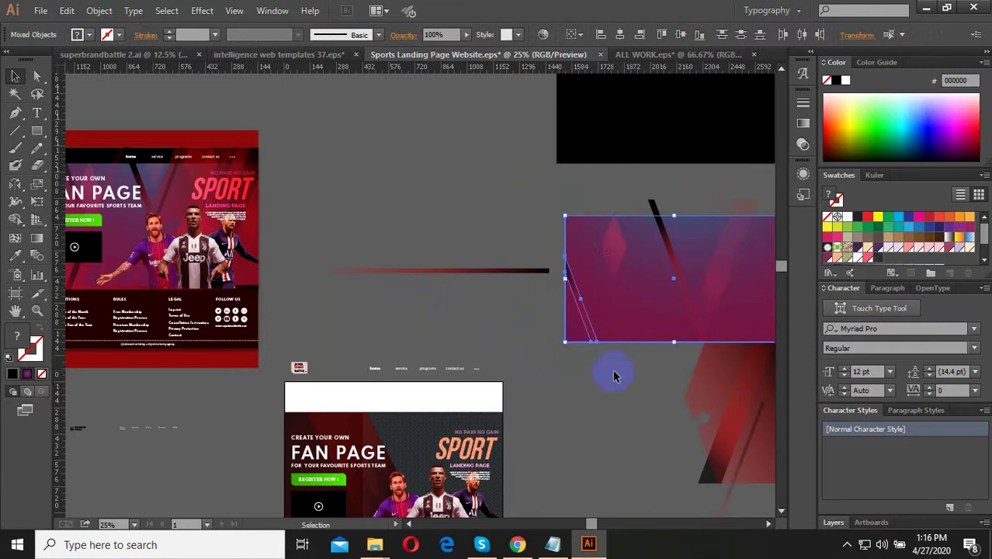
Move the magenta gradient rectangle up-left to sit just above the line.
left_click(600, 409)
left_click(590, 326)
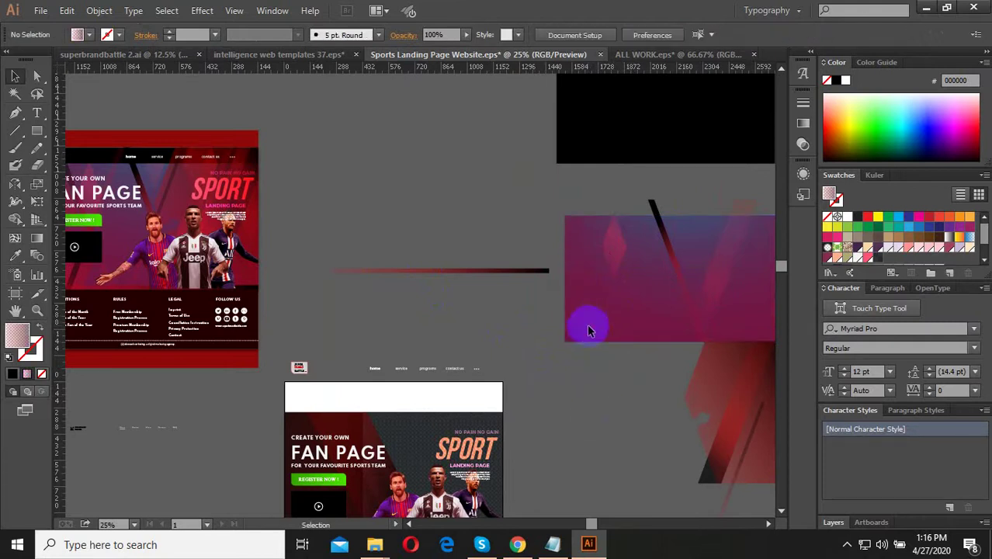
left_click(606, 324)
scroll(571, 387, "down", 1)
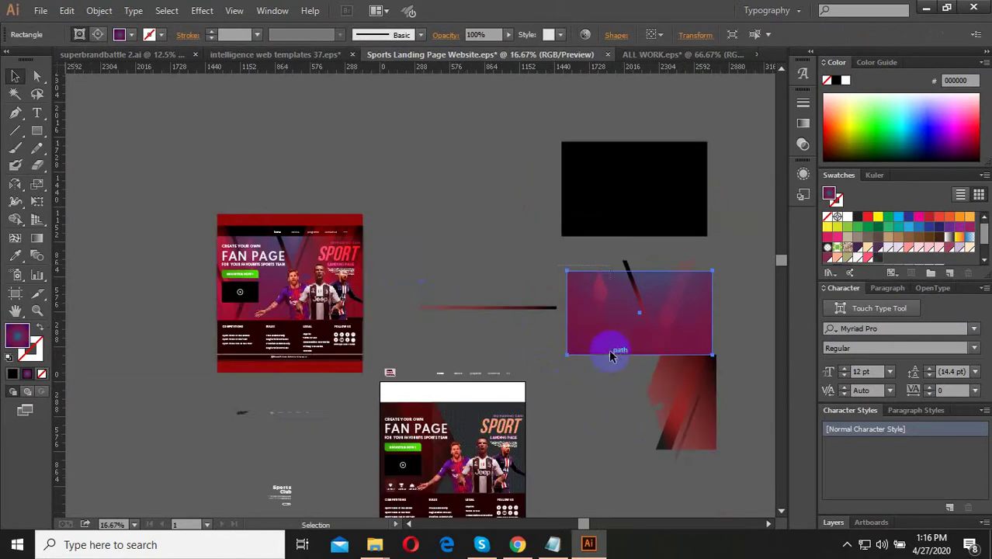
left_click_drag(422, 268, 419, 266)
left_click(607, 365)
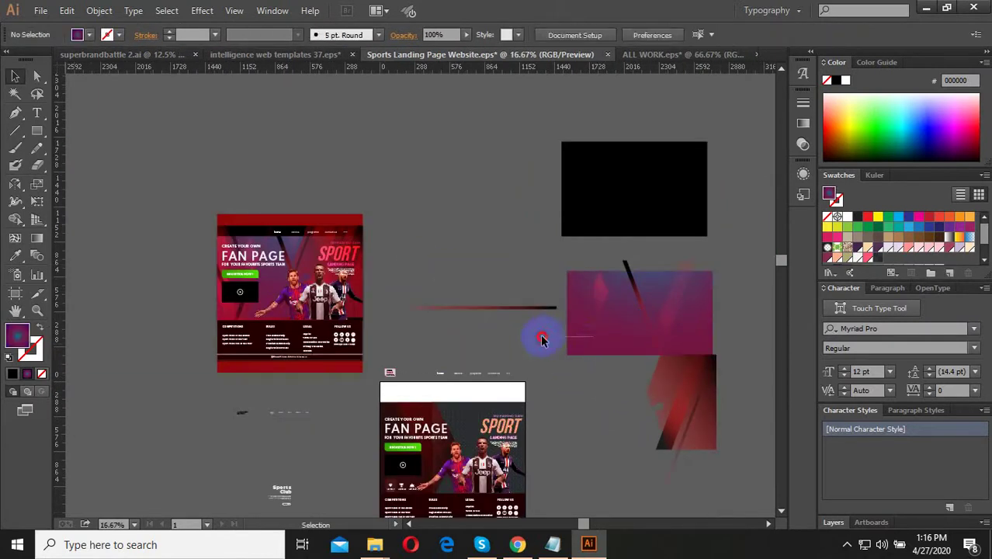
mouse_move(542, 339)
left_mouse_down()
mouse_move(567, 376)
mouse_move(413, 297)
left_mouse_up()
left_click(597, 419)
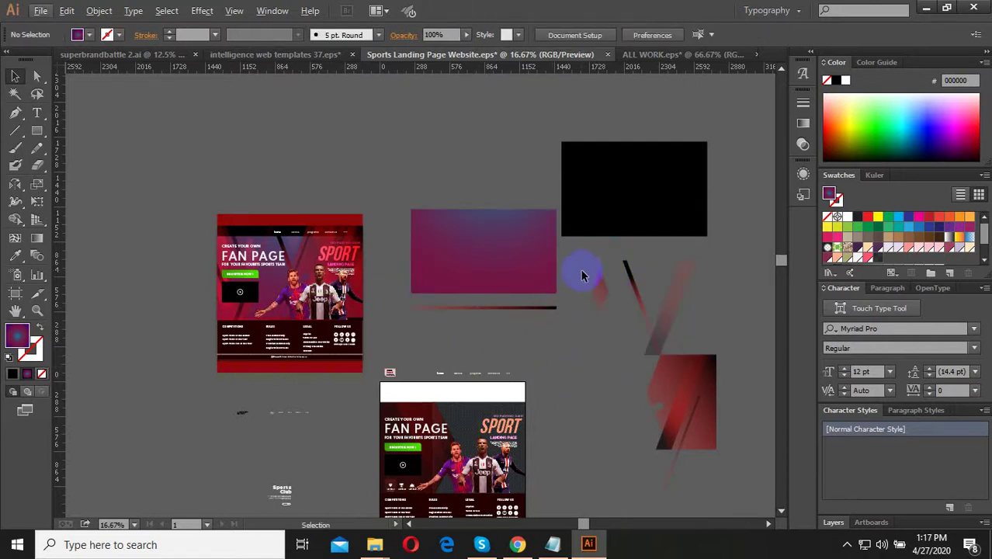
Take the magenta rectangle out and paste it into the landing page's background group.
left_click(521, 238)
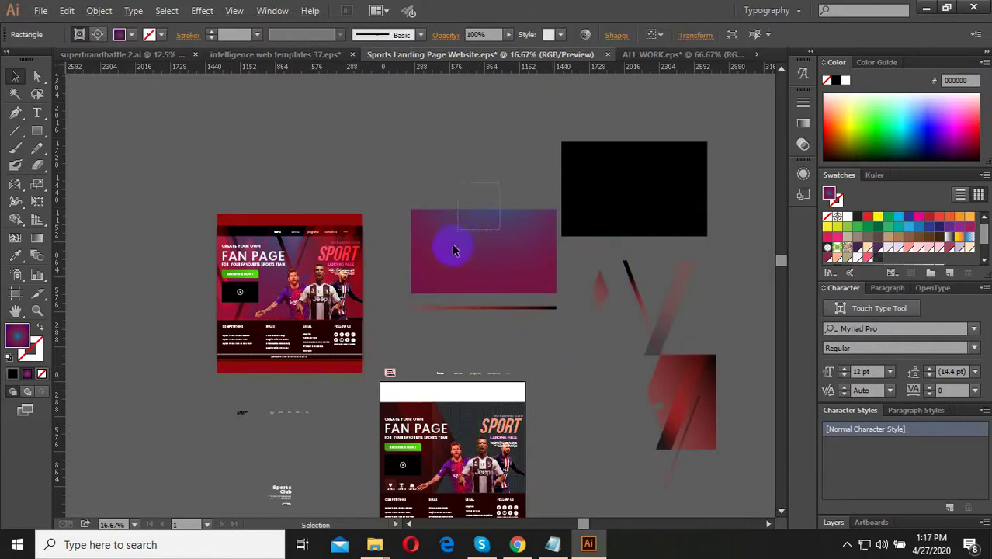
key("Delete")
scroll(513, 443, "up", 2)
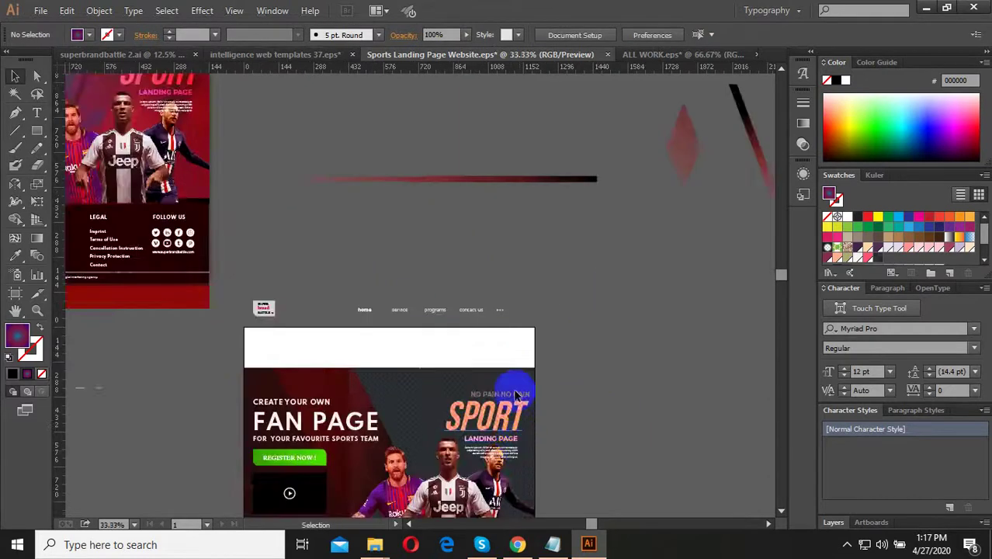
scroll(523, 447, "up", 2)
double_click(531, 404)
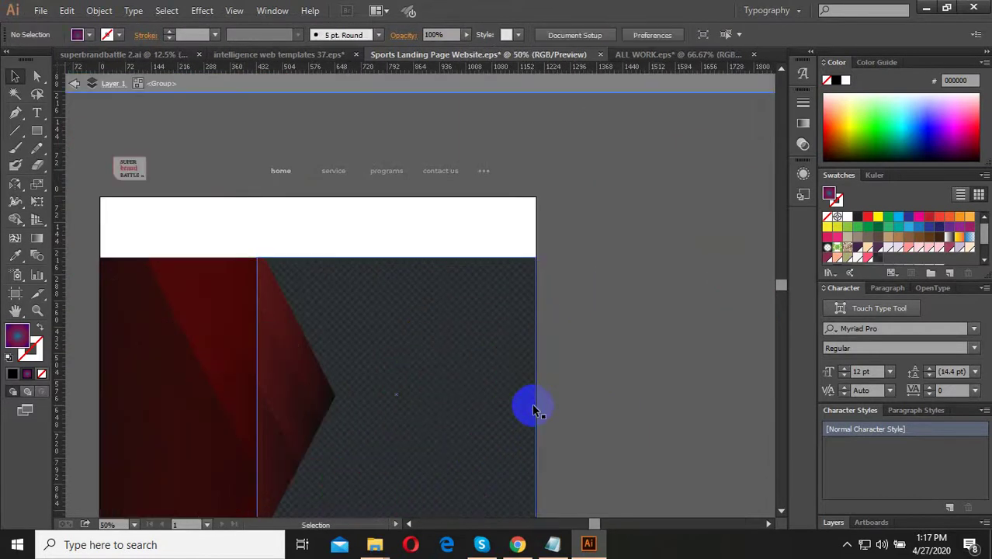
key("ctrl+v")
Position the pasted magenta rectangle over the page's top header area.
scroll(522, 353, "down", 2)
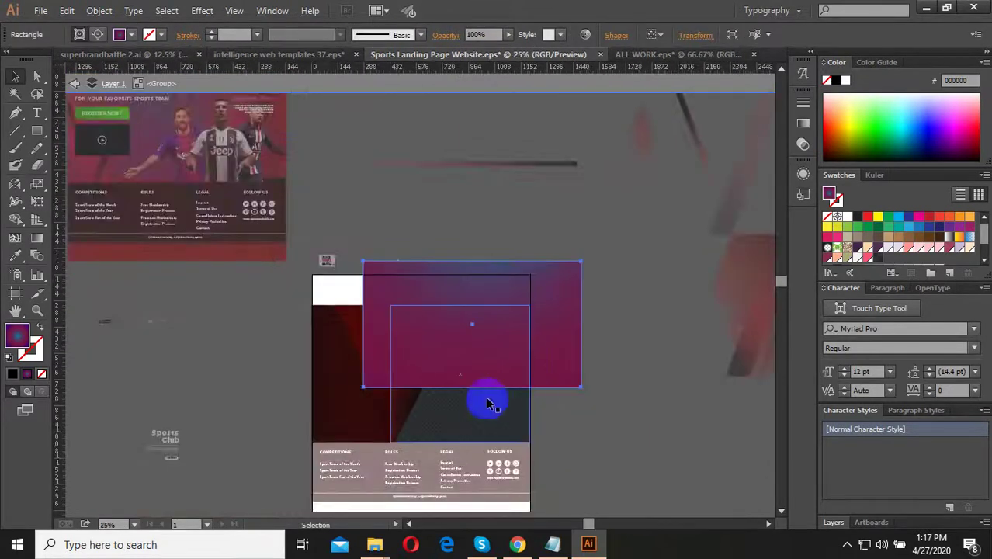
scroll(488, 400, "up", 2)
scroll(466, 380, "down", 1)
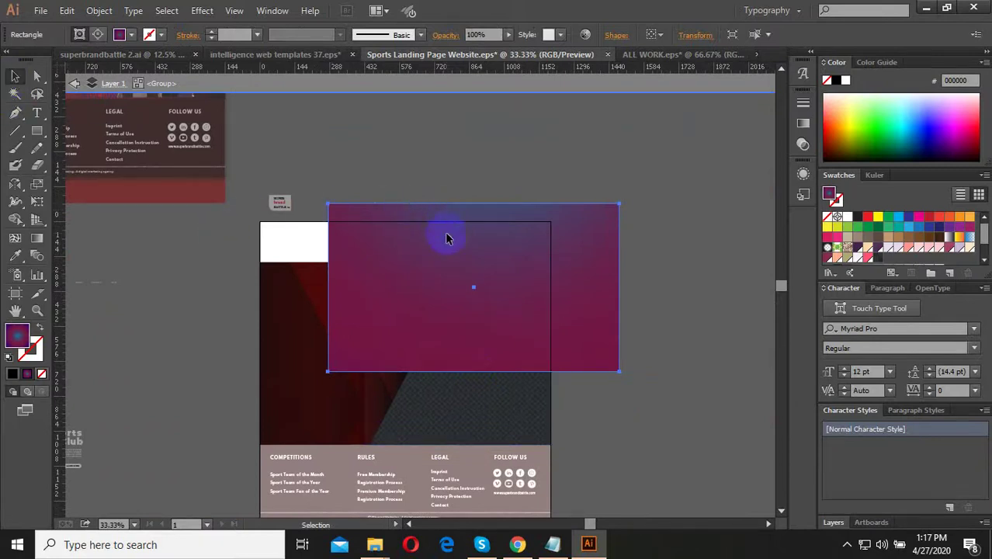
scroll(512, 322, "up", 1)
scroll(615, 338, "down", 1)
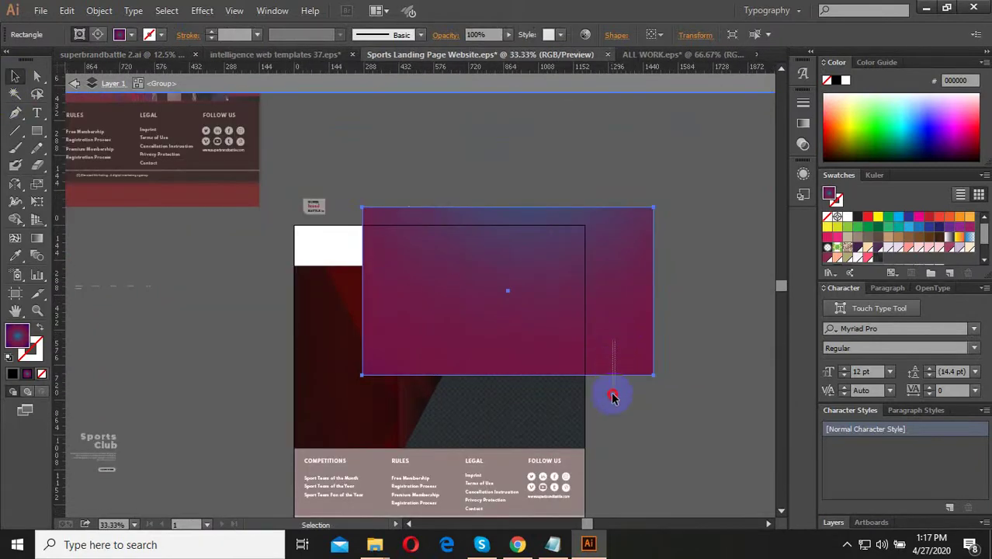
left_click_drag(650, 371, 653, 450)
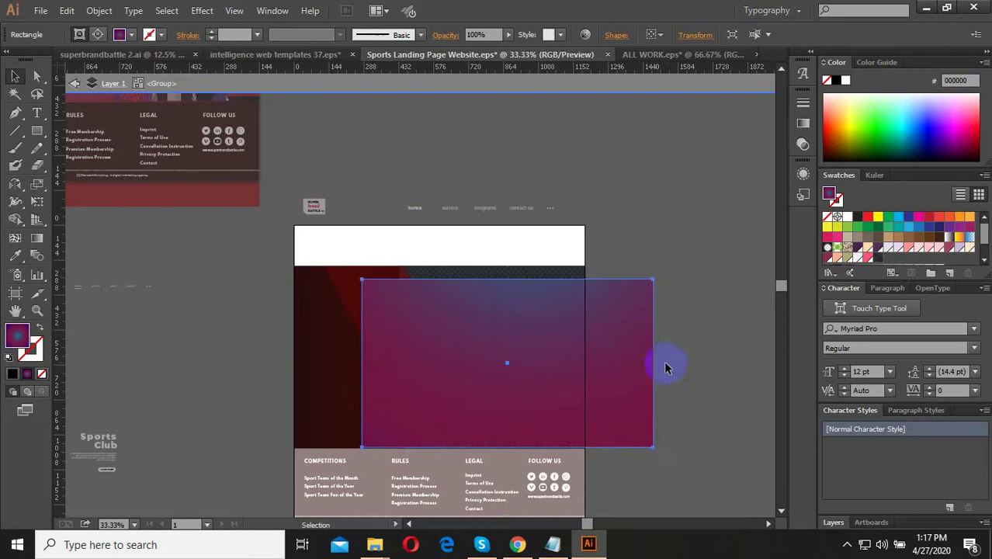
left_click(652, 284)
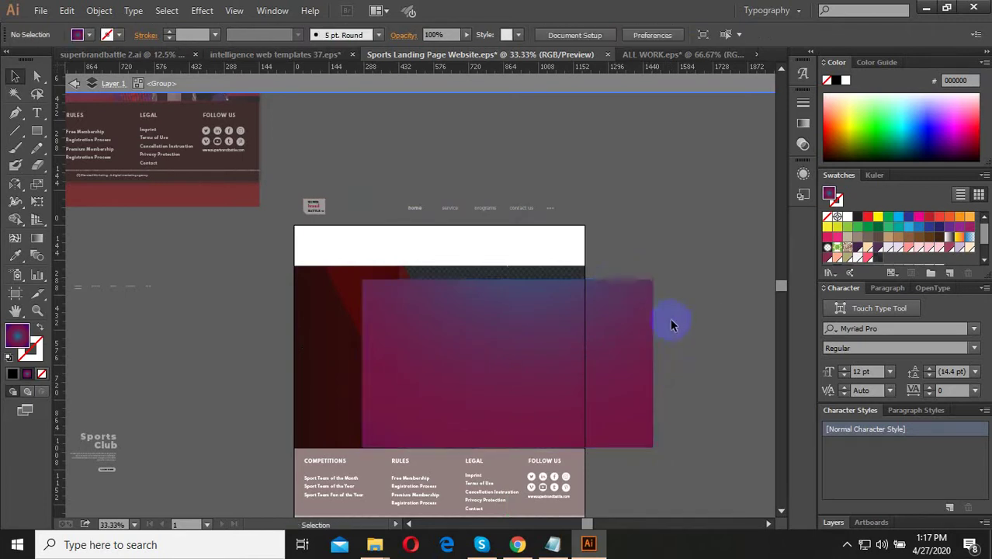
left_click(598, 362)
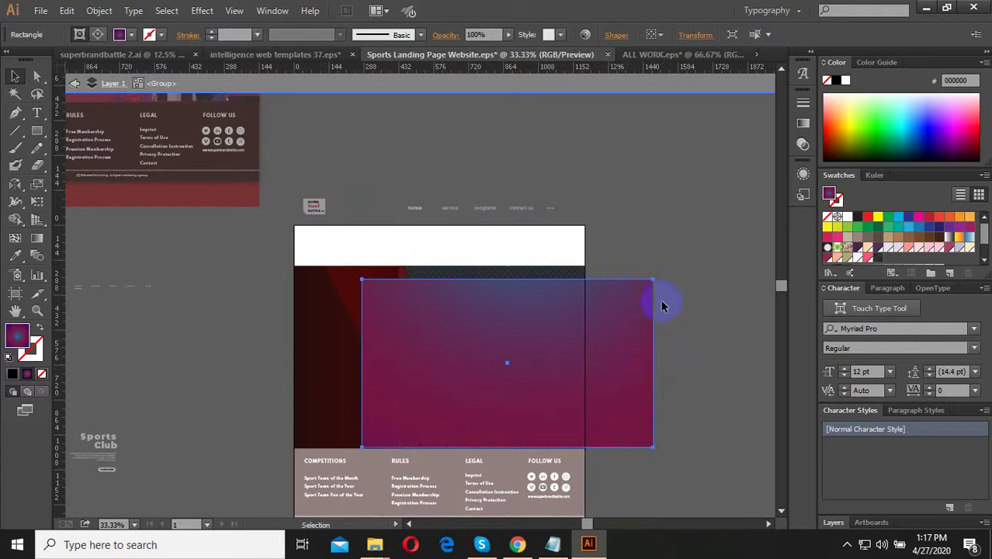
left_click_drag(656, 309, 656, 123)
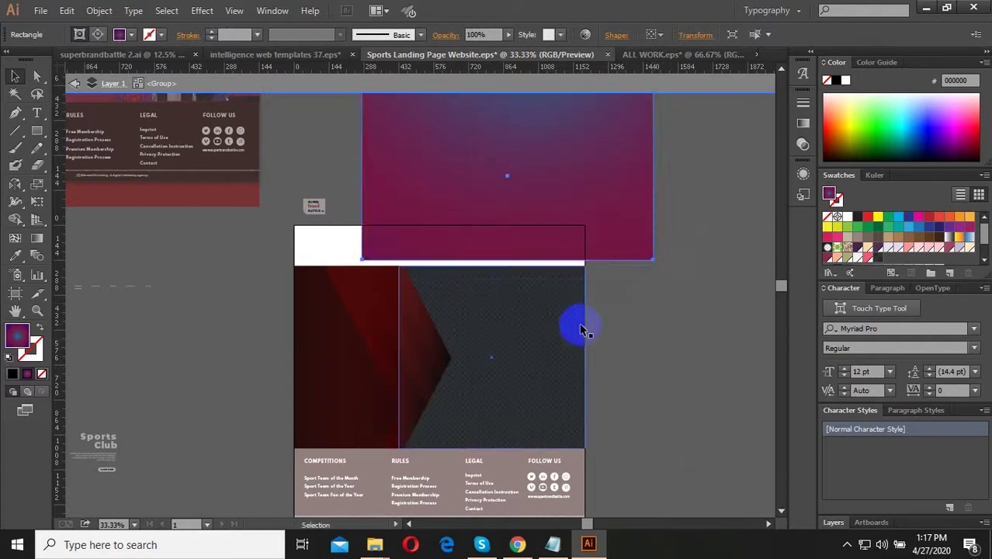
Fill the dark hero panel with magenta sampled from the magenta rectangle.
left_click(580, 332)
left_click(15, 257)
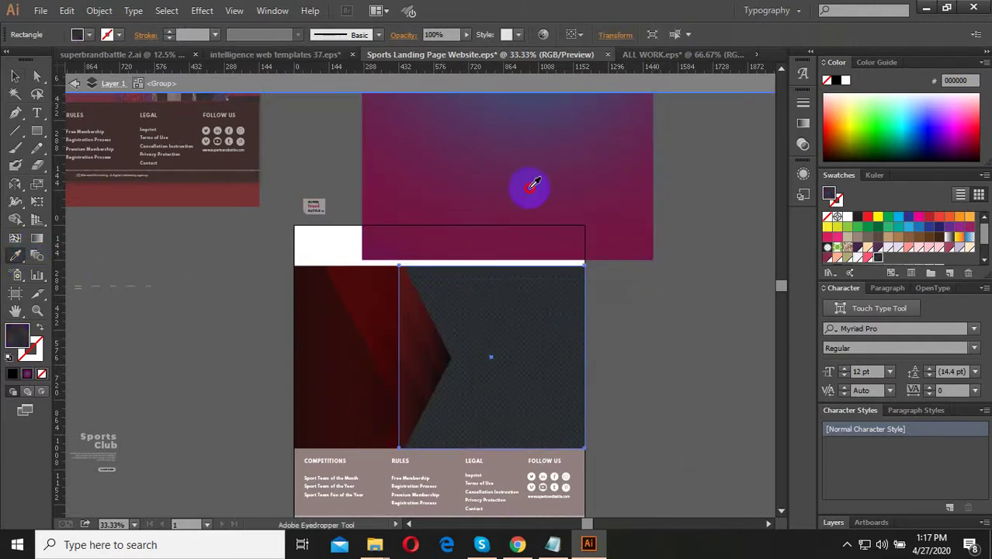
left_click(532, 183)
left_click(15, 75)
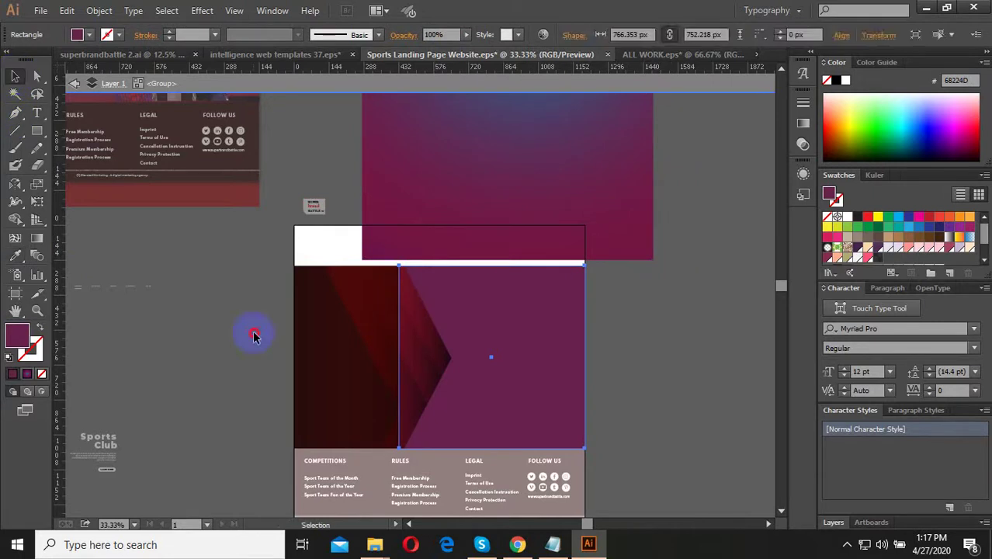
left_click(250, 335)
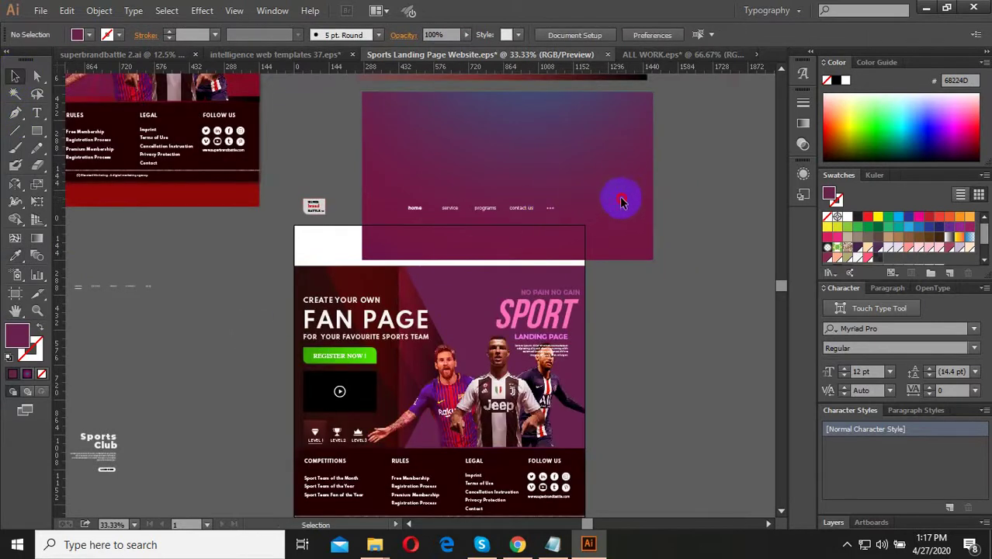
Delete the extra top magenta rectangle inside the header and hero group.
left_click(621, 305)
left_click(656, 261)
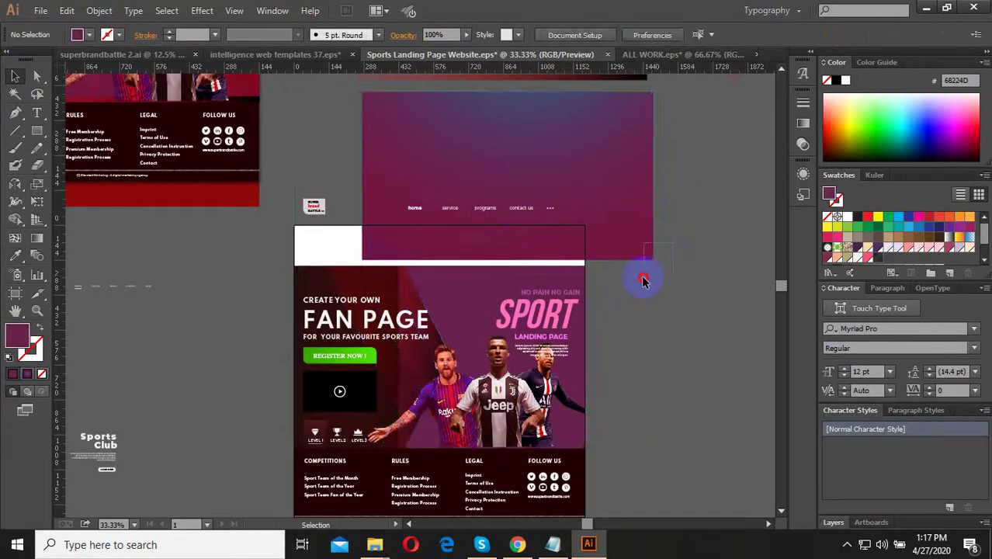
left_click(642, 277)
double_click(635, 261)
left_click(635, 260)
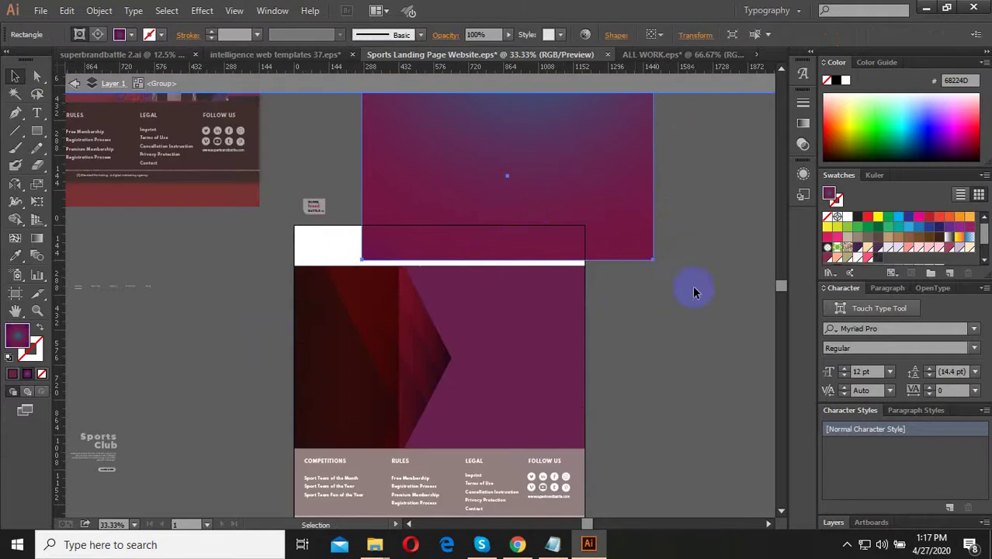
key("Delete")
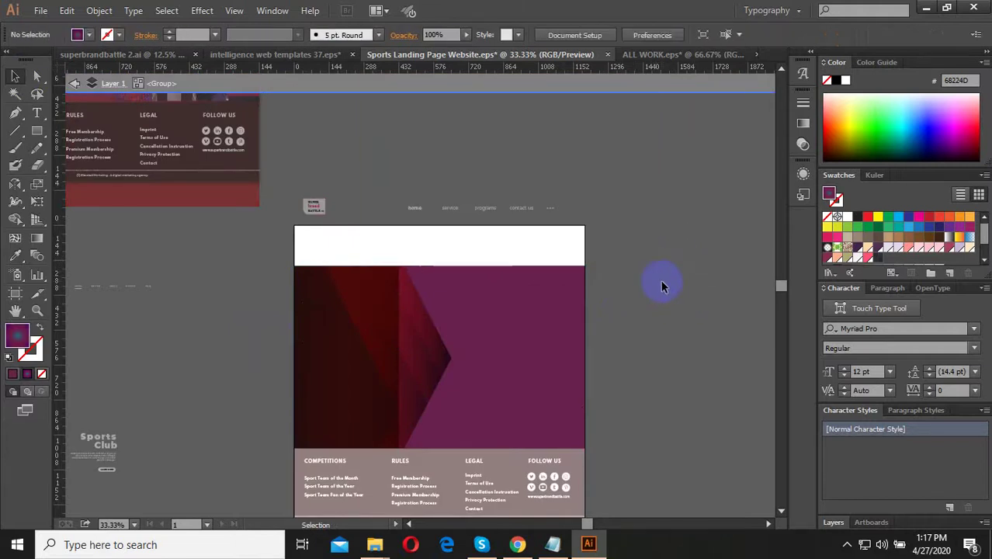
double_click(659, 279)
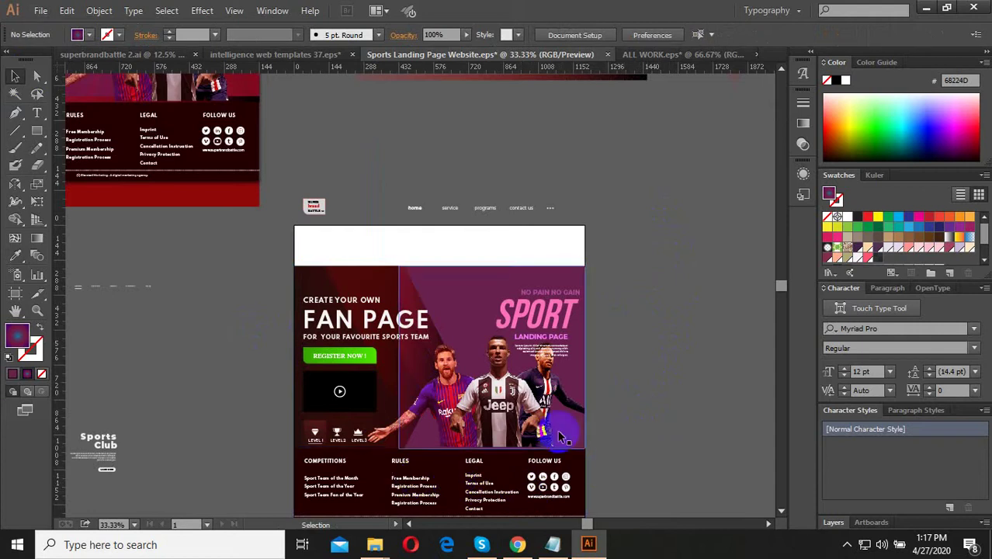
left_click(848, 548)
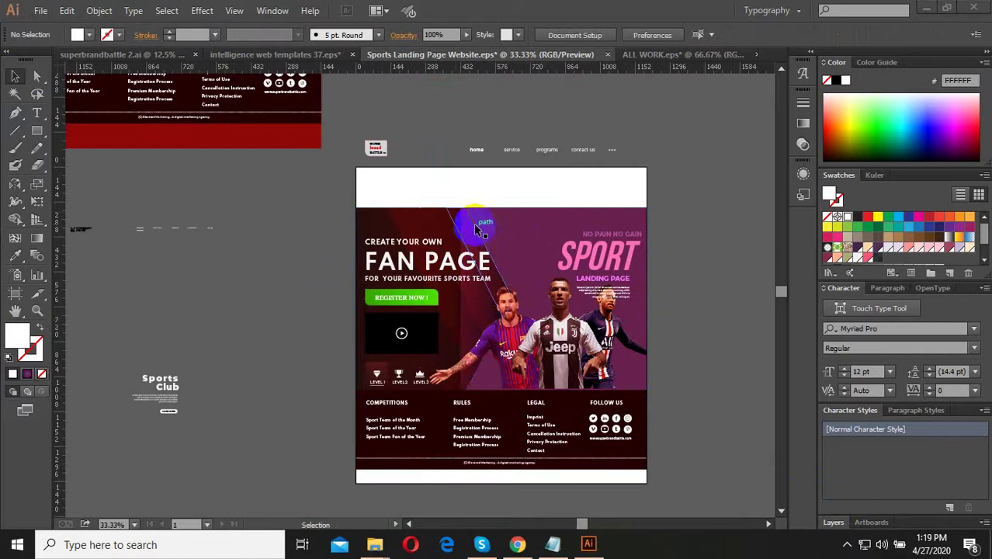
left_click(538, 218)
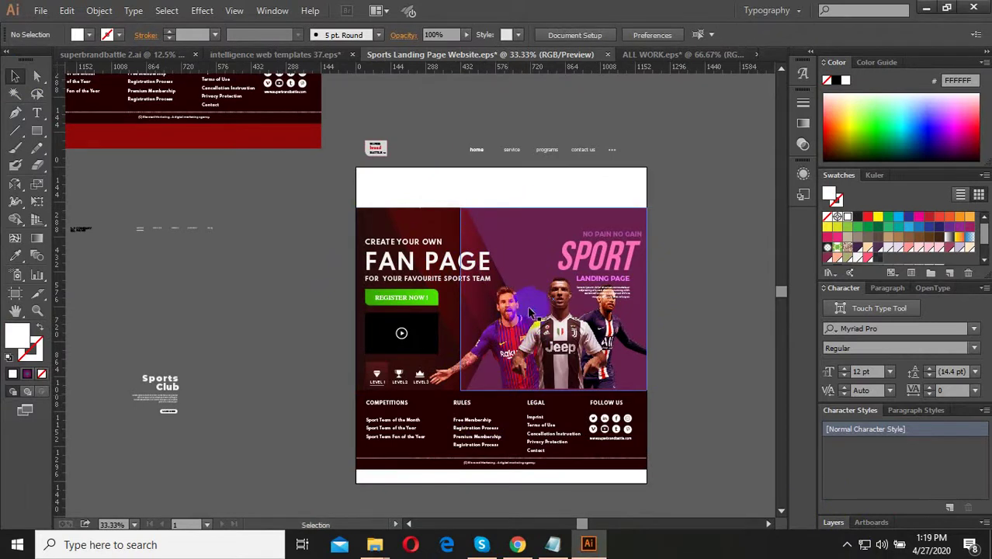
scroll(527, 306, "down", 1)
Bring the dark band above the footer to the front.
left_click_drag(513, 177, 499, 248)
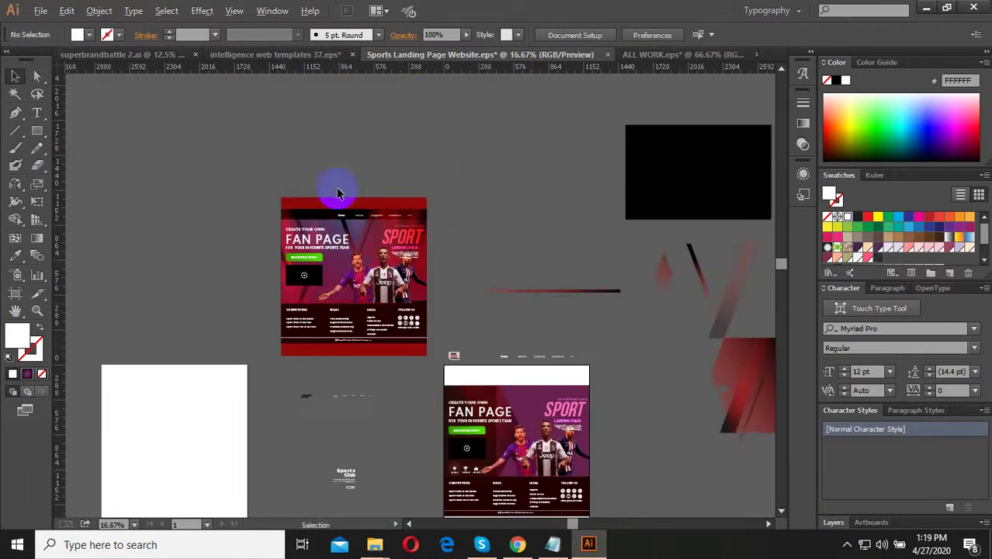
mouse_move(559, 314)
left_mouse_down()
mouse_move(525, 227)
mouse_move(516, 384)
left_mouse_up()
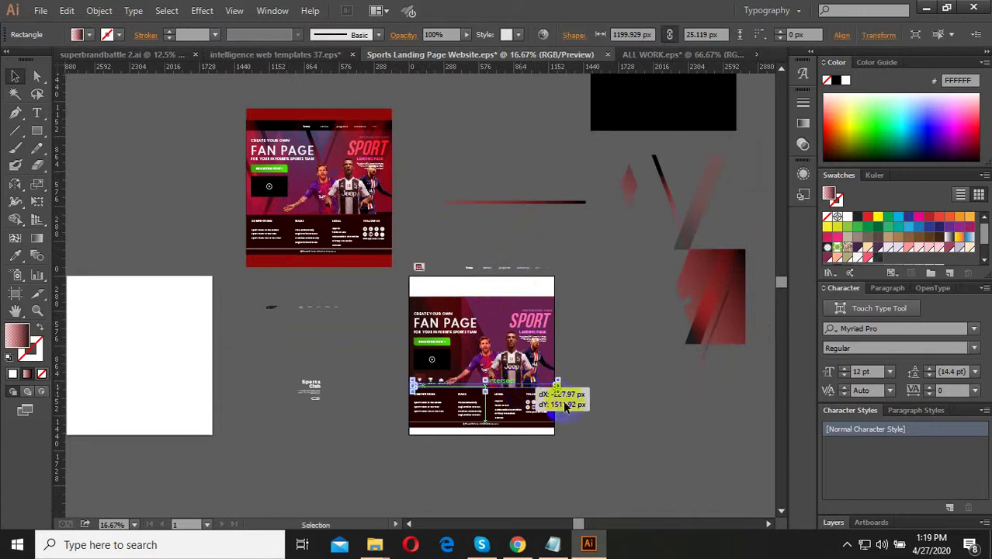
scroll(512, 379, "up", 3)
scroll(483, 337, "up", 2)
right_click(466, 326)
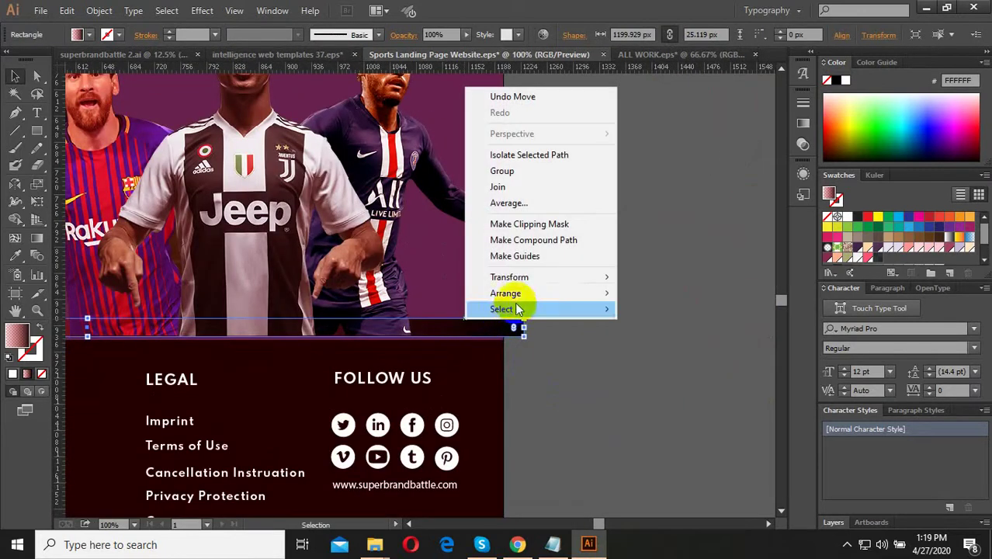
left_click(660, 293)
Snap the band's right and left edges to the artboard edges, about 1200 × 25 px.
scroll(444, 334, "up", 1)
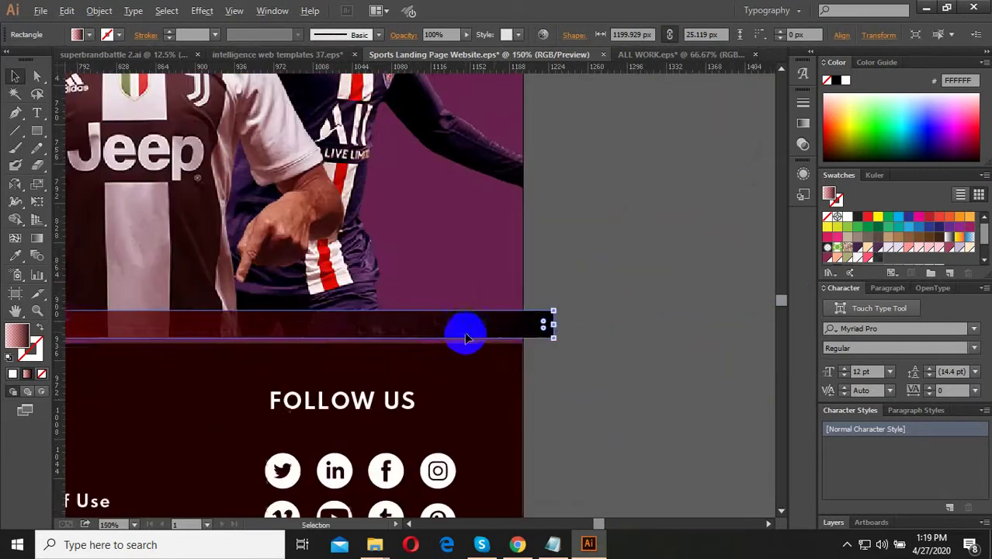
left_click_drag(524, 325, 515, 338)
scroll(521, 333, "up", 2)
scroll(521, 332, "up", 2)
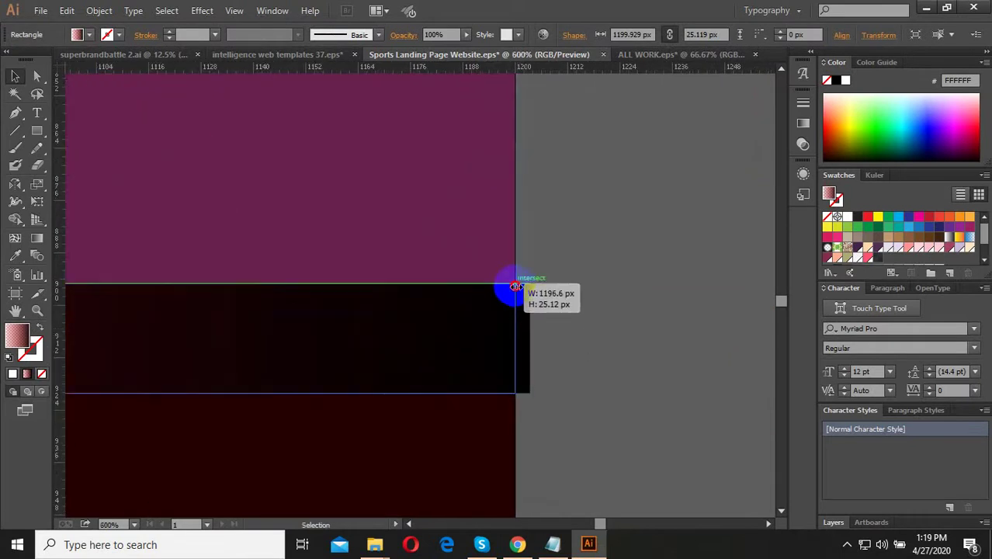
key("ctrl+0")
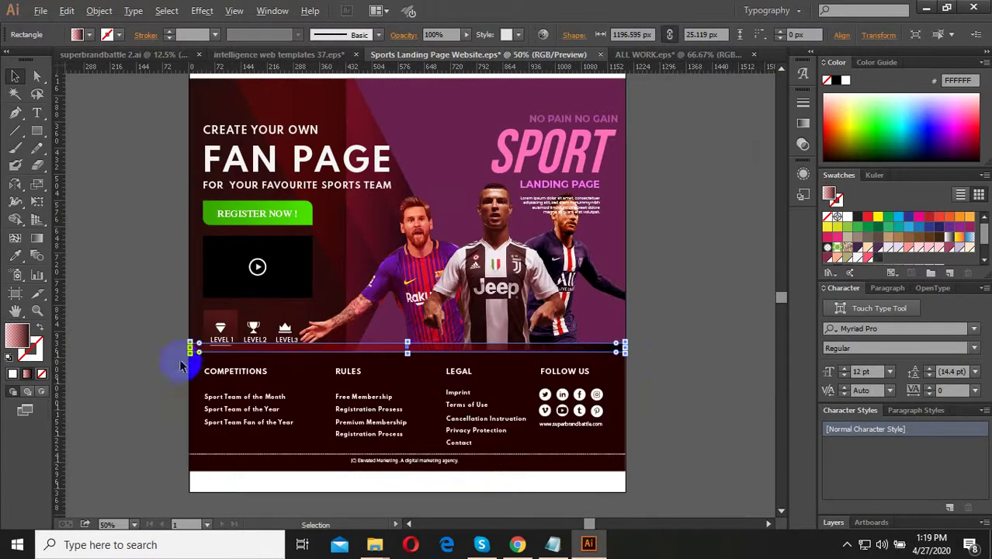
scroll(179, 358, "up", 2)
scroll(221, 339, "up", 1)
scroll(195, 325, "up", 2)
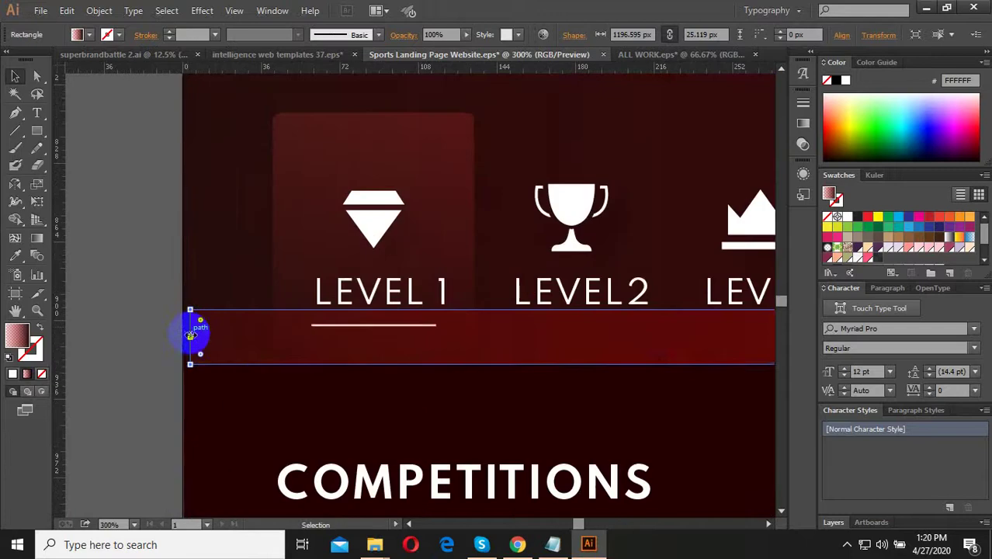
left_click_drag(190, 335, 182, 326)
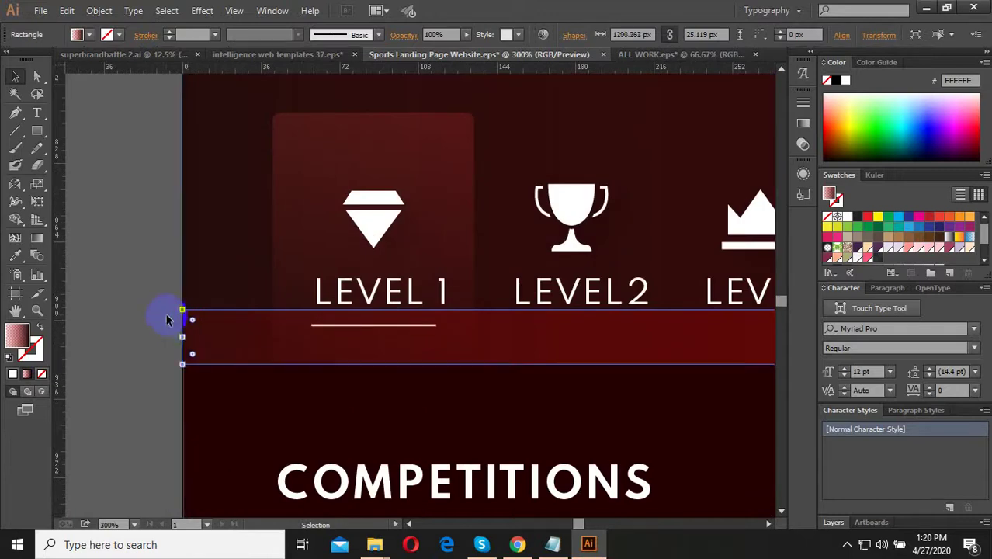
scroll(348, 379, "down", 3)
Bring the LEVEL icons group to the front.
left_click(354, 354)
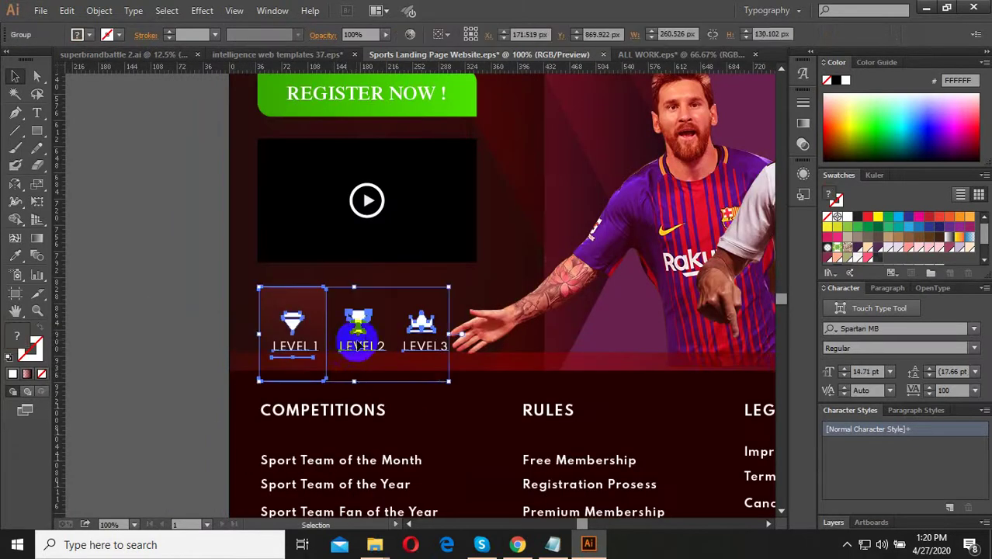
right_click(365, 358)
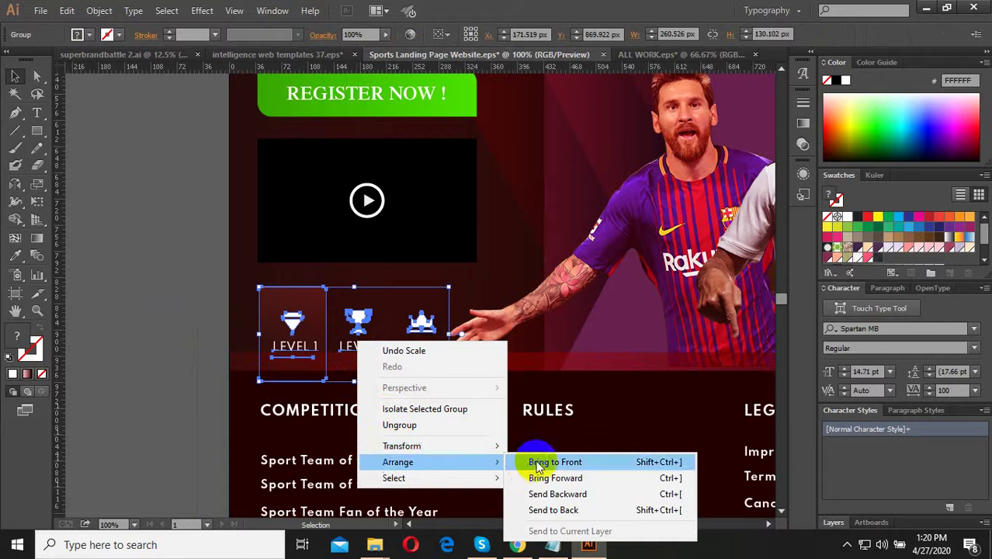
left_click(514, 462)
scroll(368, 404, "down", 2)
left_click(233, 342)
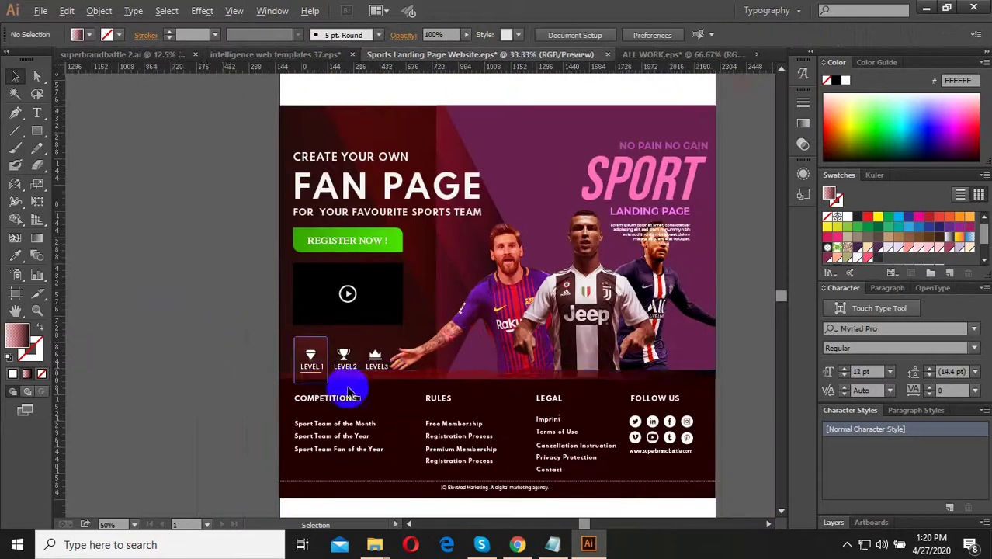
Bring the three-player image in front of the dark band.
scroll(332, 381, "down", 2)
scroll(501, 351, "up", 1)
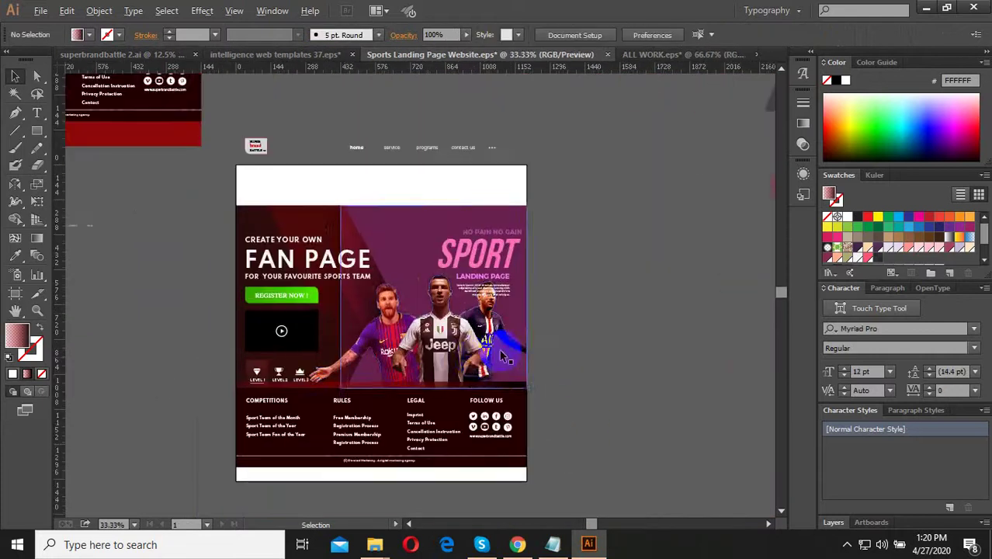
left_click(447, 355)
right_click(447, 353)
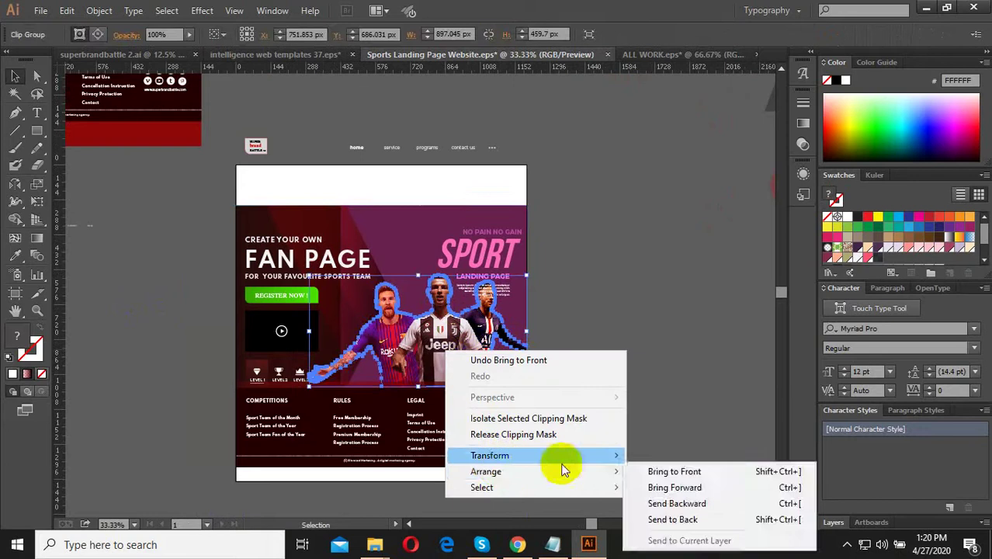
left_click(652, 472)
left_click(655, 435)
scroll(611, 378, "up", 2)
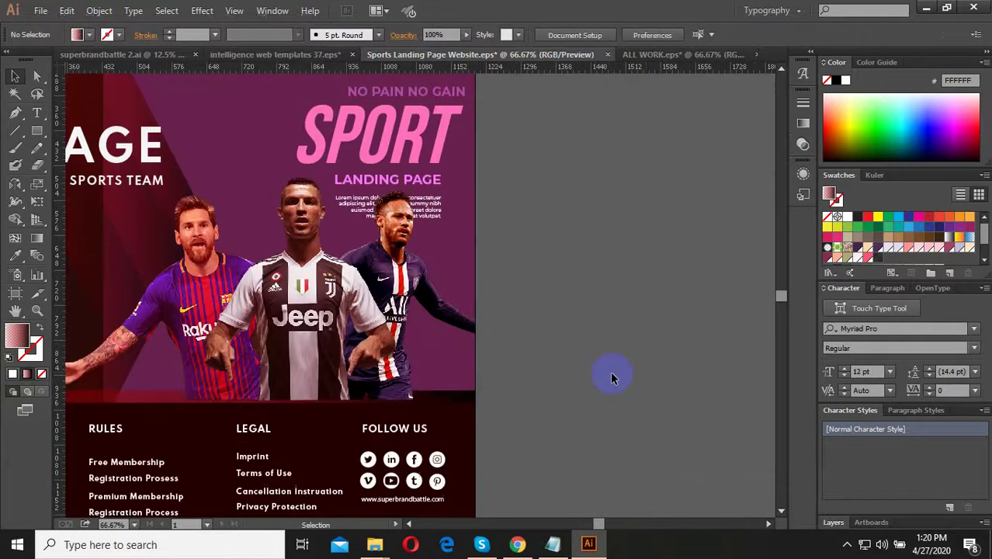
scroll(633, 372, "down", 2)
scroll(631, 380, "up", 2)
scroll(661, 388, "down", 1)
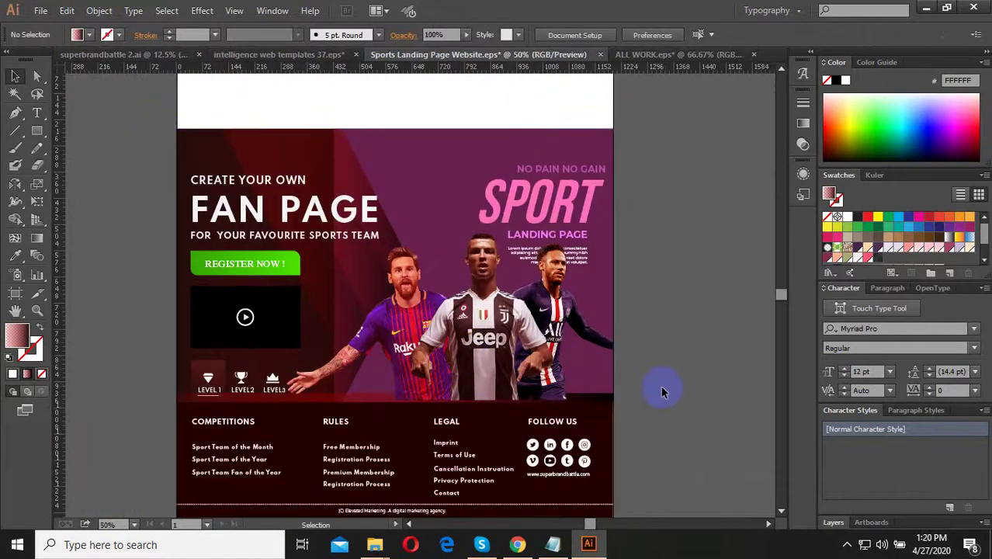
scroll(371, 441, "down", 1)
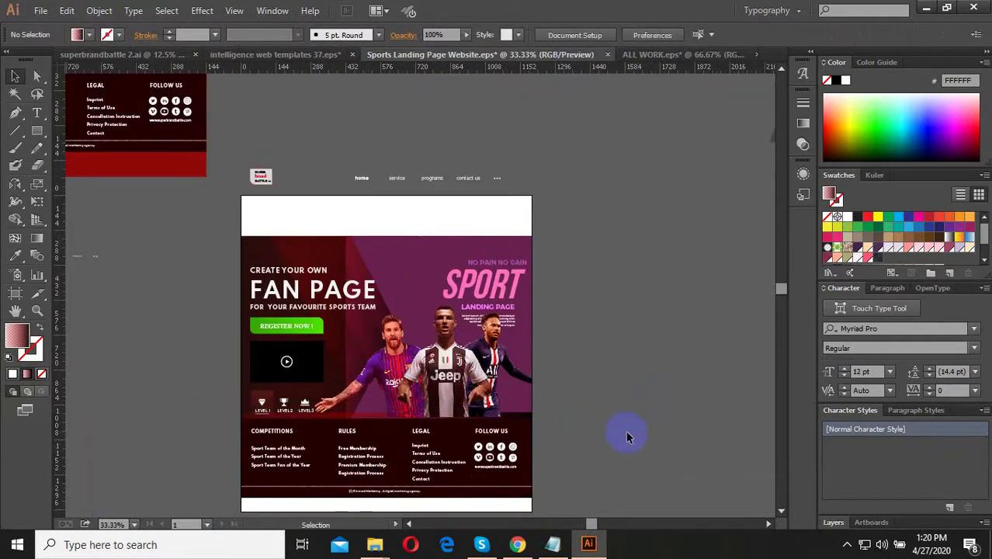
scroll(478, 326, "down", 1)
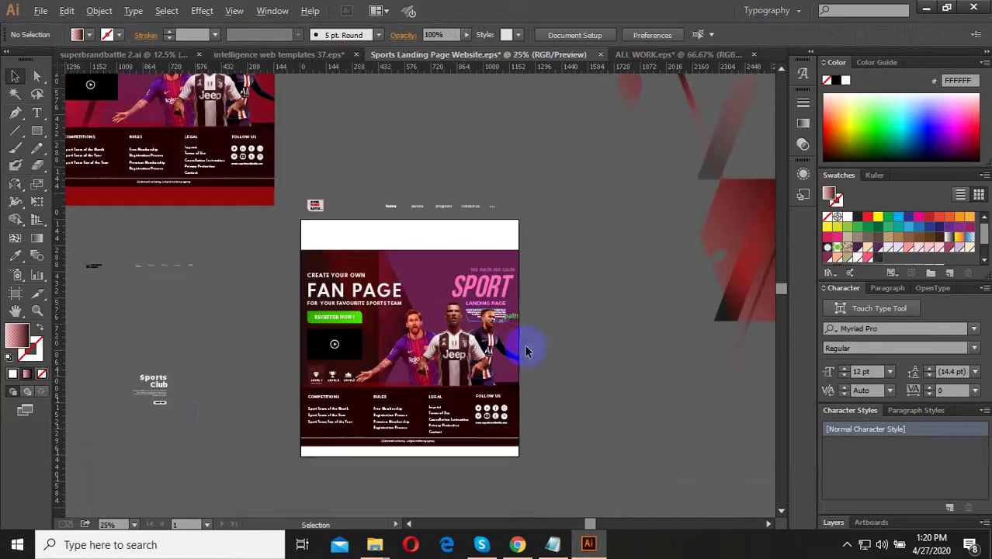
scroll(420, 249, "up", 2)
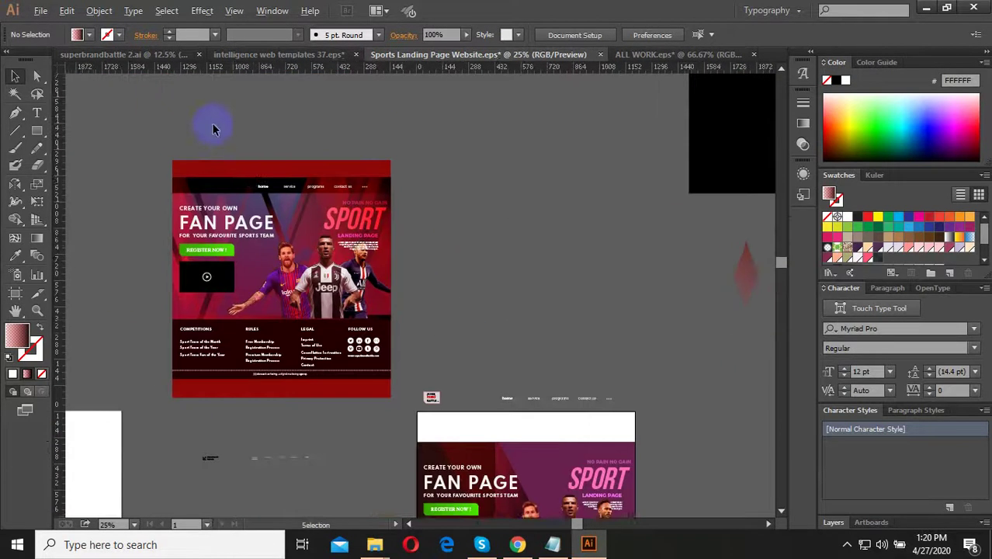
Move the header artwork group over the landing page and back above it.
scroll(230, 227, "up", 1)
mouse_move(229, 227)
left_mouse_down()
mouse_move(264, 216)
mouse_move(268, 132)
left_mouse_up()
scroll(266, 250, "down", 3)
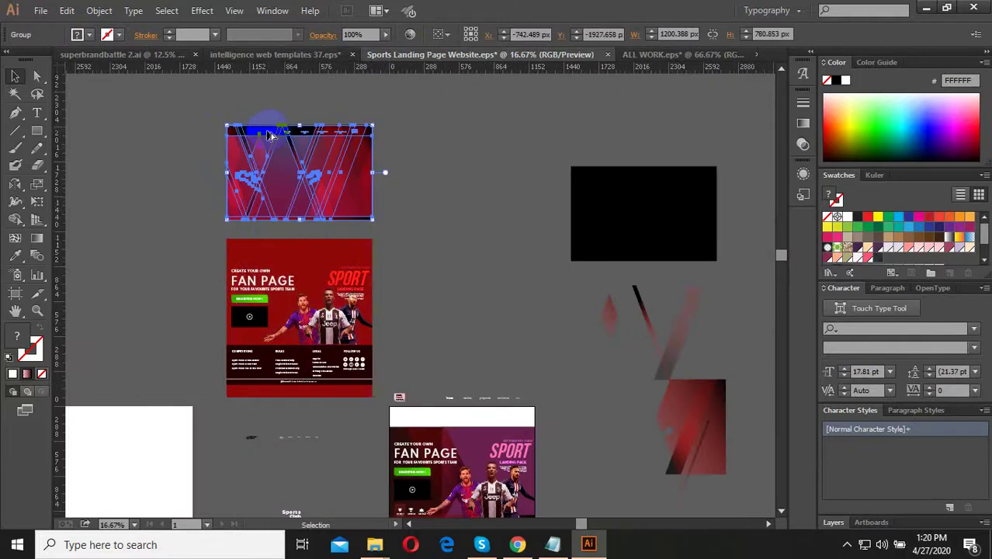
scroll(268, 136, "up", 1)
left_click_drag(273, 171, 273, 360)
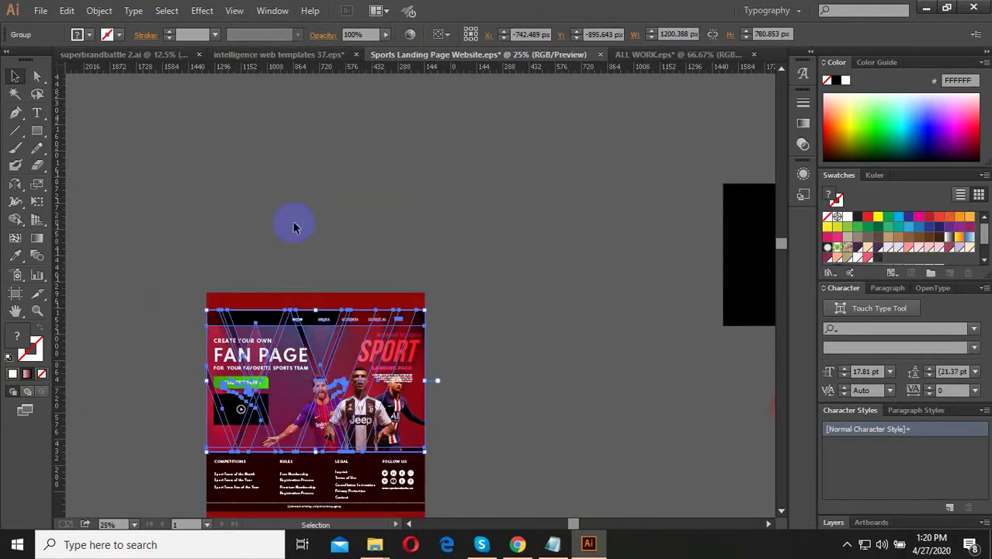
left_click_drag(266, 310, 256, 132)
Fully ungroup the header artwork into its separate pieces.
right_click(255, 131)
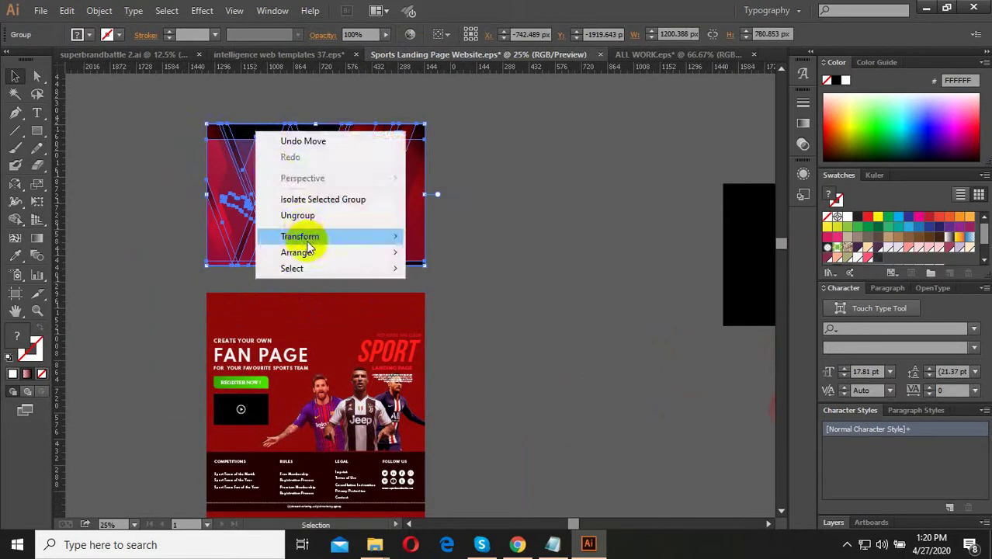
left_click(297, 215)
left_click(132, 204)
left_click(238, 202)
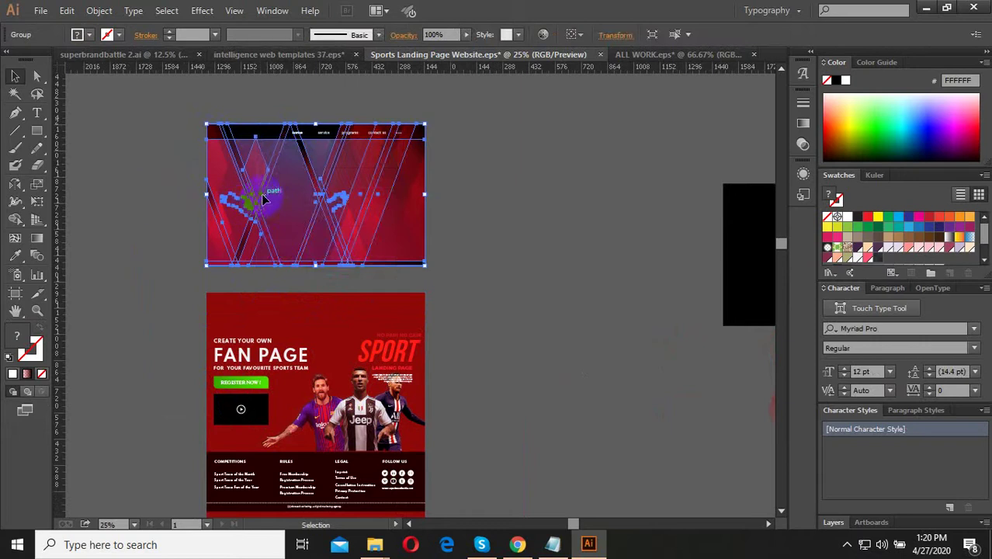
scroll(465, 186, "up", 1)
left_click(466, 186)
left_click(263, 144)
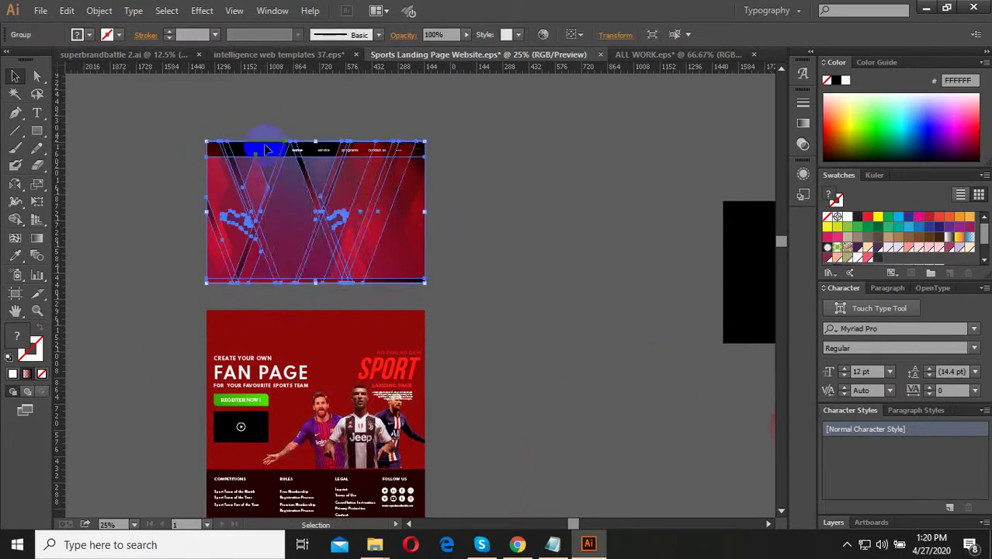
right_click(263, 144)
left_click(306, 226)
left_click(254, 144)
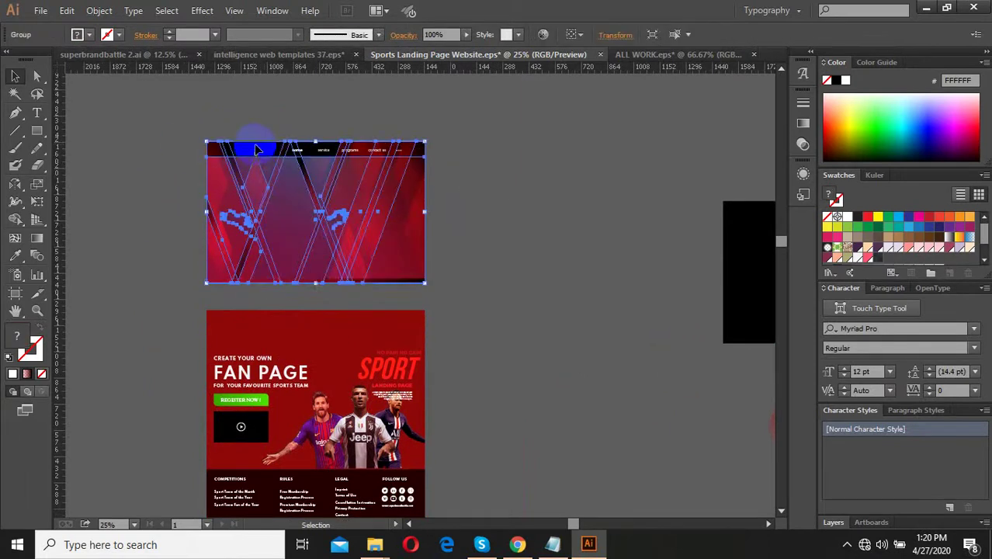
right_click(256, 146)
left_click(301, 228)
left_click(451, 229)
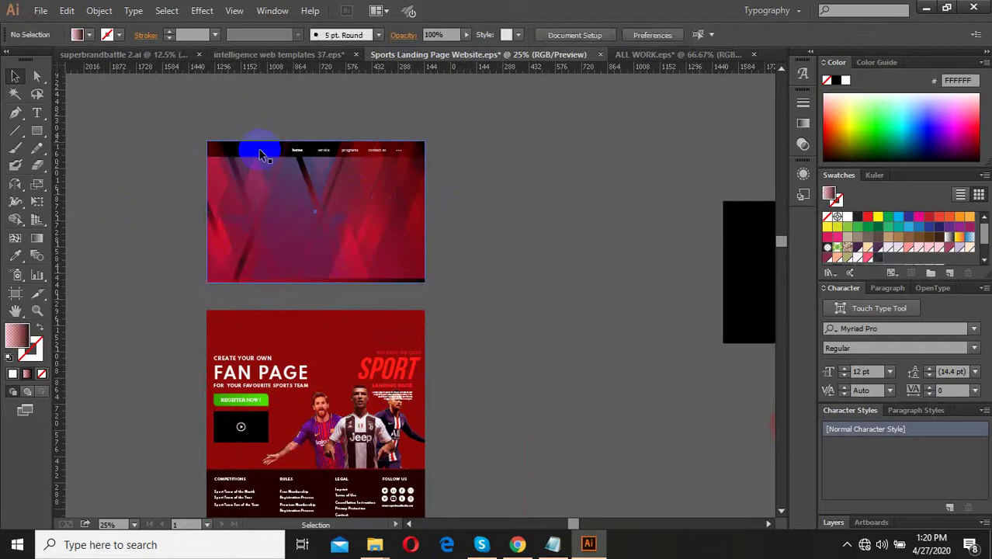
Pull the black rectangle out of the header artwork, off the red image.
left_click_drag(263, 155, 544, 295)
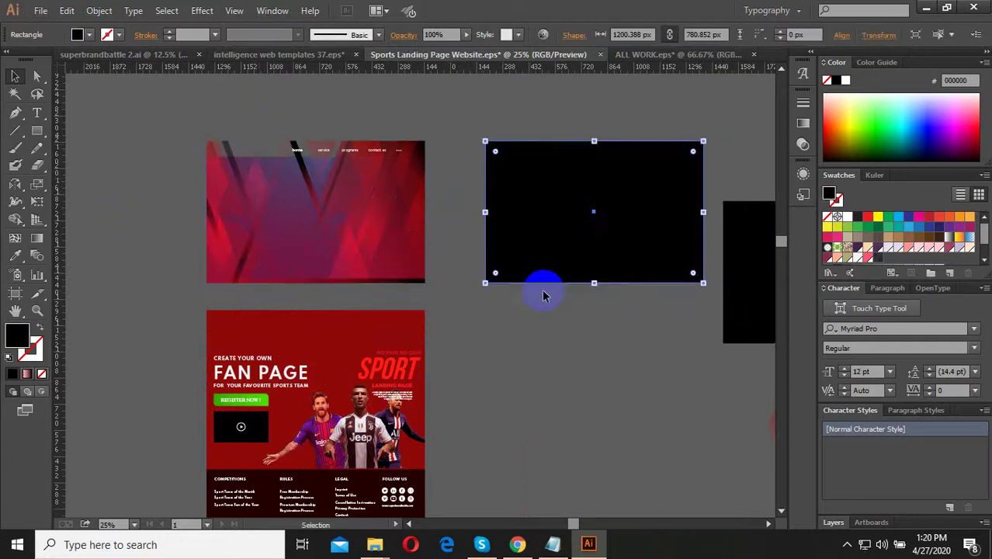
left_click(660, 332)
left_click(564, 226)
scroll(454, 260, "down", 3)
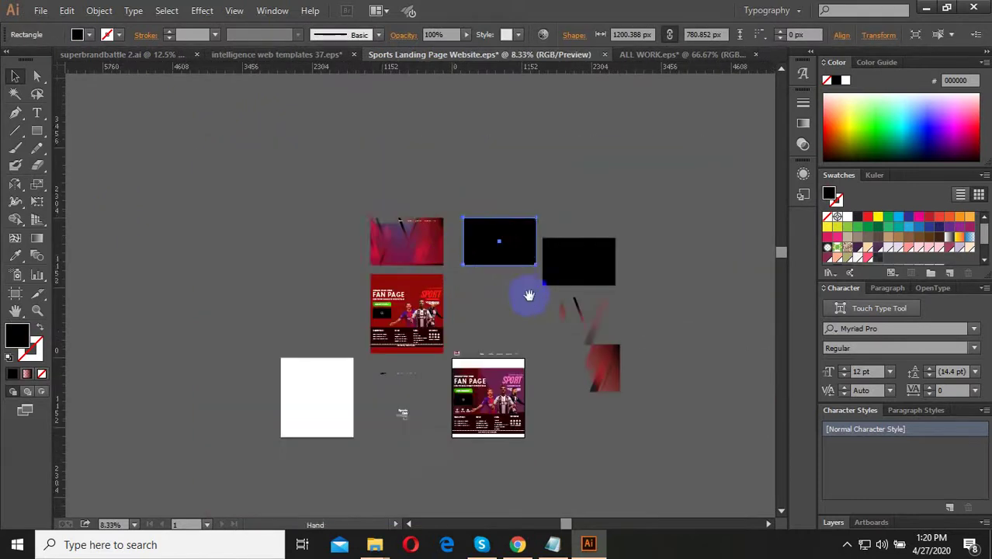
scroll(468, 211, "up", 2)
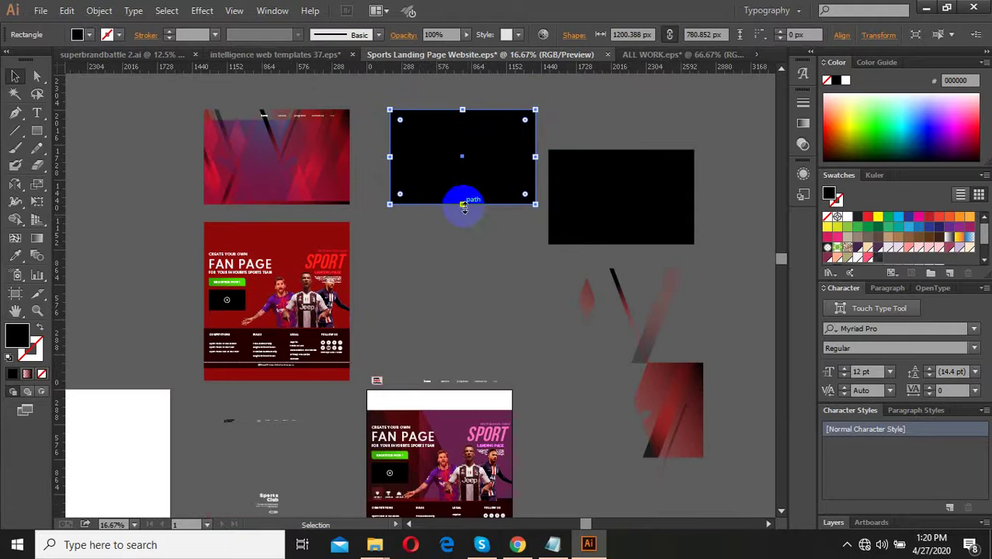
Slim the black rectangle to a 1200 × 59 px strip atop the Fan Page banner.
left_click_drag(462, 204, 462, 116)
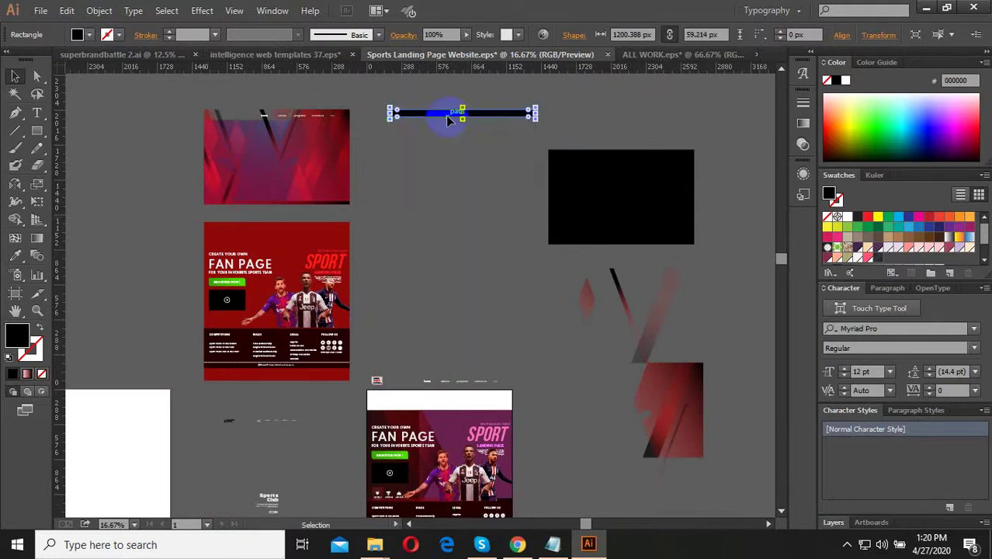
scroll(438, 436, "up", 4)
mouse_move(429, 189)
left_mouse_down()
mouse_move(434, 419)
mouse_move(499, 377)
mouse_move(466, 364)
left_mouse_up()
scroll(466, 364, "down", 1)
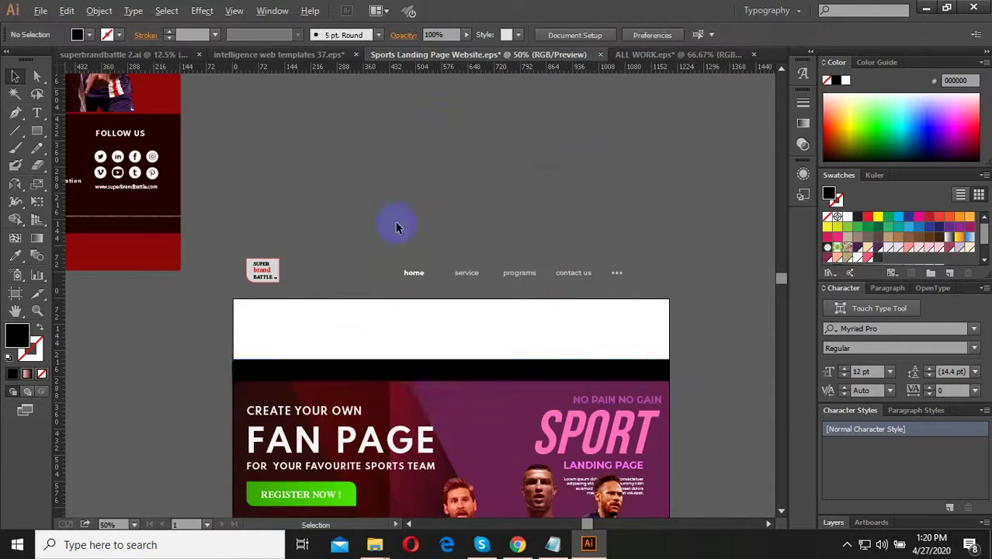
scroll(394, 221, "down", 2)
left_click(457, 301)
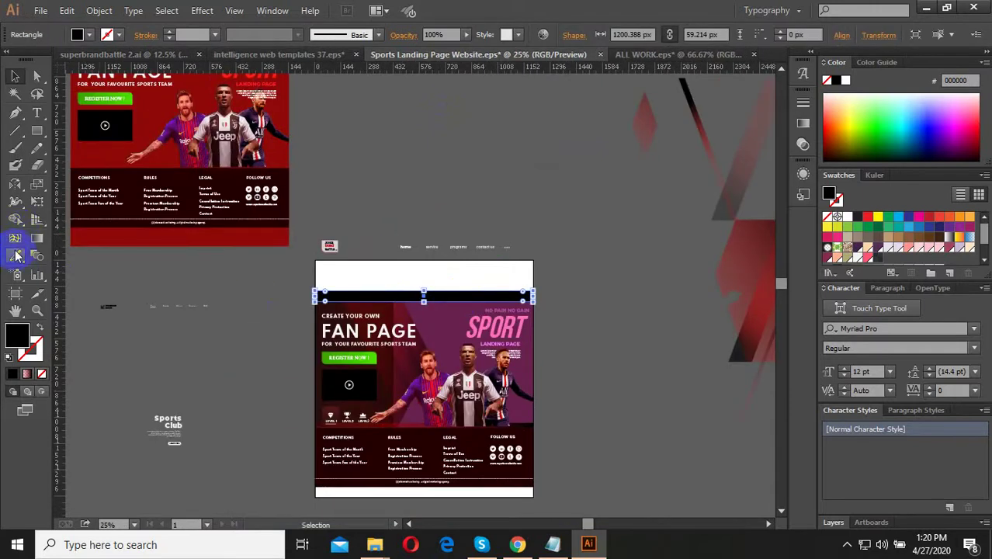
left_click(17, 256)
scroll(629, 326, "right", 3)
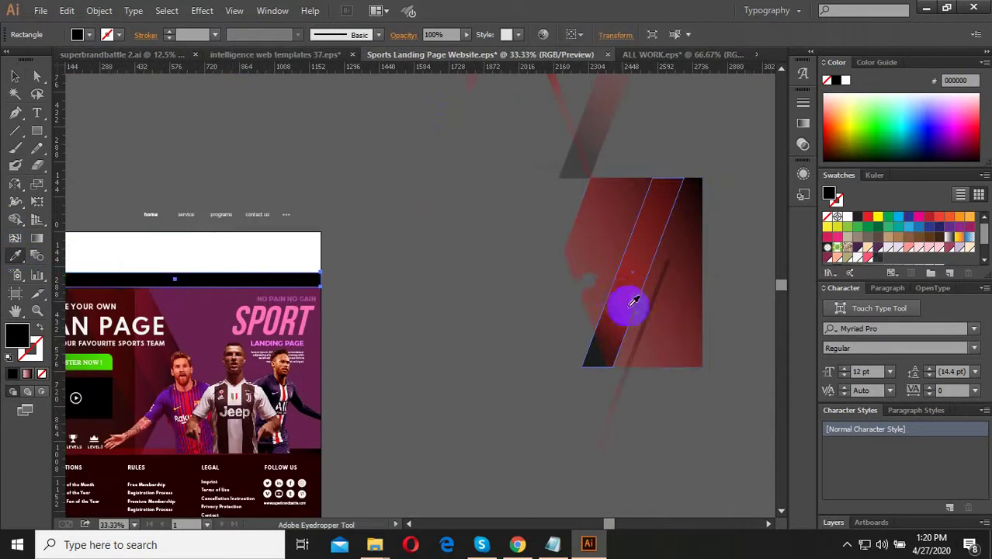
left_click(626, 300)
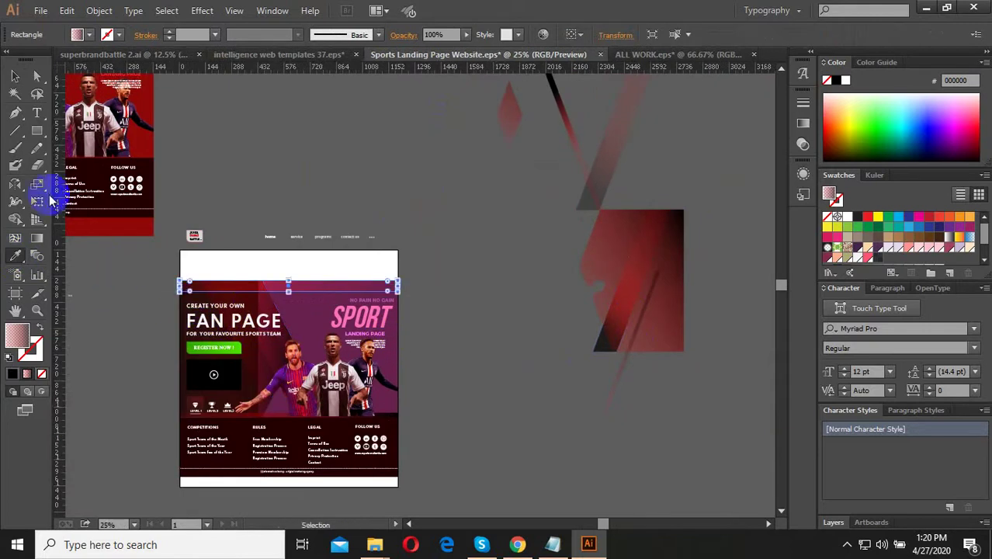
left_click(266, 140)
scroll(260, 274, "up", 2)
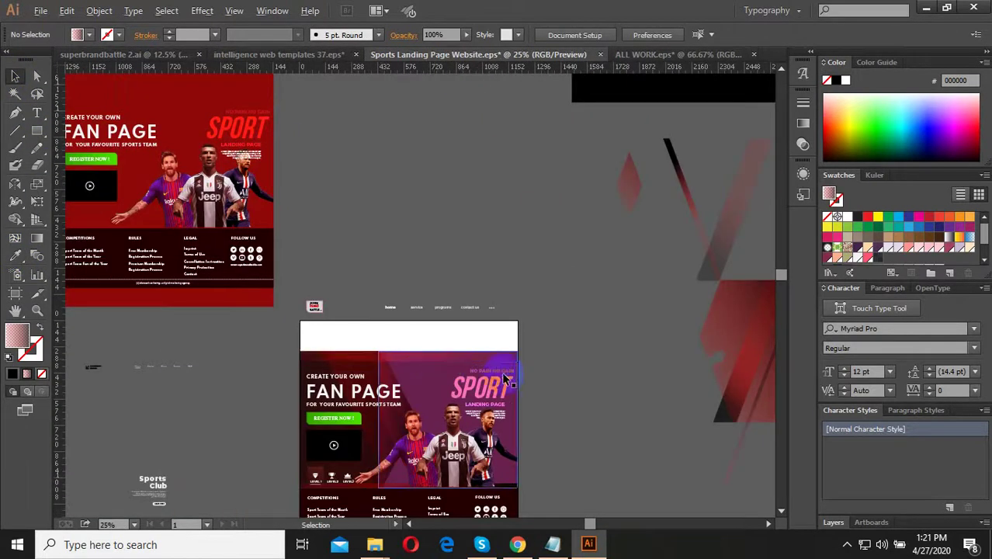
scroll(505, 379, "down", 1)
mouse_move(493, 278)
left_mouse_down()
mouse_move(528, 391)
mouse_move(467, 346)
left_mouse_up()
scroll(475, 388, "up", 3)
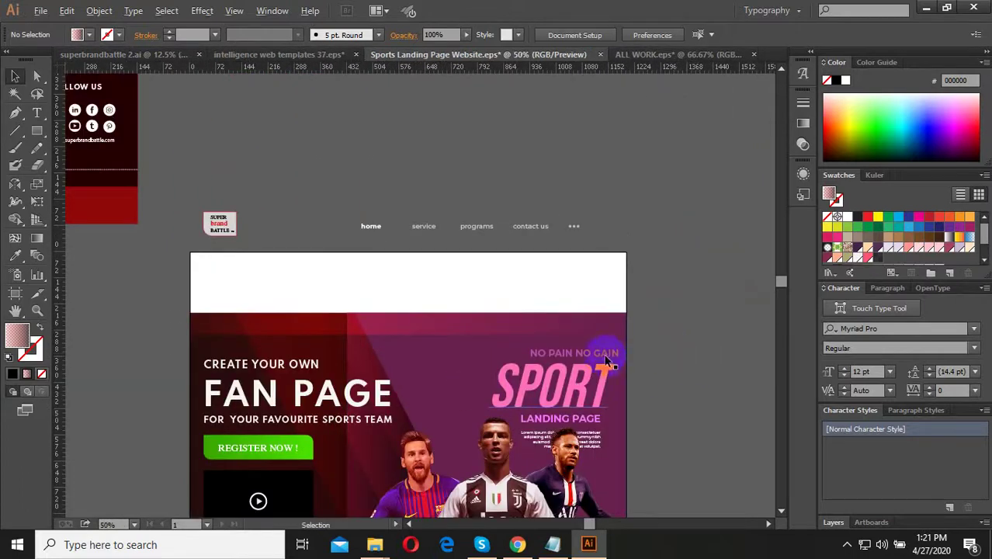
left_click(525, 322)
scroll(361, 340, "down", 1)
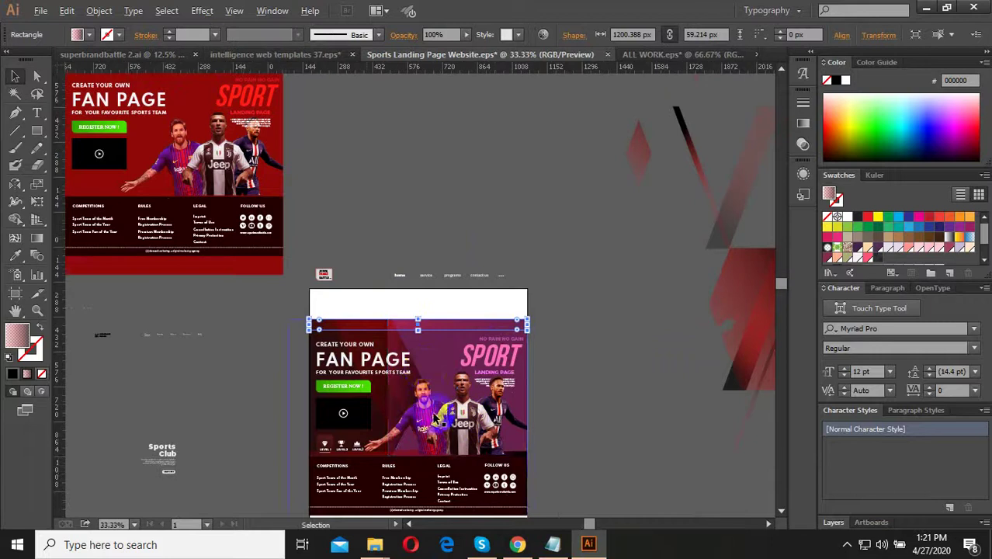
scroll(424, 412, "up", 1)
scroll(466, 404, "down", 3)
left_click(541, 396)
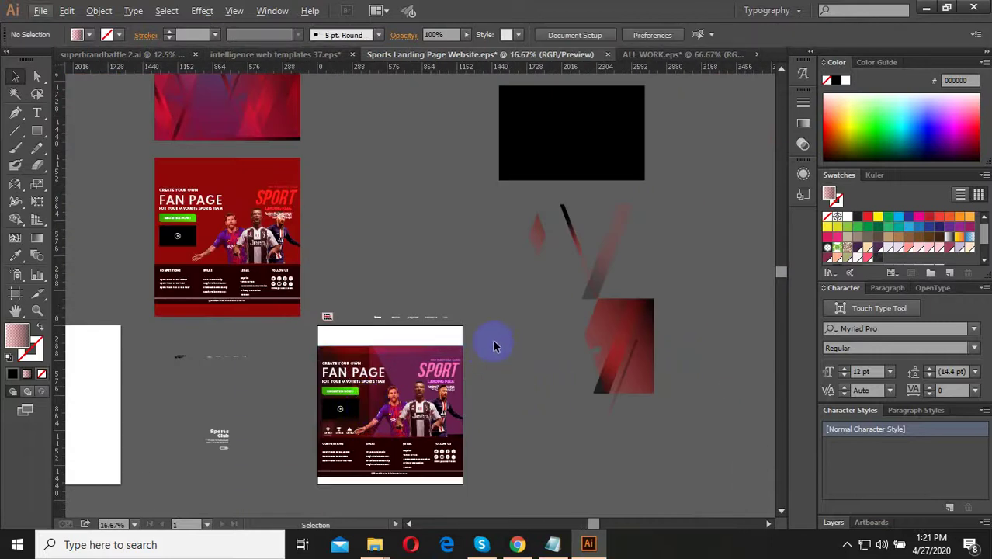
scroll(415, 310, "up", 1)
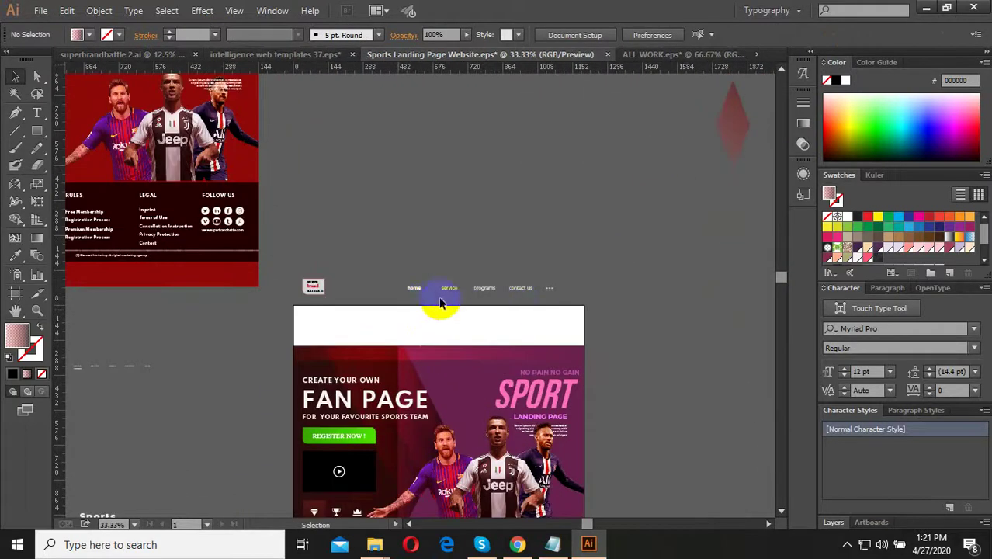
Move the Company Name navigation bar onto the red header and bring it to front.
scroll(439, 303, "down", 2)
scroll(448, 235, "left", 2)
mouse_move(104, 235)
left_mouse_down()
mouse_move(222, 279)
mouse_move(602, 263)
left_mouse_up()
scroll(662, 267, "up", 1)
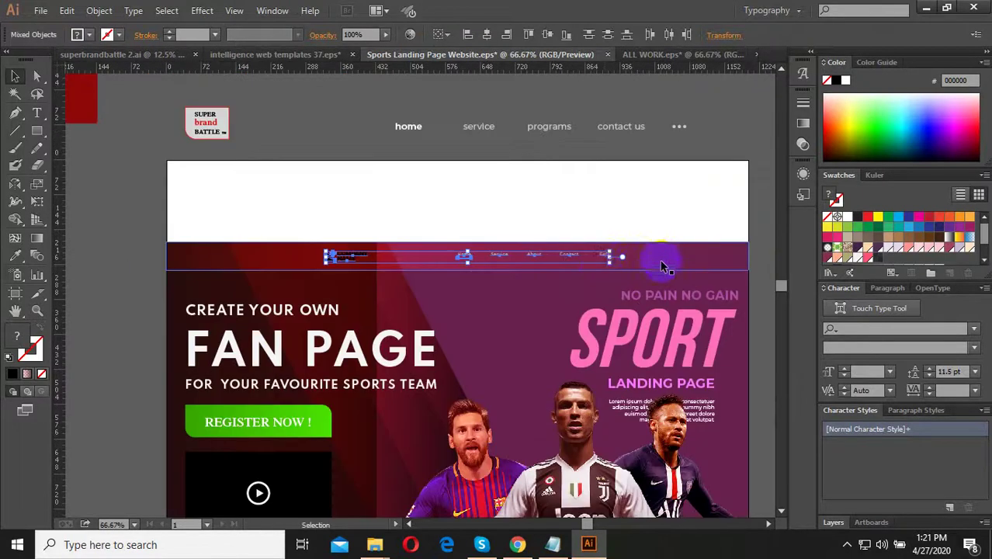
right_click(622, 272)
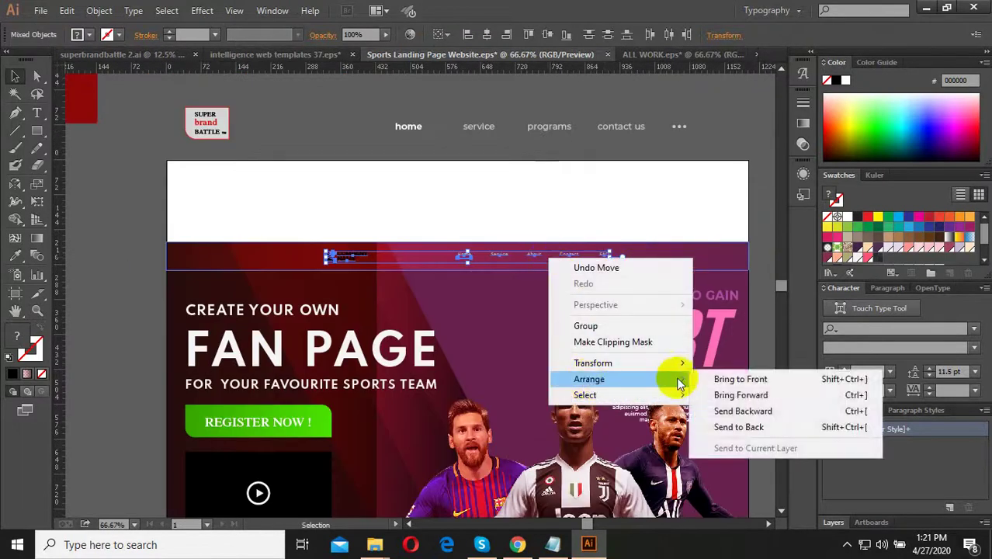
left_click(738, 378)
Stretch the navigation bar wider across the header band.
scroll(592, 353, "down", 1)
mouse_move(575, 273)
left_mouse_down()
mouse_move(660, 287)
mouse_move(652, 272)
left_mouse_up()
scroll(660, 286, "up", 1)
scroll(664, 270, "up", 2)
scroll(648, 292, "down", 2)
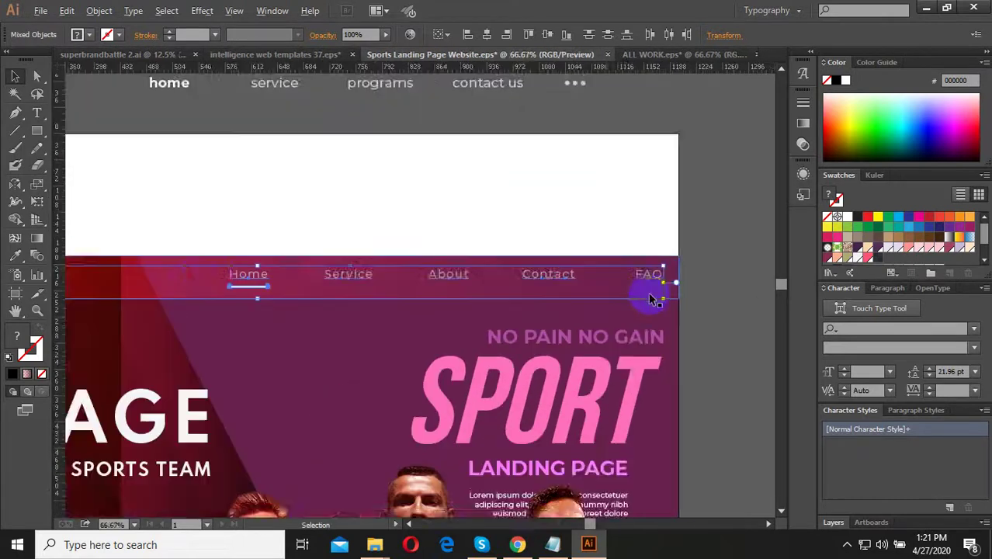
scroll(349, 276, "down", 1)
scroll(459, 309, "up", 5)
scroll(572, 328, "down", 3)
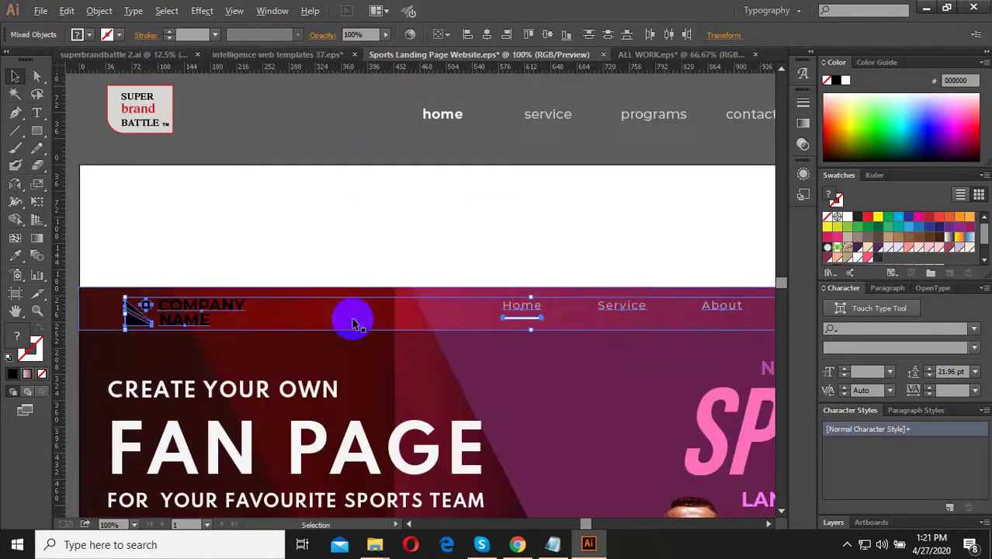
scroll(354, 321, "down", 2)
scroll(376, 317, "up", 2)
scroll(291, 299, "up", 2)
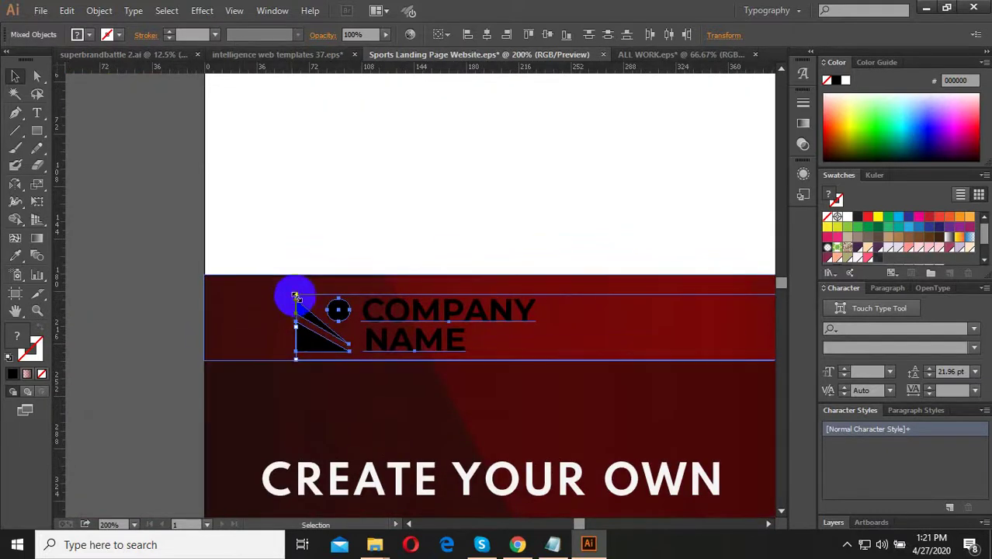
Scale down the Company Name logo and place it at the header's left corner.
left_click_drag(294, 294, 245, 289)
scroll(299, 282, "down", 3)
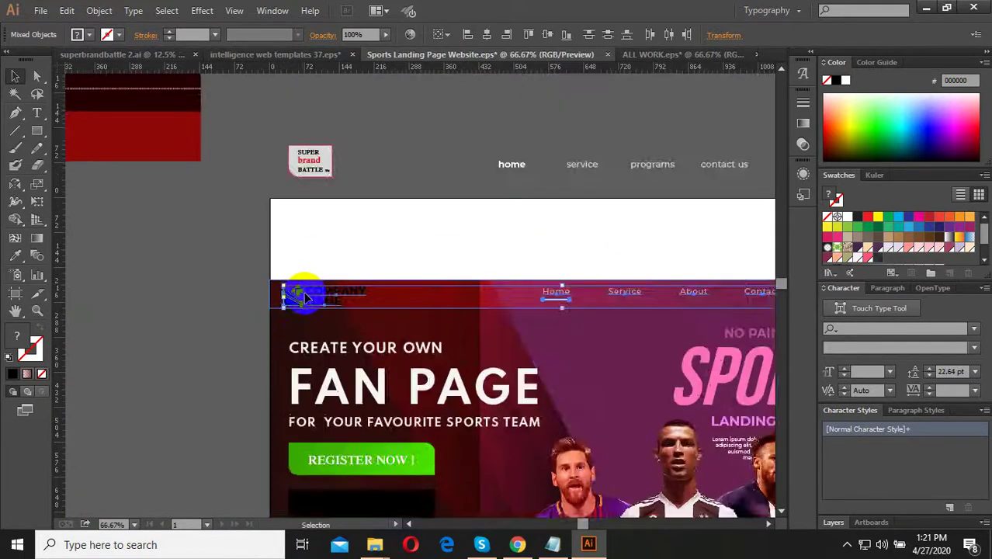
scroll(208, 306, "down", 1)
scroll(288, 317, "up", 3)
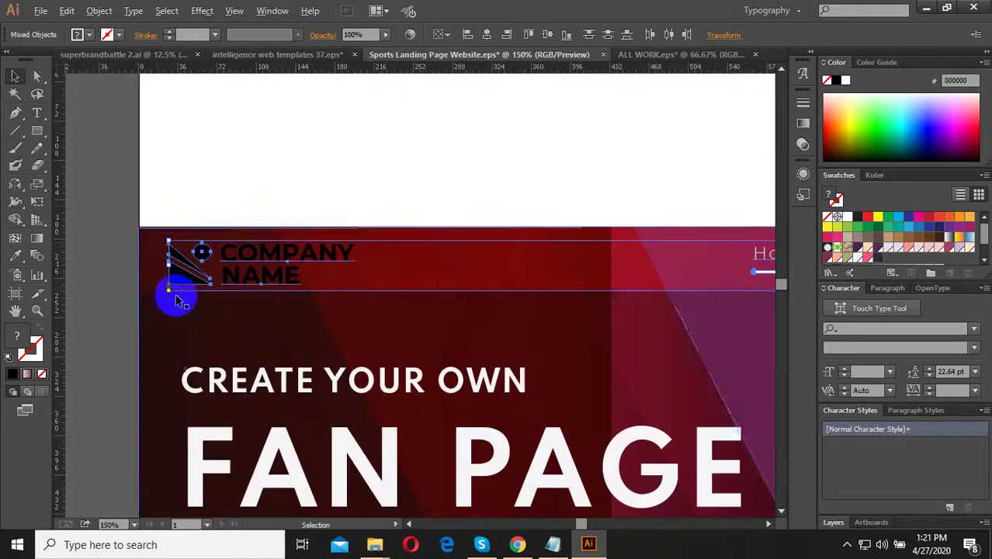
left_click_drag(168, 240, 171, 243)
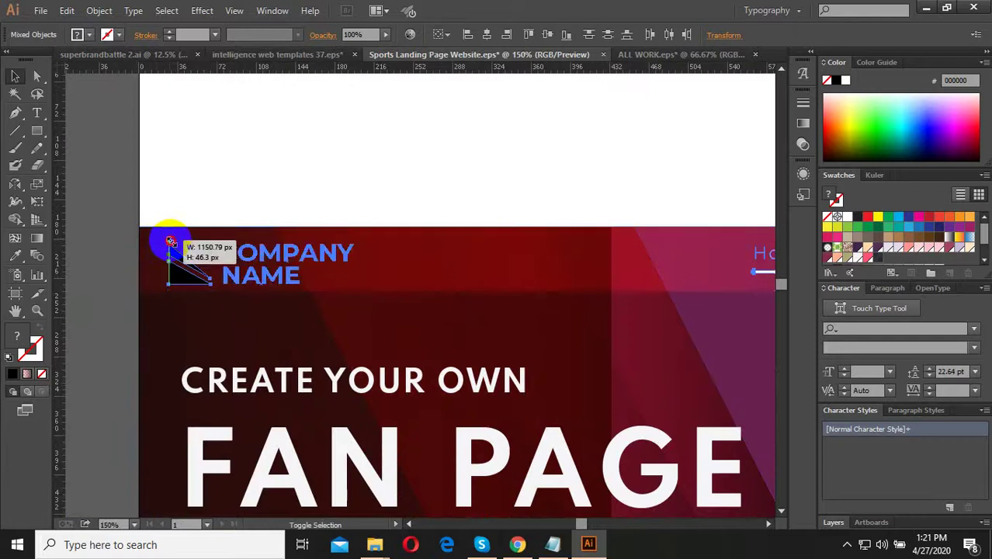
left_click(259, 259)
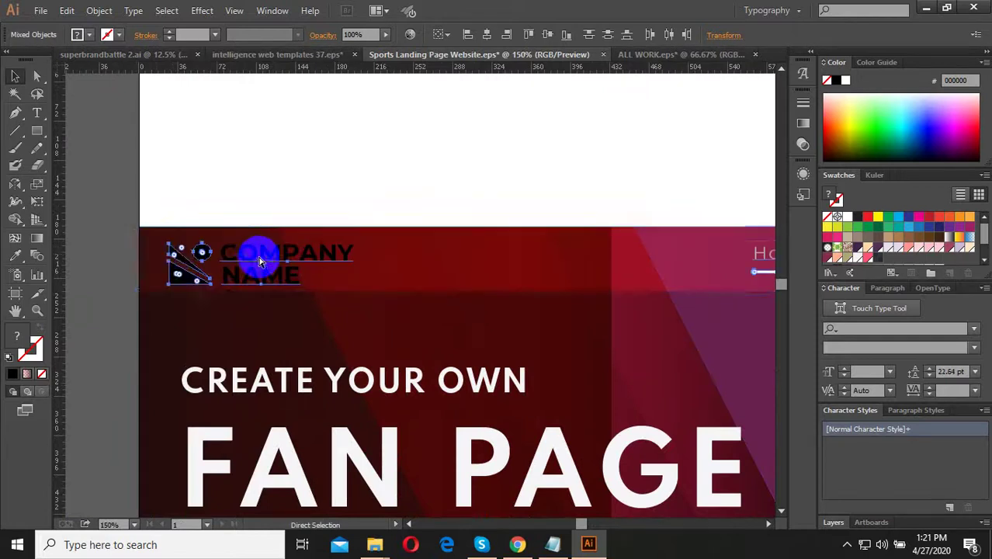
left_click_drag(258, 258, 171, 242)
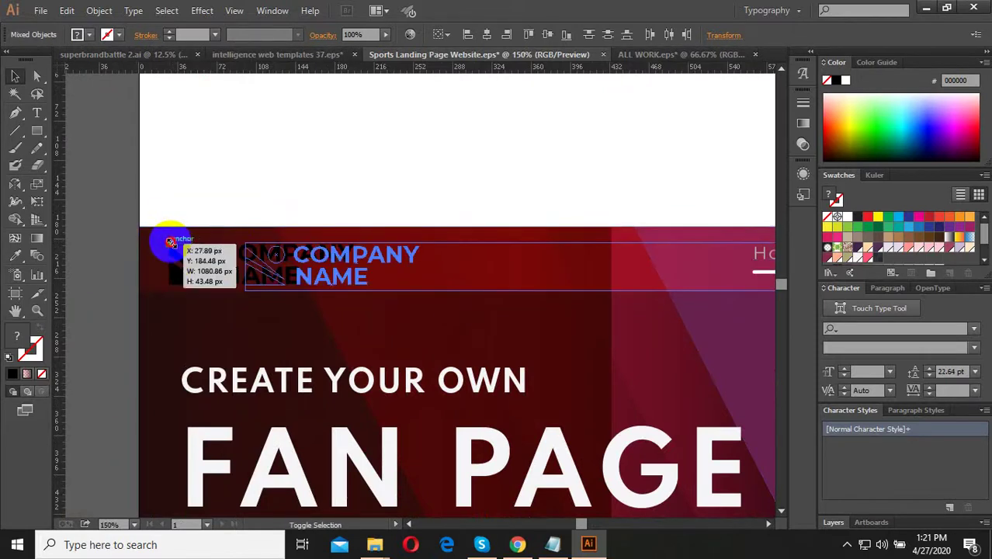
left_click_drag(171, 242, 179, 211)
left_click(252, 259)
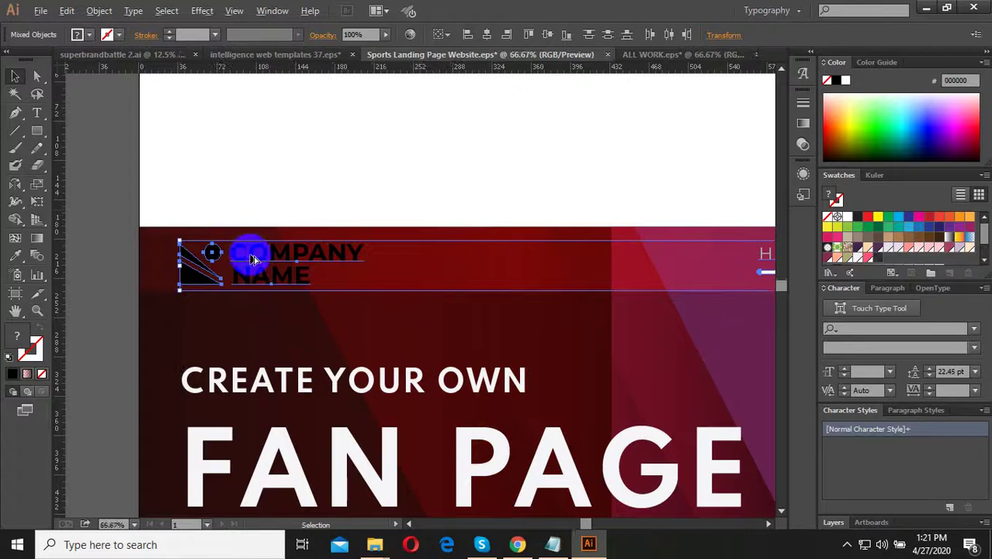
Zoom to the navigation menu and select its Home item.
key("ctrl+0")
left_click(381, 260)
key("ctrl+1")
left_click(469, 246)
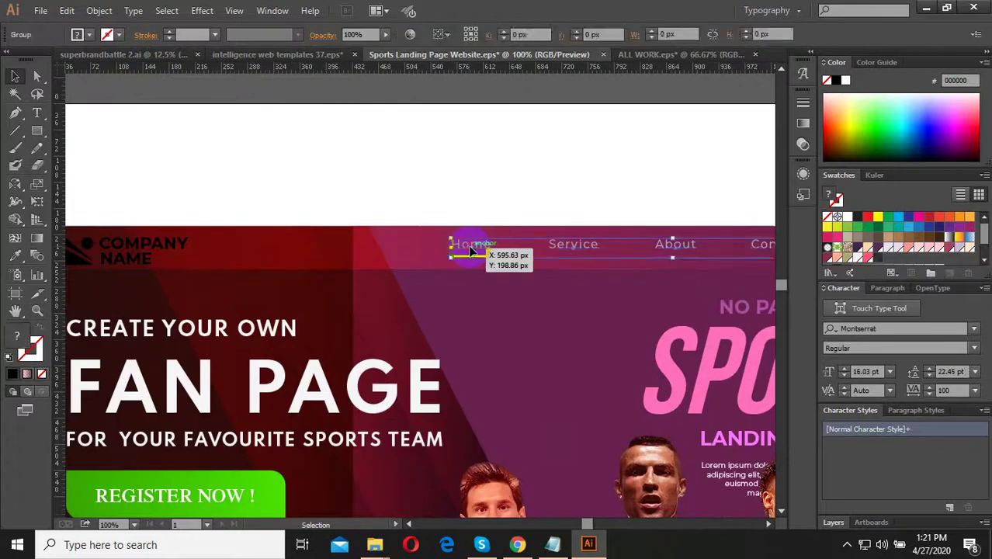
key("ctrl+minus")
key("ctrl+minus")
Set the Home–FAQ navigation text fill to white (FFFFFF), then exit isolation mode.
left_click_drag(468, 246, 427, 215)
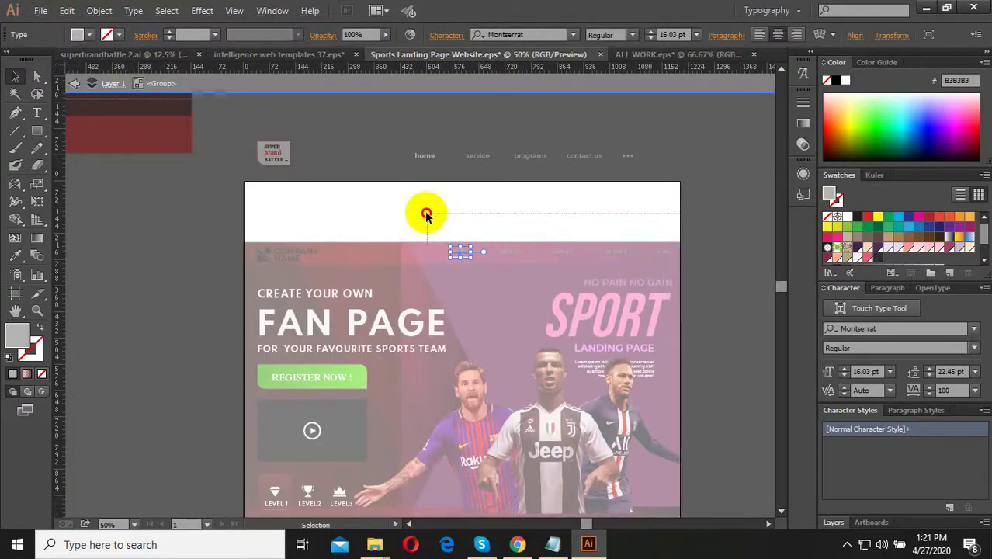
key("ctrl+plus")
key("ctrl+plus")
key("ctrl+plus")
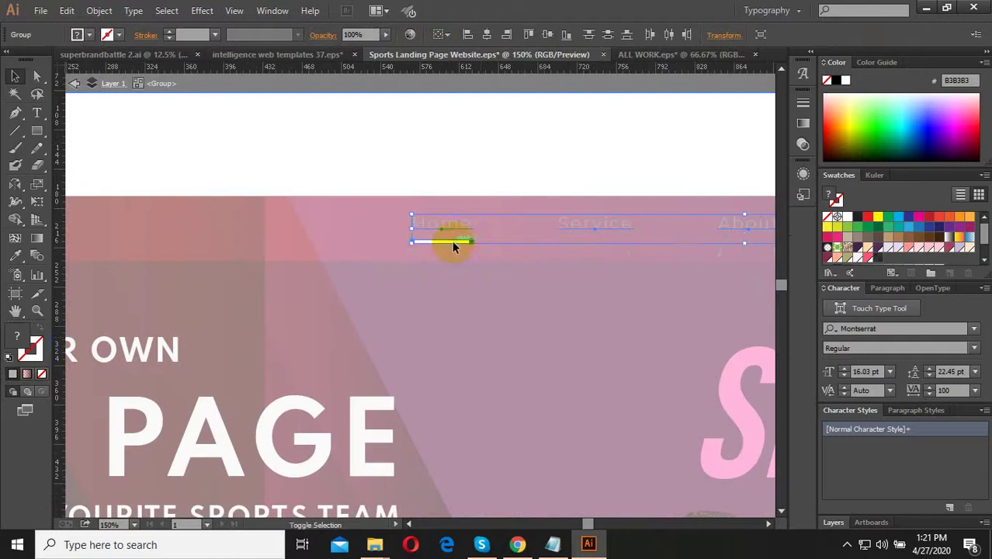
left_click(454, 243, "shift")
double_click(23, 335)
left_click_drag(230, 316, 167, 181)
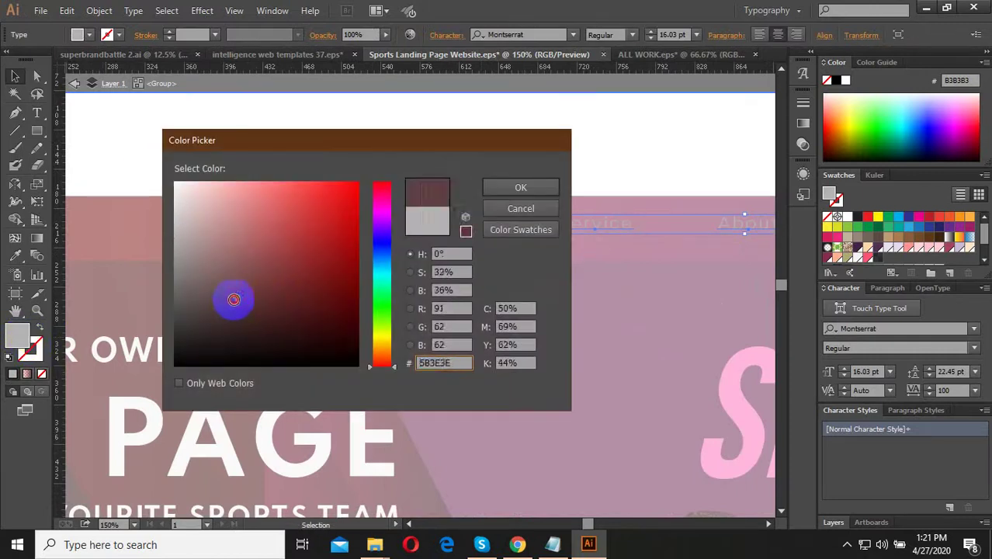
left_click(522, 189)
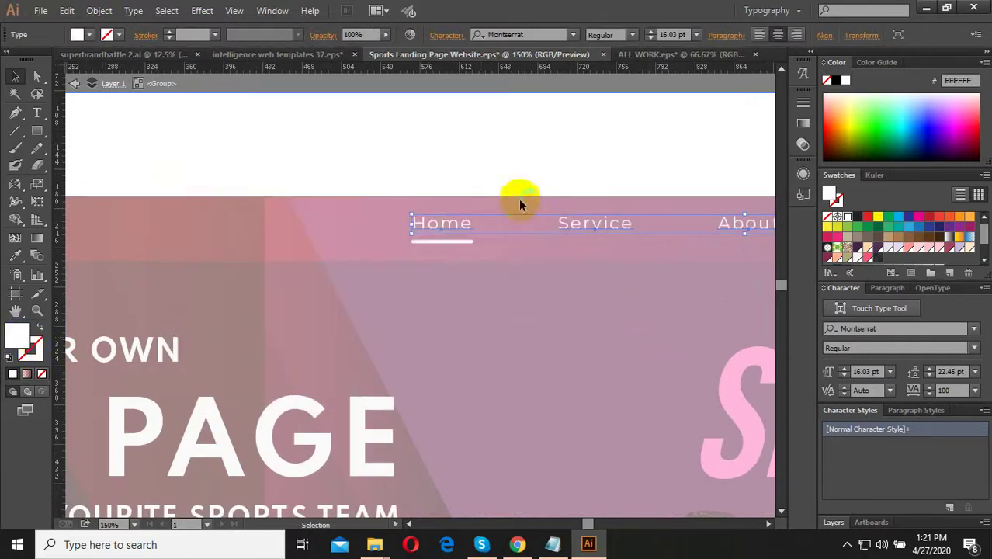
double_click(432, 284)
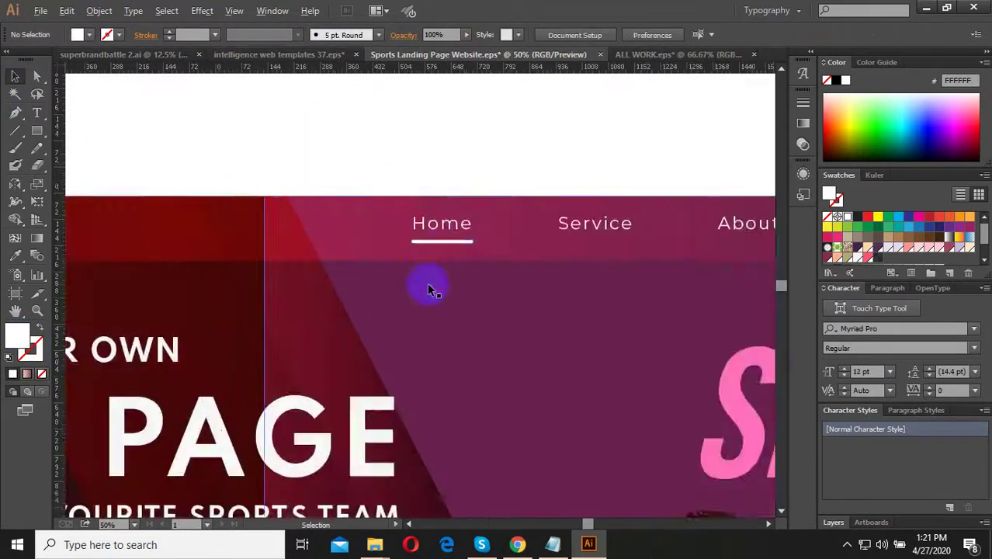
key("ctrl+minus")
key("ctrl+minus")
key("ctrl+minus")
scroll(280, 262, "up", 2)
Delete the Company Name logo and its leftover path from the header.
left_click(239, 270)
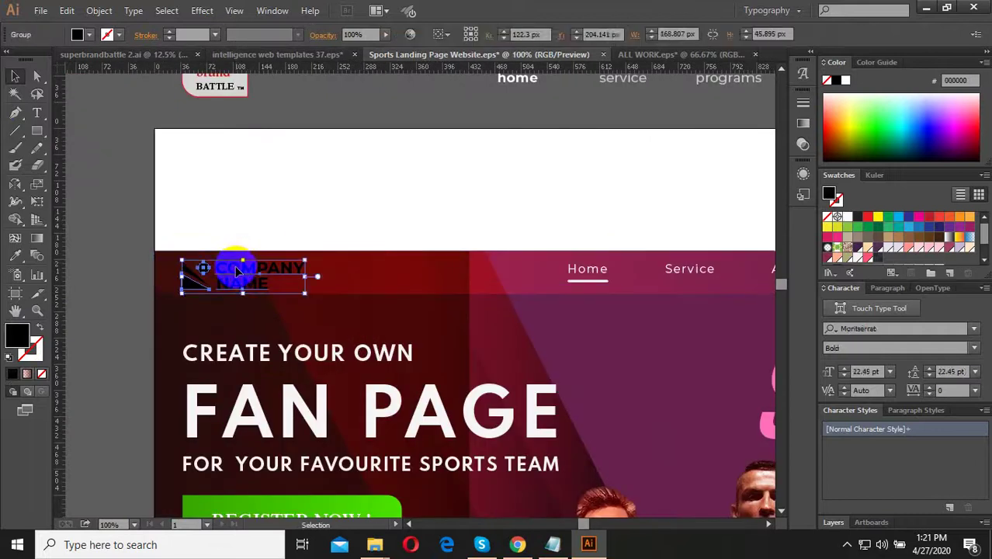
key("Delete")
scroll(181, 276, "up", 2)
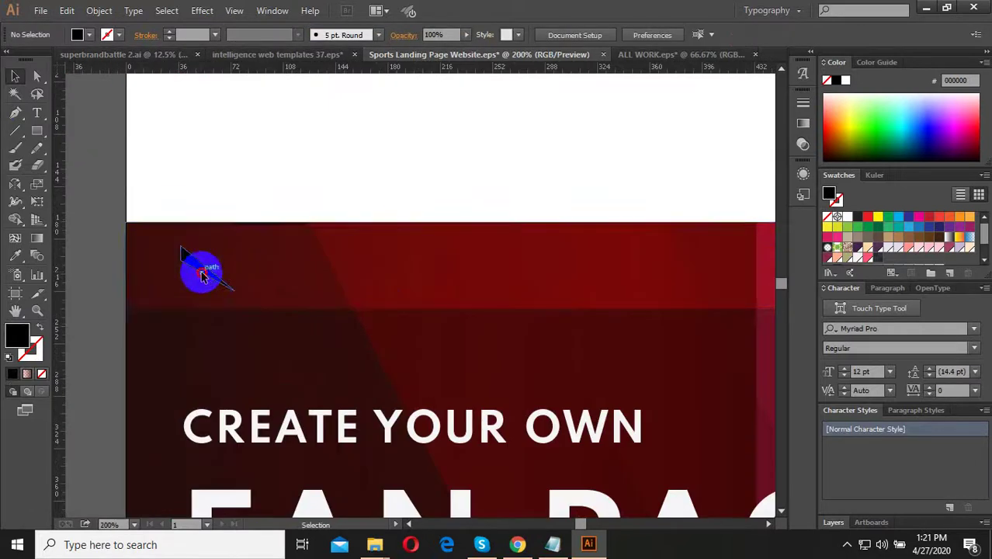
left_click(203, 273)
key("Delete")
scroll(410, 359, "down", 3)
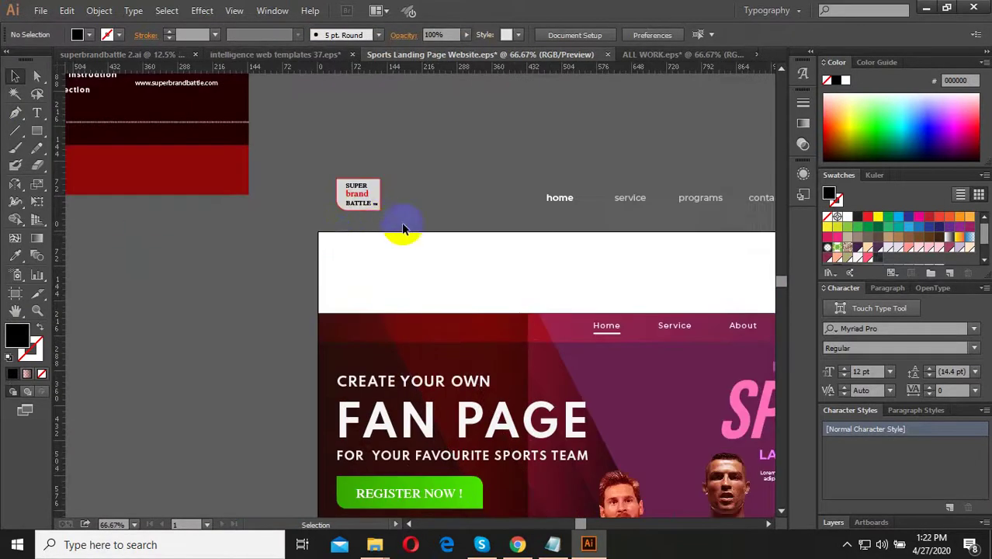
Move the SUPER brand BATTLE logo onto the red header and scale it down.
left_click_drag(359, 191, 358, 331)
scroll(370, 326, "up", 3)
left_click_drag(425, 286, 410, 295)
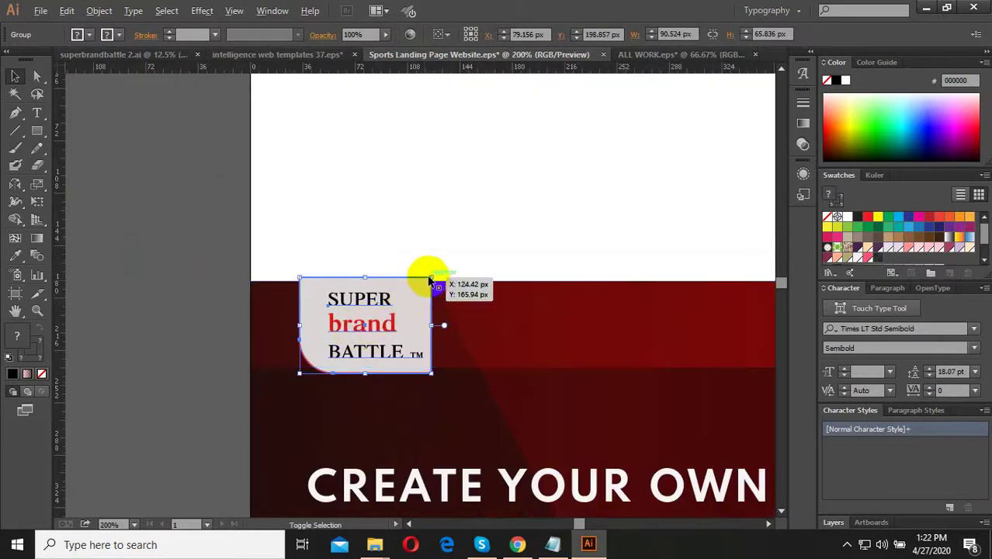
scroll(330, 357, "up", 1)
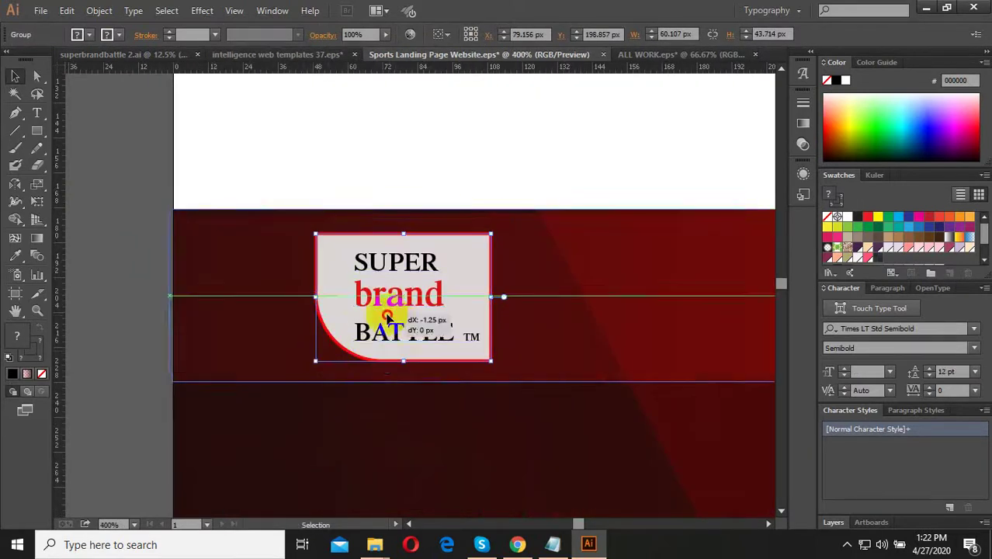
left_click(378, 313)
scroll(433, 308, "down", 2)
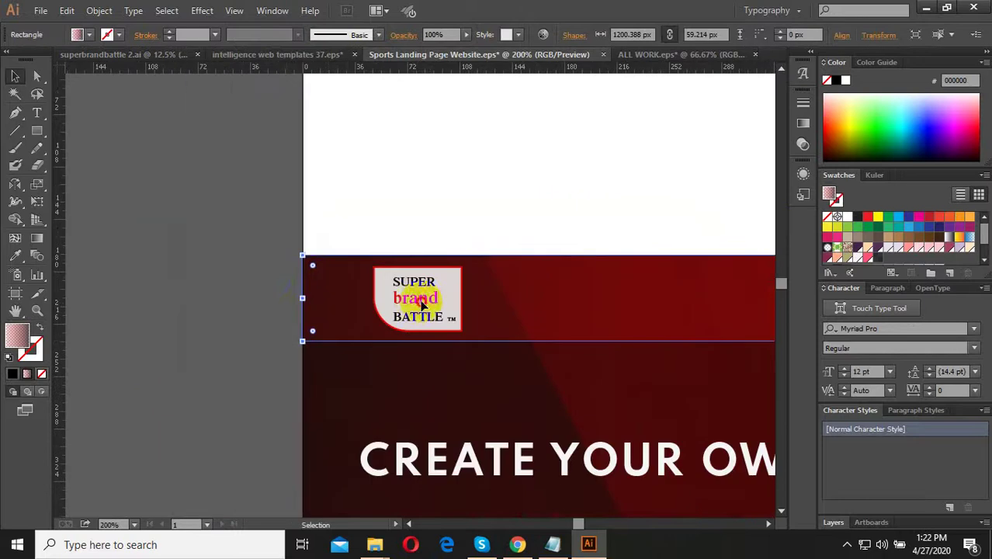
left_click(215, 295)
scroll(216, 295, "down", 3)
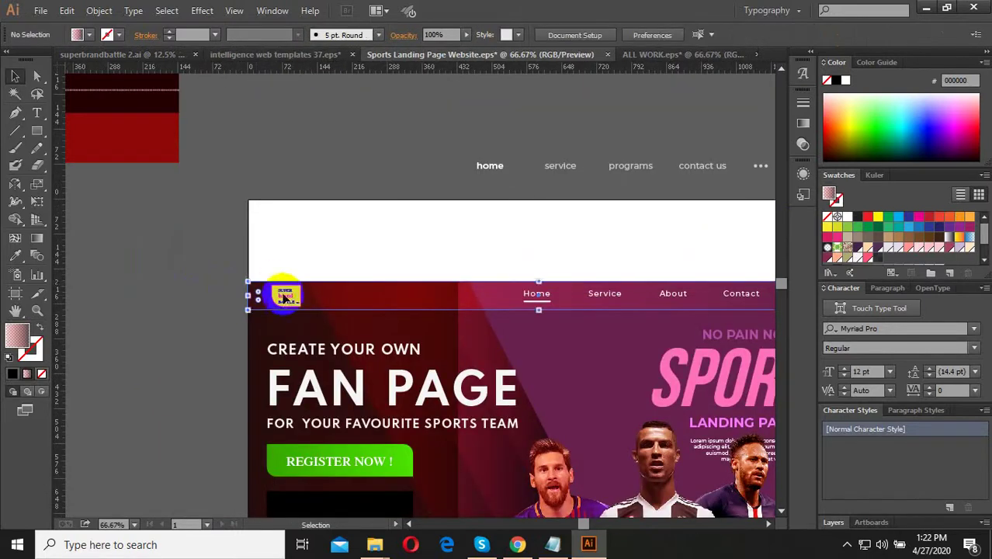
Group the SUPER brand BATTLE logo's parts and bring it in front of the header.
left_click(289, 299)
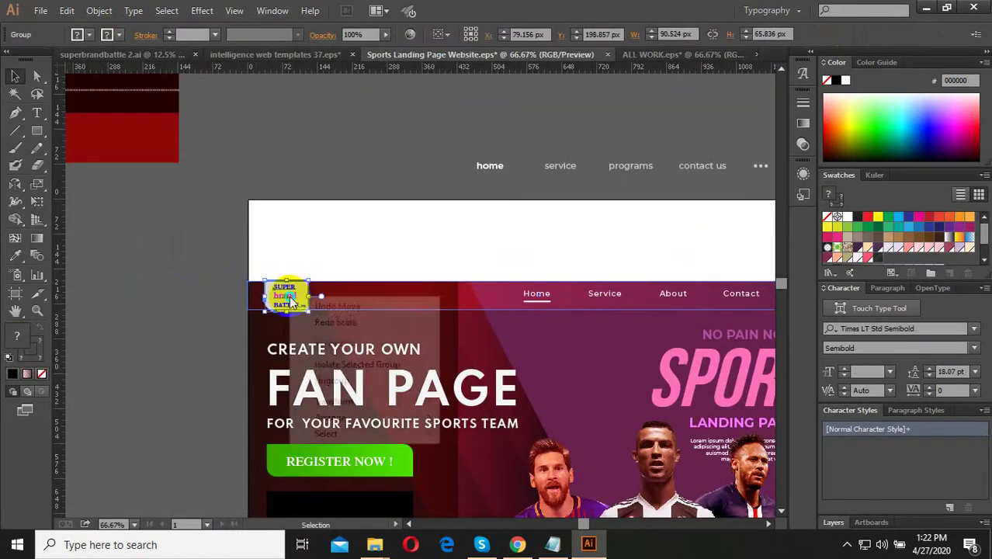
right_click(291, 299)
left_click(100, 11)
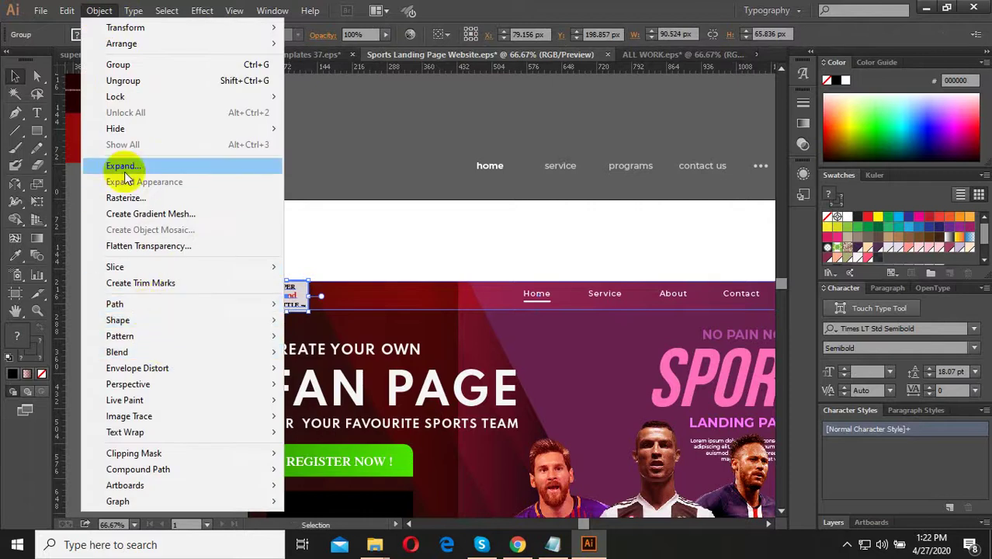
left_click(118, 64)
right_click(286, 300)
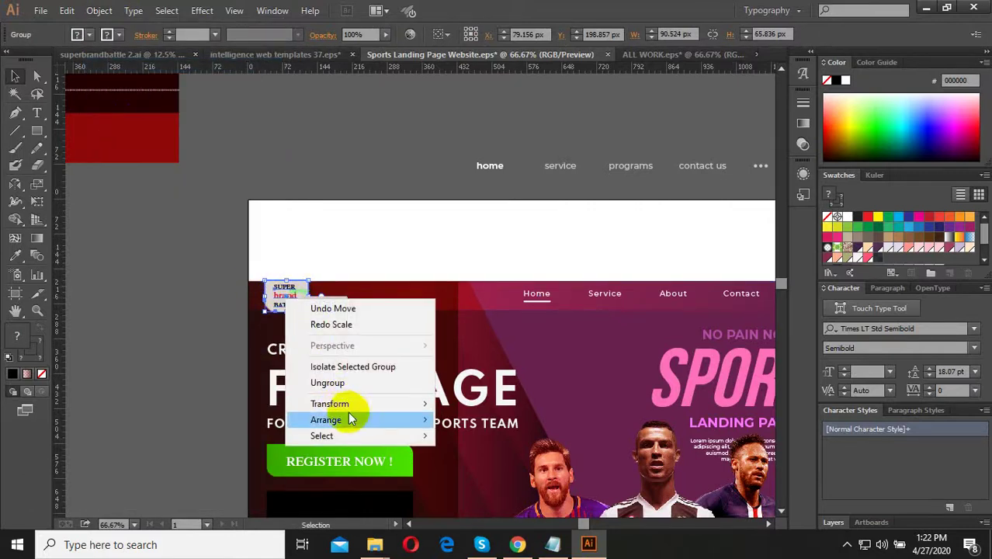
left_click(466, 417)
Fine-tune the logo's size and position in the header's top-left corner.
scroll(253, 293, "up", 2)
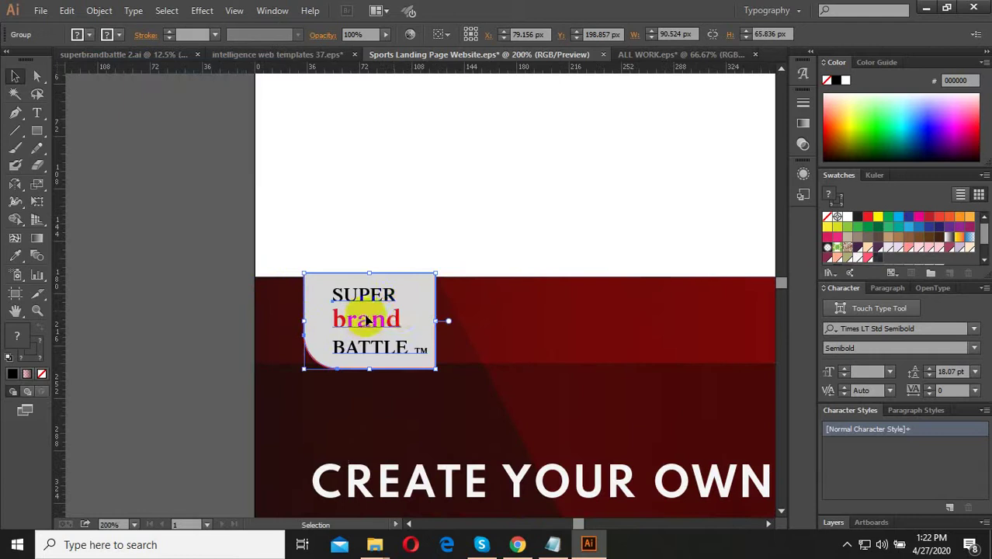
left_click_drag(437, 276, 415, 289)
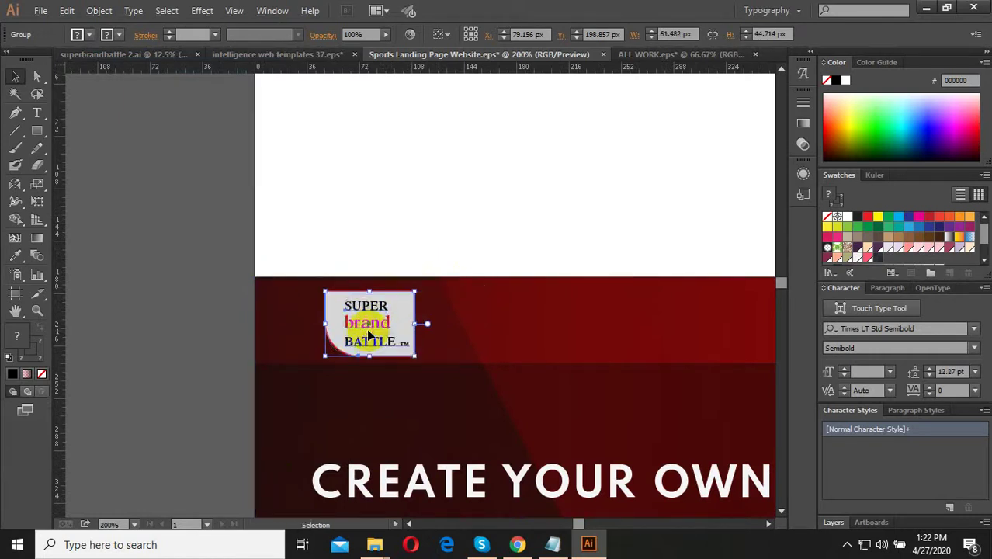
left_click_drag(370, 332, 388, 328)
scroll(387, 328, "up", 2)
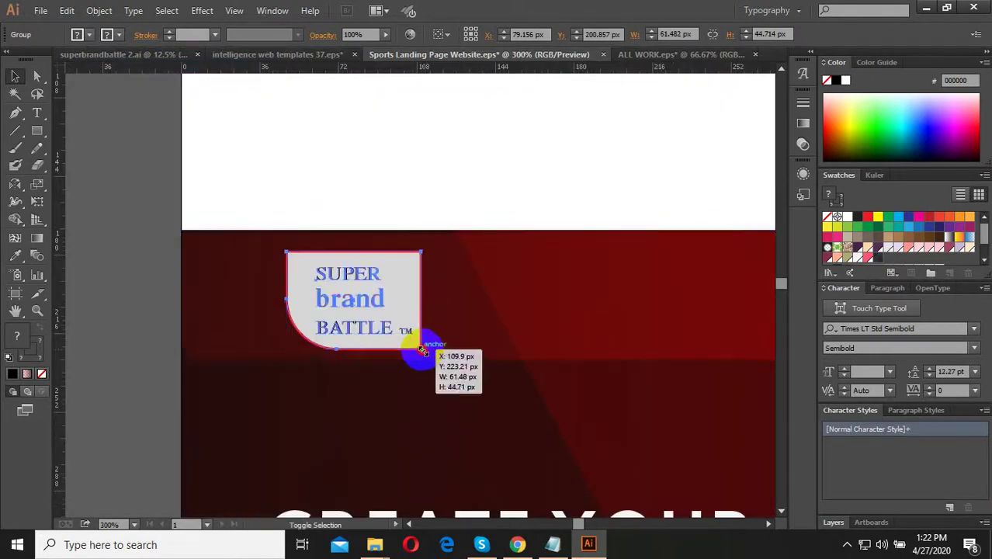
left_click_drag(424, 353, 368, 321)
scroll(367, 321, "down", 2)
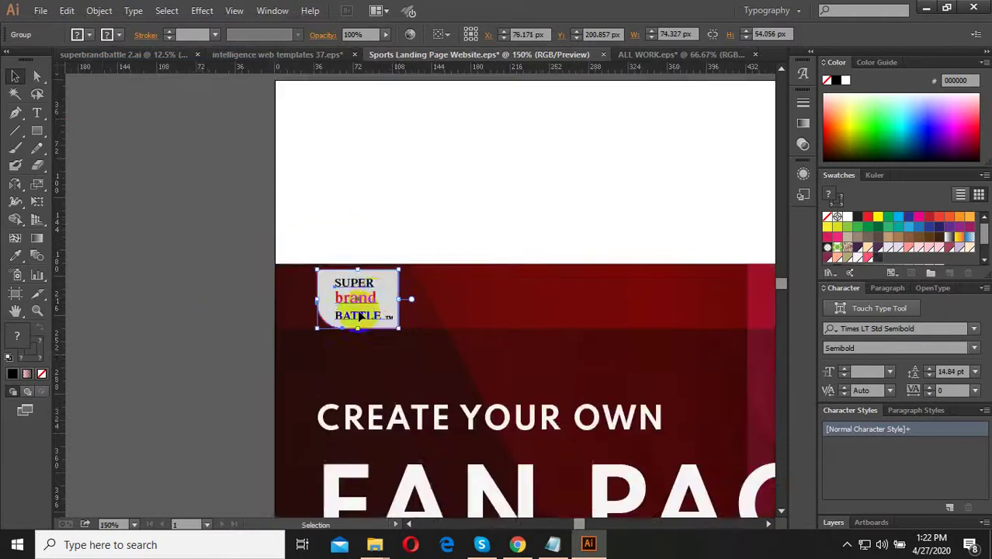
left_click(354, 259)
scroll(278, 337, "down", 3)
scroll(331, 272, "up", 1)
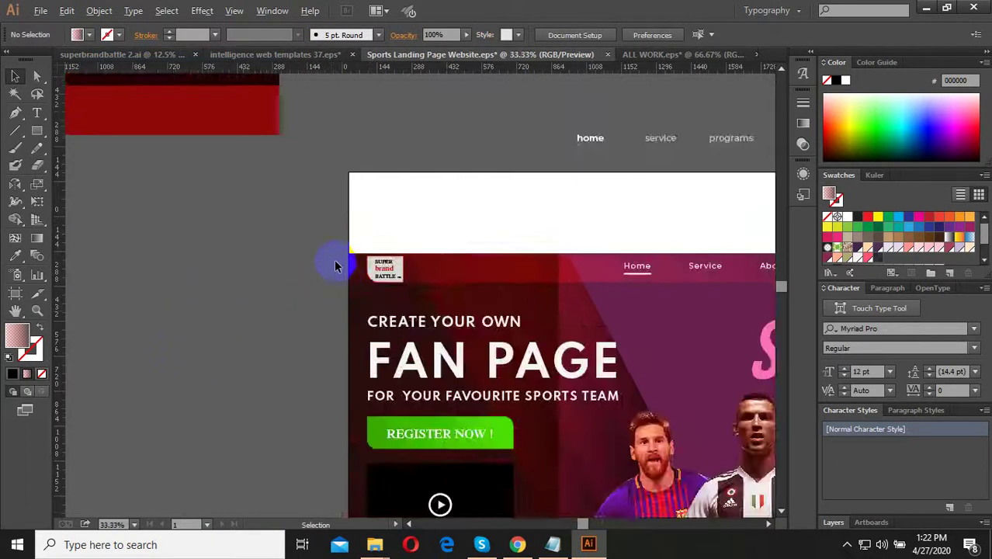
scroll(303, 295, "down", 2)
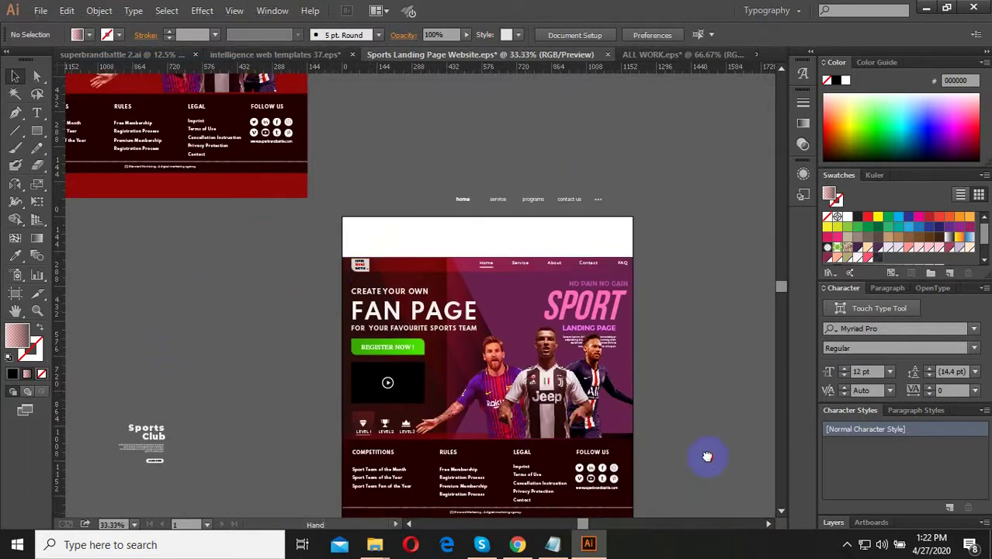
left_click_drag(708, 457, 672, 403)
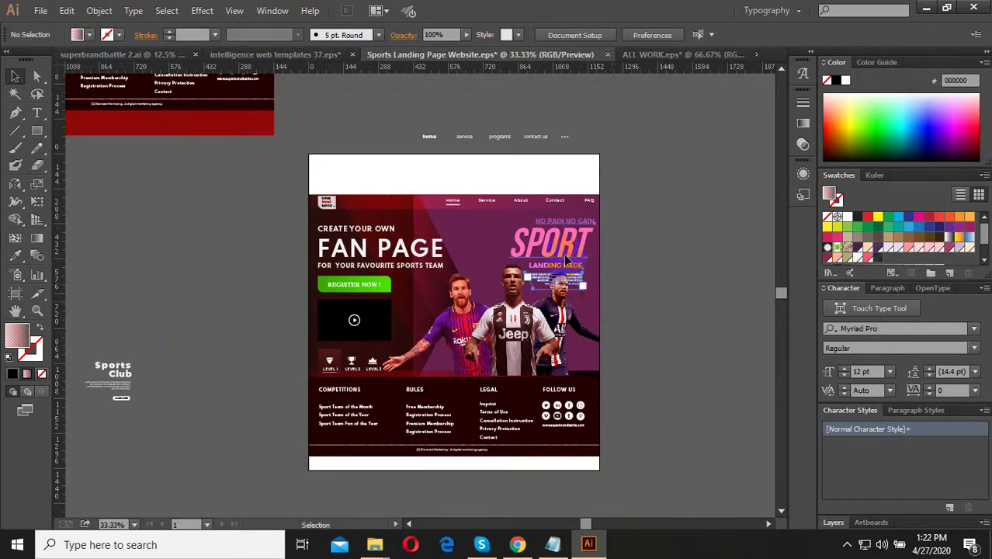
scroll(326, 365, "left", 1)
Select the Sports Club group, cancelling the mirroring options that opened by mistake.
scroll(306, 372, "left", 1)
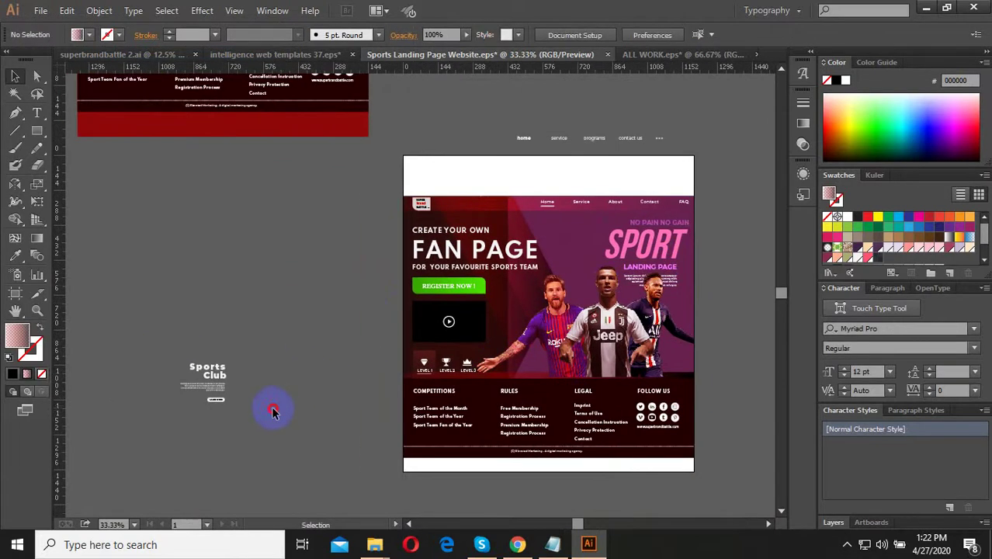
left_click(204, 405)
scroll(205, 409, "up", 3)
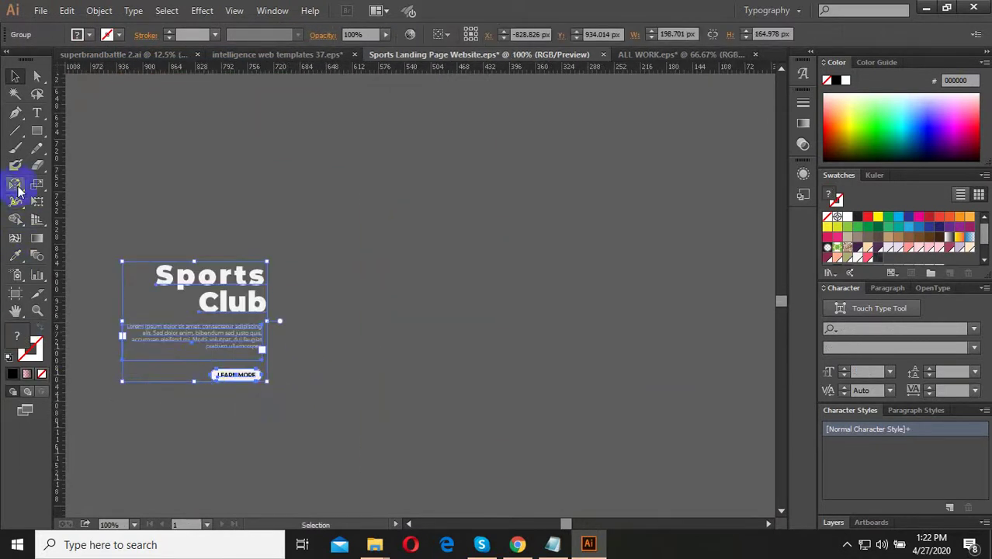
double_click(16, 186)
left_click(689, 360)
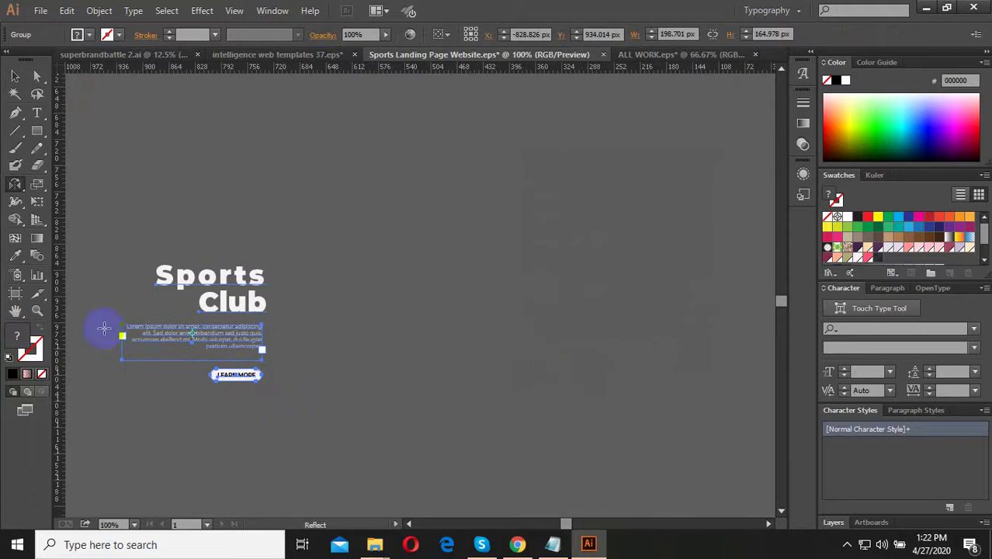
left_click(339, 216)
scroll(230, 318, "up", 2)
left_click(247, 284)
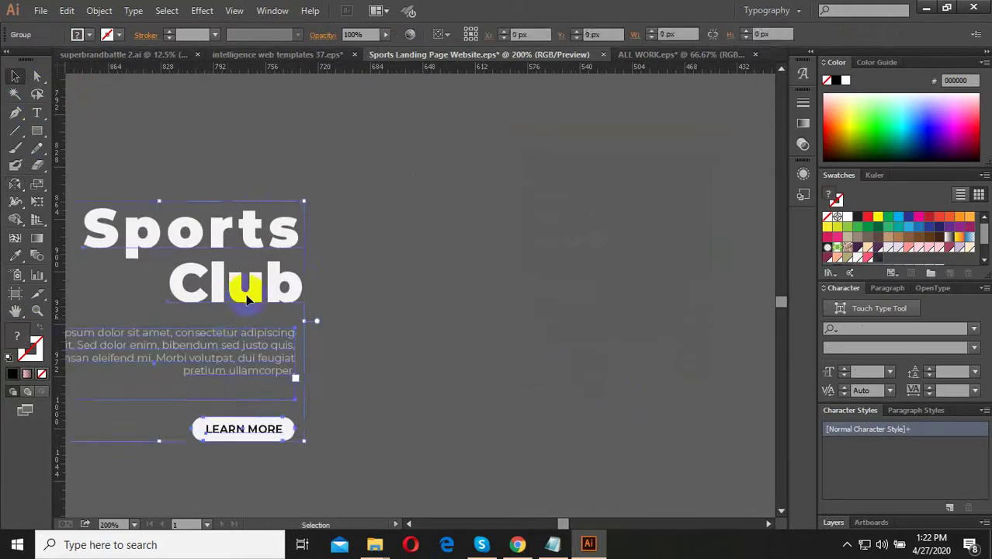
scroll(292, 347, "down", 1)
Ungroup the Sports Club block, then undo a first move and left-align of the body text.
right_click(241, 268)
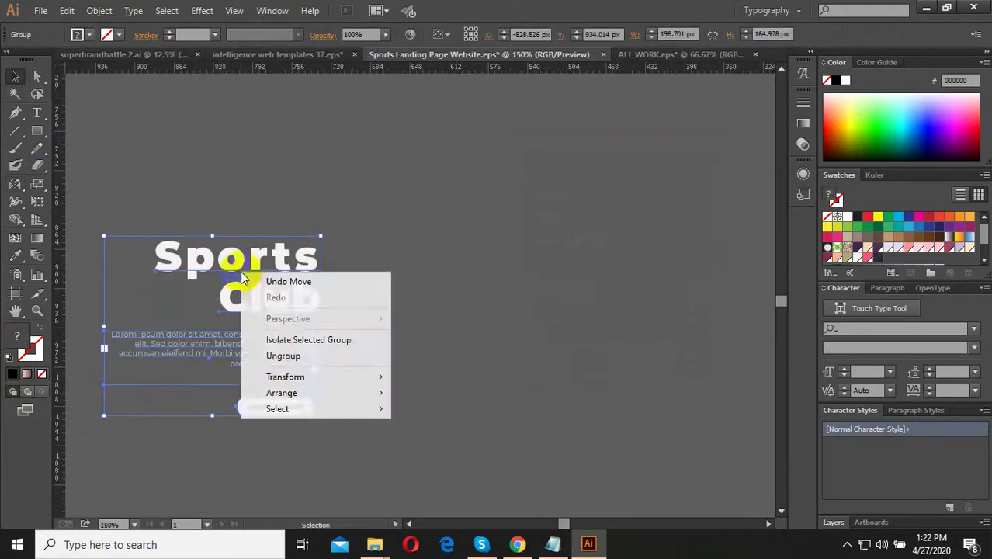
left_click(284, 350)
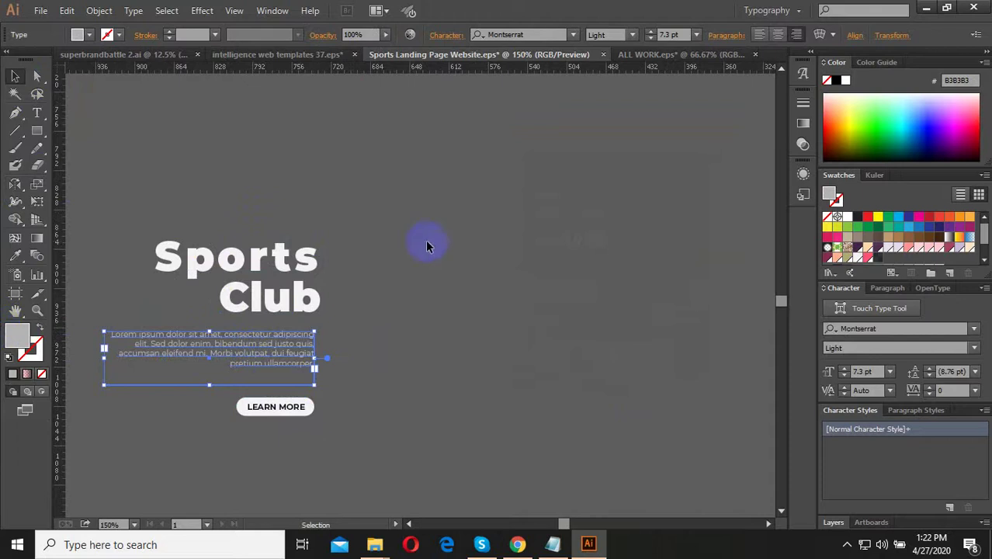
left_click_drag(278, 349, 533, 393)
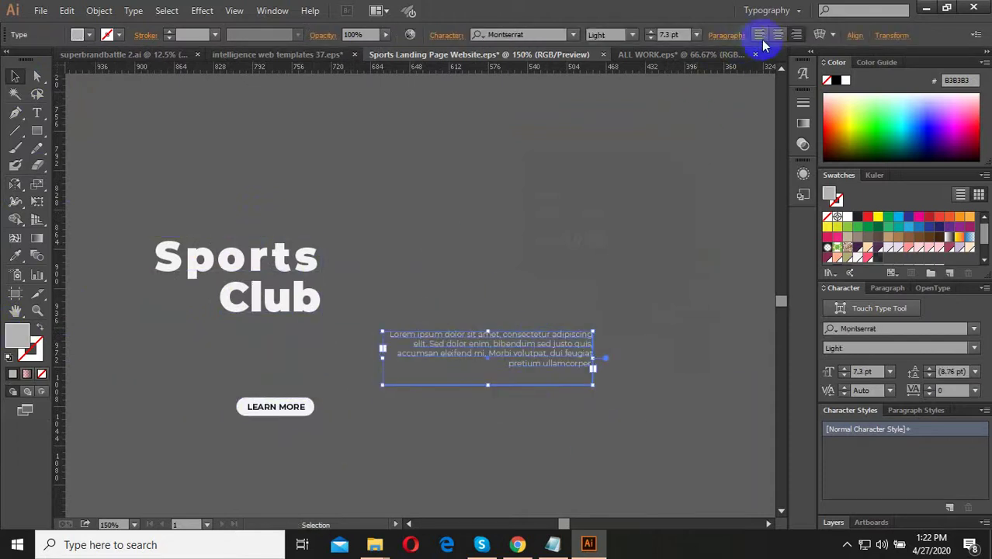
left_click(760, 35)
left_click(537, 174)
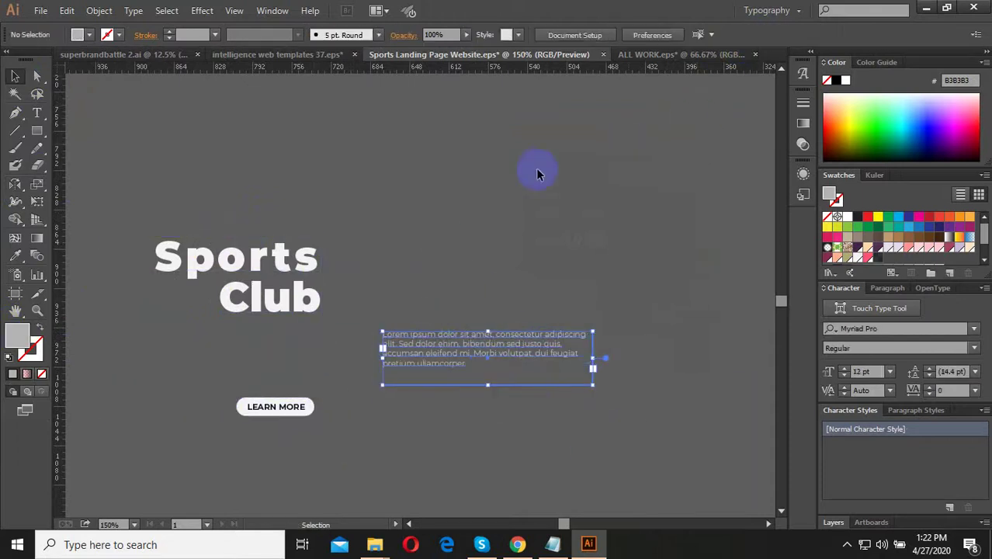
left_click(257, 243)
key("ctrl+z")
key("ctrl+z")
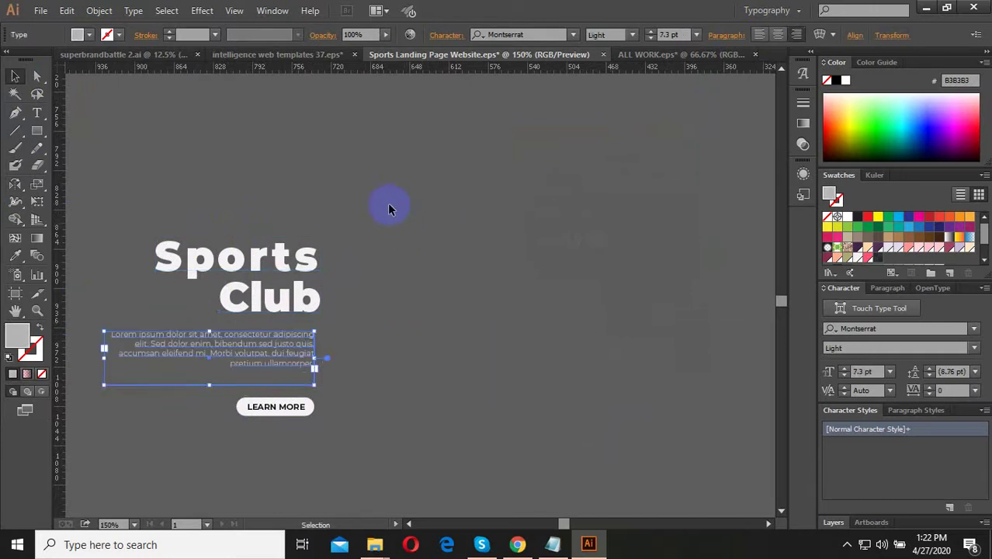
Left-align the body paragraph and shift it about 104 px right beneath the heading.
left_click_drag(221, 423, 410, 216)
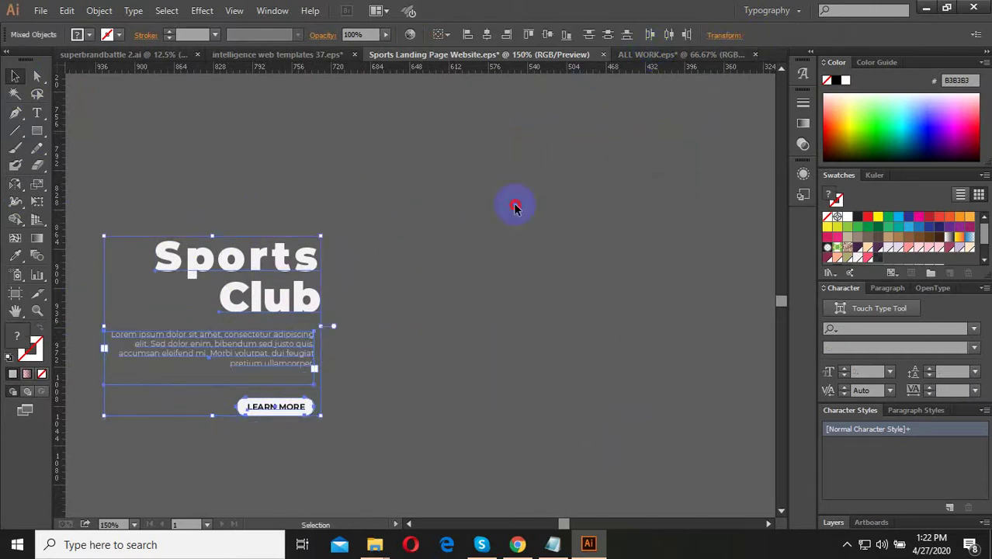
left_click_drag(514, 207, 324, 336)
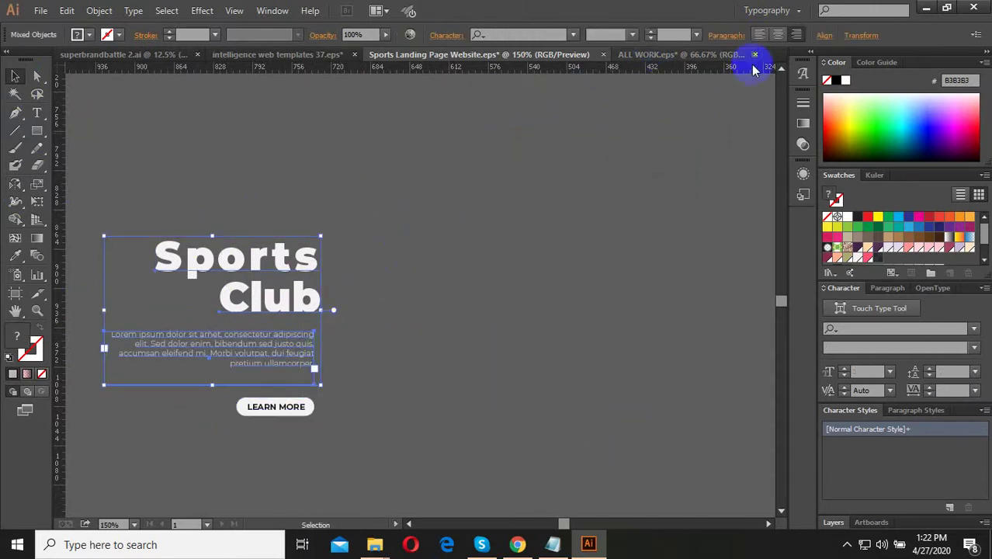
left_click(760, 35)
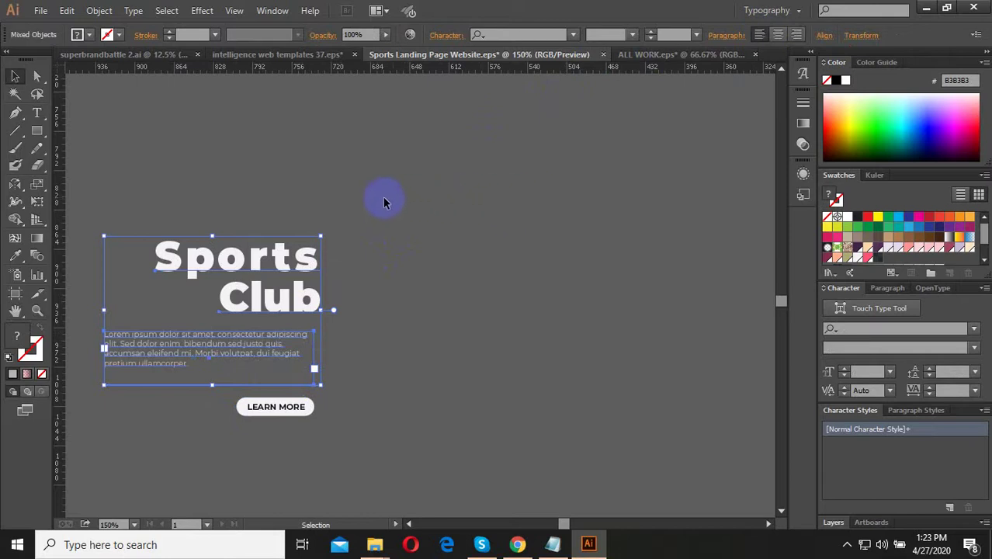
left_click(426, 233)
left_click_drag(252, 351, 333, 348)
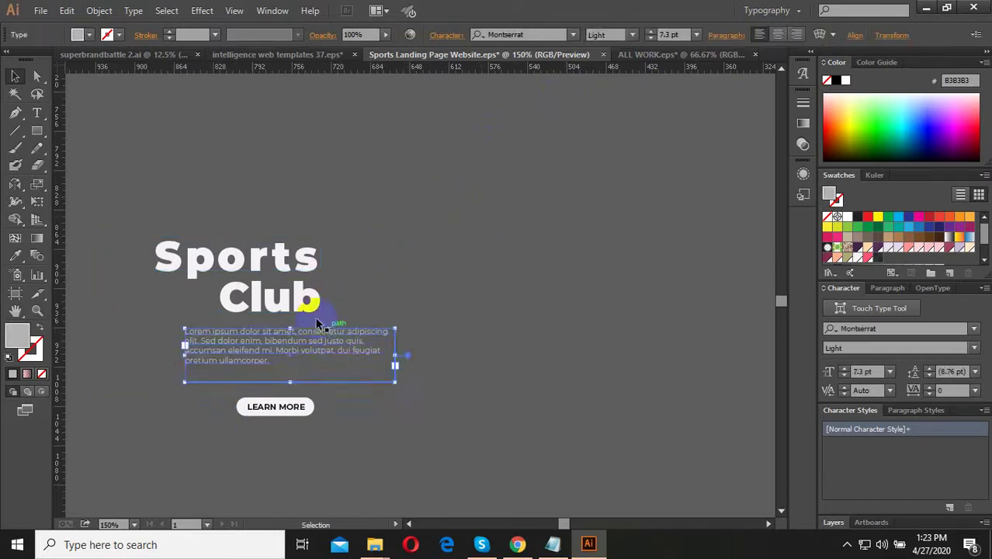
Enter the Sports Club heading group for editing and zoom in on it.
left_click(282, 302)
double_click(226, 298)
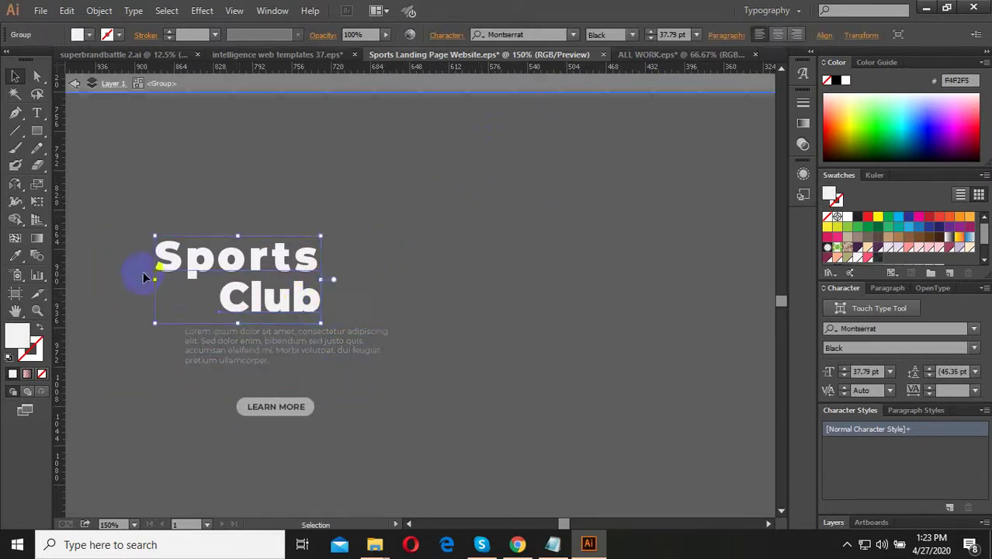
key("ctrl+plus")
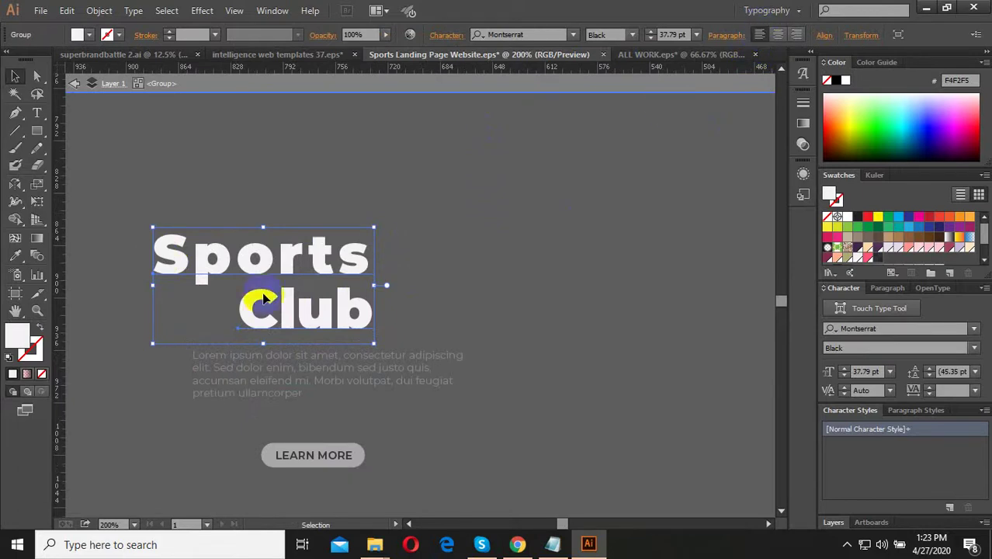
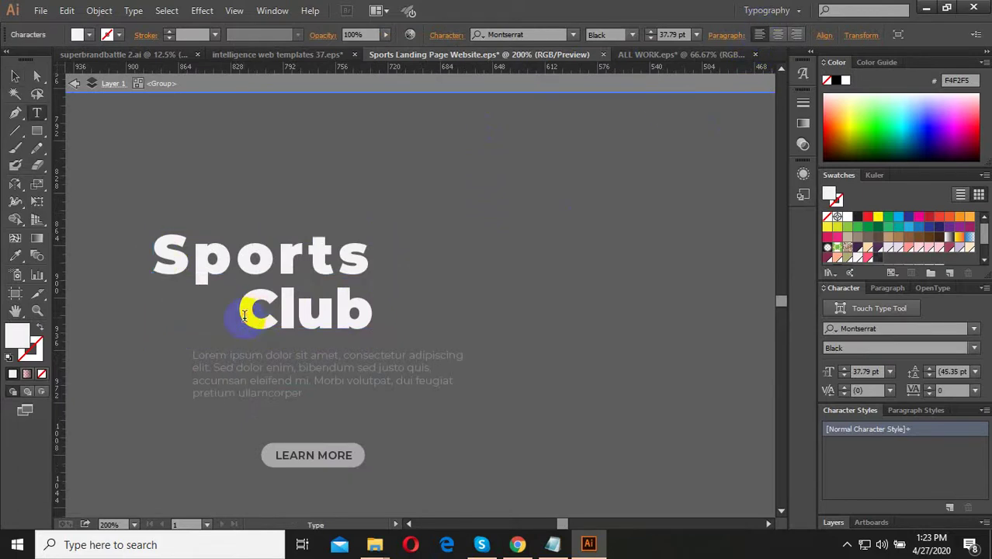
Restack Sports directly above Club as a left-aligned heading and delete the leftover Club copy.
key("Escape")
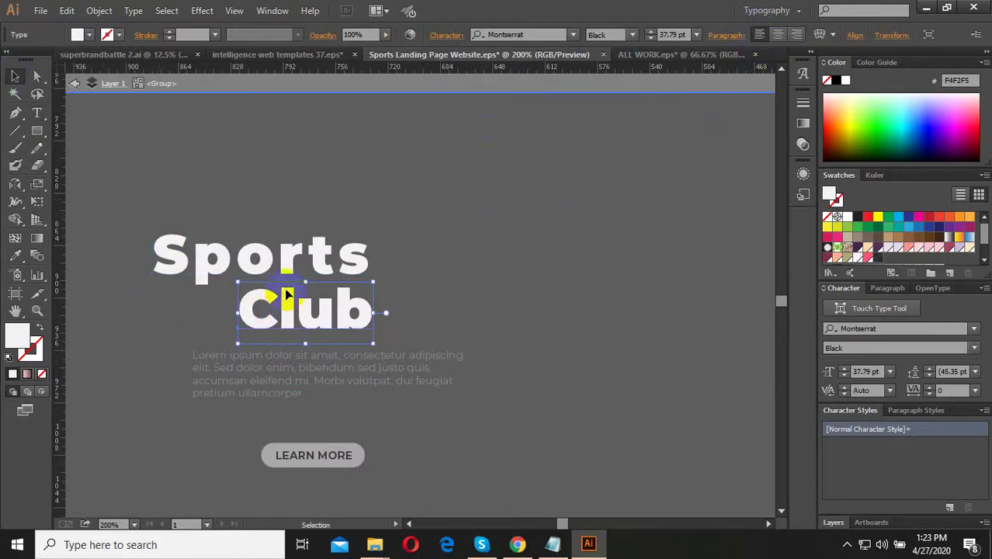
key("ctrl+minus")
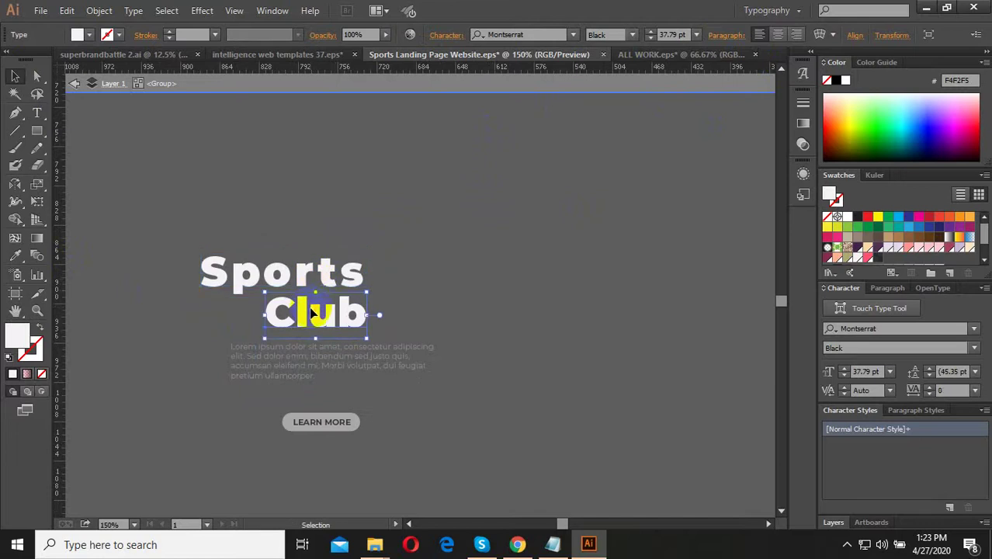
left_click_drag(308, 280, 318, 164)
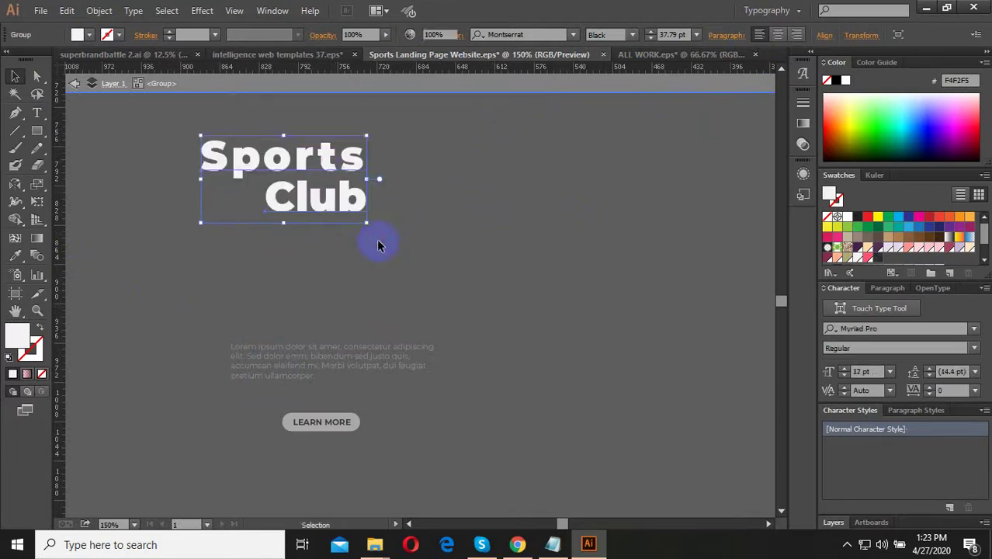
mouse_move(328, 213)
left_mouse_down()
mouse_move(316, 322)
mouse_move(289, 331)
left_mouse_up()
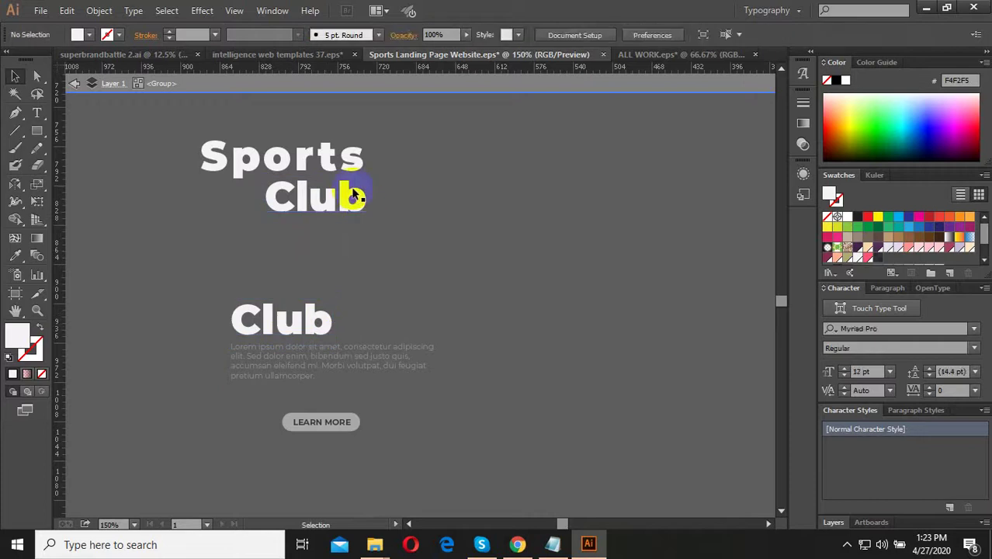
left_click_drag(266, 165, 283, 277)
left_click_drag(420, 221, 270, 148)
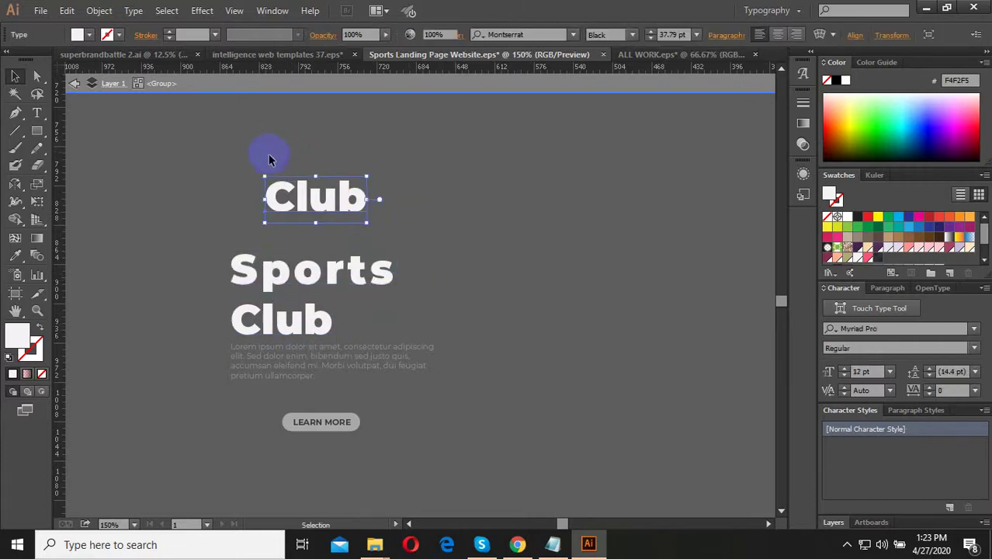
key("Delete")
scroll(317, 219, "down", 2)
scroll(291, 383, "up", 1)
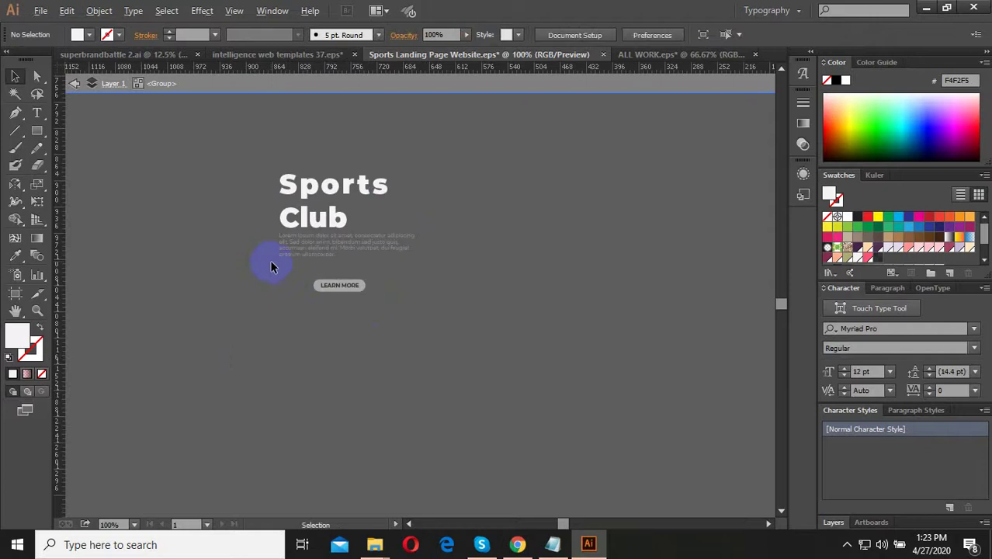
Move the LEARN MORE button left so it sits just under the paragraph.
double_click(389, 338)
left_click(339, 285)
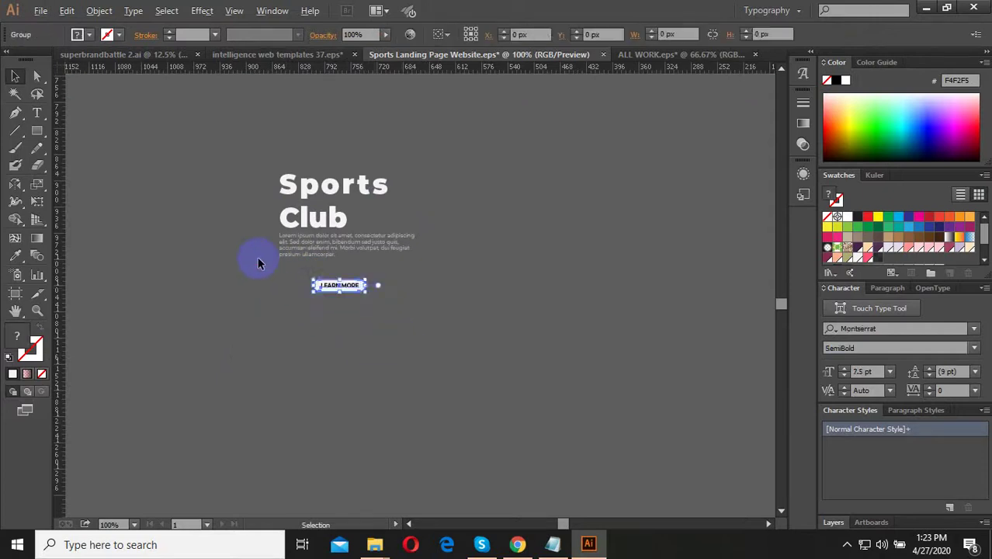
scroll(259, 262, "up", 3)
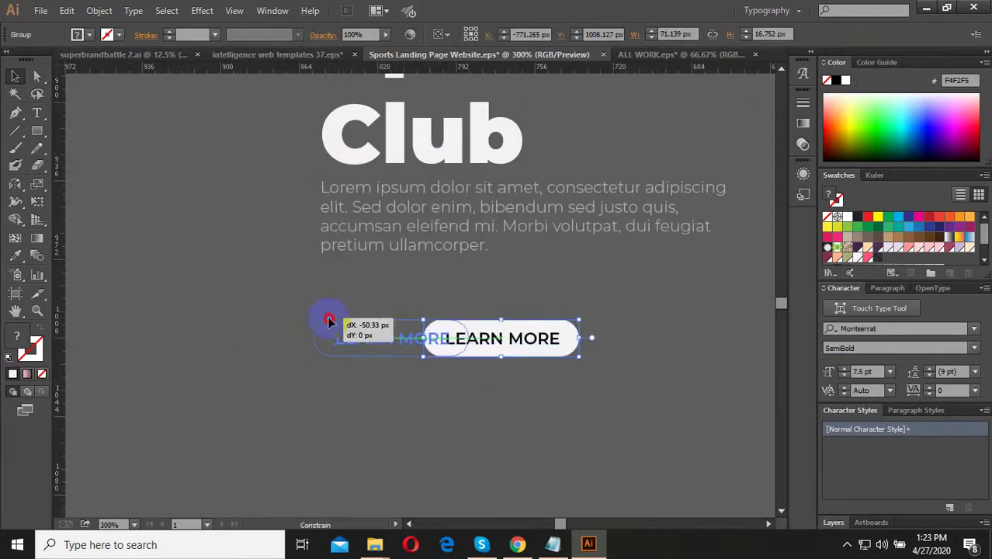
mouse_move(439, 338)
left_mouse_down()
mouse_move(336, 339)
mouse_move(380, 363)
mouse_move(436, 323)
left_mouse_up()
left_click(278, 358)
scroll(478, 401, "down", 2)
scroll(380, 362, "up", 2)
left_click(420, 323)
left_click(439, 374)
left_click(339, 377)
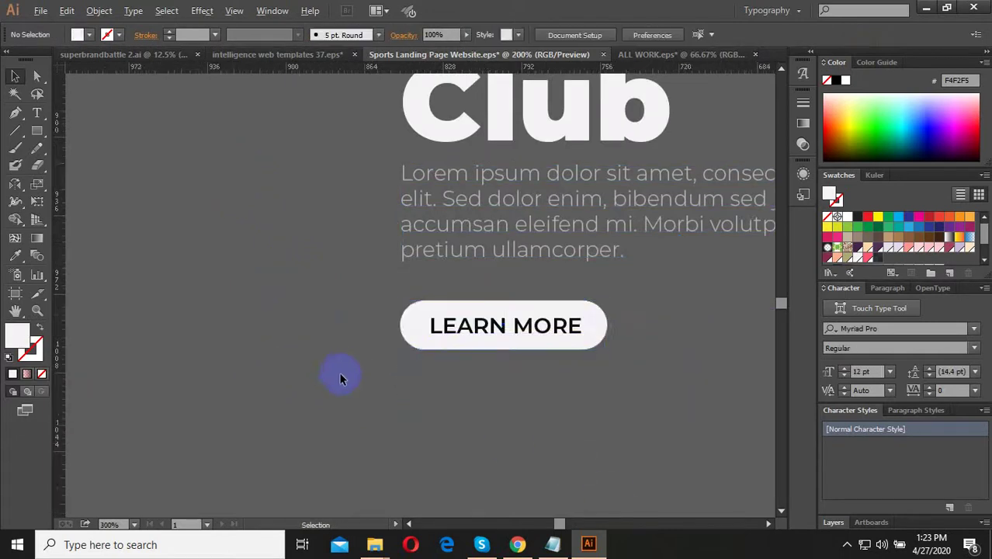
scroll(340, 377, "down", 2)
scroll(434, 297, "up", 1)
Shift the paragraph and button down slightly and select the heading, paragraph and button together.
mouse_move(398, 312)
left_mouse_down()
mouse_move(435, 296)
mouse_move(346, 320)
left_mouse_up()
left_click(360, 439)
scroll(359, 440, "down", 2)
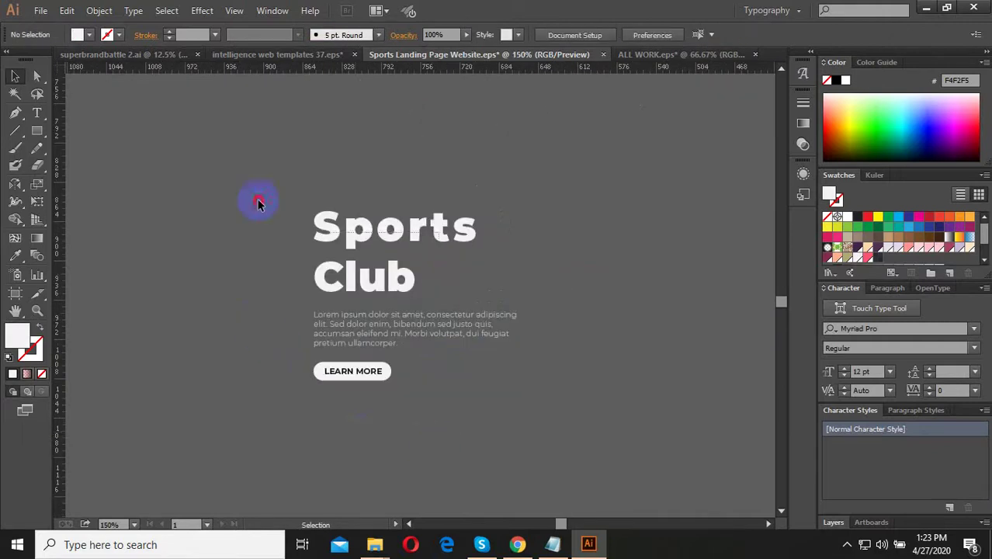
left_click_drag(259, 202, 404, 389)
scroll(324, 313, "down", 4)
Group the Sports Club heading, paragraph and button, and move the SPORT heading off the page.
right_click(295, 278)
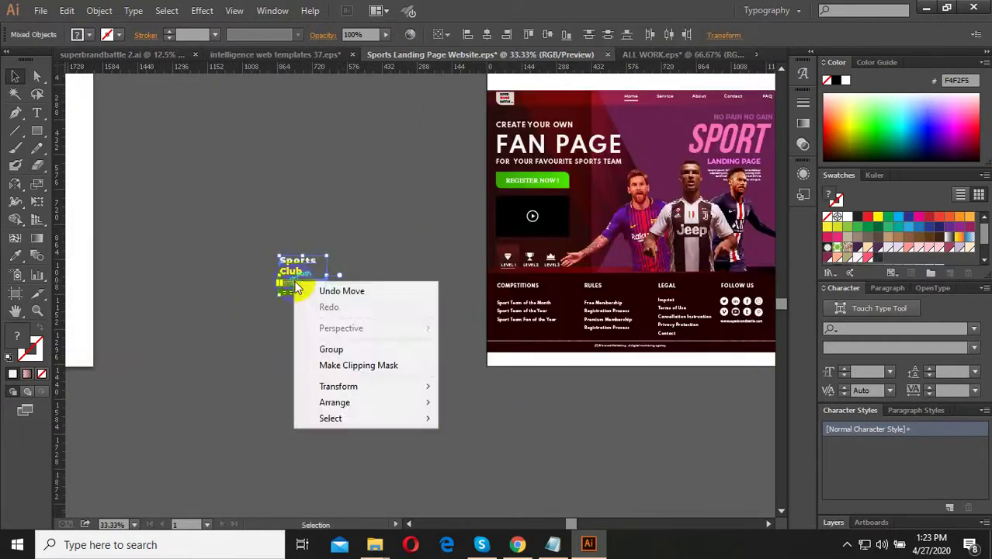
left_click(342, 344)
scroll(326, 341, "up", 2)
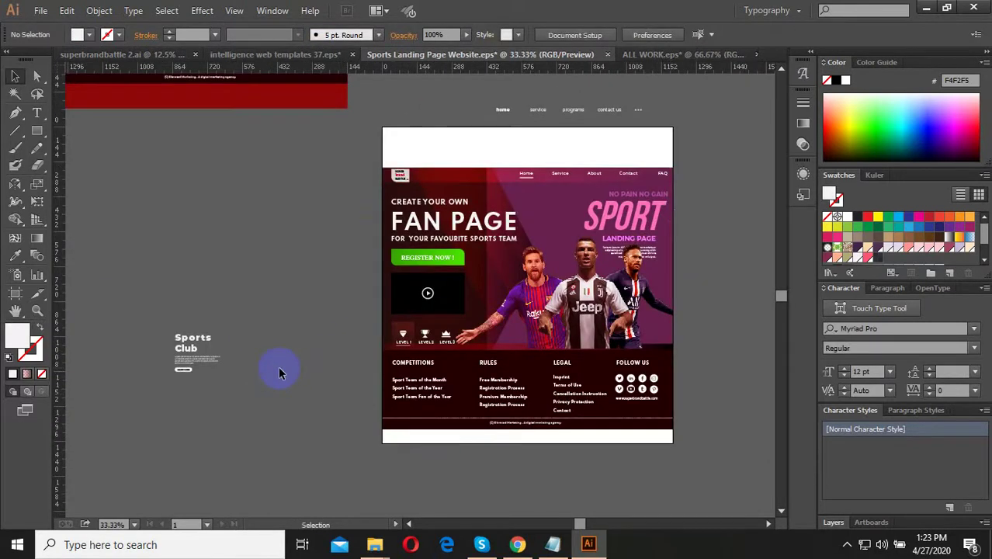
left_click(432, 234)
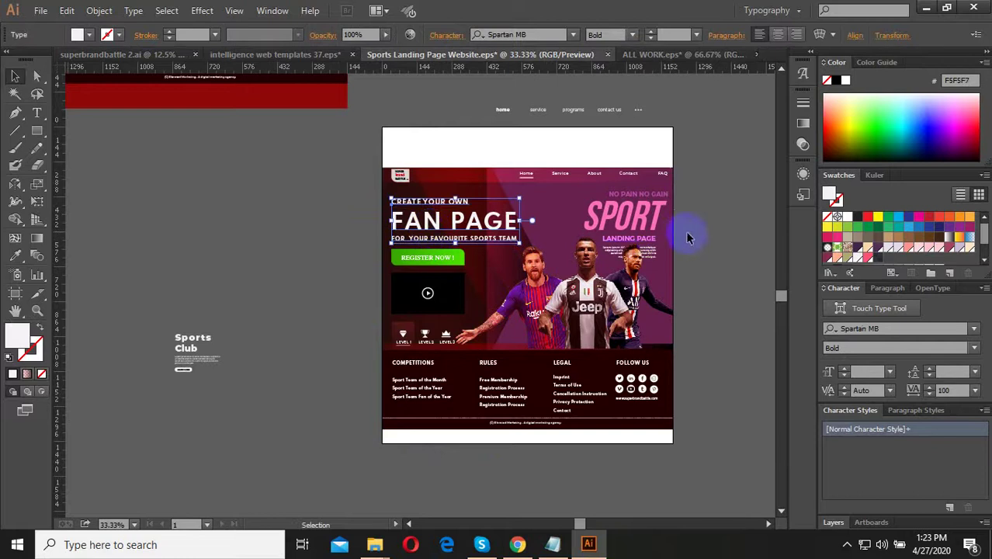
left_click(613, 217)
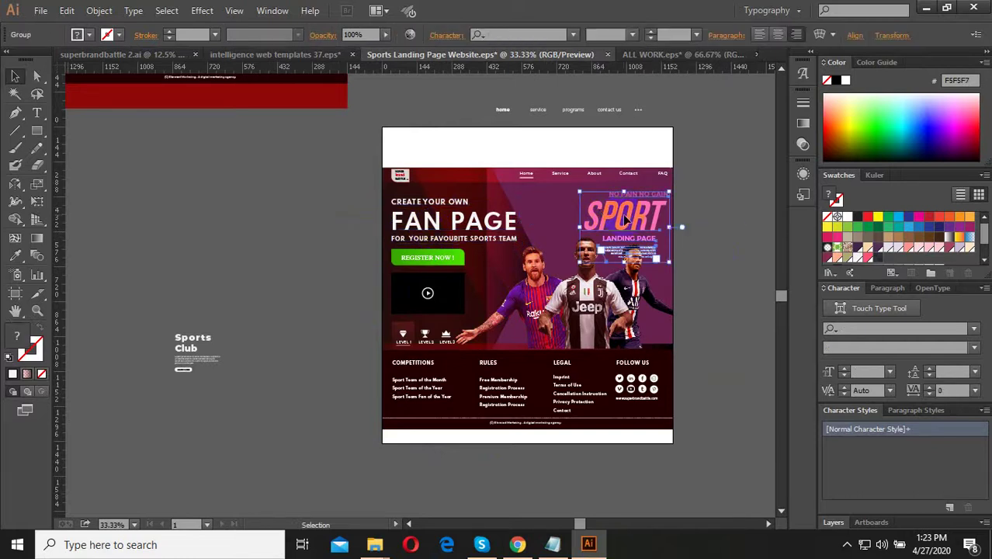
left_click_drag(626, 221, 155, 216)
Try the Sports Club block at the page's top-right, undo the scale-up, and move it back off.
left_click(110, 410)
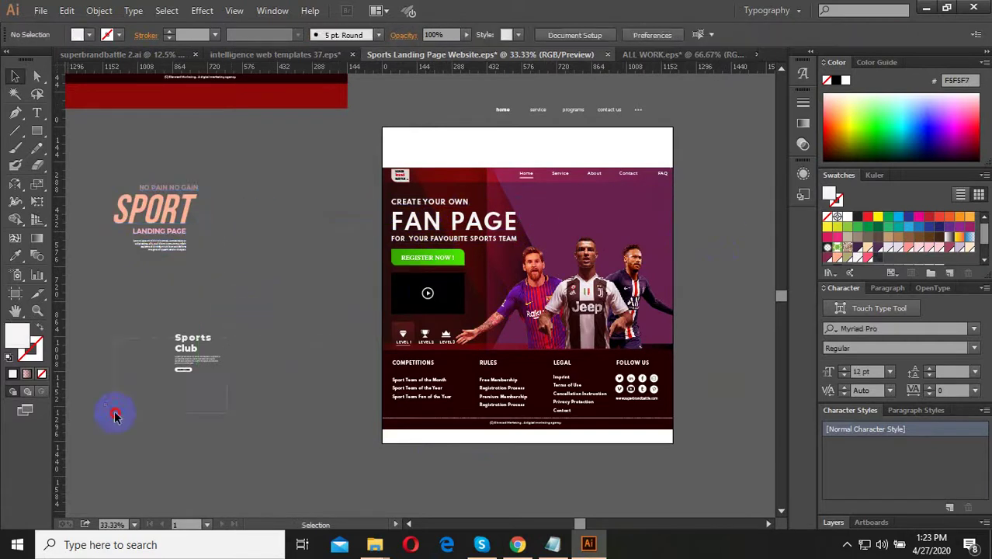
left_click(194, 360)
left_click_drag(194, 359, 617, 222)
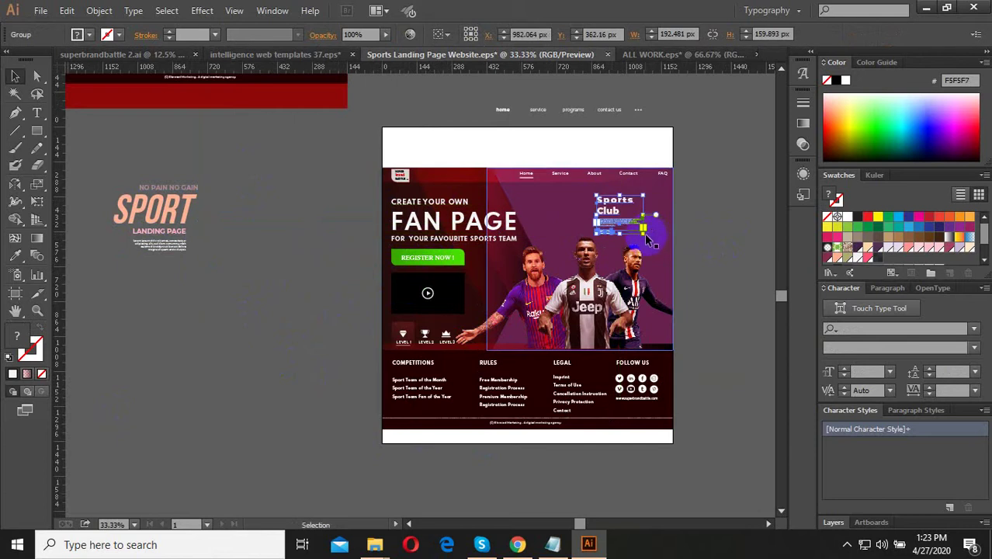
left_click_drag(644, 228, 680, 281)
left_click(714, 249)
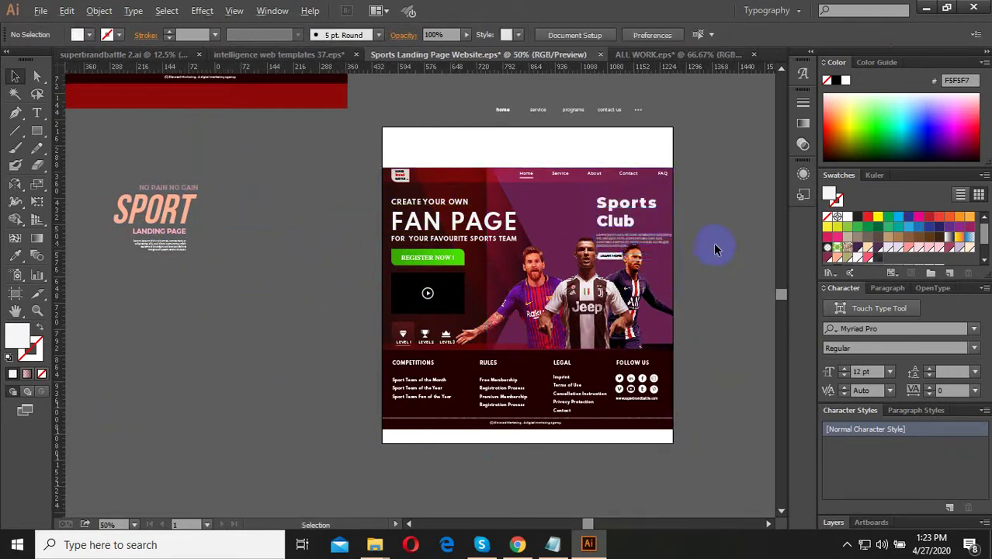
scroll(713, 246, "up", 1)
key("ctrl+z")
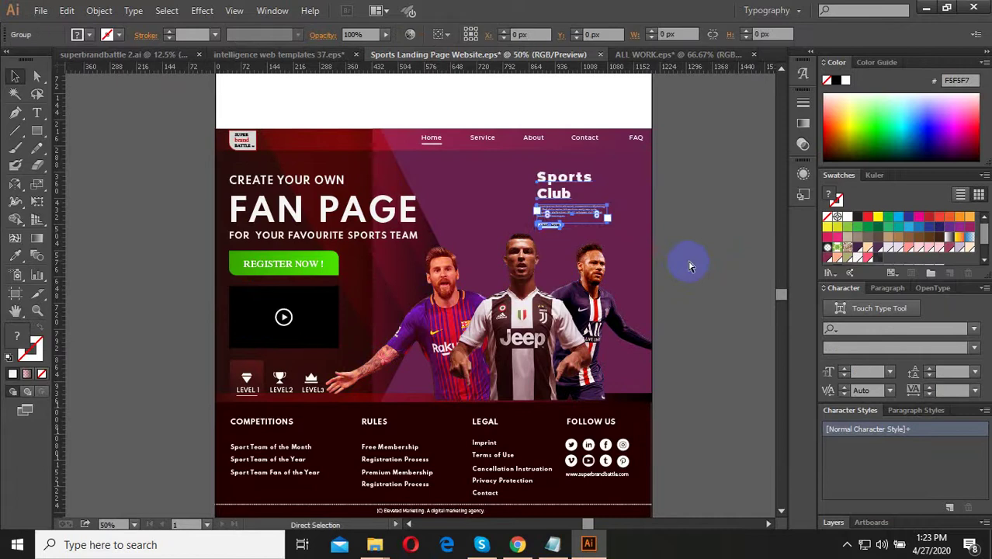
scroll(684, 259, "down", 1)
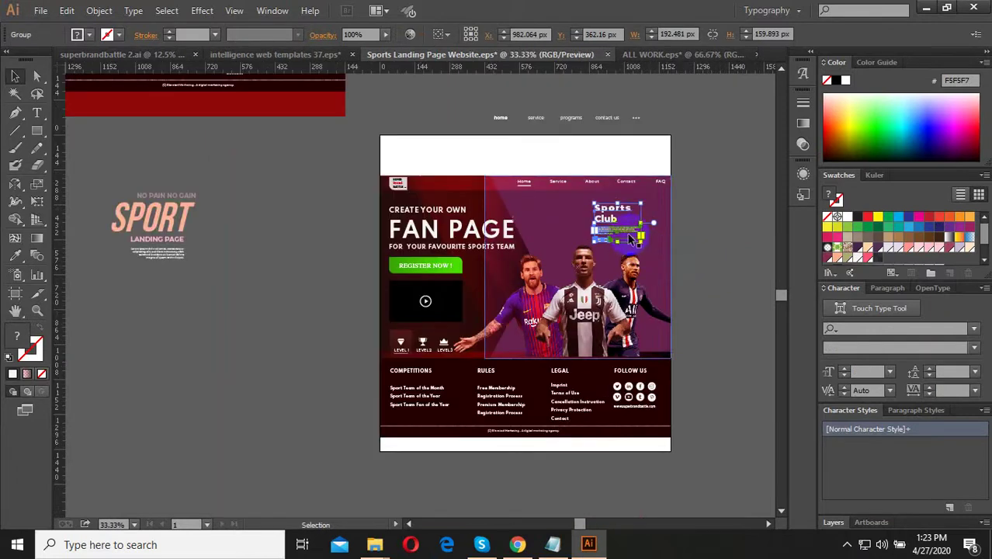
left_click_drag(660, 203, 206, 336)
Put the SPORT heading back on the page and bring it to the front.
left_click_drag(144, 223, 630, 237)
left_click(733, 264)
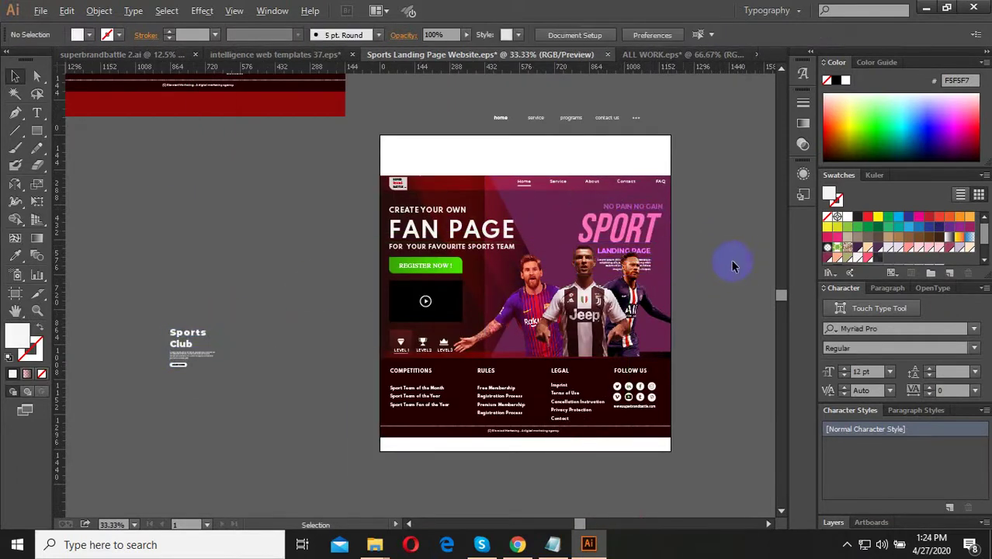
scroll(727, 255, "up", 1)
right_click(554, 212)
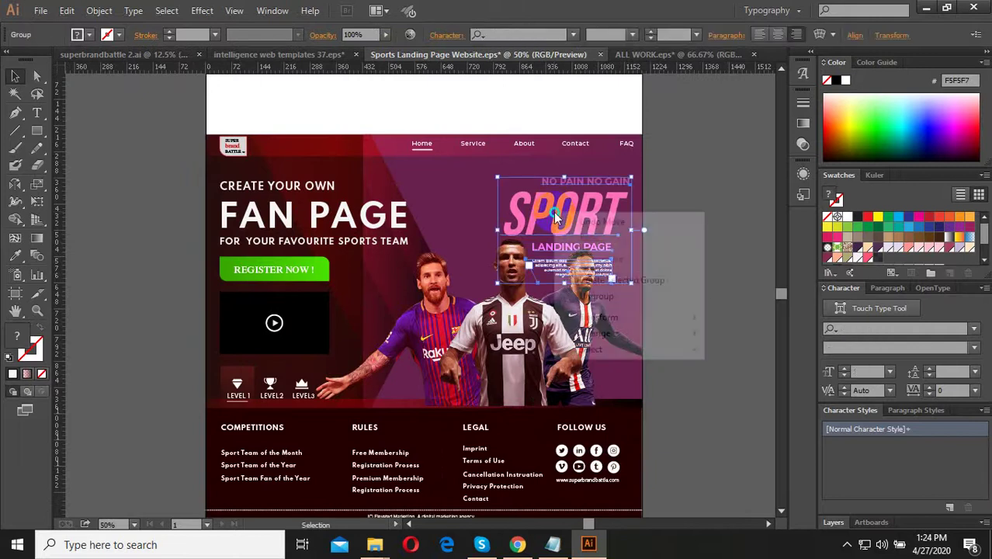
left_click(704, 334)
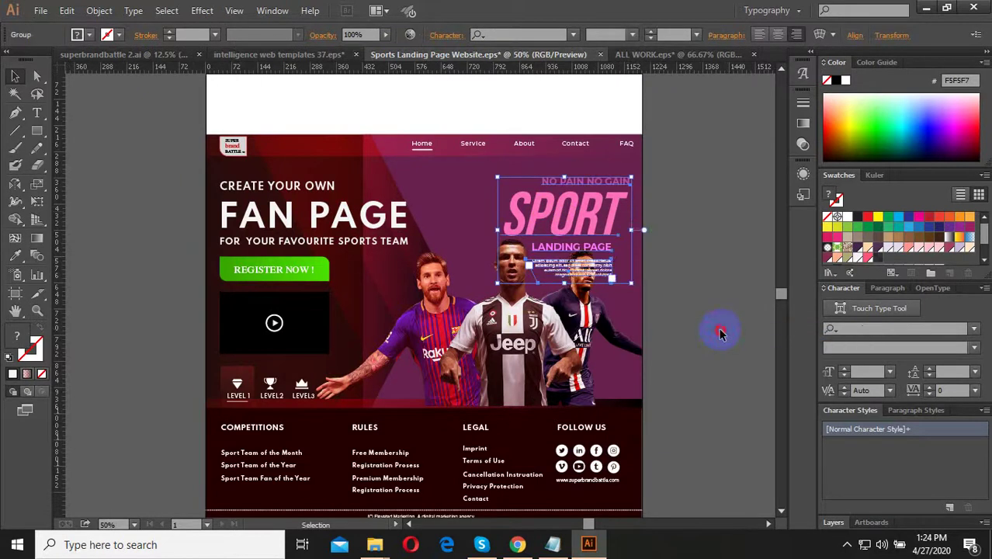
left_click(698, 258)
scroll(698, 259, "up", 1)
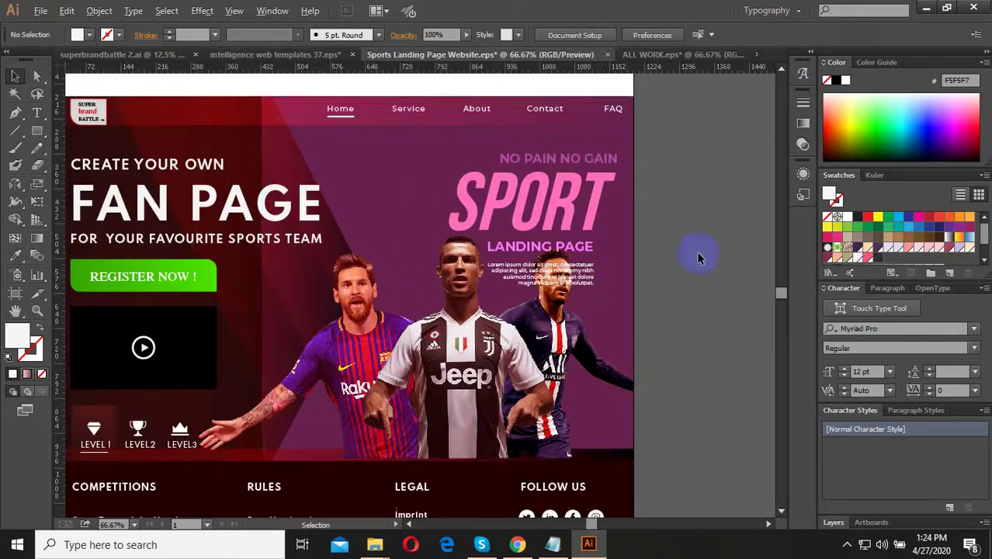
Nudge the SPORT heading slightly upward.
left_click(588, 283)
scroll(607, 286, "down", 1)
scroll(607, 285, "down", 1)
scroll(594, 209, "up", 2)
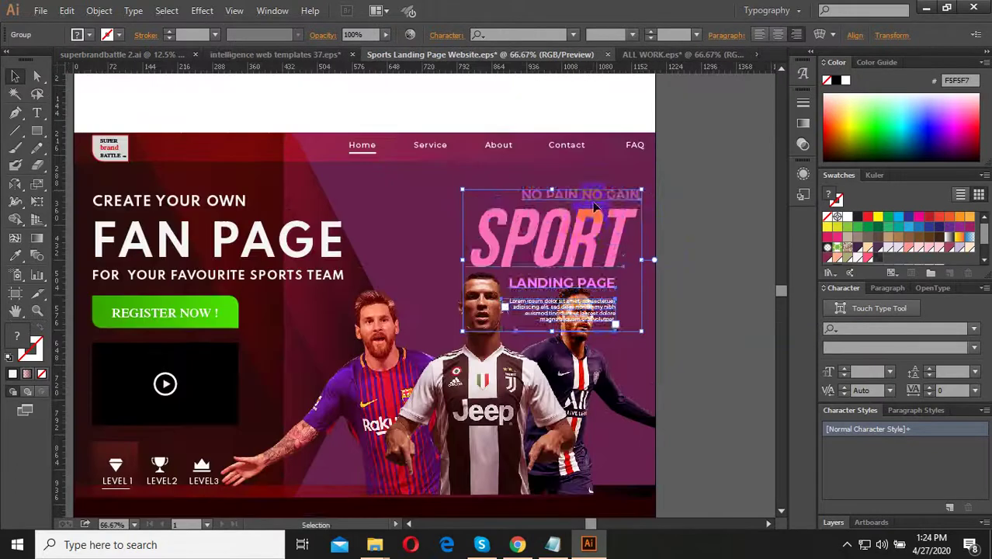
left_click_drag(594, 212, 594, 200)
left_click(707, 280)
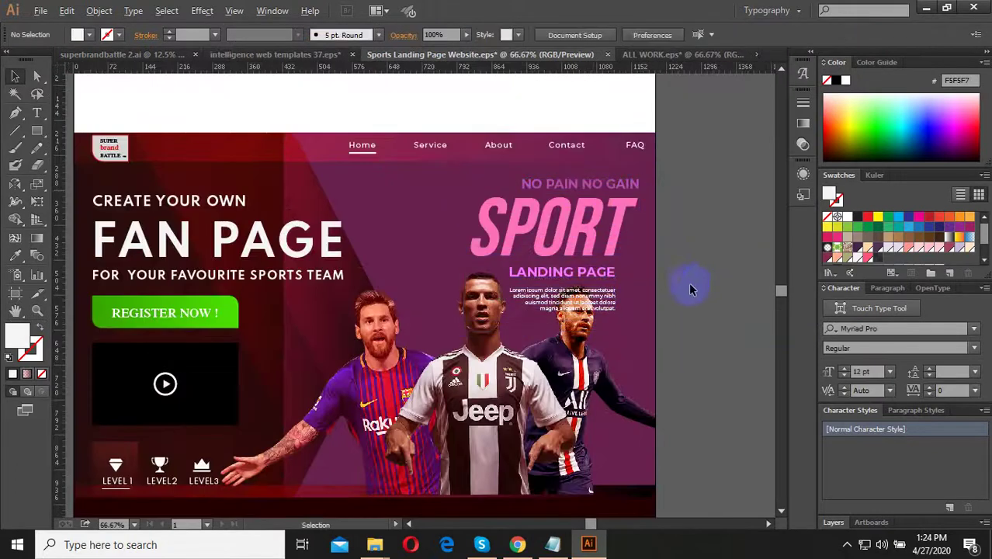
scroll(690, 290, "down", 2)
scroll(465, 261, "up", 1)
Select the black video placeholder rectangle inside its group.
left_click(465, 262)
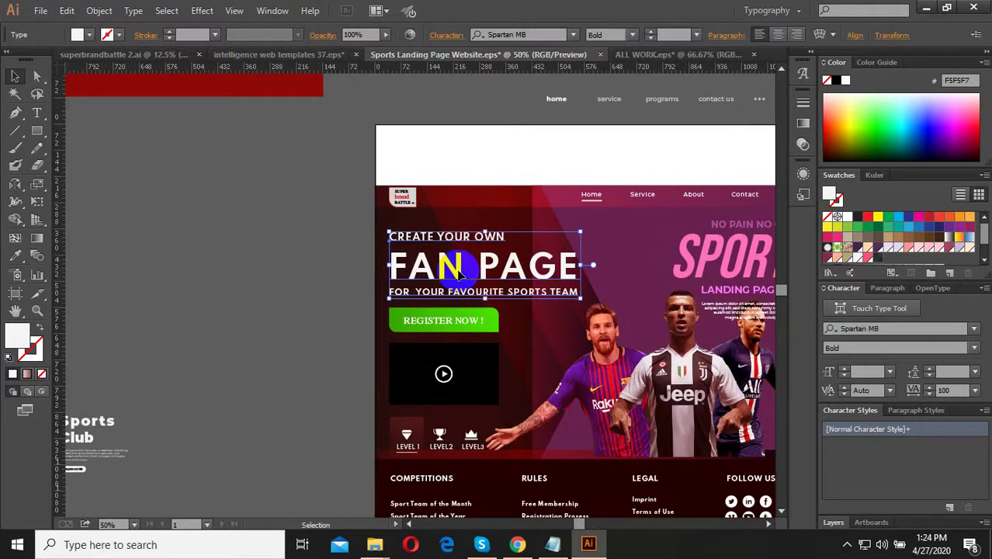
scroll(458, 336, "down", 1)
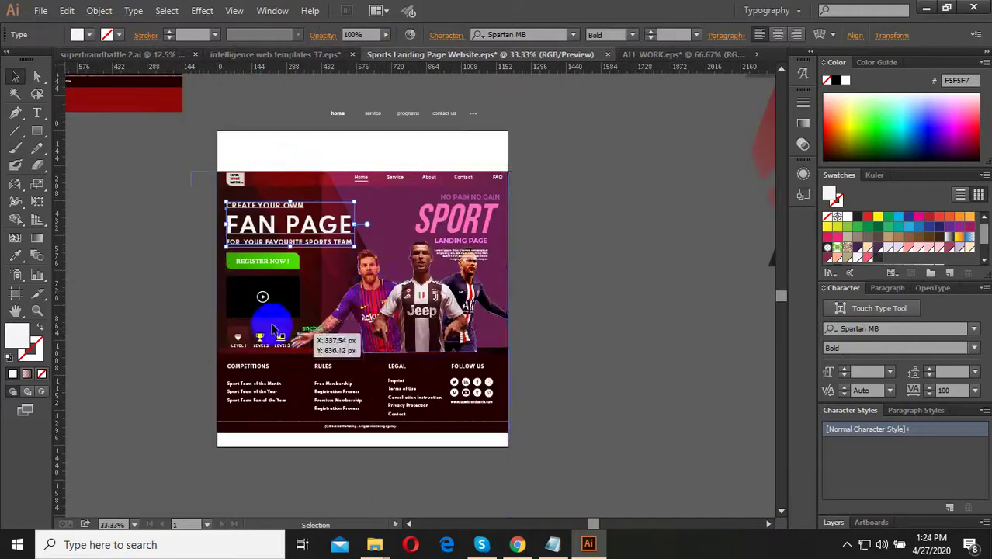
left_click_drag(322, 293, 555, 283)
left_click(466, 282)
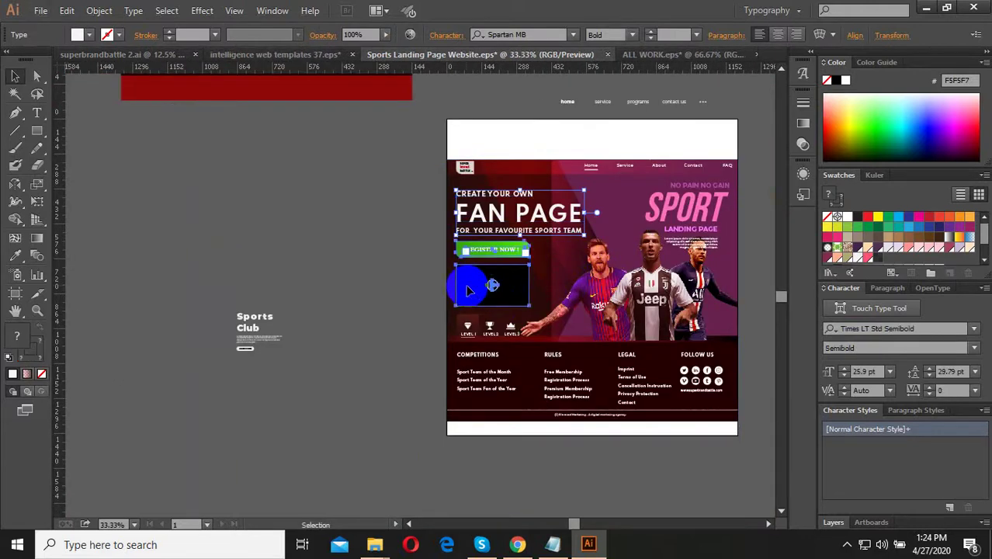
double_click(475, 291)
left_click(475, 292)
scroll(472, 283, "up", 1)
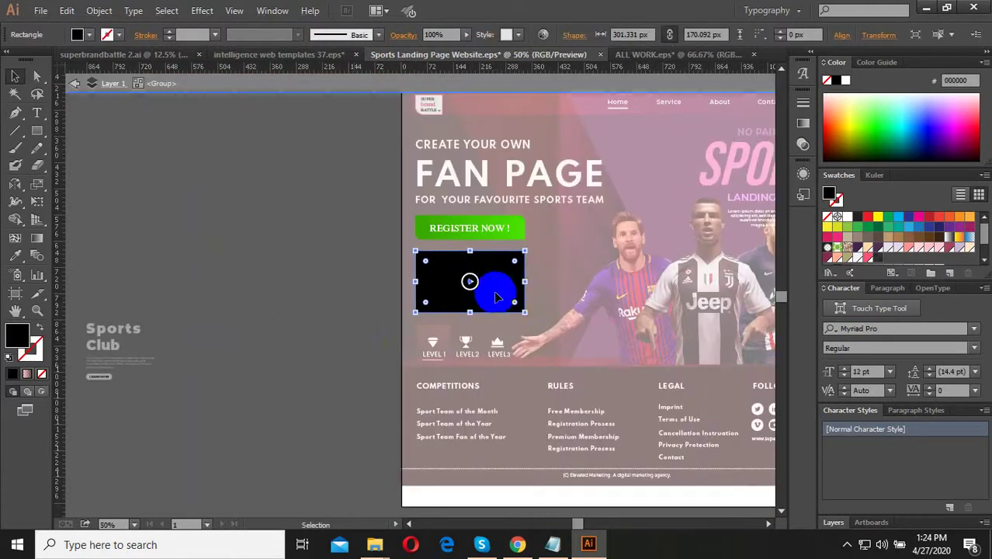
In Chrome's UpLabs tab, run a Google search for 'sports image'.
left_click(508, 547)
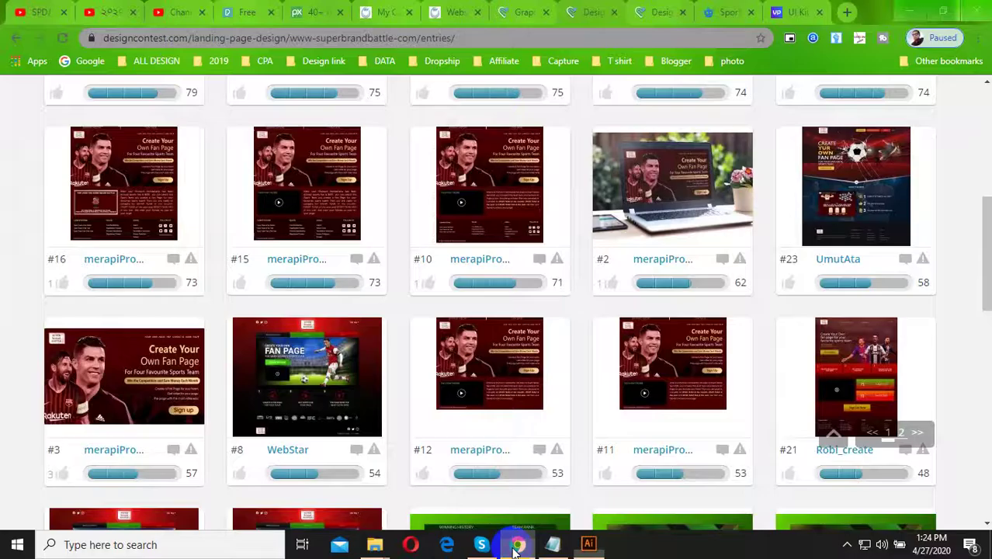
left_click(792, 10)
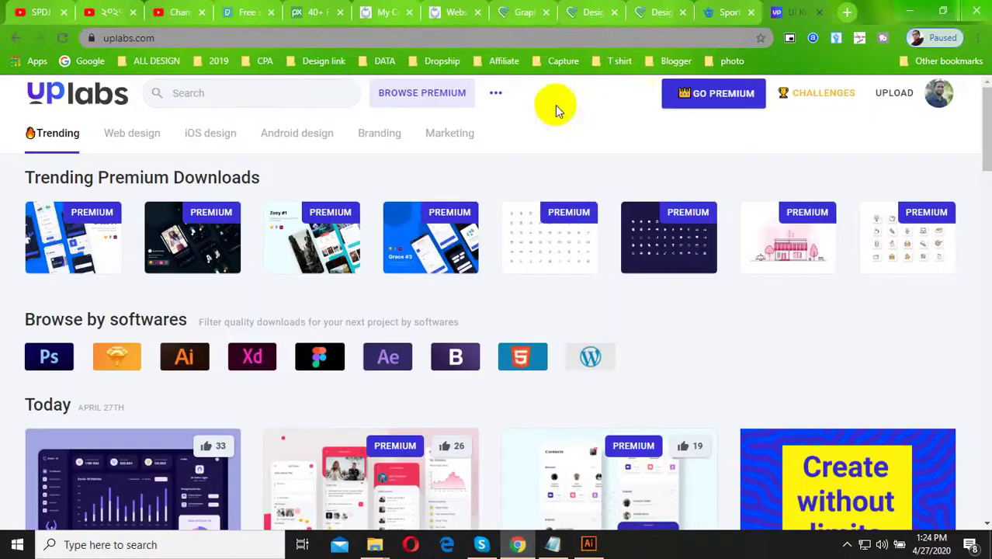
left_click(533, 39)
type("sp")
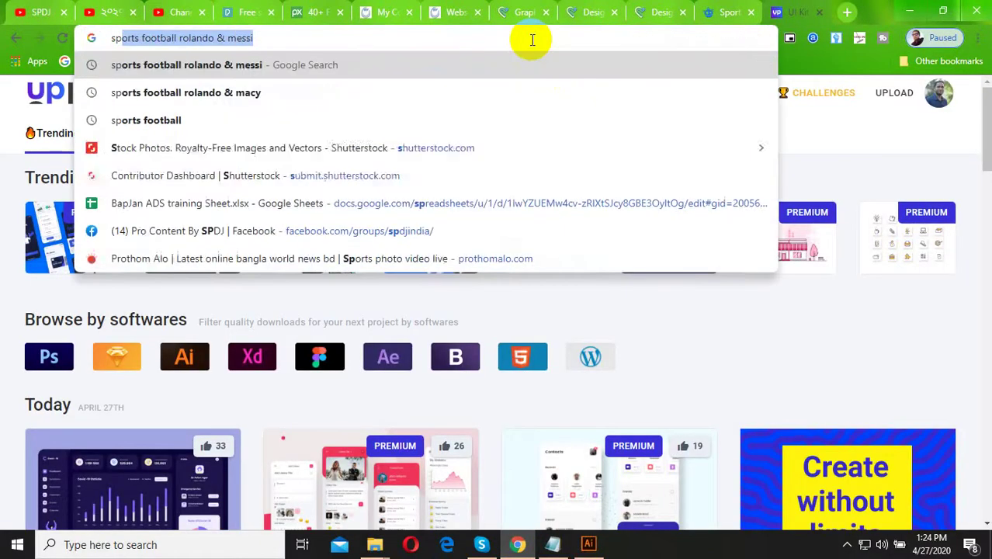
type("orts")
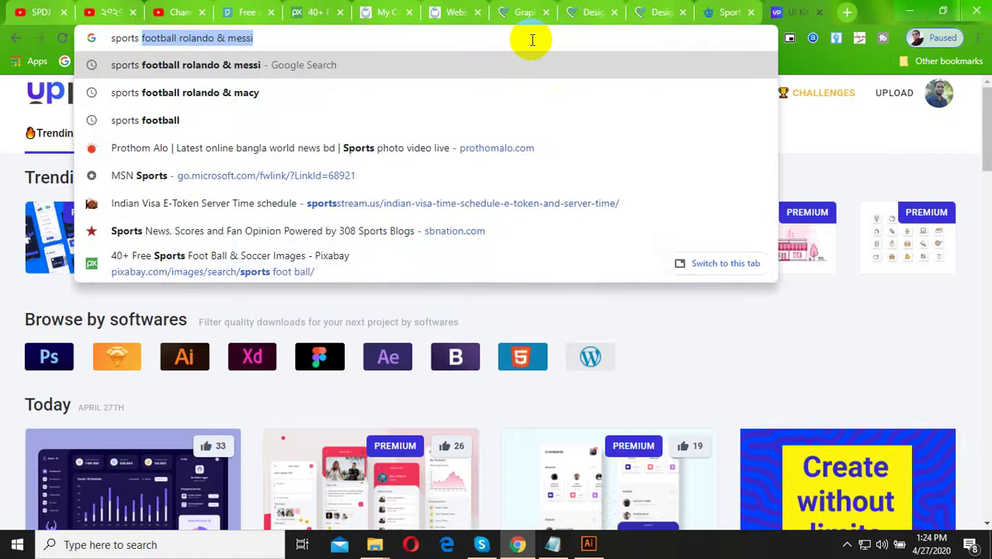
type(" image")
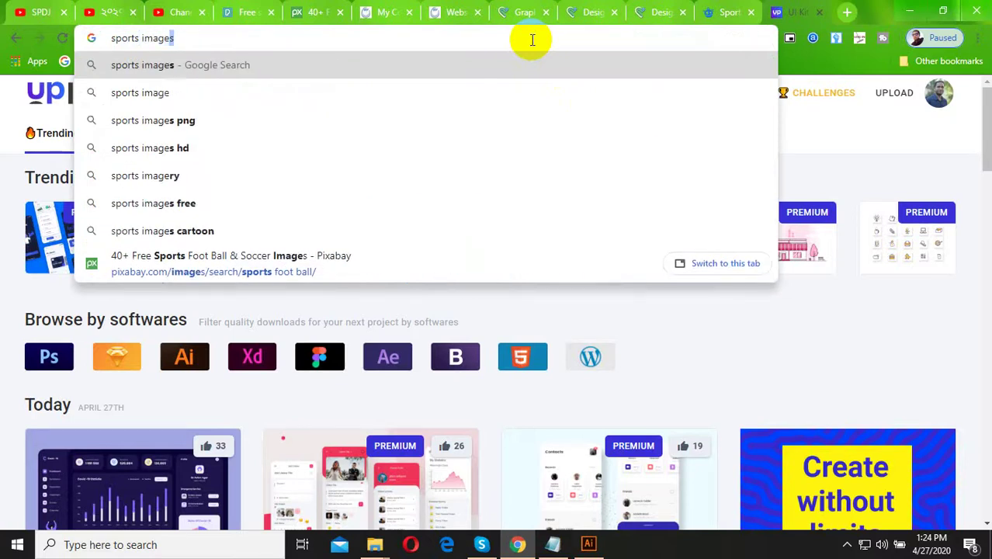
key("BackSpace")
key("Return")
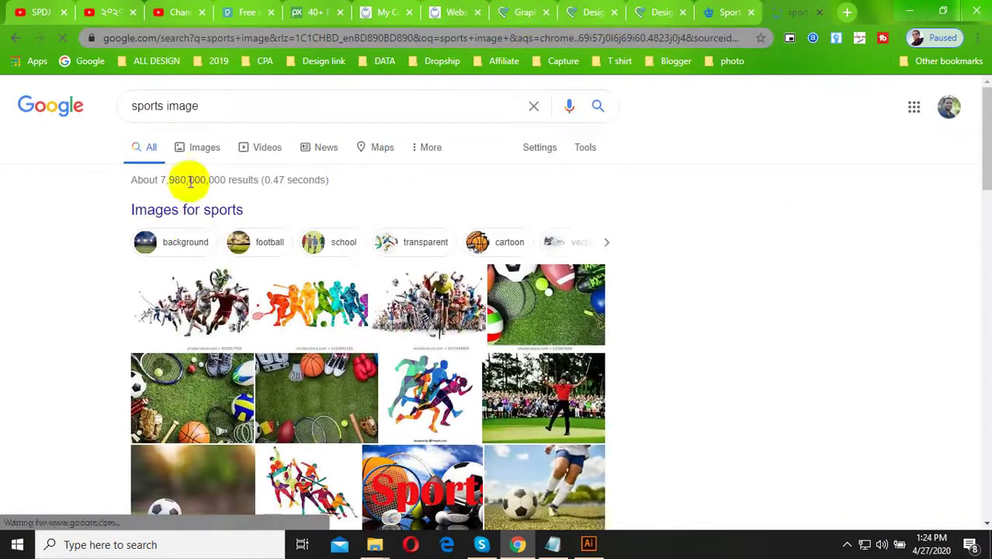
Show Image results for 'sports image' and browse through them.
left_click(208, 147)
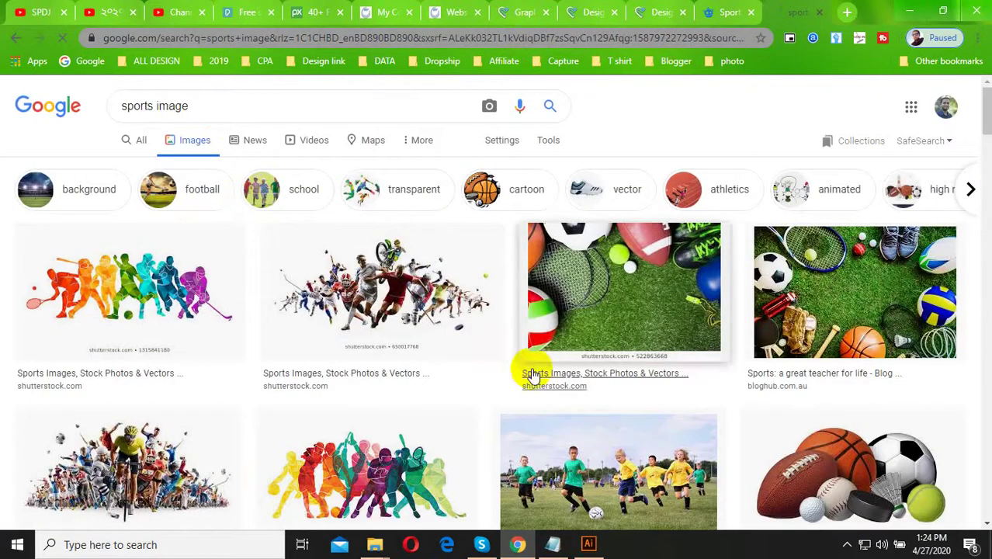
scroll(590, 404, "down", 3)
scroll(614, 417, "down", 3)
scroll(613, 417, "down", 4)
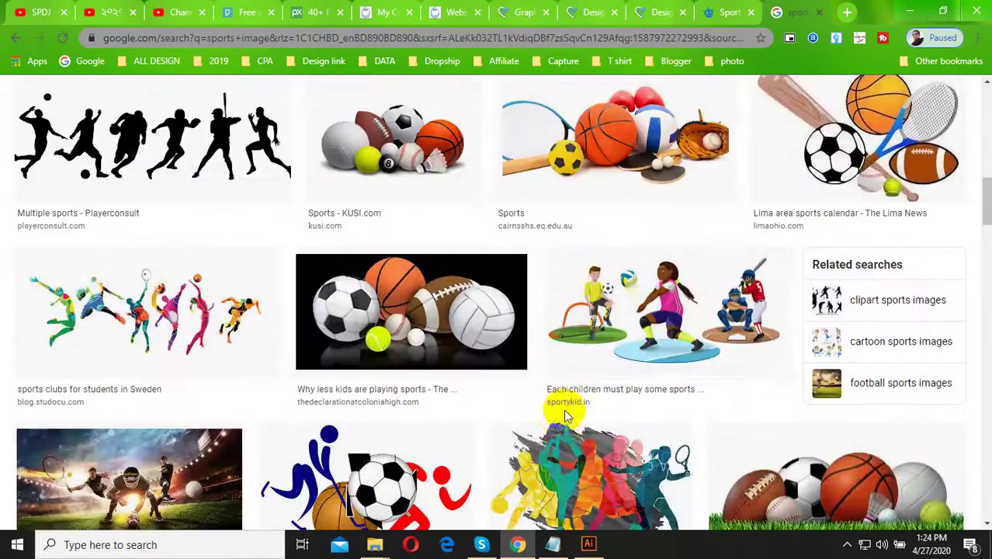
scroll(548, 408, "down", 4)
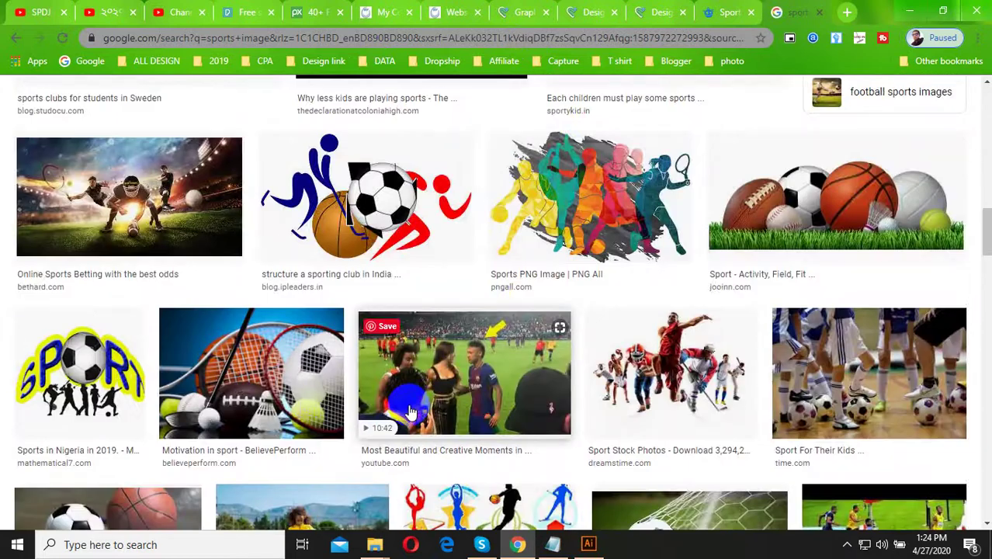
scroll(353, 353, "down", 4)
scroll(225, 326, "up", 5)
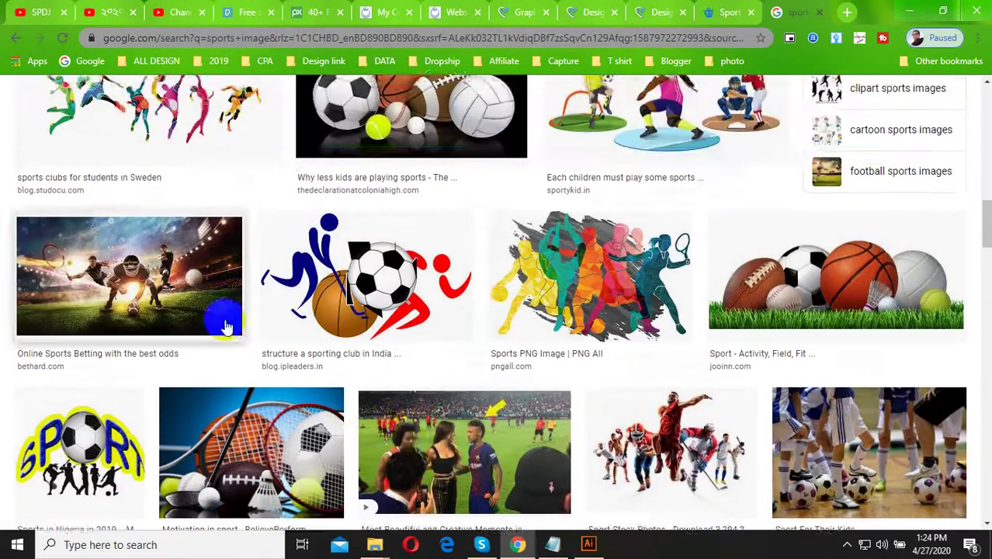
scroll(225, 326, "up", 5)
scroll(173, 177, "up", 8)
Extend the image search to 'sports image football' and scroll through the results.
left_click(221, 111)
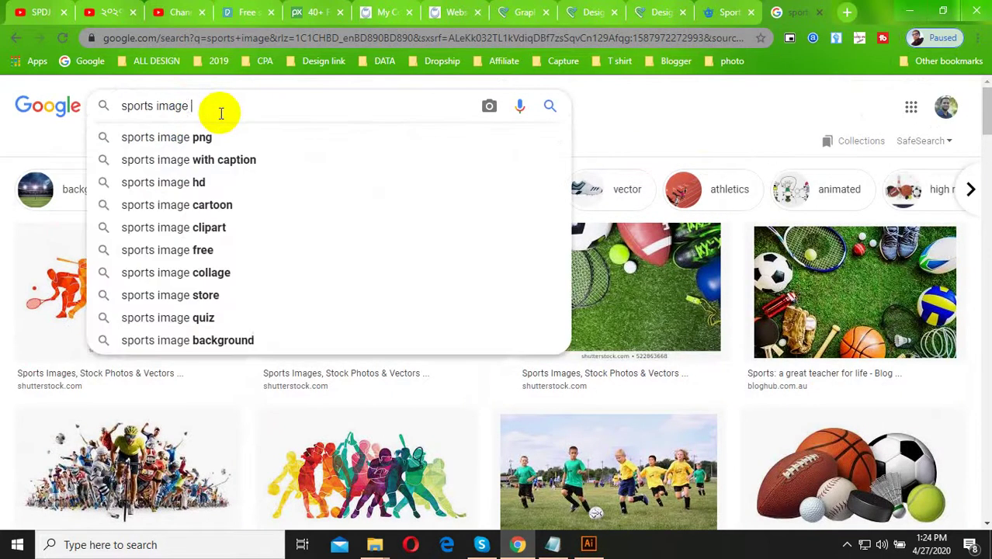
type("football")
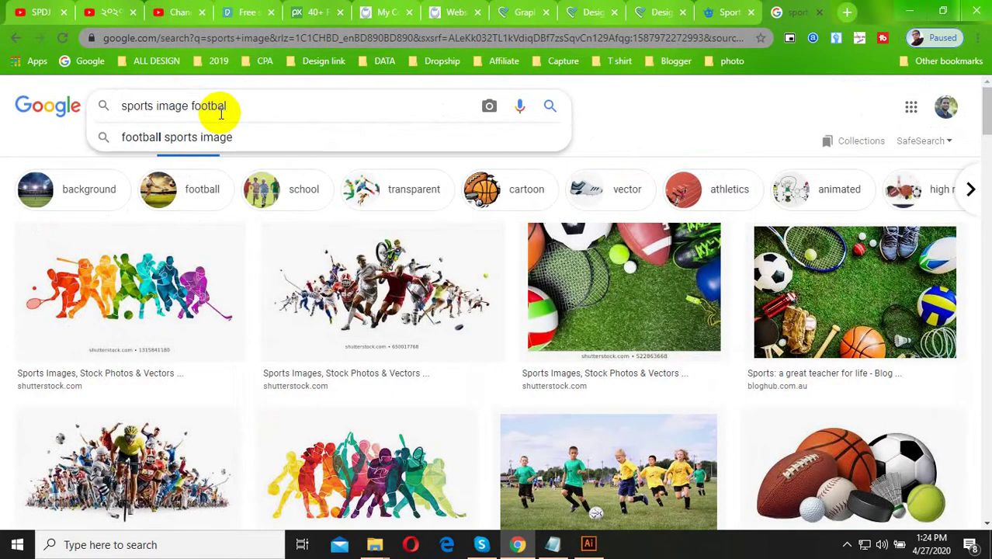
key("Return")
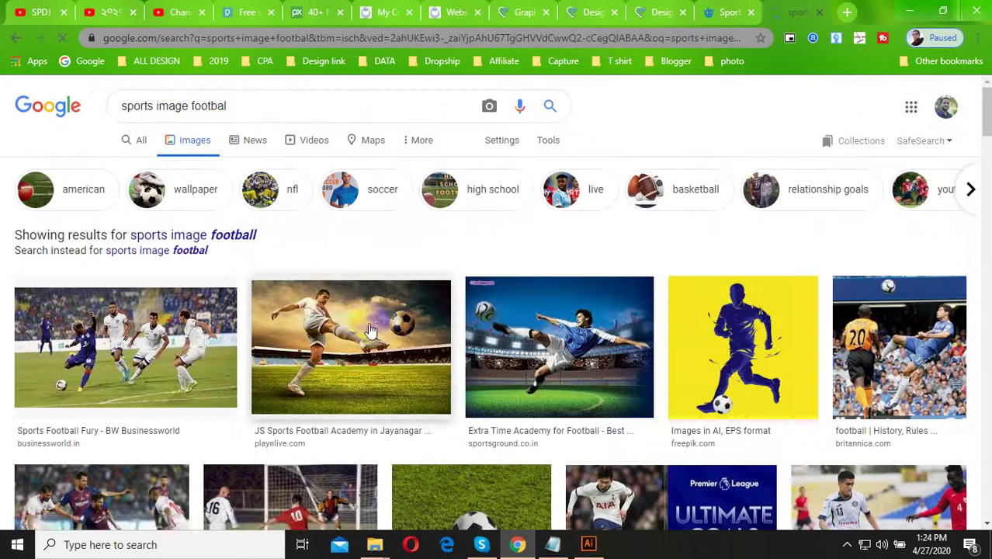
scroll(380, 357, "down", 3)
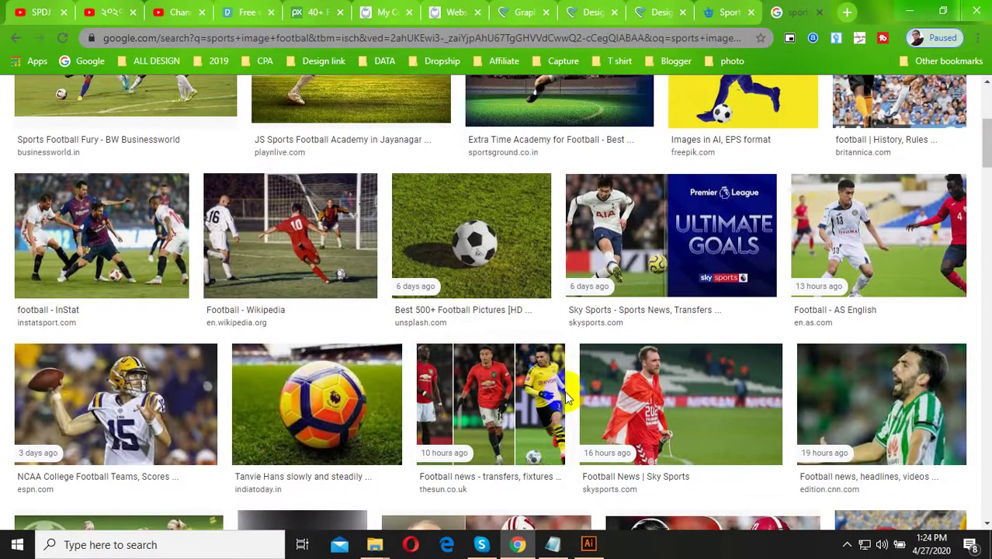
scroll(590, 396, "down", 4)
scroll(605, 399, "down", 2)
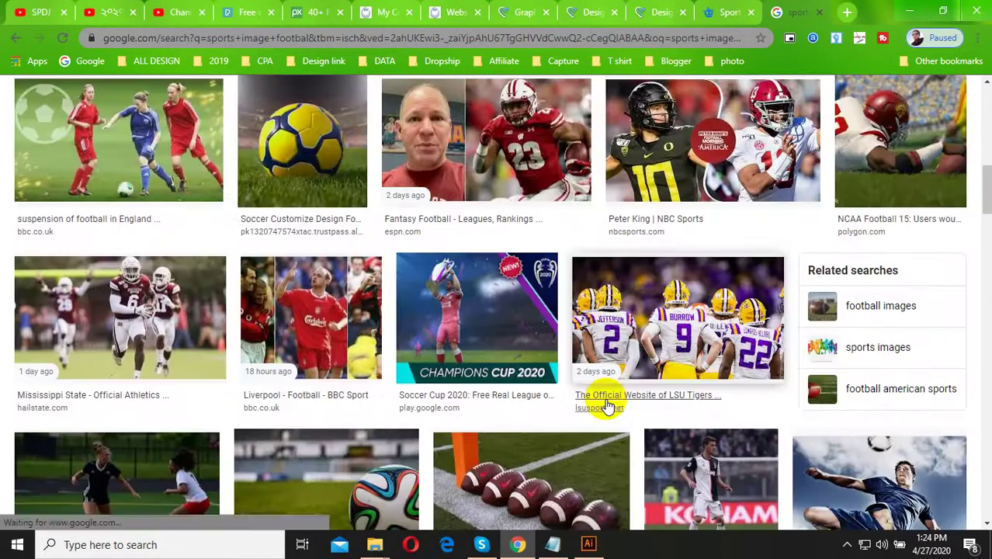
scroll(607, 402, "down", 1)
scroll(601, 404, "down", 2)
scroll(594, 407, "down", 4)
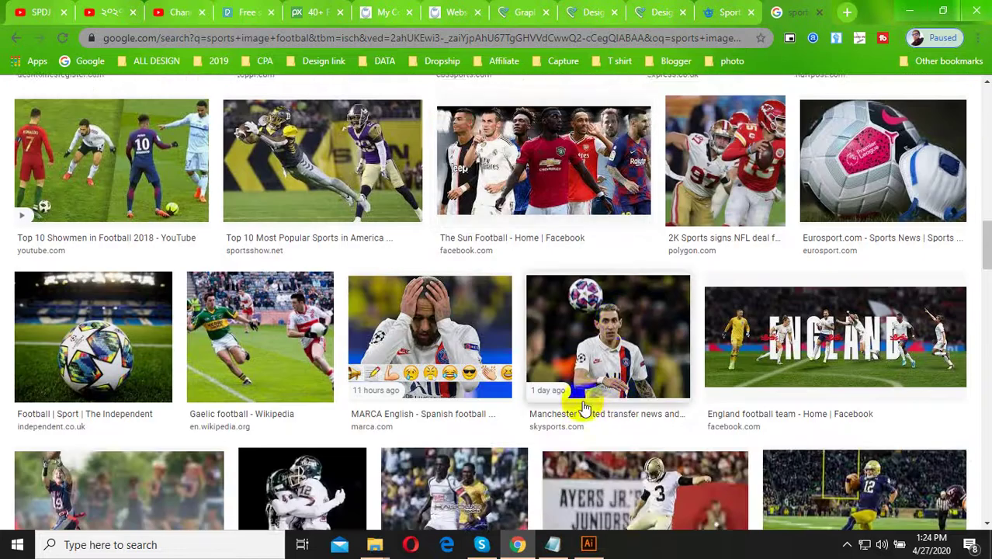
scroll(585, 409, "down", 3)
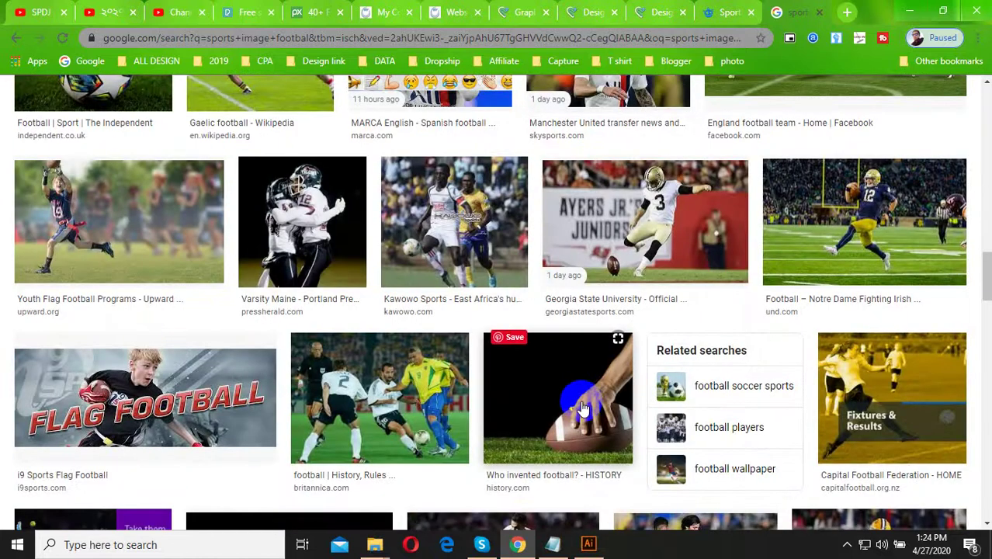
scroll(583, 409, "up", 3)
scroll(497, 392, "up", 2)
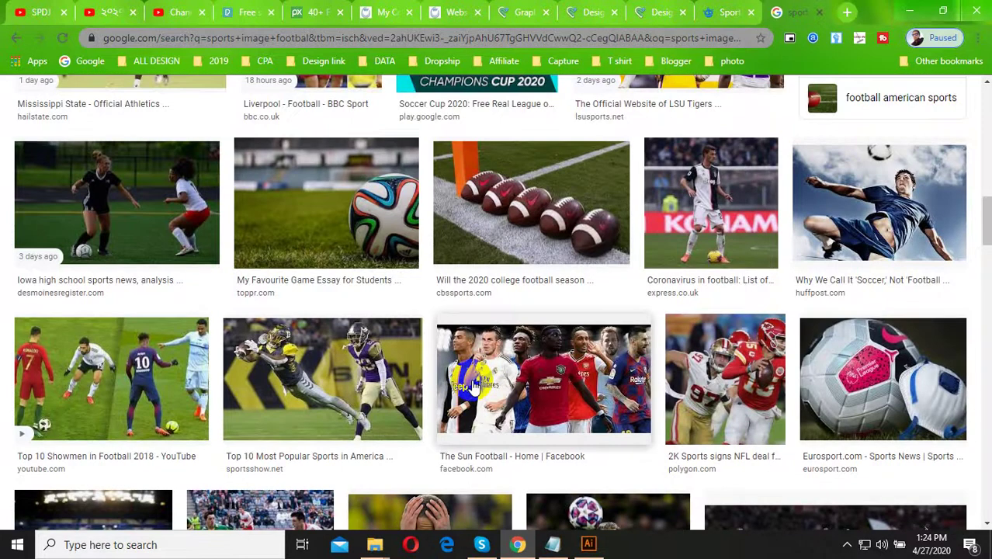
scroll(473, 387, "up", 2)
scroll(472, 387, "up", 5)
scroll(473, 386, "up", 1)
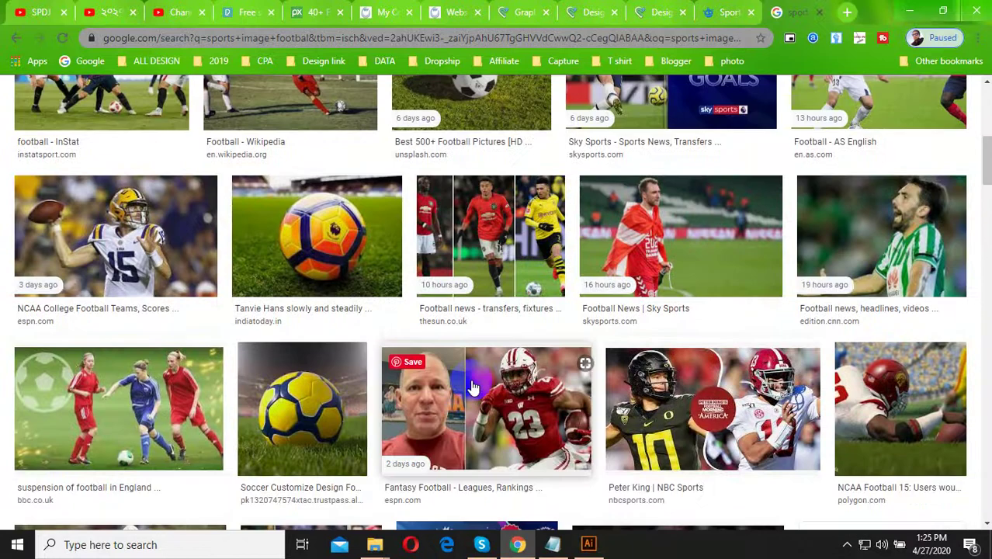
scroll(473, 386, "up", 2)
scroll(473, 386, "up", 2)
scroll(469, 381, "up", 3)
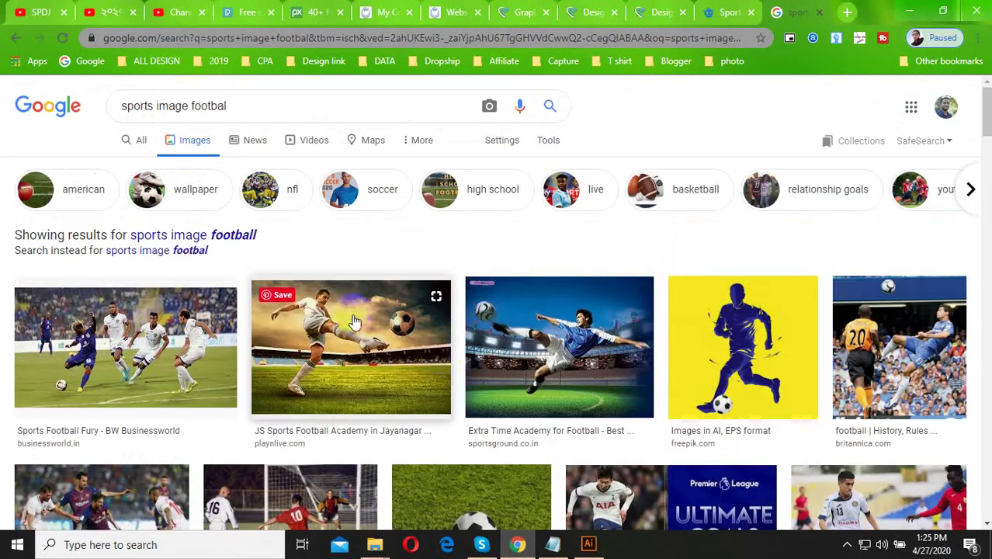
Reload the football image results and browse them again.
left_click(230, 241)
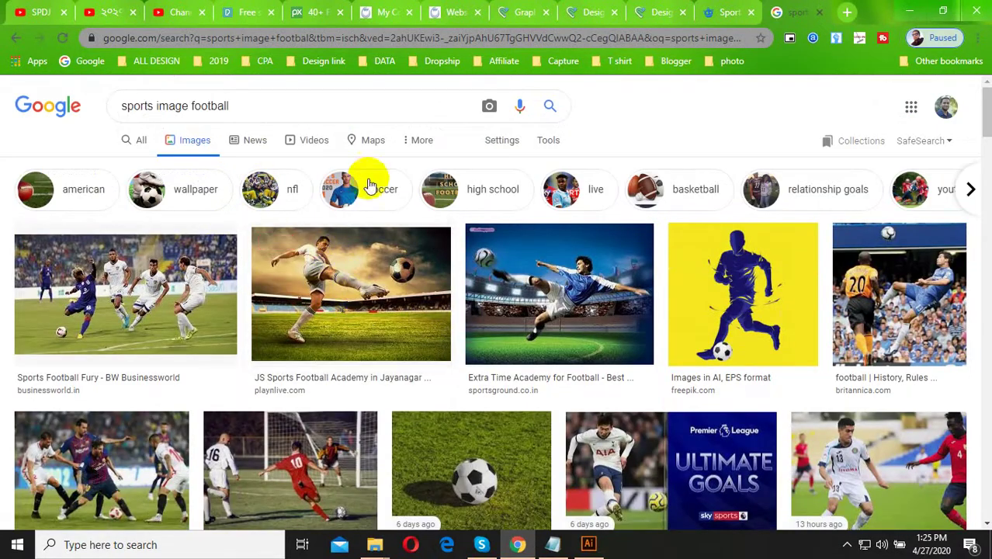
left_click(550, 105)
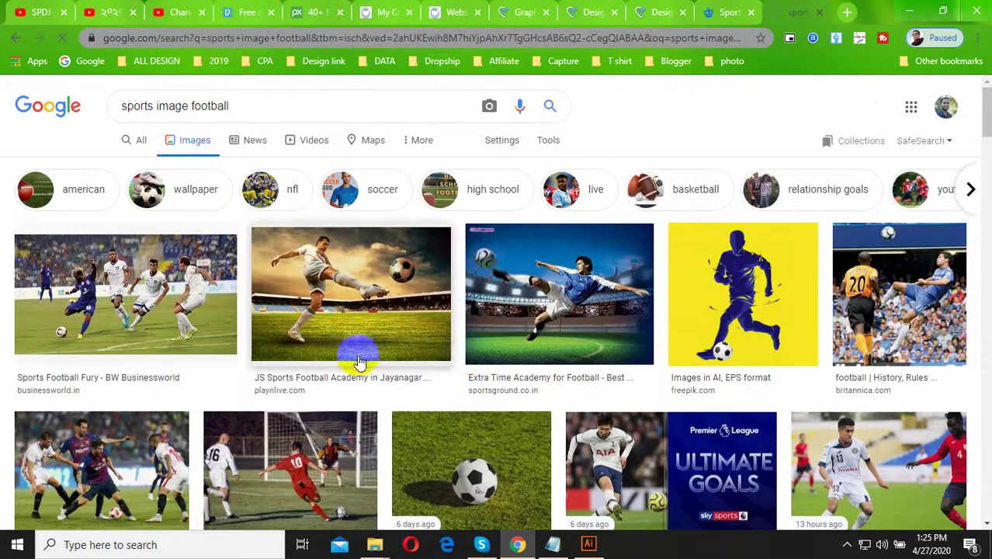
scroll(239, 321, "down", 1)
scroll(239, 321, "down", 2)
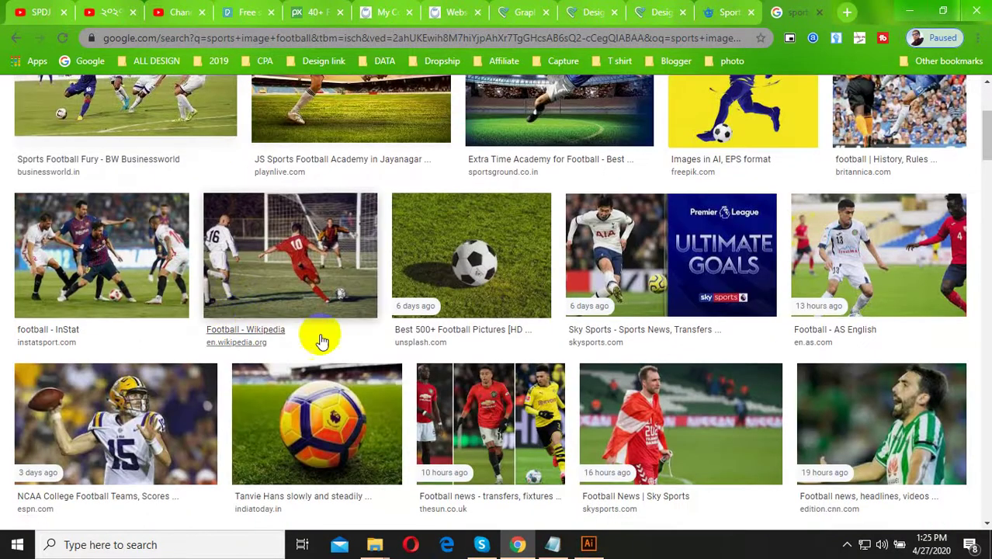
scroll(322, 337, "up", 3)
scroll(321, 337, "down", 6)
scroll(672, 397, "down", 3)
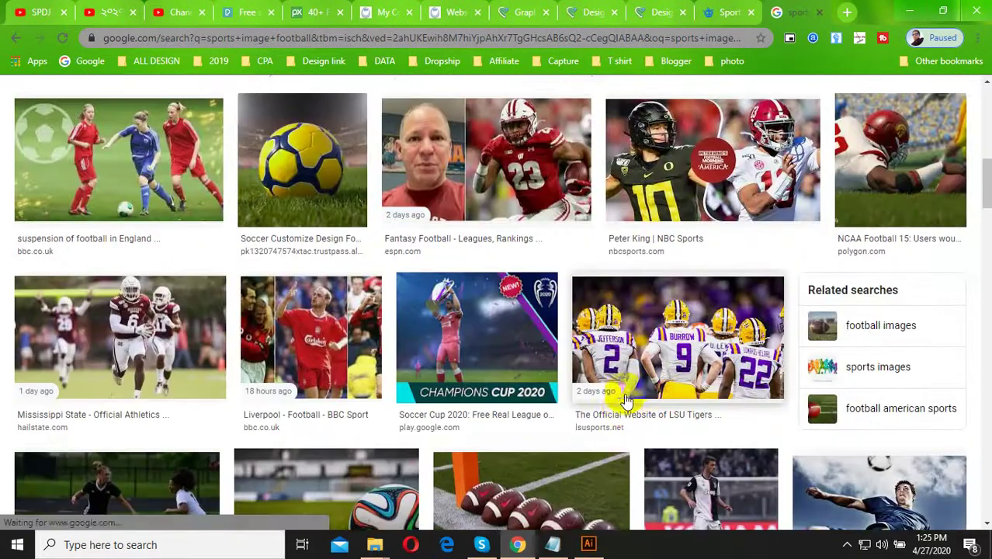
scroll(625, 398, "down", 4)
scroll(553, 392, "up", 10)
scroll(288, 121, "up", 4)
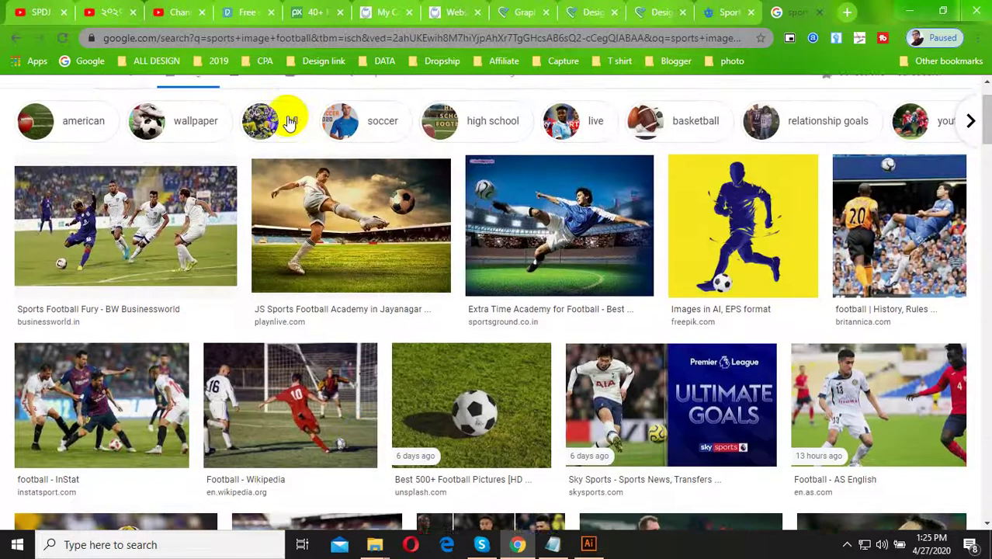
scroll(288, 122, "up", 1)
Add 'ro' to the query to search for Ronaldo football images and browse them.
type("sports image football rora")
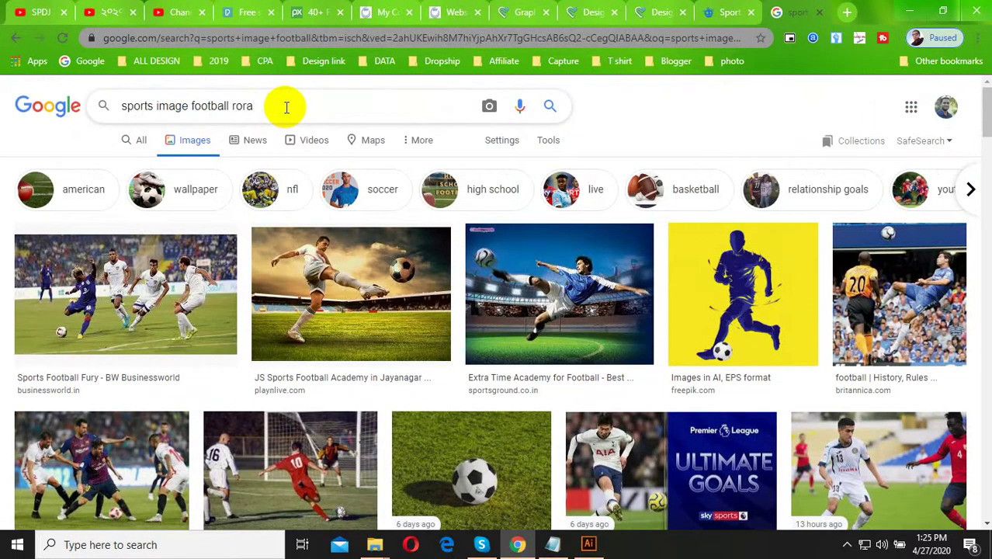
type("o")
key("Return")
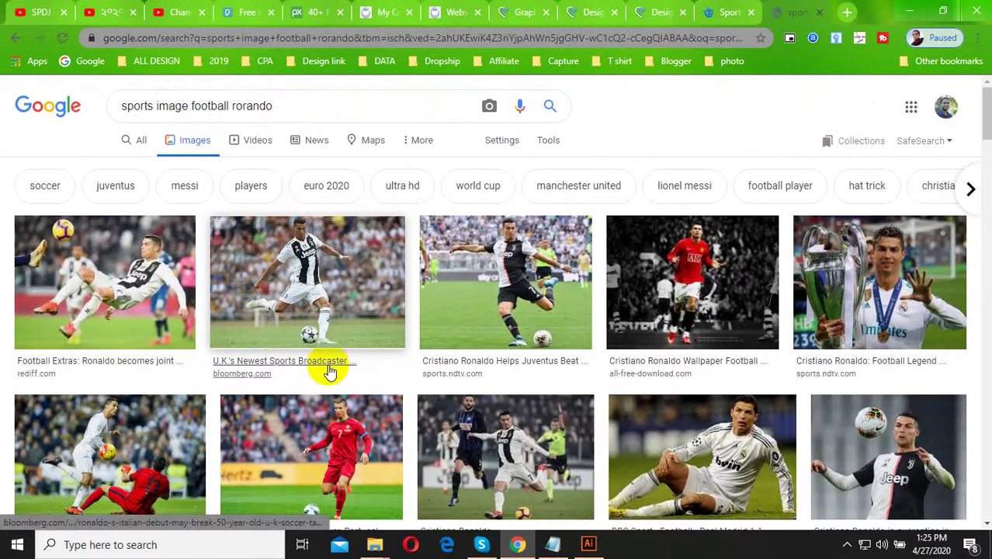
scroll(368, 361, "down", 1)
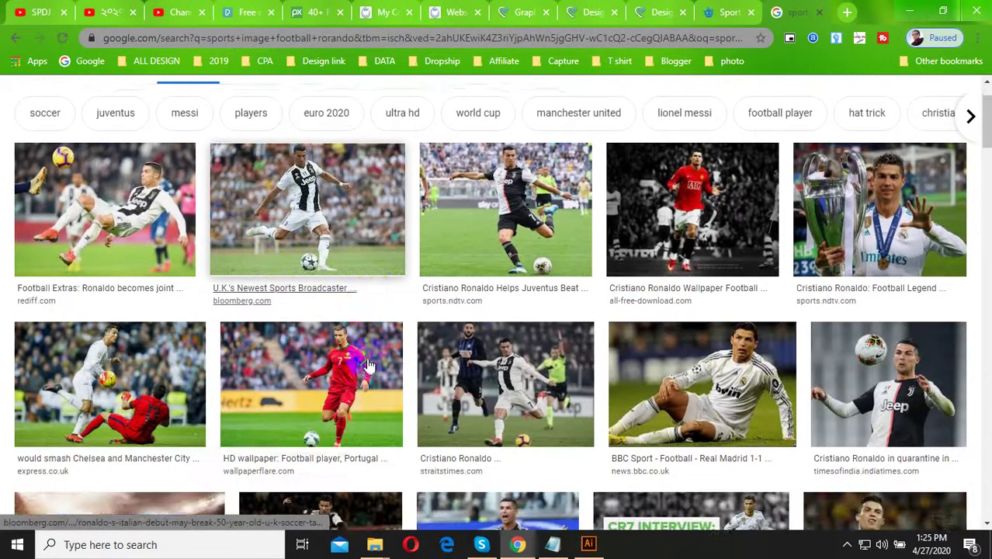
scroll(368, 361, "down", 3)
scroll(555, 448, "down", 3)
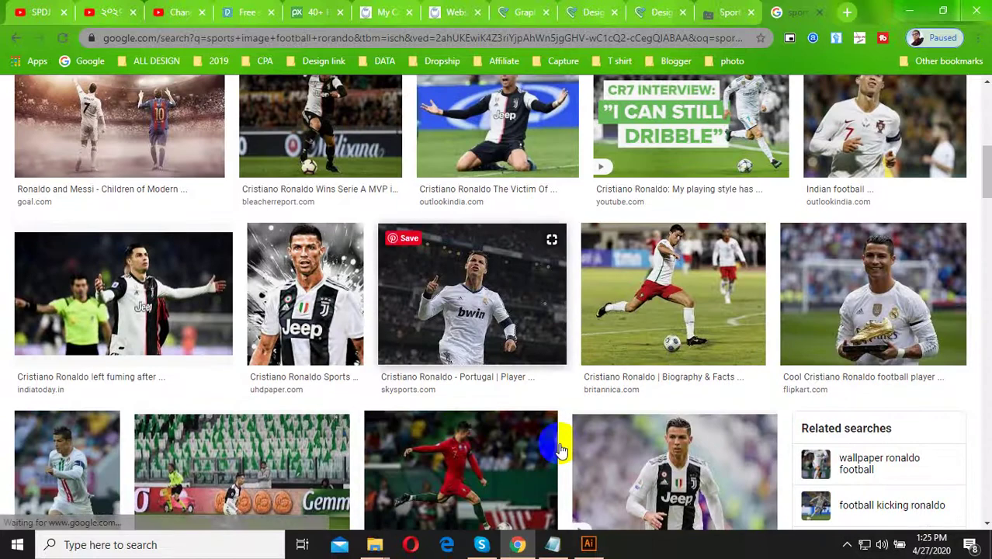
scroll(354, 422, "down", 2)
scroll(341, 415, "down", 2)
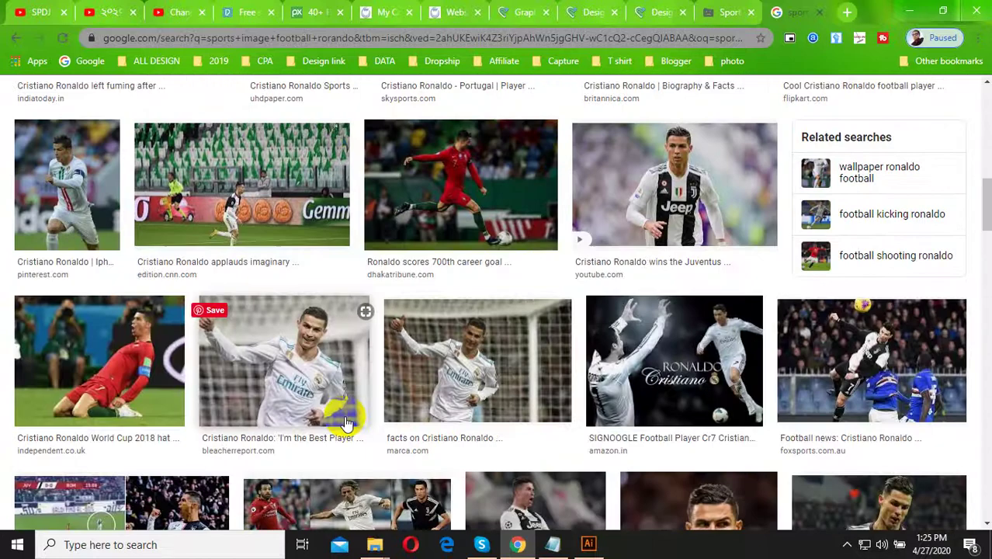
scroll(341, 422, "up", 10)
scroll(333, 420, "up", 1)
scroll(310, 419, "down", 4)
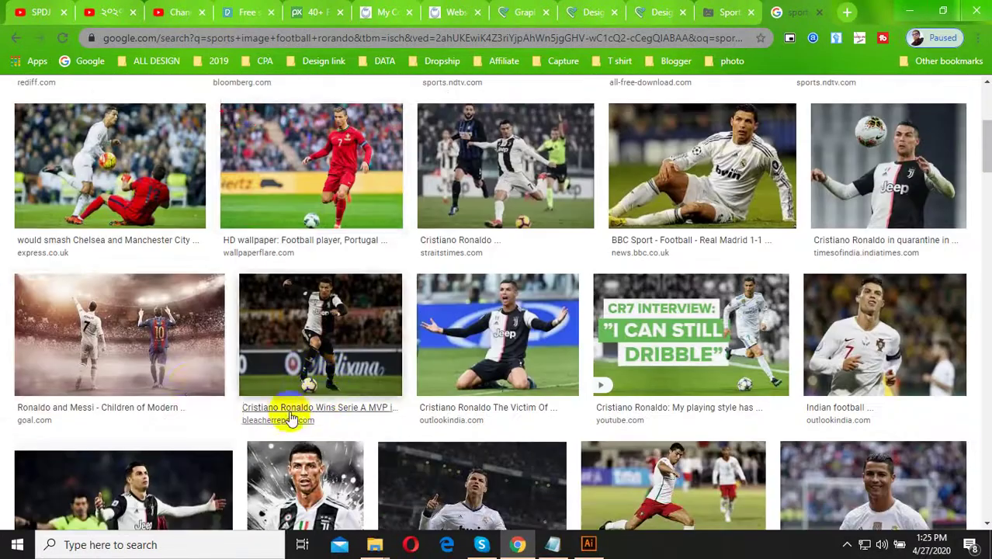
Preview the Ronaldo and Messi image and copy it.
left_click(155, 341)
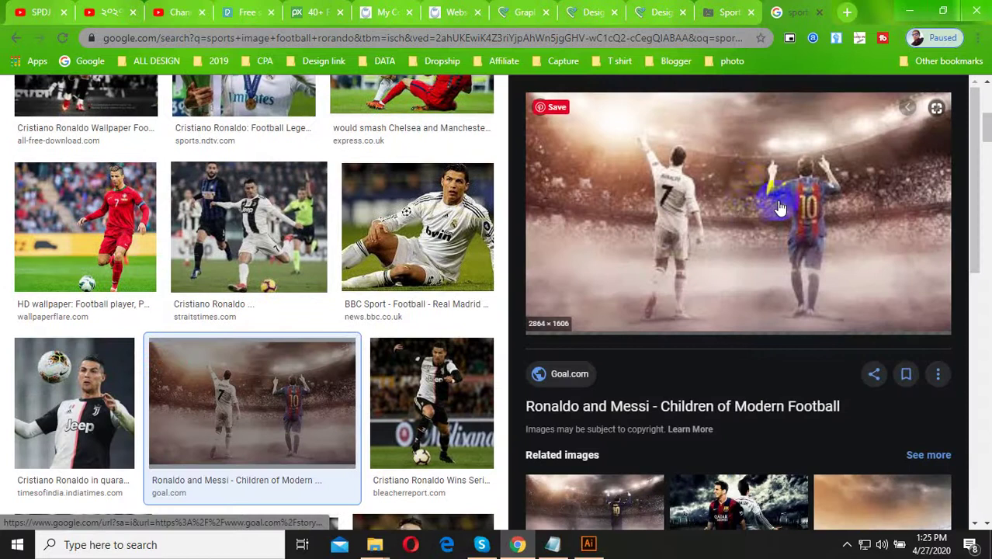
right_click(740, 182)
left_click(789, 340)
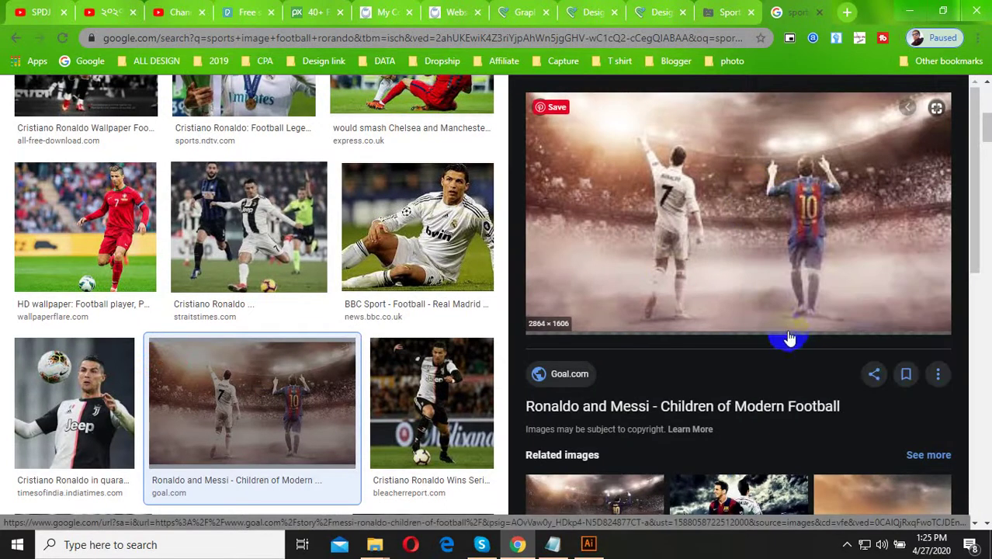
scroll(760, 354, "down", 3)
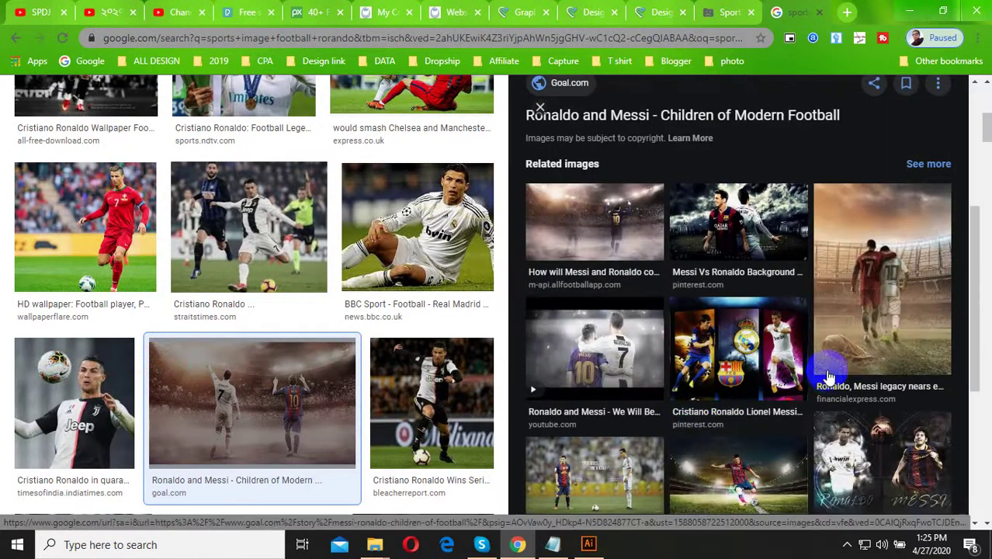
Preview several Messi vs Ronaldo wallpapers, settling on Messi Vs Ronaldo Wallpapers 1080p.
left_click(730, 225)
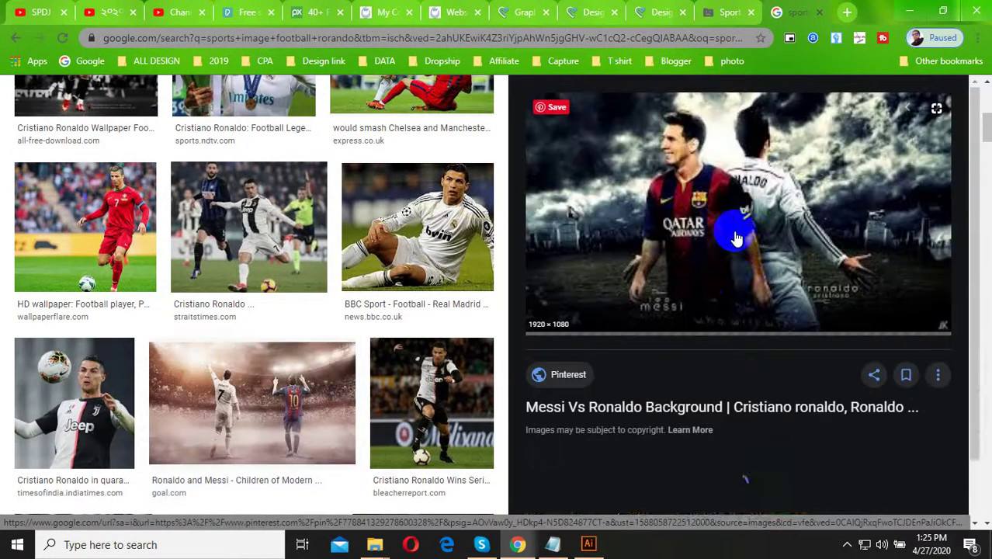
scroll(749, 326, "down", 3)
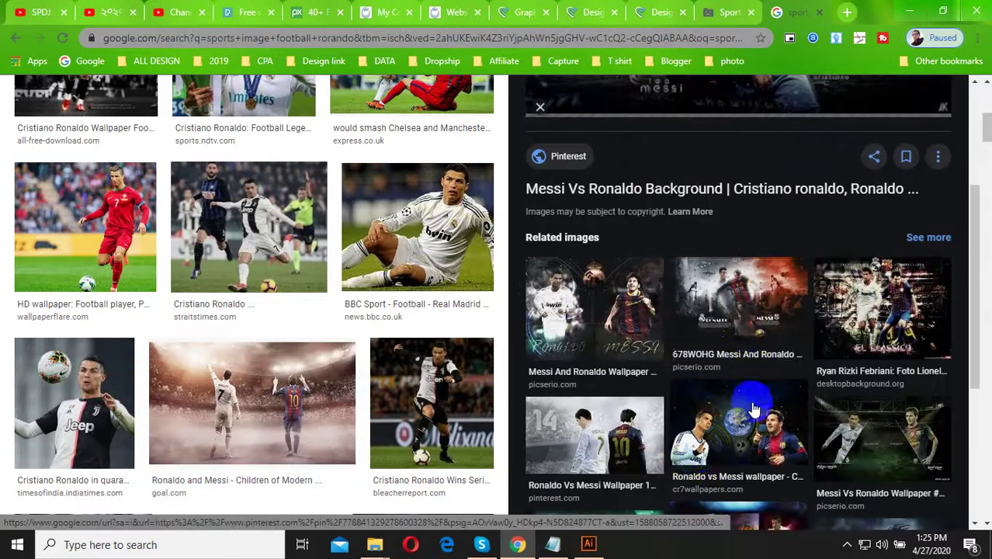
scroll(697, 460, "down", 1)
left_click(613, 373)
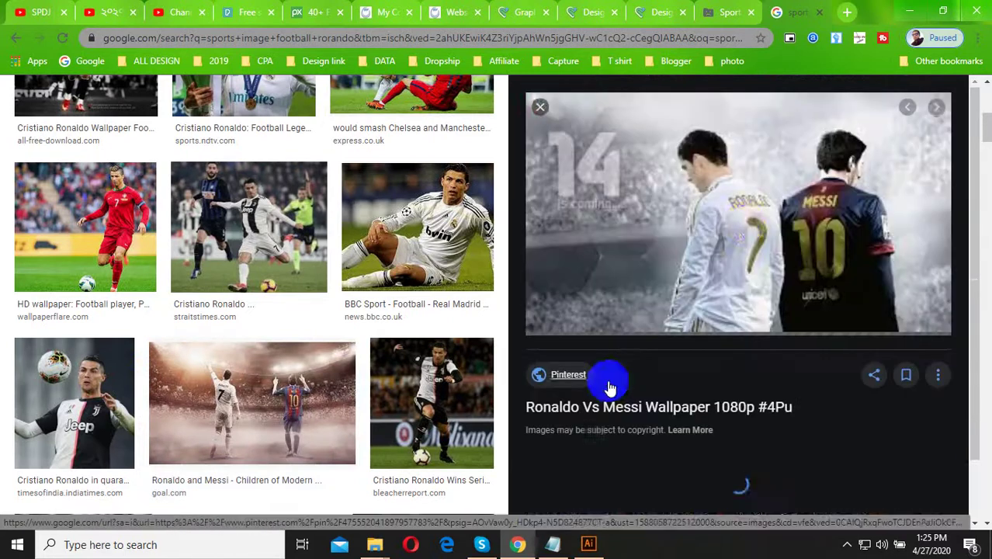
scroll(704, 373, "down", 2)
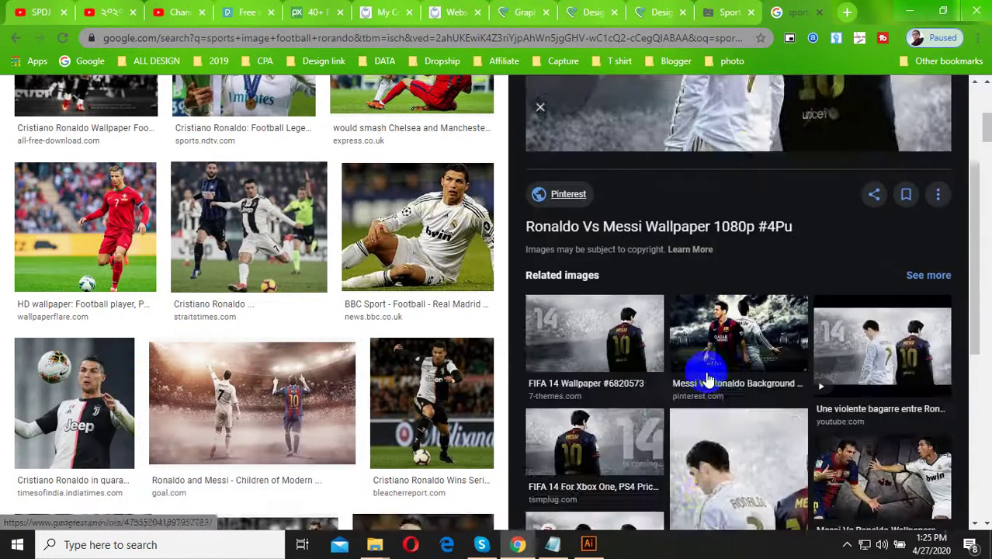
scroll(704, 372, "down", 1)
scroll(705, 396, "down", 3)
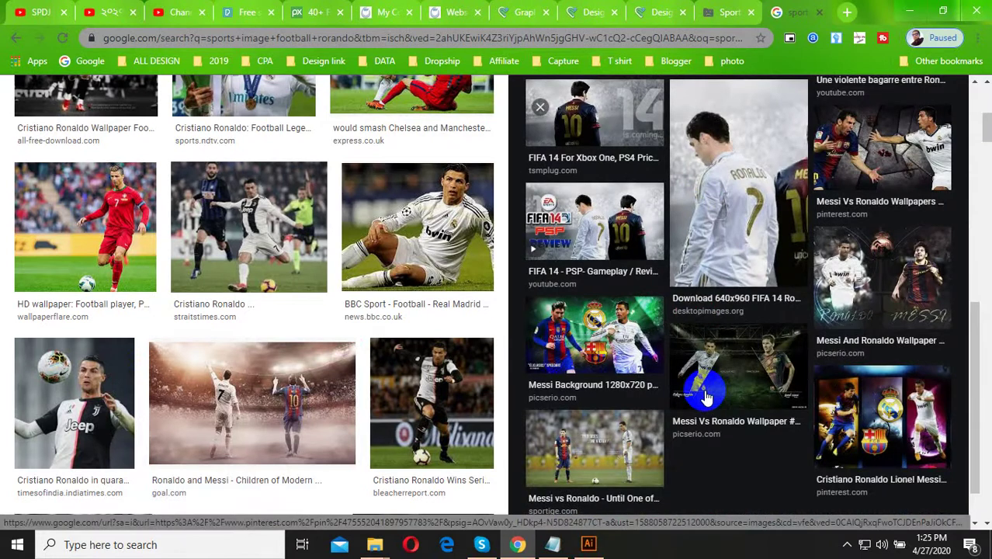
left_click(860, 198)
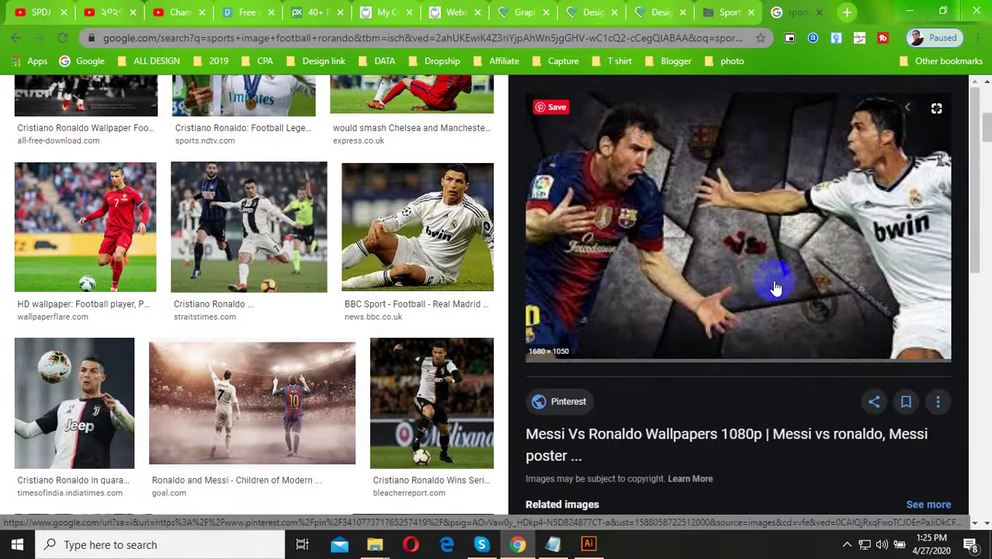
scroll(741, 297, "down", 3)
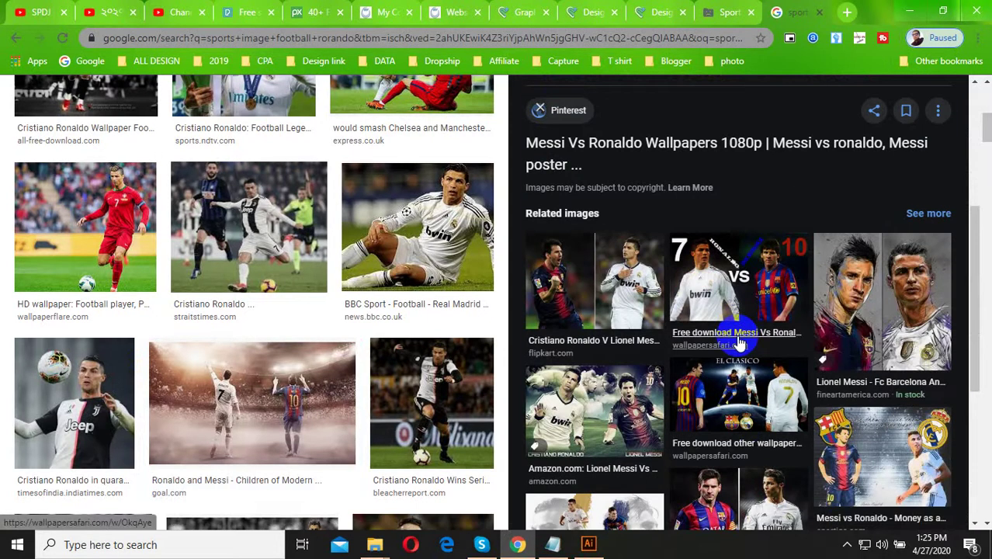
scroll(742, 344, "up", 2)
scroll(726, 273, "up", 1)
Copy the Messi Vs Ronaldo Wallpapers 1080p image and return to the Illustrator landing page.
right_click(715, 198)
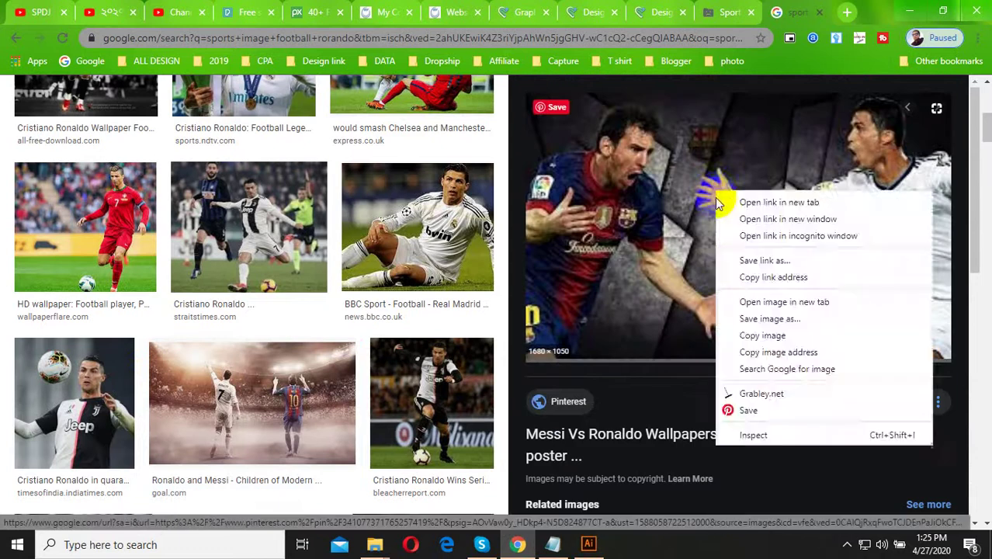
left_click(651, 415)
scroll(651, 415, "down", 4)
scroll(745, 256, "up", 4)
right_click(717, 197)
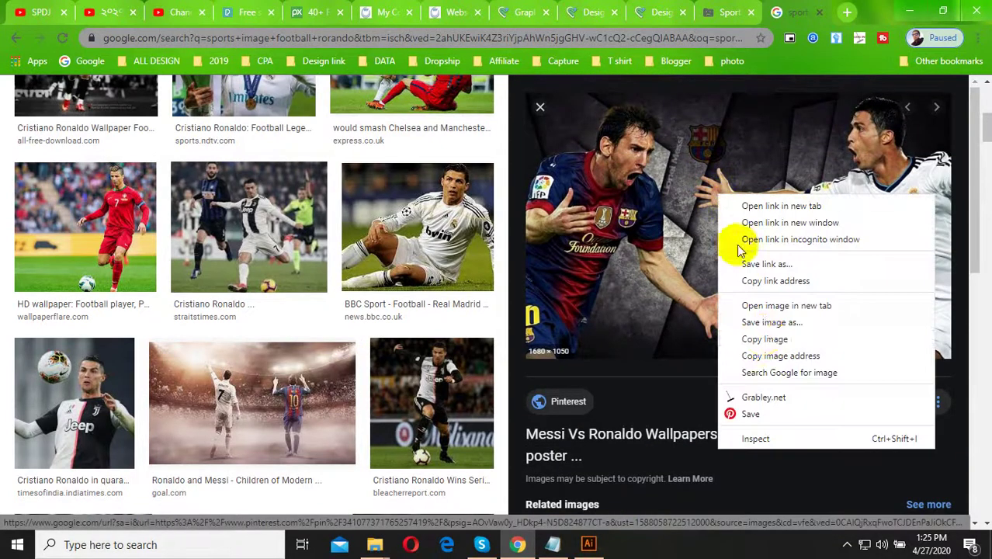
left_click(765, 339)
left_click(589, 544)
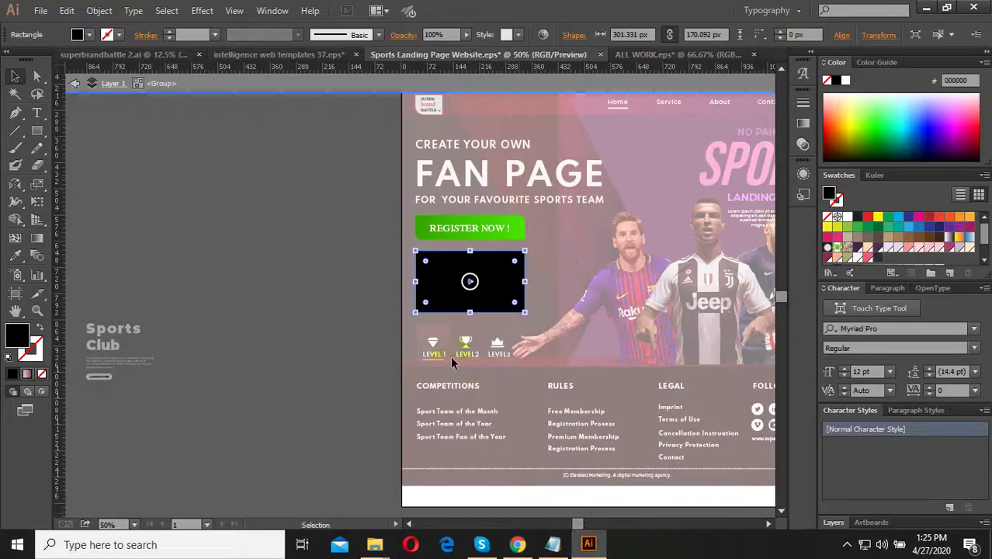
Paste the Messi vs Ronaldo wallpaper, shrink it and place it over the black video box.
key("ctrl+v")
scroll(483, 270, "down", 2)
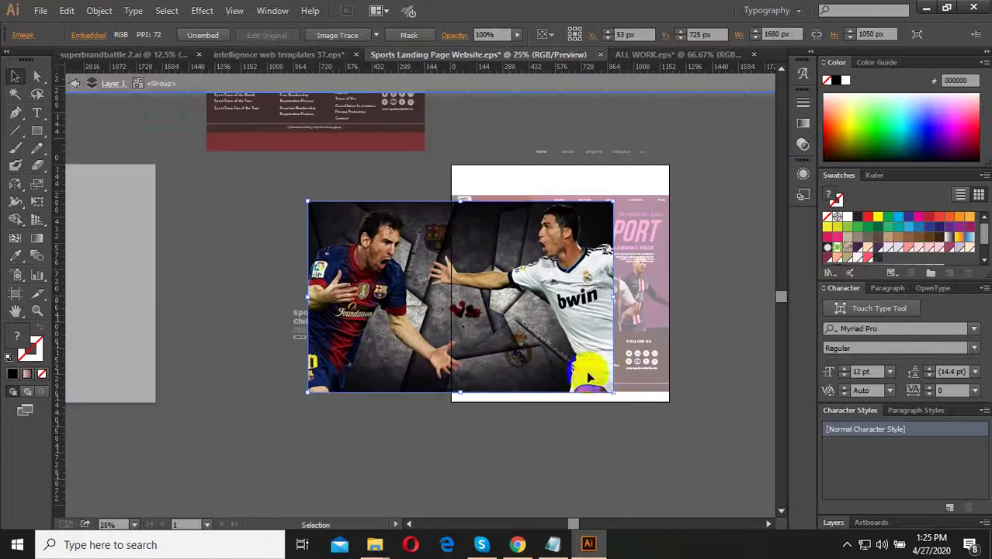
left_click_drag(617, 396, 497, 319)
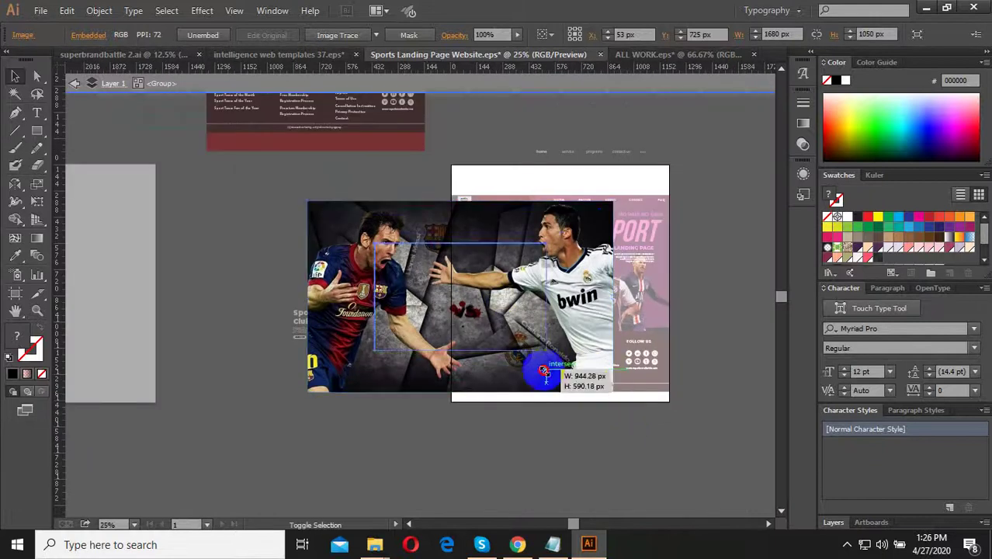
scroll(497, 311, "up", 2)
scroll(501, 306, "up", 1)
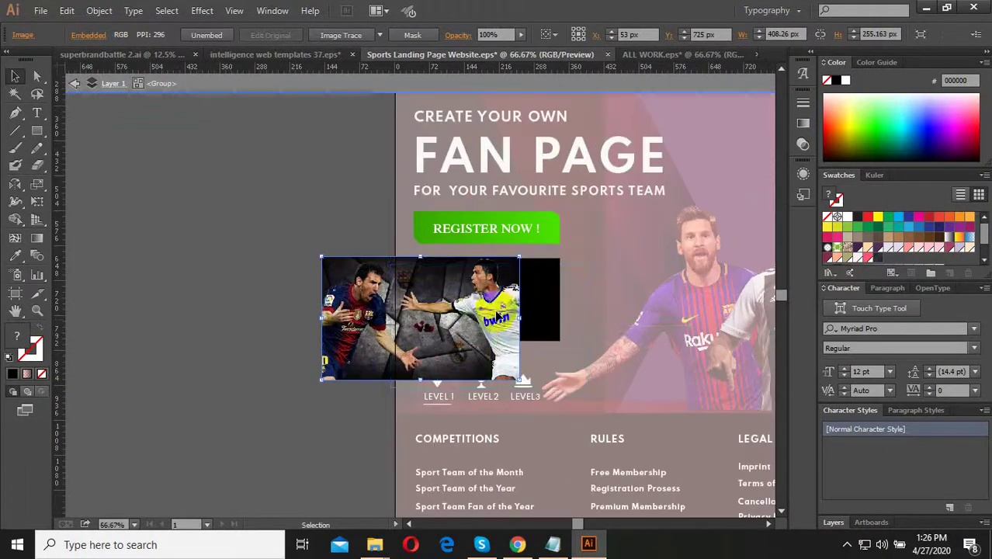
left_click_drag(501, 310, 590, 326)
scroll(513, 278, "up", 1)
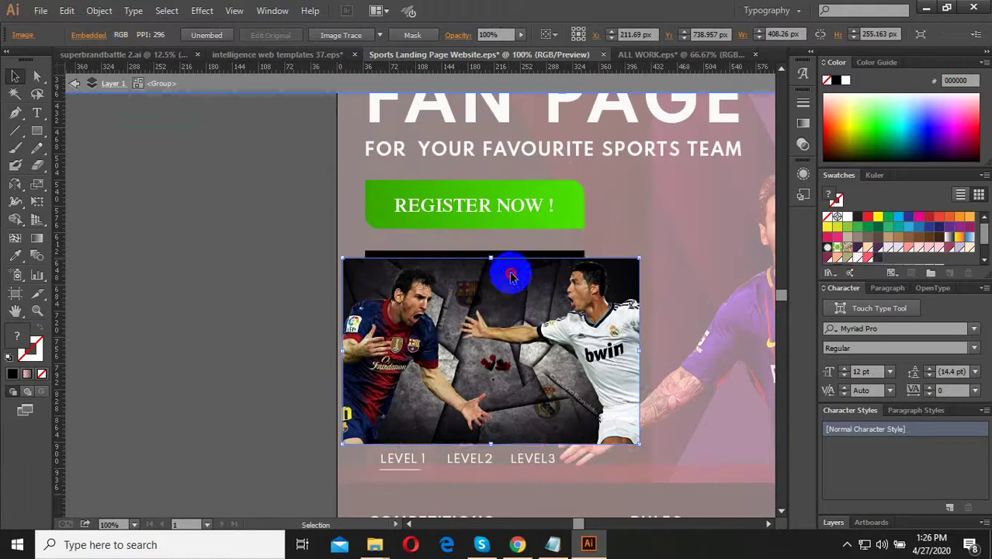
left_click_drag(575, 288, 574, 334)
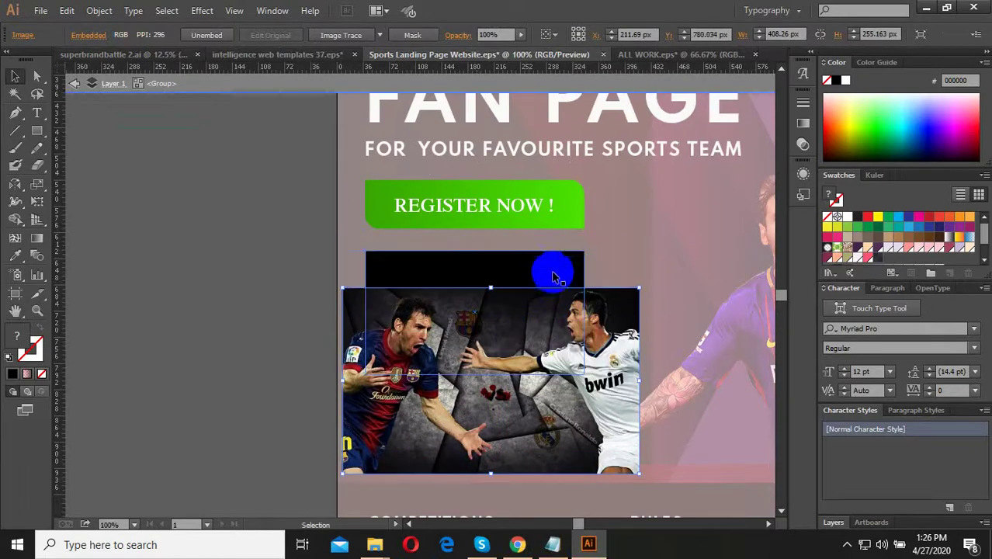
Attempt a clipping mask of the photo with the black box, dismiss the error, and undo.
left_click(546, 271, "shift")
right_click(543, 313)
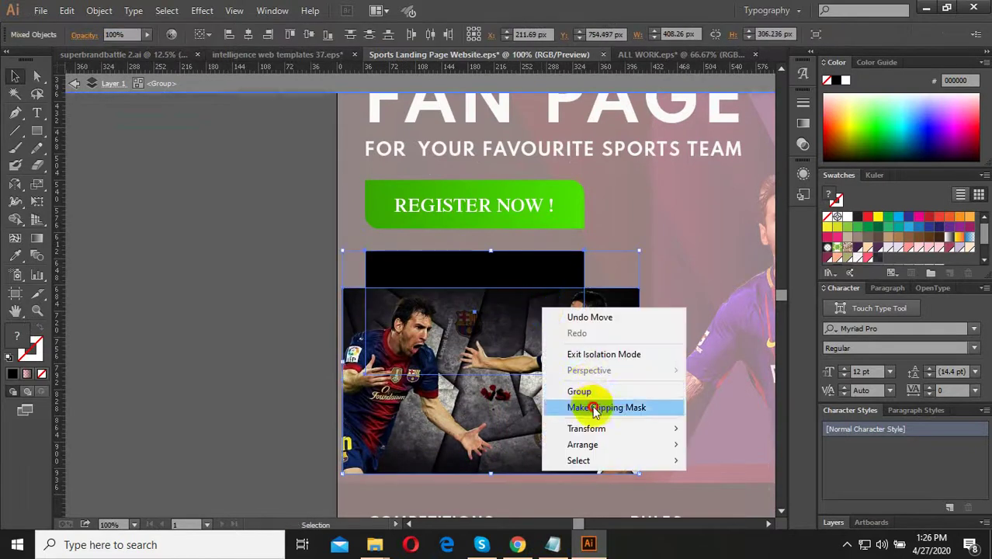
left_click(595, 409)
left_click(635, 292)
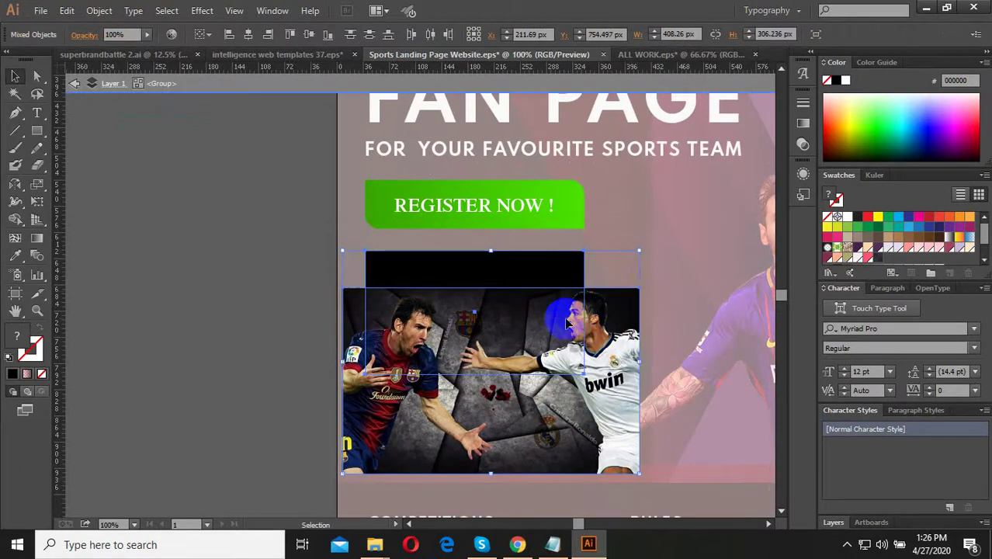
key("ctrl+z")
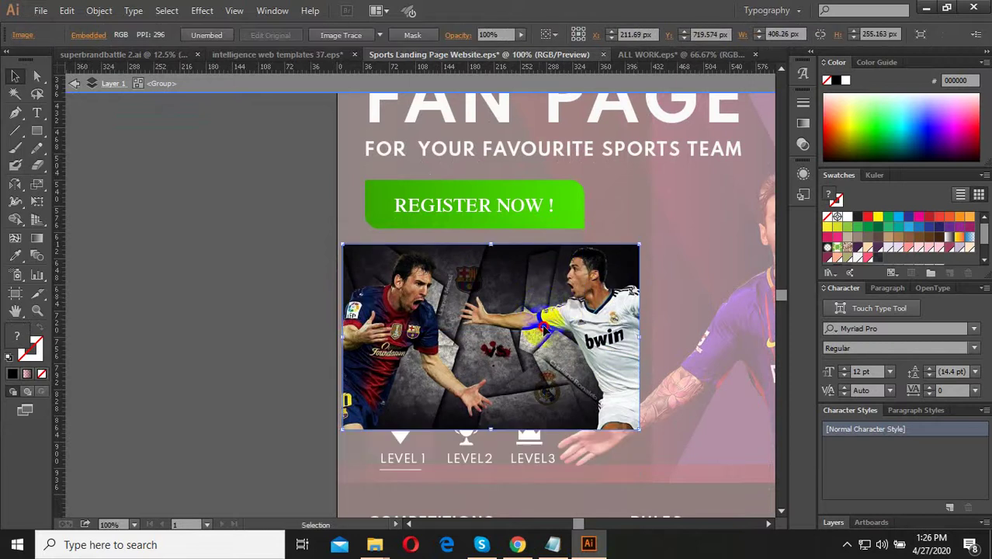
key("ctrl+z")
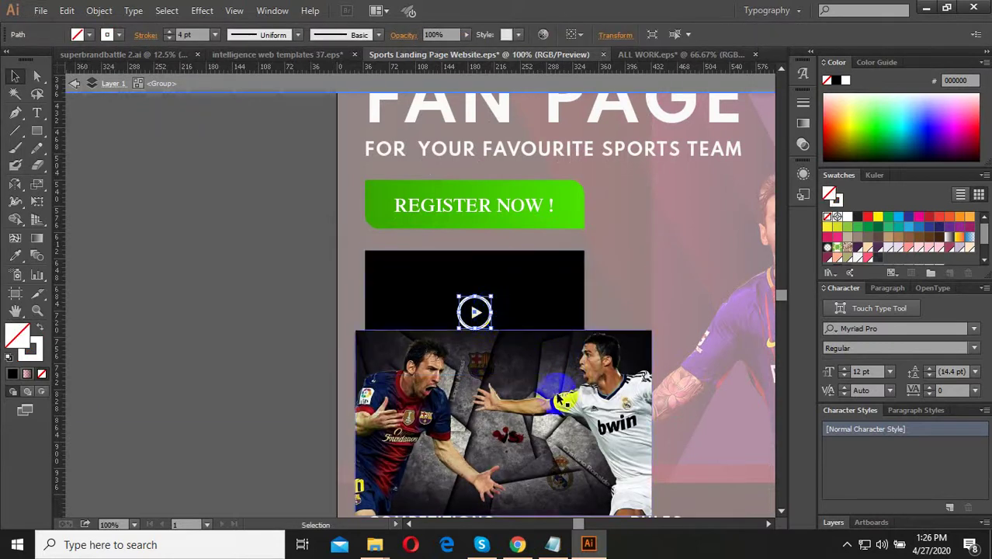
Move the photo below the video box and draw a rectangle matching the black video box.
key("ctrl+z")
left_click_drag(575, 362, 584, 458)
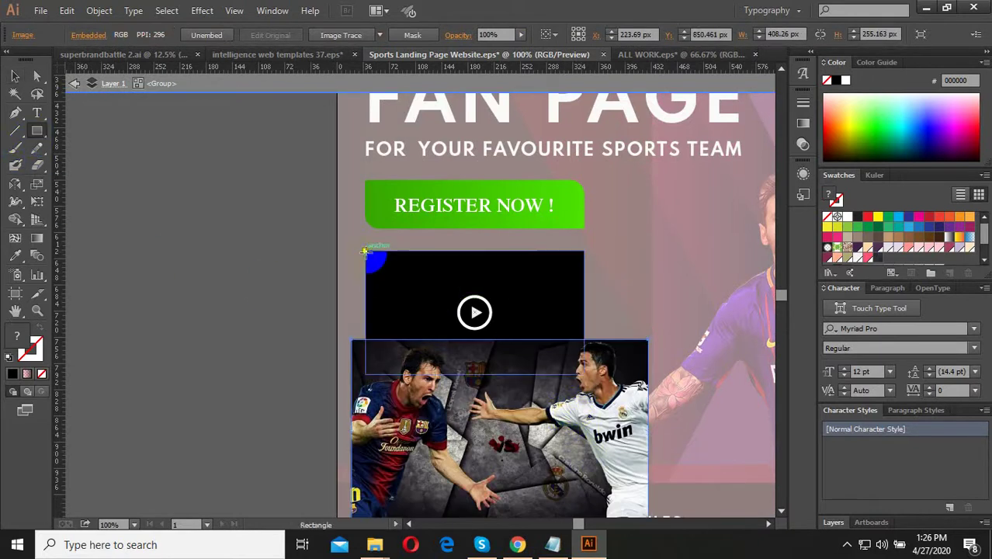
left_click_drag(365, 251, 582, 376)
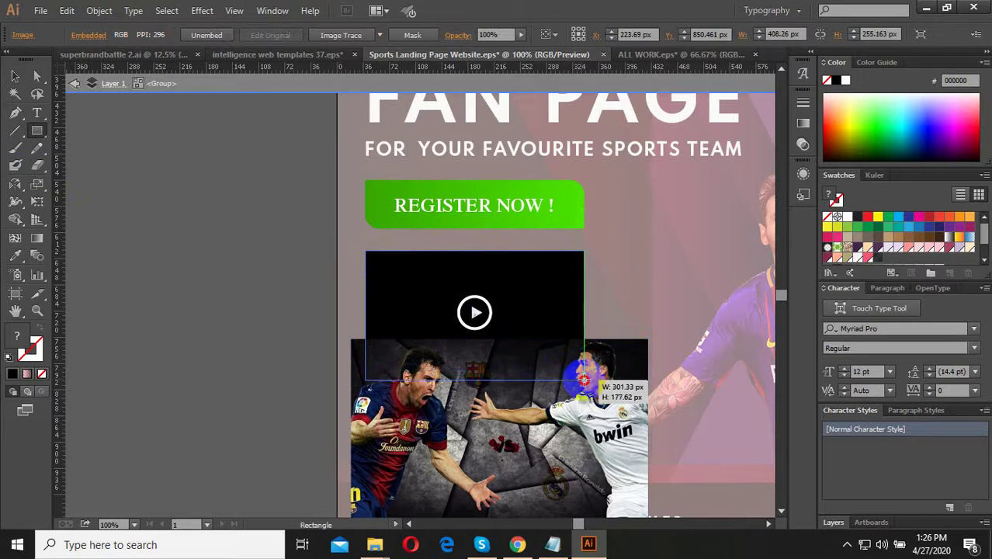
left_click_drag(582, 376, 584, 380)
left_click(15, 78)
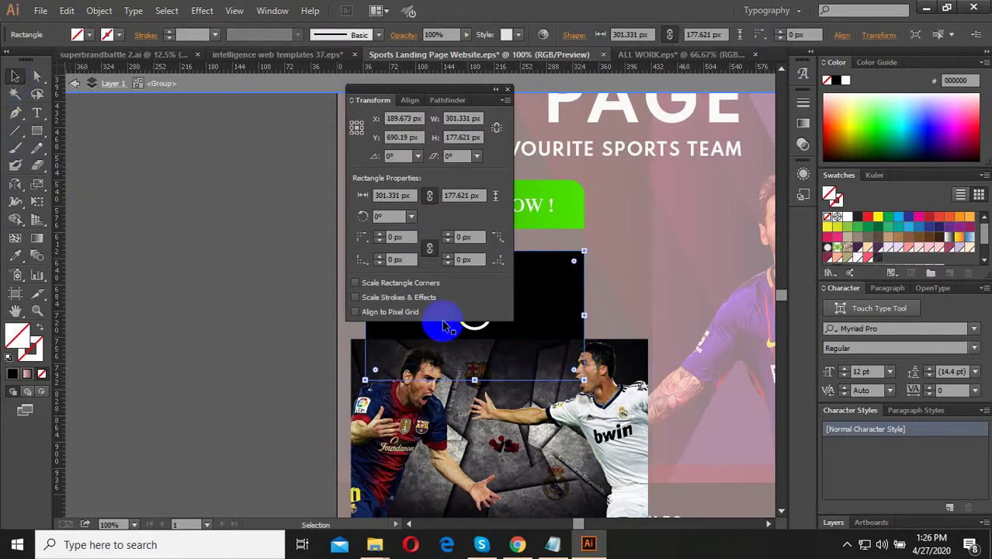
left_click(551, 333)
Fill the rectangle red, move it onto the players photo and make a clipping mask.
double_click(19, 336)
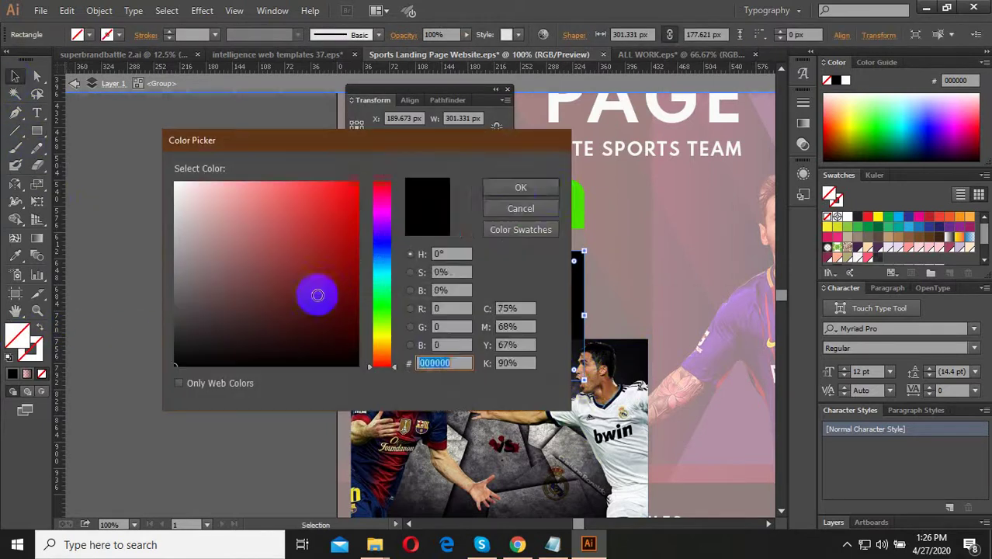
left_click(348, 197)
left_click(547, 186)
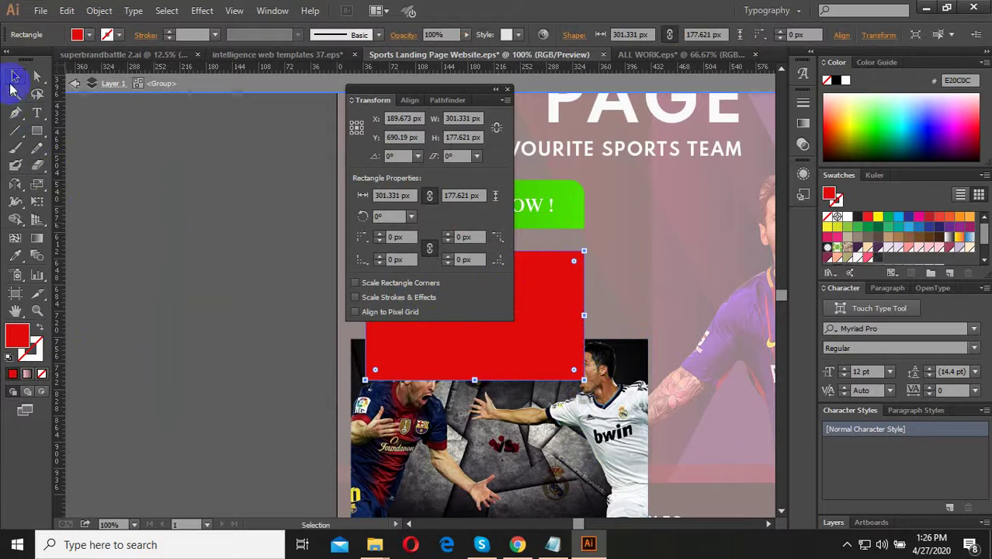
scroll(453, 382, "down", 2)
left_click_drag(453, 379, 478, 413)
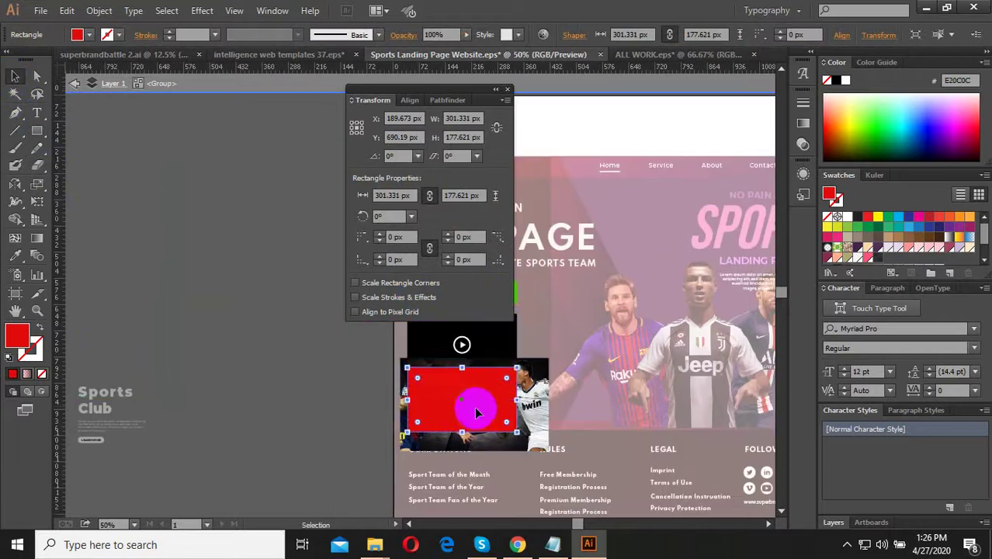
left_click(526, 386, "shift")
right_click(487, 396)
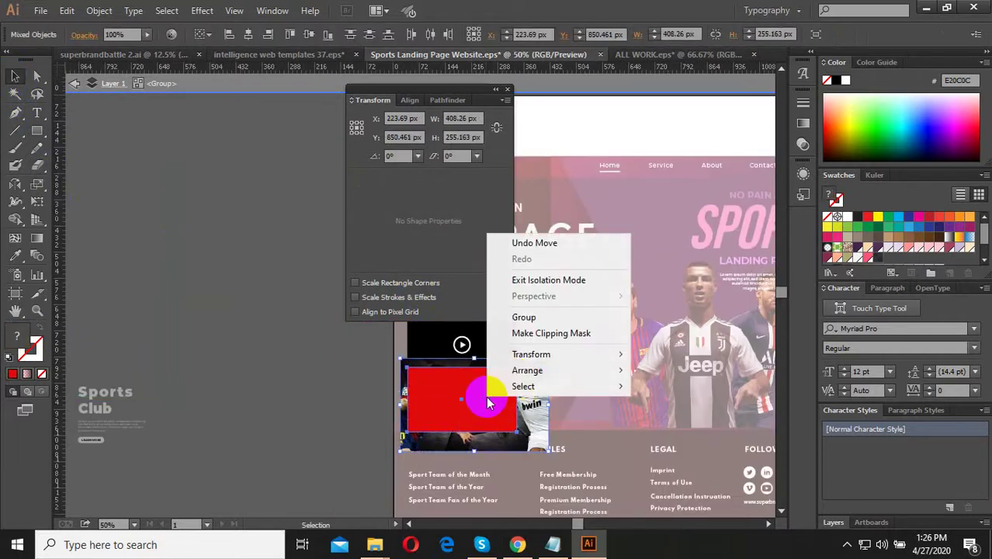
left_click(542, 340)
Select the play icon's path and group it.
scroll(270, 381, "up", 2)
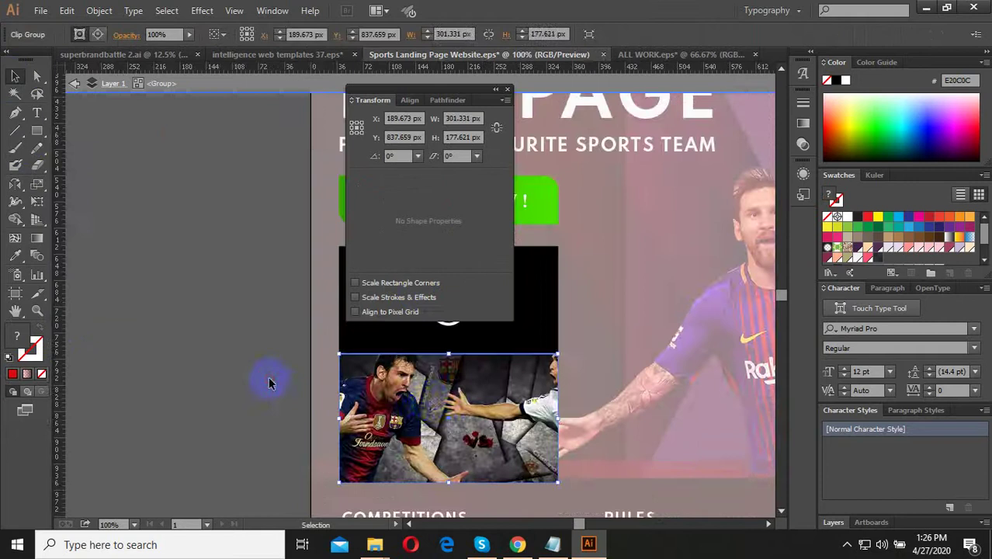
left_click(270, 381)
scroll(435, 470, "down", 1)
scroll(435, 468, "up", 2)
left_click_drag(386, 396, 227, 437)
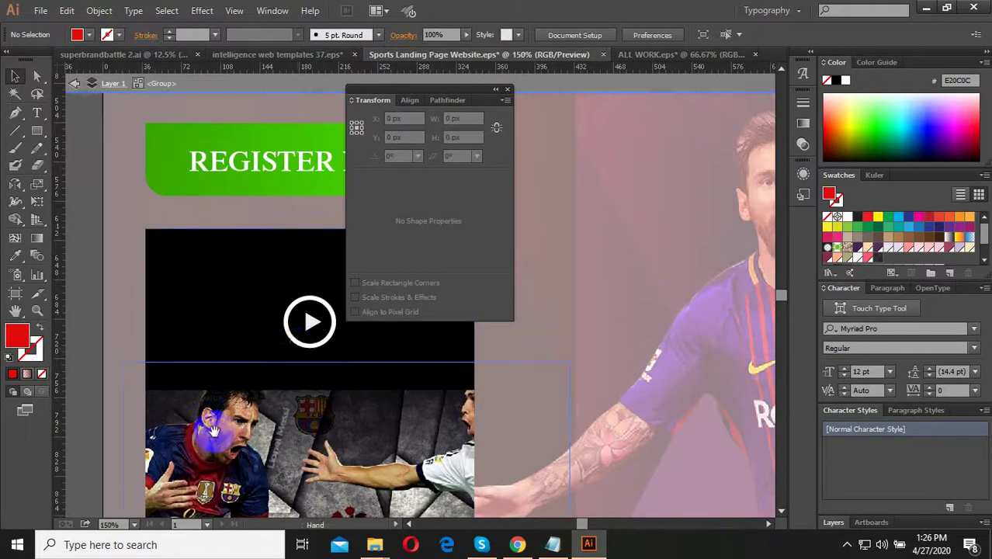
left_click(311, 322)
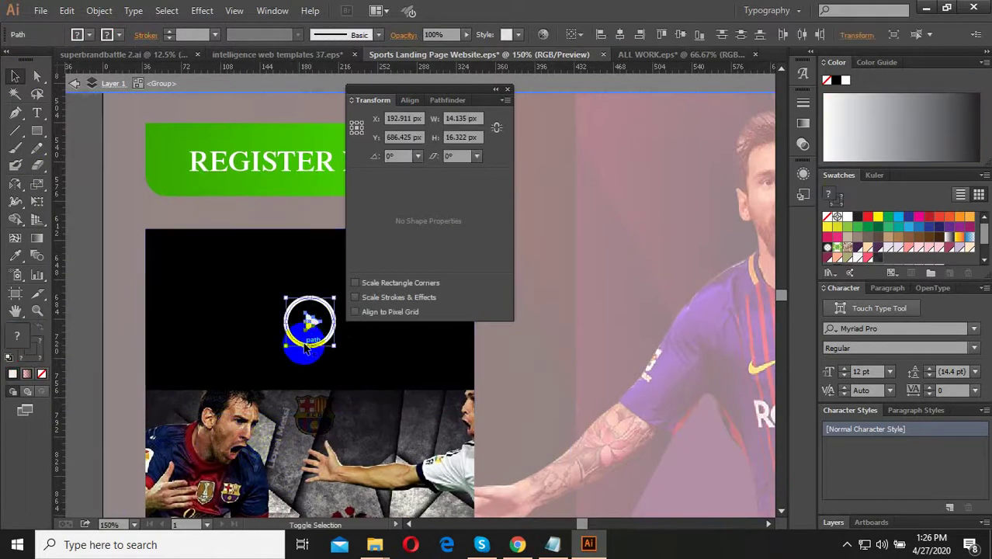
right_click(310, 322)
left_click(342, 195)
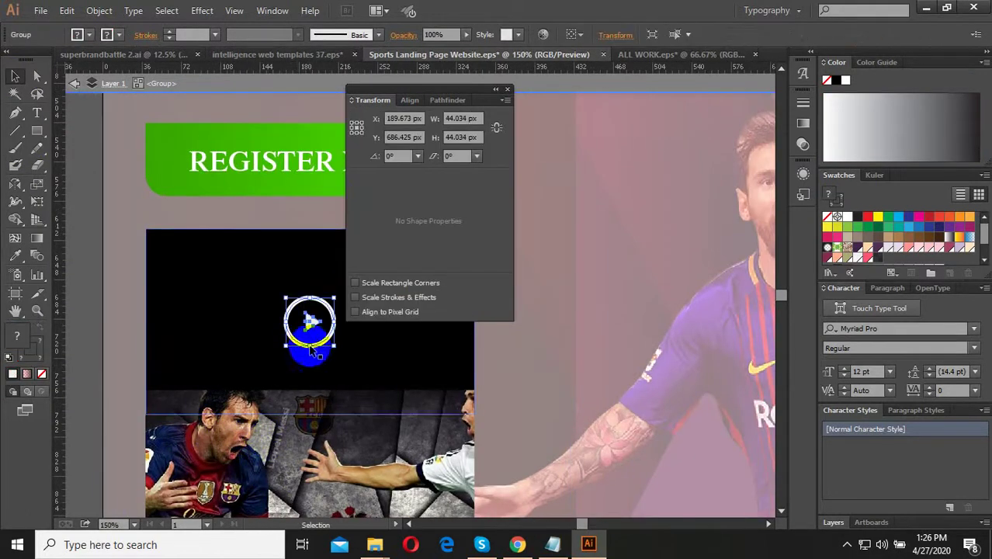
right_click(311, 339)
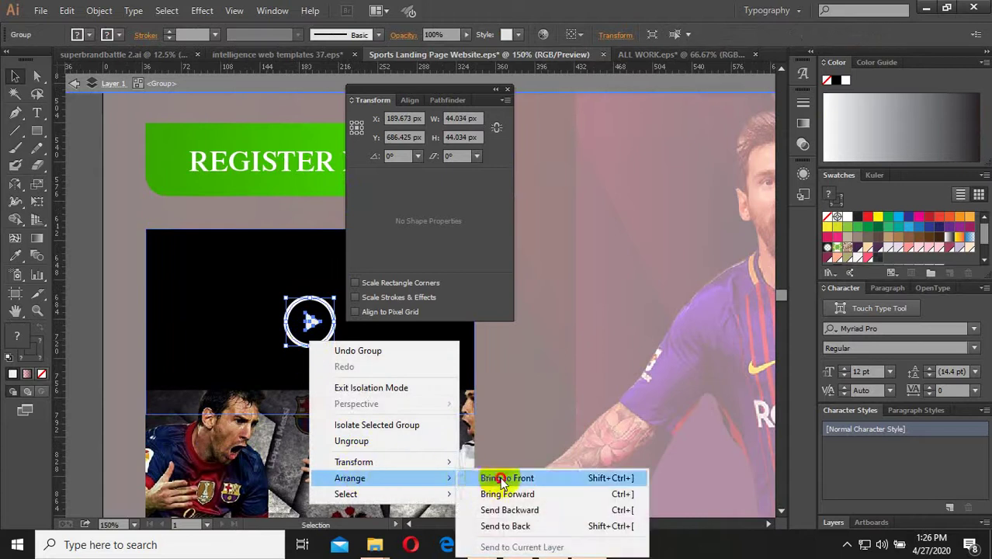
Bring the play icon group to front and move the cropped photo into the video box.
left_click(497, 412)
mouse_move(353, 449)
left_mouse_down()
mouse_move(348, 314)
mouse_move(317, 392)
mouse_move(242, 353)
left_mouse_up()
key("ctrl+minus")
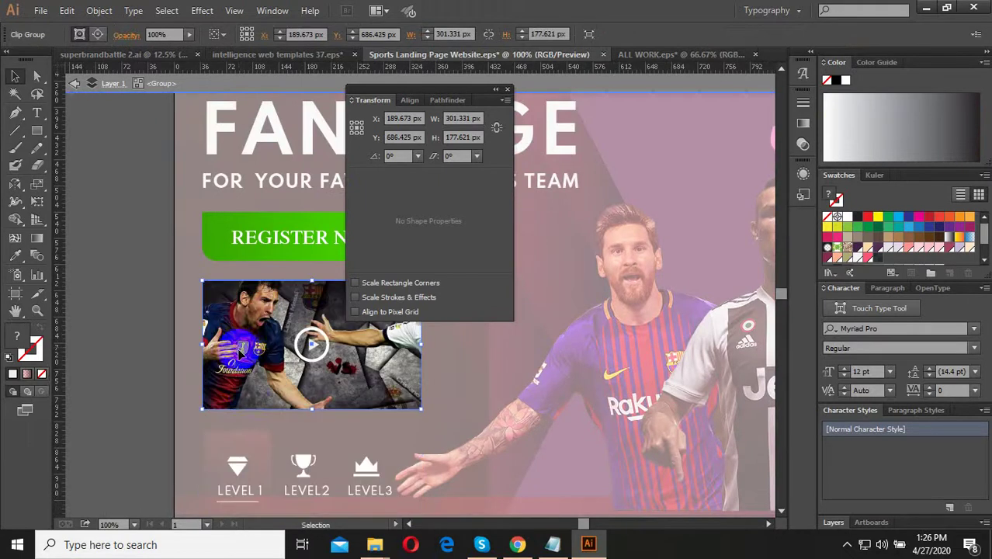
key("ctrl+minus")
key("ctrl+plus")
Isolate the thumbnail group and resize its embedded photo to about 323×204 px.
double_click(339, 384)
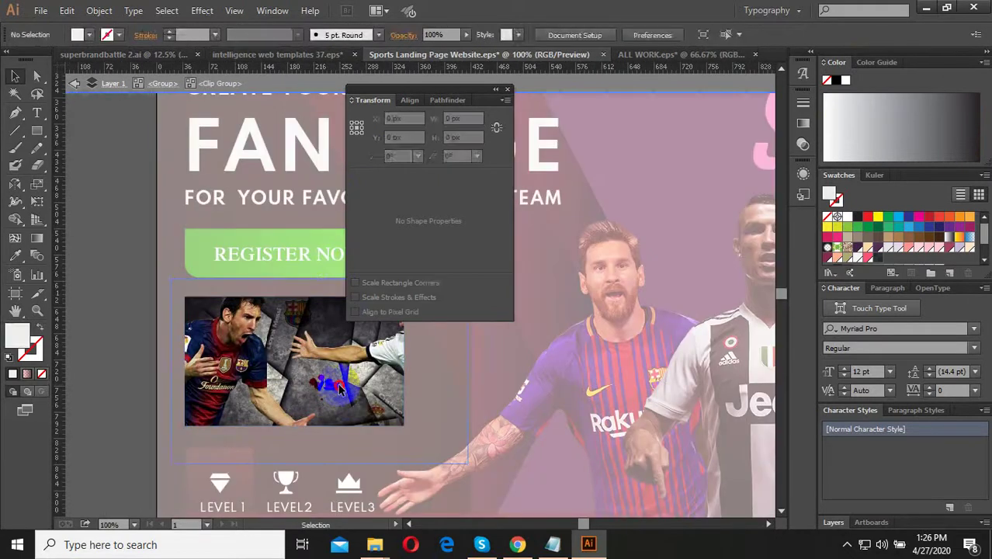
left_click(364, 385)
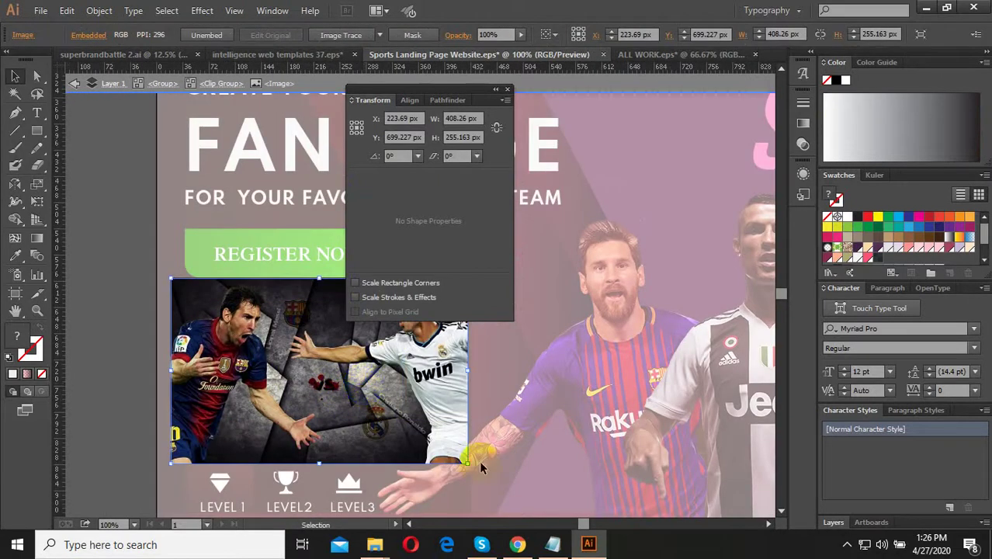
left_click_drag(469, 463, 372, 404)
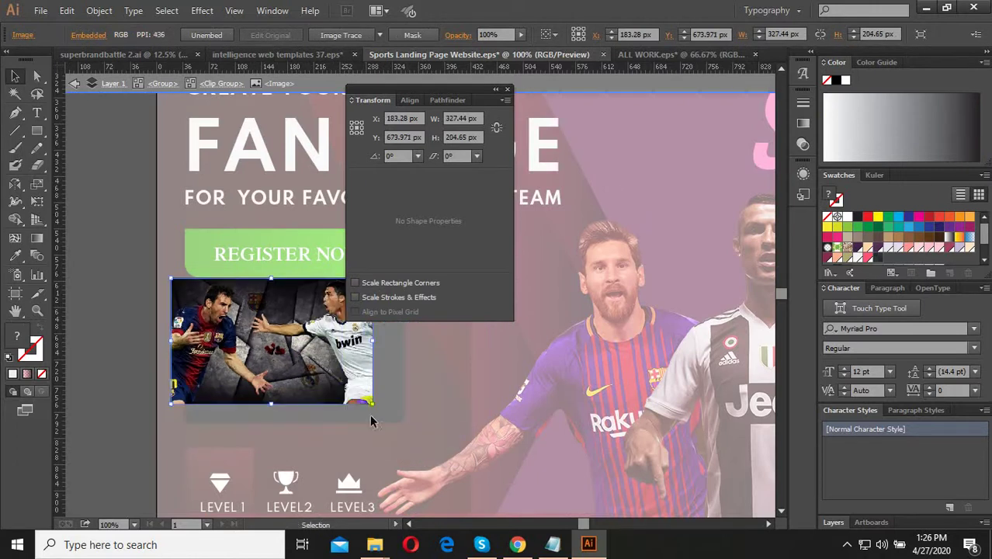
scroll(353, 400, "up", 1)
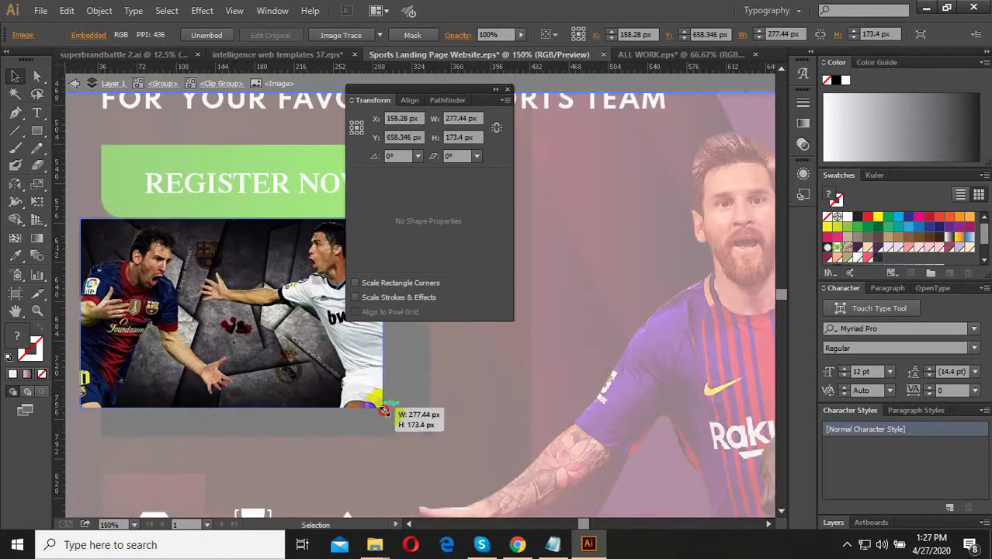
left_click_drag(384, 409, 433, 441)
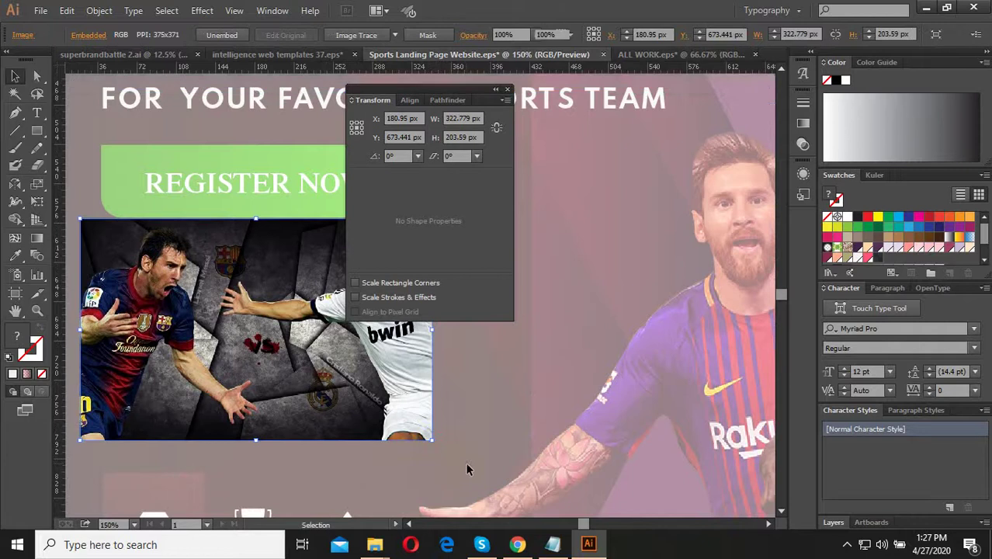
left_click(466, 469)
scroll(416, 471, "down", 1)
Re-enter the clip group, resize the photo to fill the thumbnail frame, and exit isolation.
double_click(304, 428)
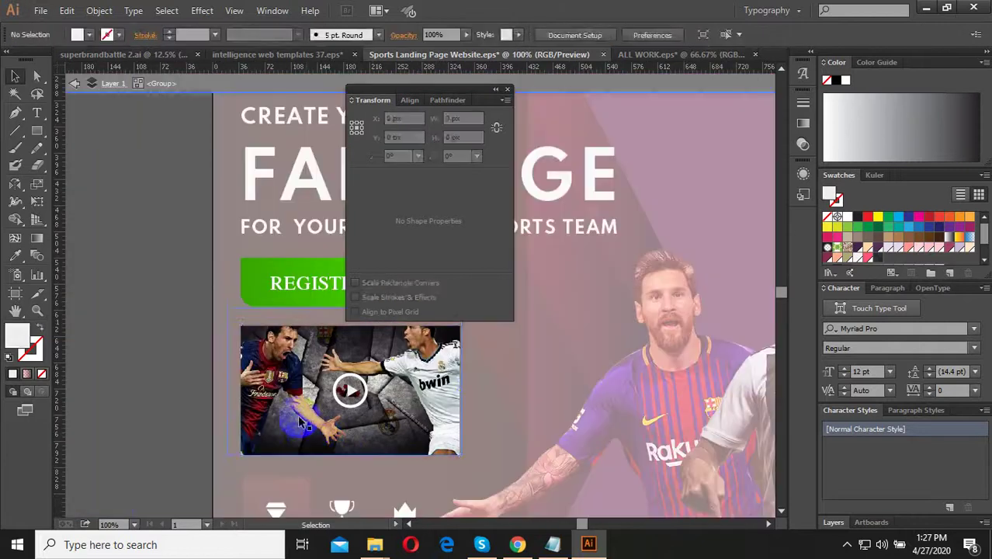
left_click(301, 423)
double_click(245, 377)
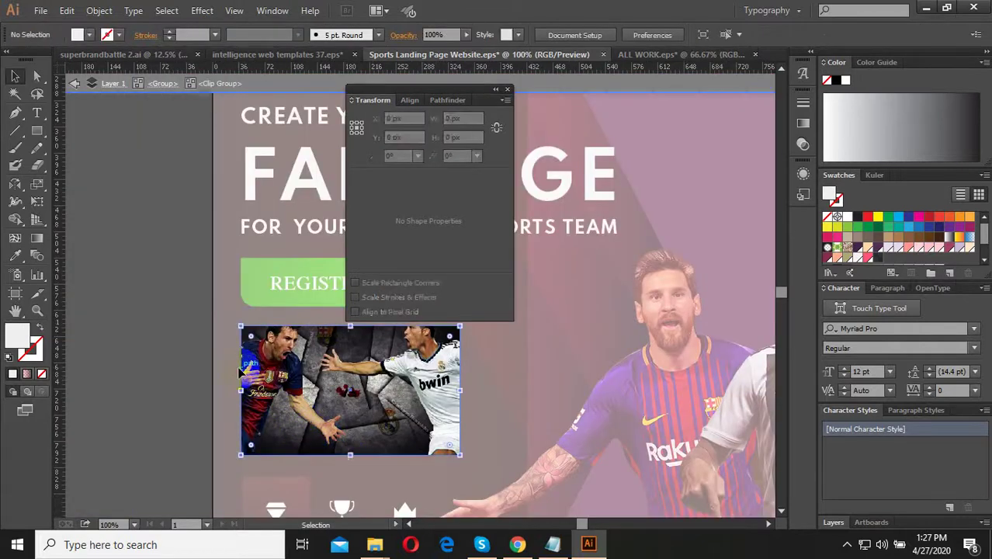
left_click(238, 368)
double_click(237, 367)
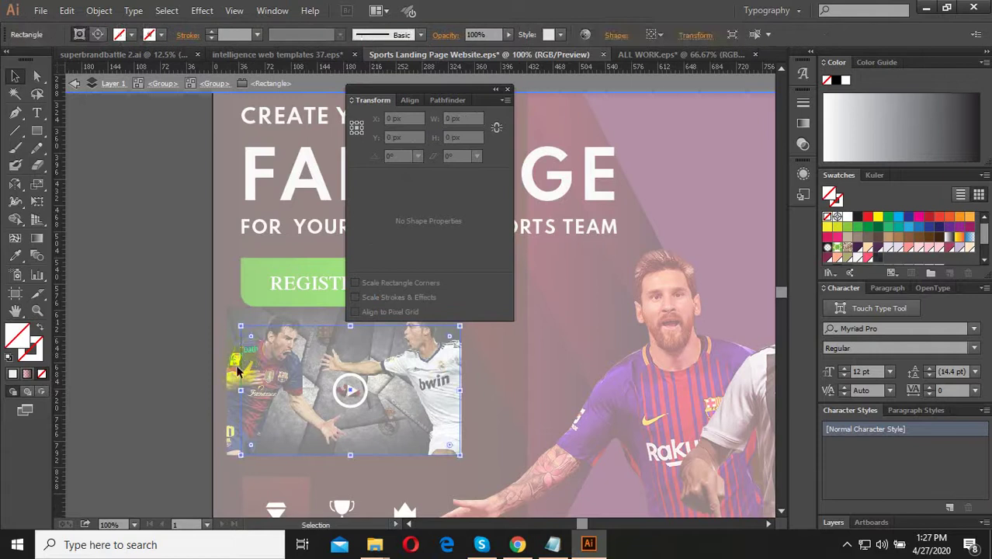
key("Escape")
double_click(279, 372)
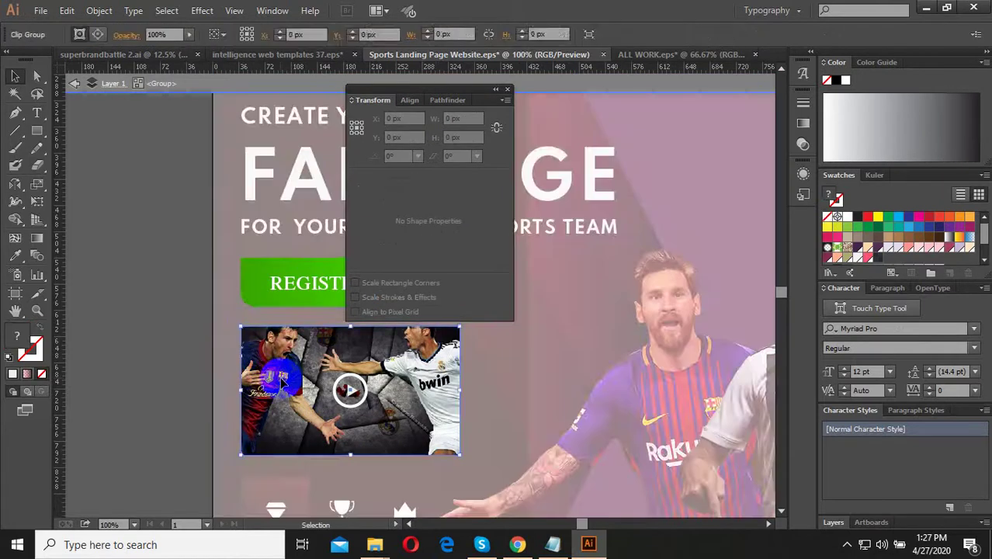
double_click(283, 374)
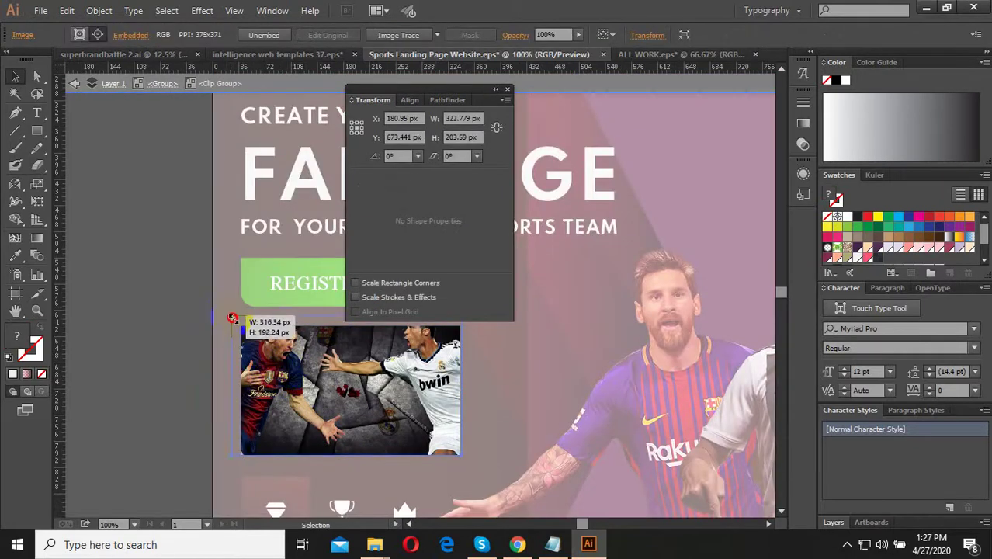
left_click_drag(237, 323, 238, 327)
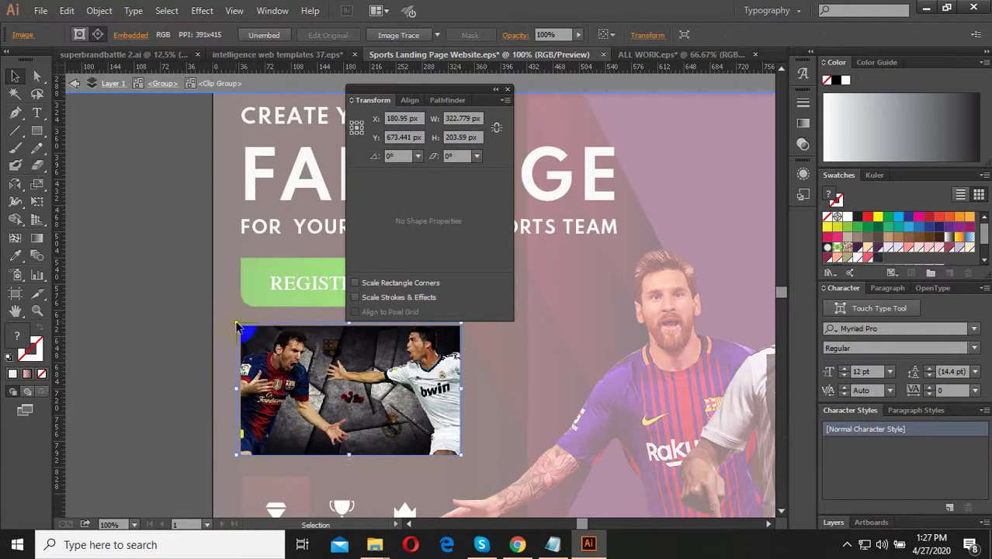
left_click(203, 350)
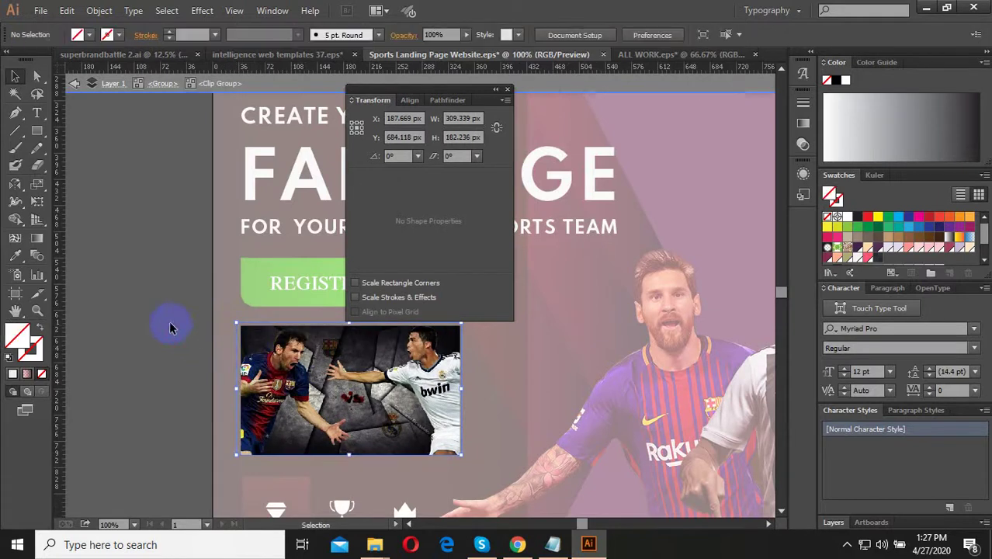
double_click(166, 327)
key("ctrl+minus")
Return to the Sports Landing Page document and reset the Typography workspace.
key("ctrl+Tab")
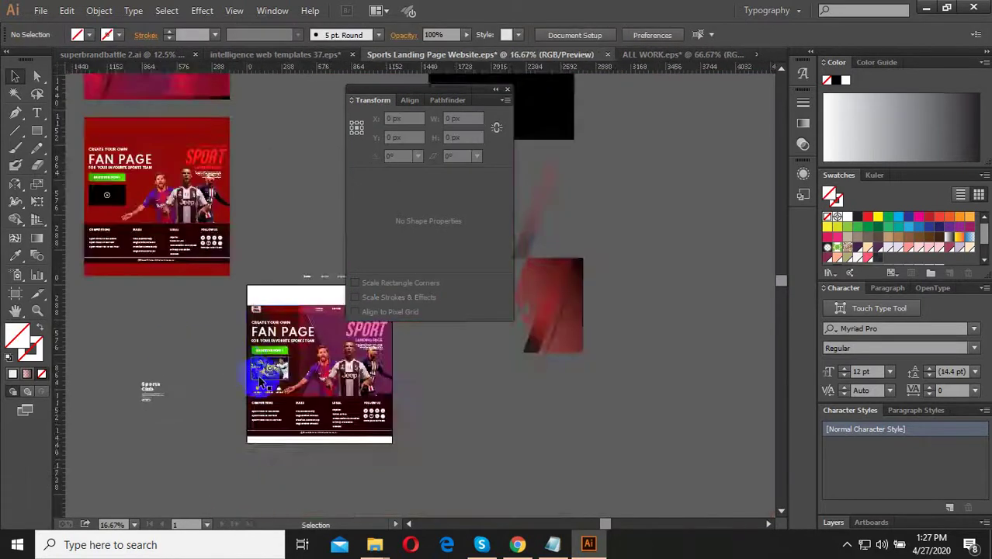
key("ctrl+shift+Tab")
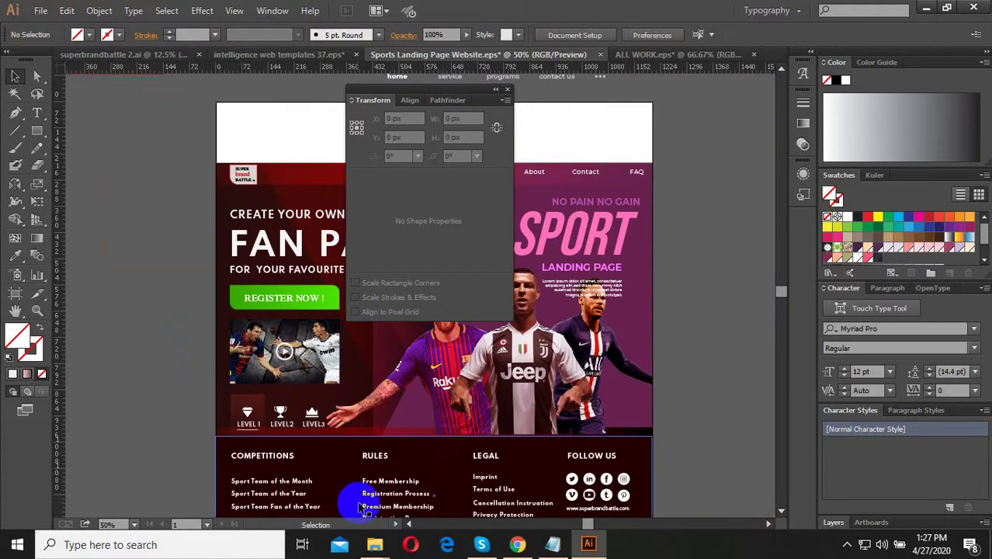
left_click(455, 174)
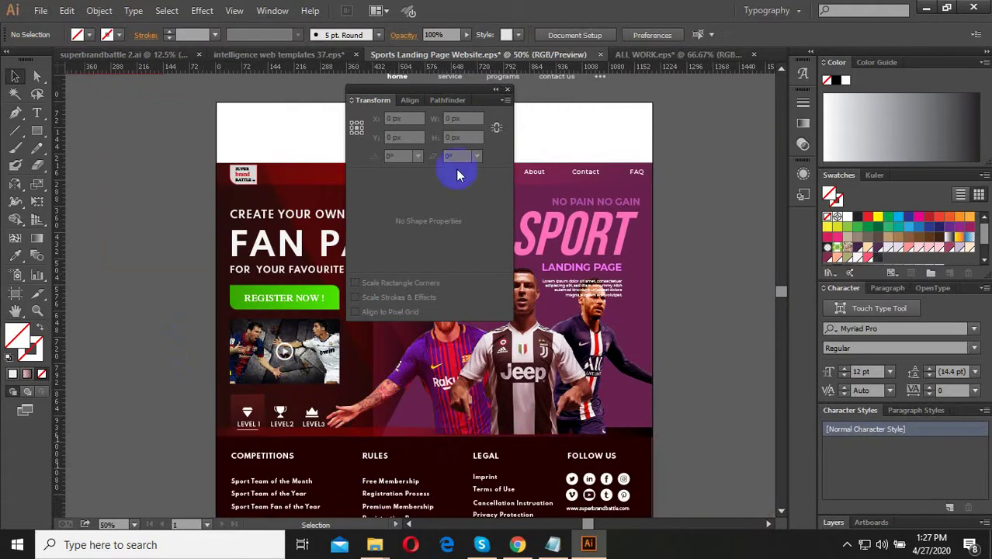
left_click(769, 10)
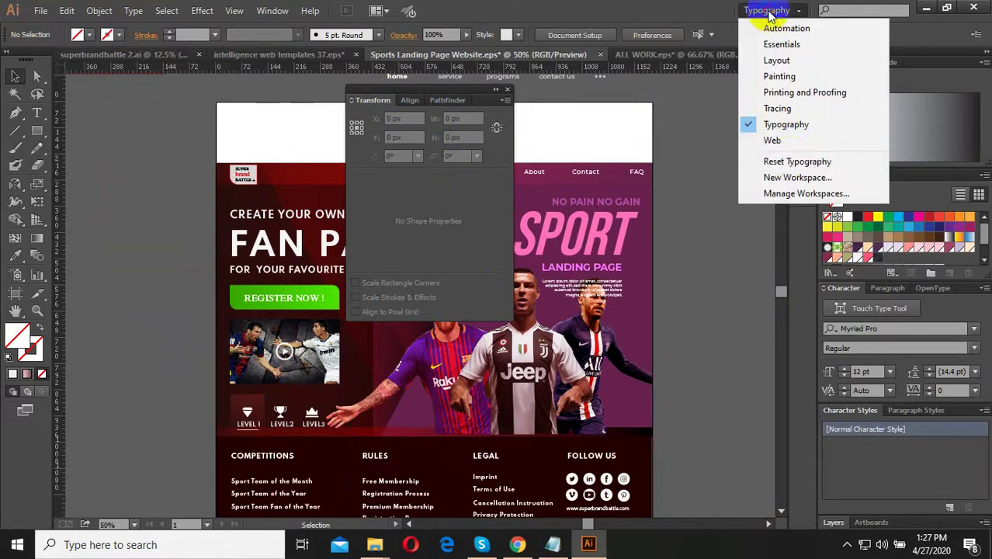
left_click(787, 160)
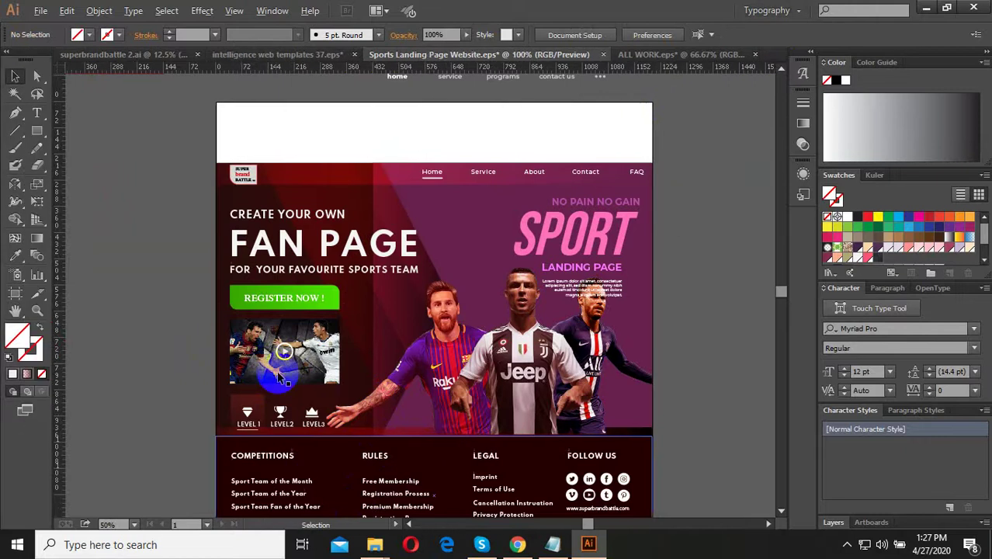
Navigate the canvas and select the large white rectangle on the left.
scroll(295, 307, "up", 3)
scroll(318, 319, "down", 2)
scroll(314, 319, "down", 2)
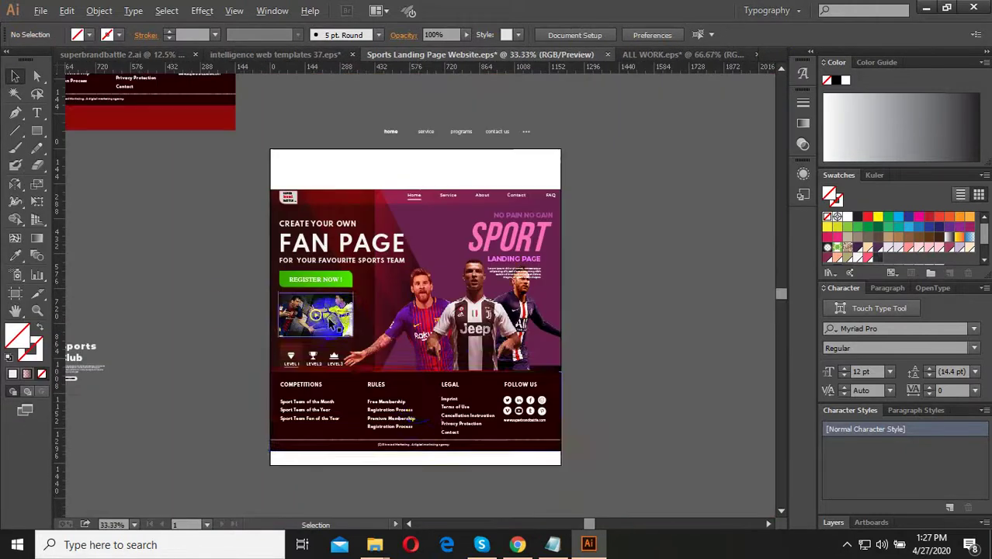
scroll(466, 342, "up", 1)
scroll(468, 339, "down", 1)
left_click(456, 456)
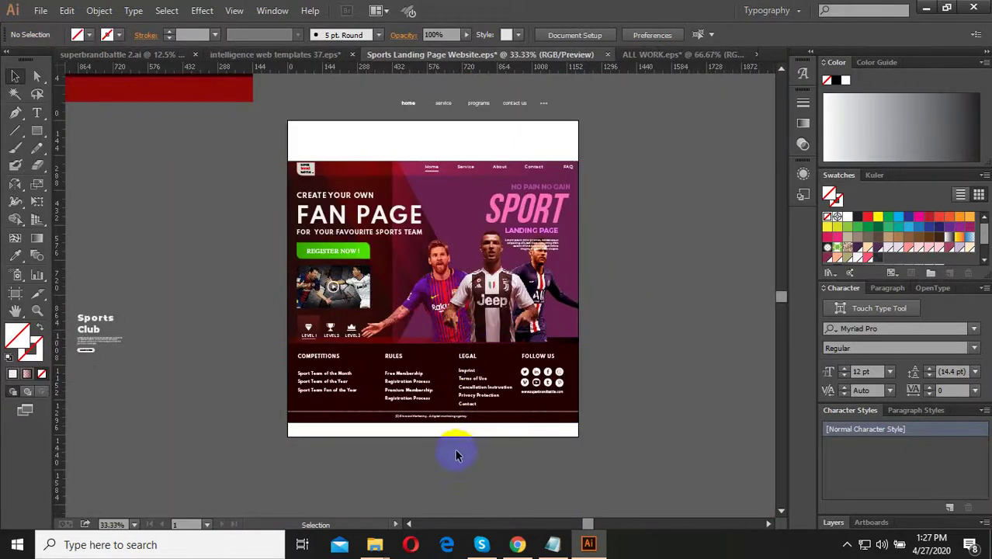
scroll(473, 454, "down", 1)
scroll(473, 427, "up", 1)
scroll(403, 400, "up", 2)
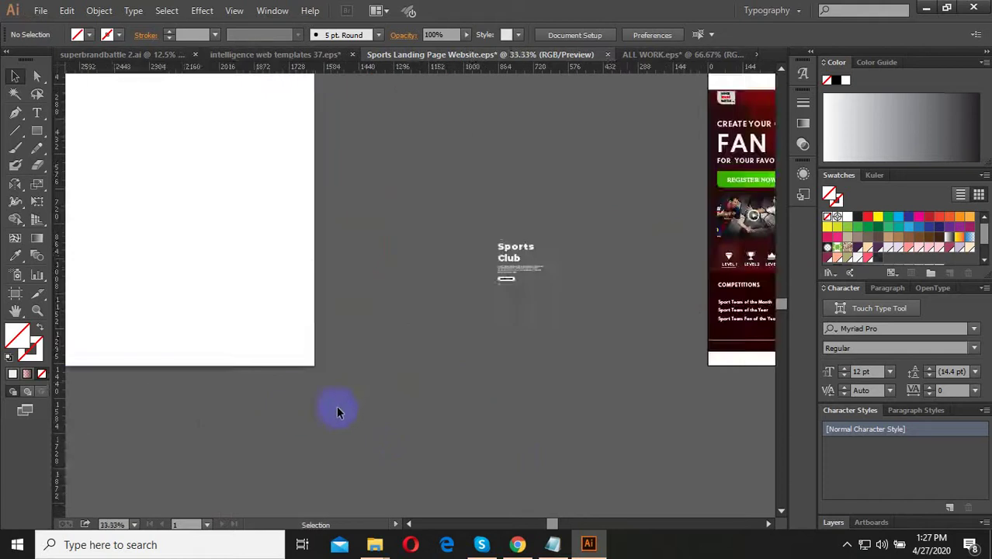
left_click(272, 366)
scroll(272, 379, "up", 1)
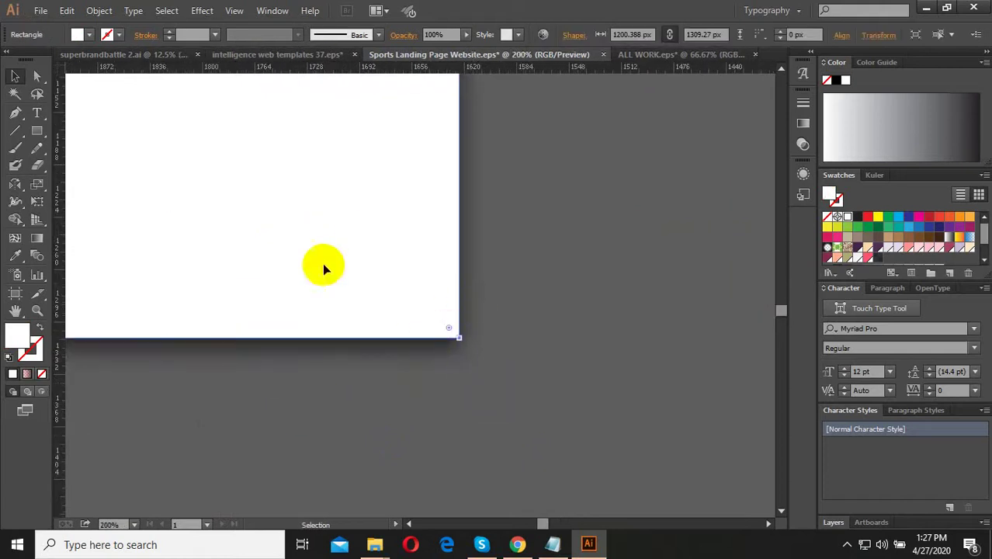
Try drawing a new white rectangle on the right, then undo it and deselect.
scroll(324, 269, "down", 1)
left_click(561, 401)
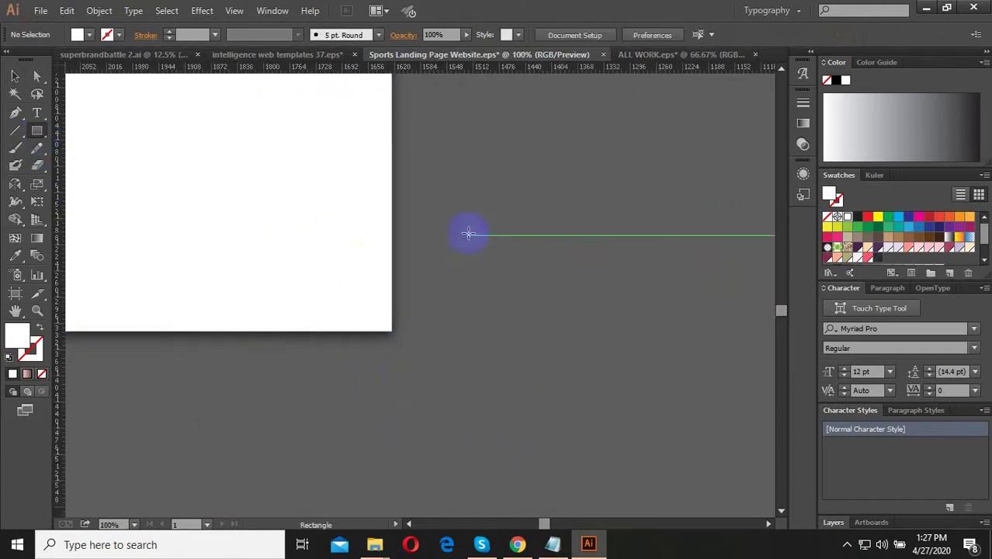
left_click_drag(468, 233, 619, 347)
scroll(561, 357, "up", 1)
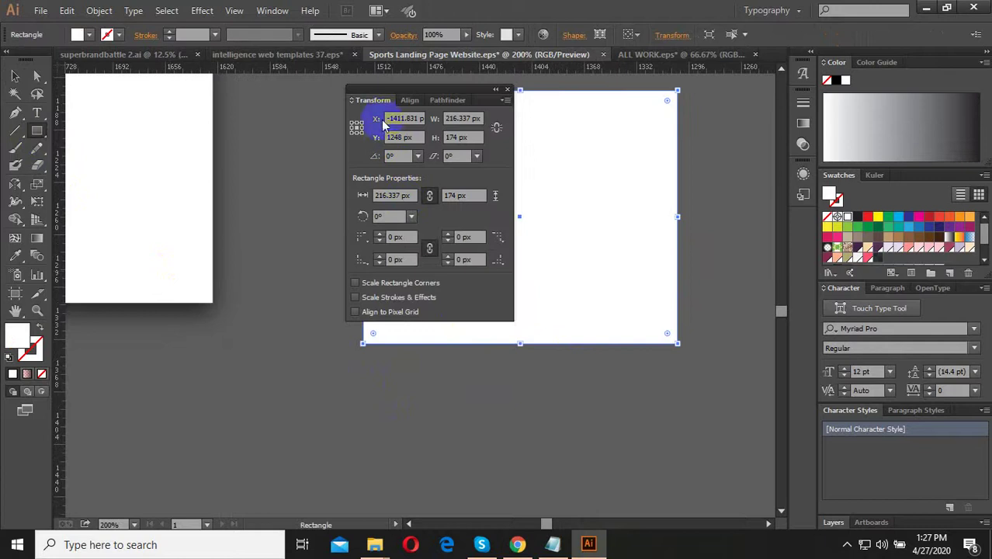
left_click(15, 75)
key("ctrl+z")
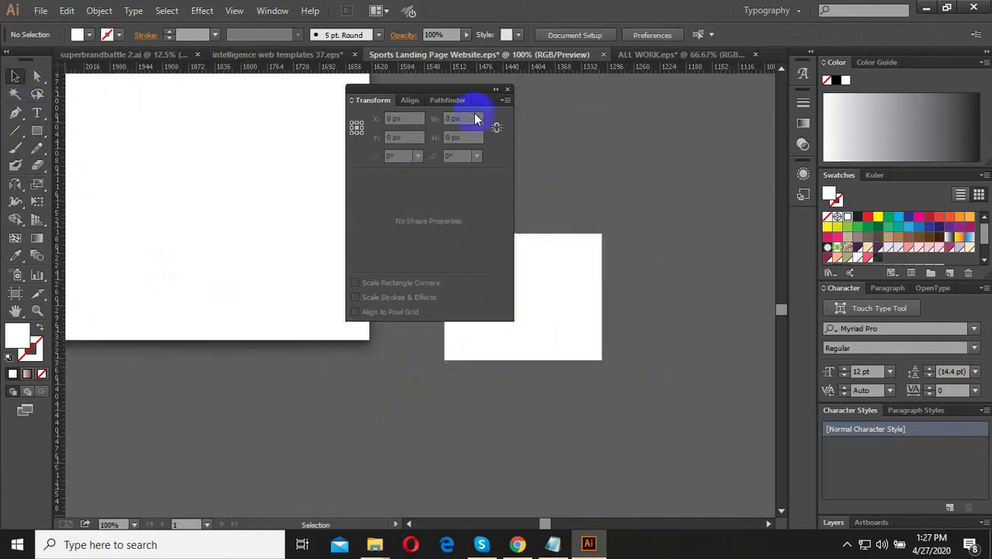
left_click_drag(466, 100, 544, 89)
left_click(411, 403)
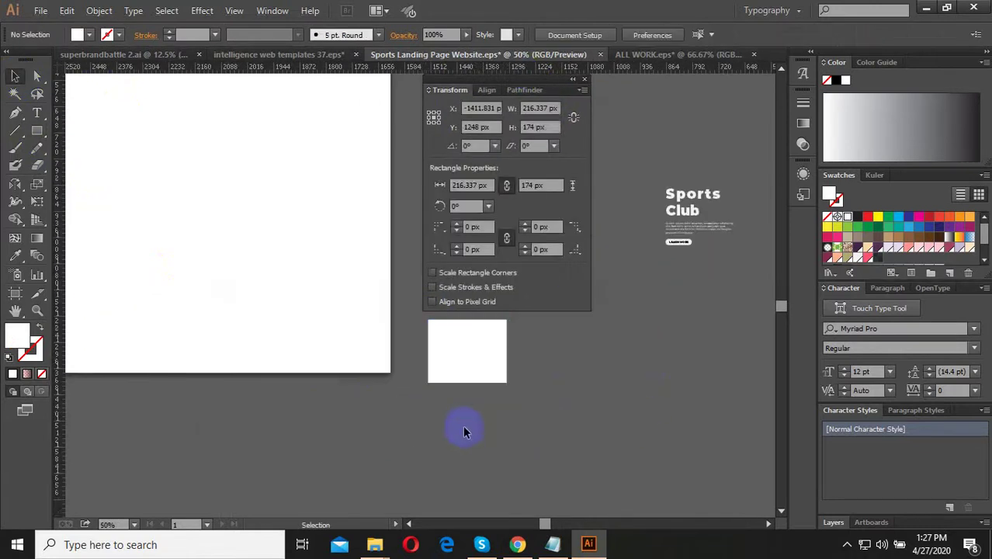
Move the tall white rectangle onto the landing page and send it behind the artwork.
key("ctrl+minus")
key("ctrl+minus")
left_click(166, 381)
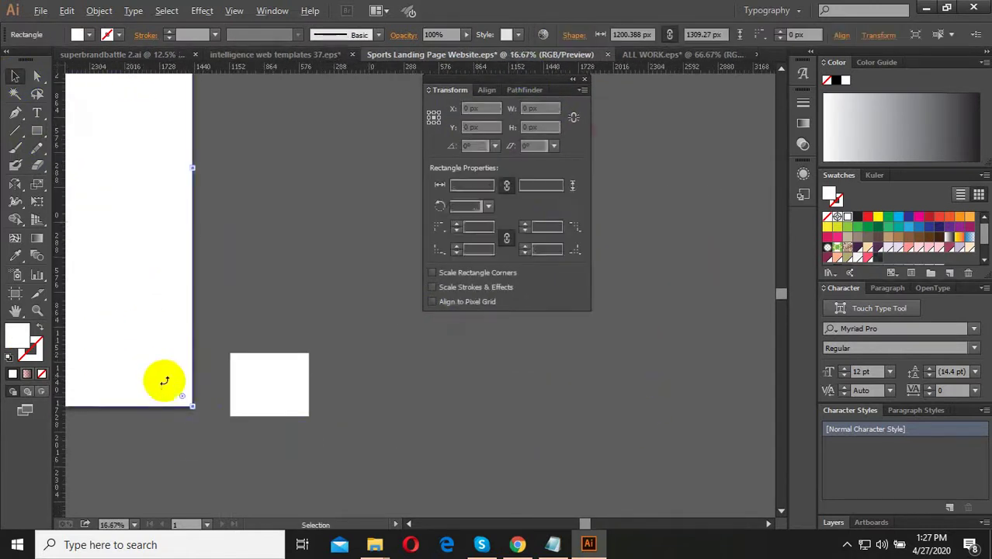
key("ctrl+minus")
key("ctrl+minus")
key("ctrl+minus")
mouse_move(162, 377)
left_mouse_down()
mouse_move(519, 362)
mouse_move(484, 357)
left_mouse_up()
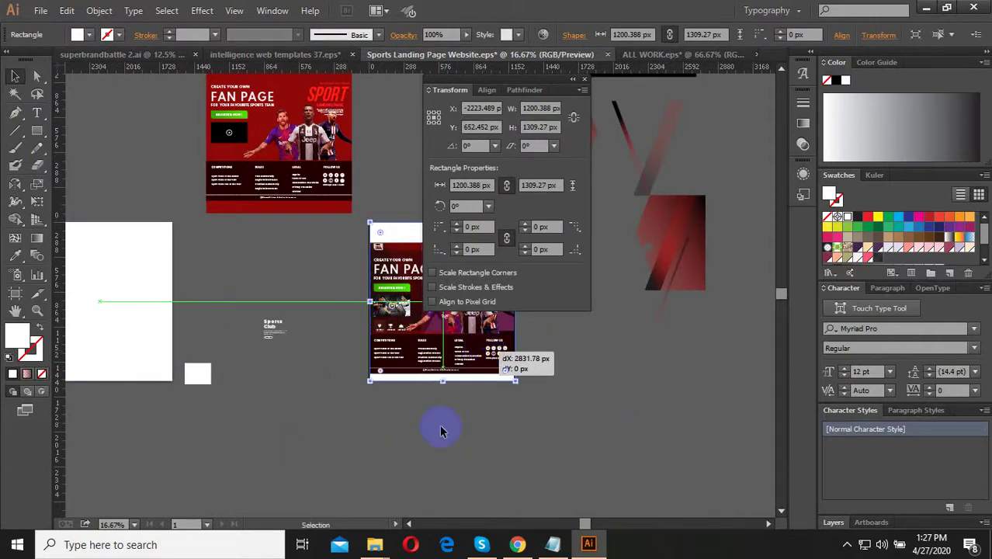
key("ctrl+plus")
right_click(345, 369)
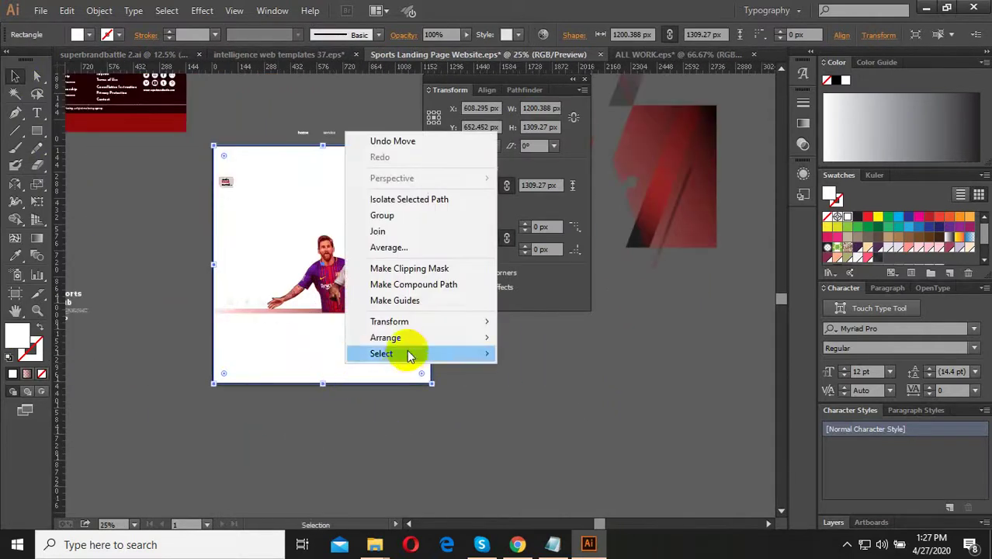
left_click(565, 386)
left_click(481, 435)
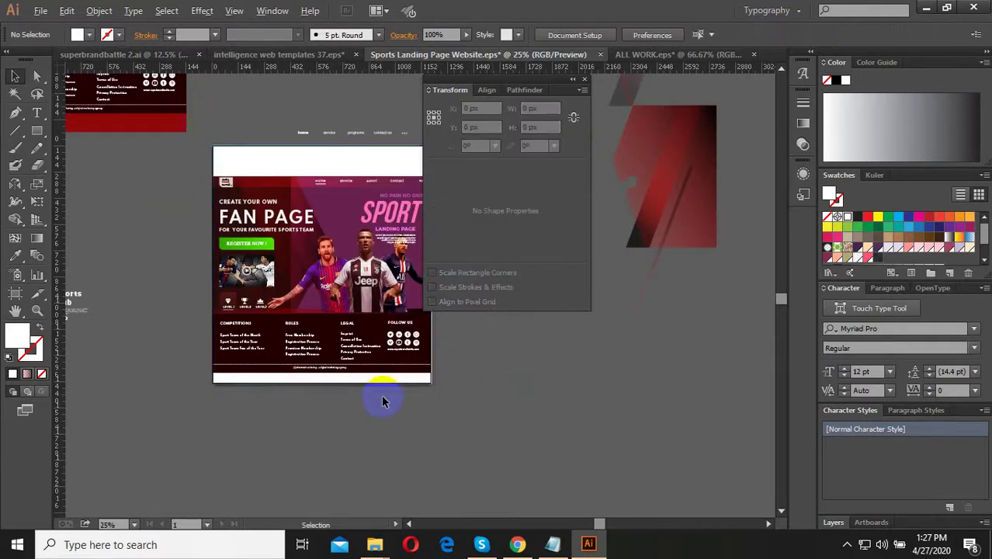
Raise the white background rectangle's bottom edge to the footer's bottom.
scroll(416, 404, "up", 1)
scroll(433, 418, "down", 1)
left_click(333, 382)
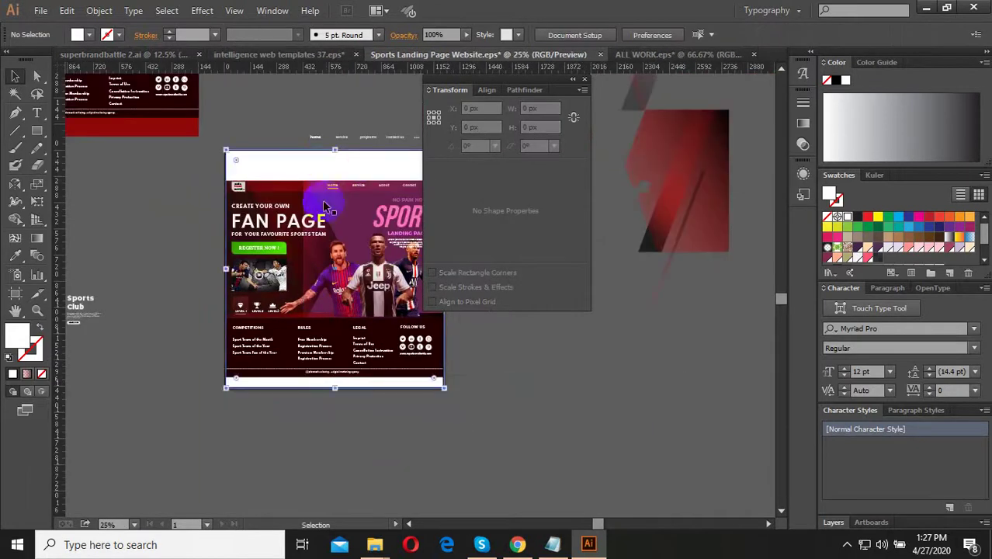
scroll(332, 407, "up", 2)
scroll(310, 392, "up", 1)
left_click_drag(309, 379, 315, 348)
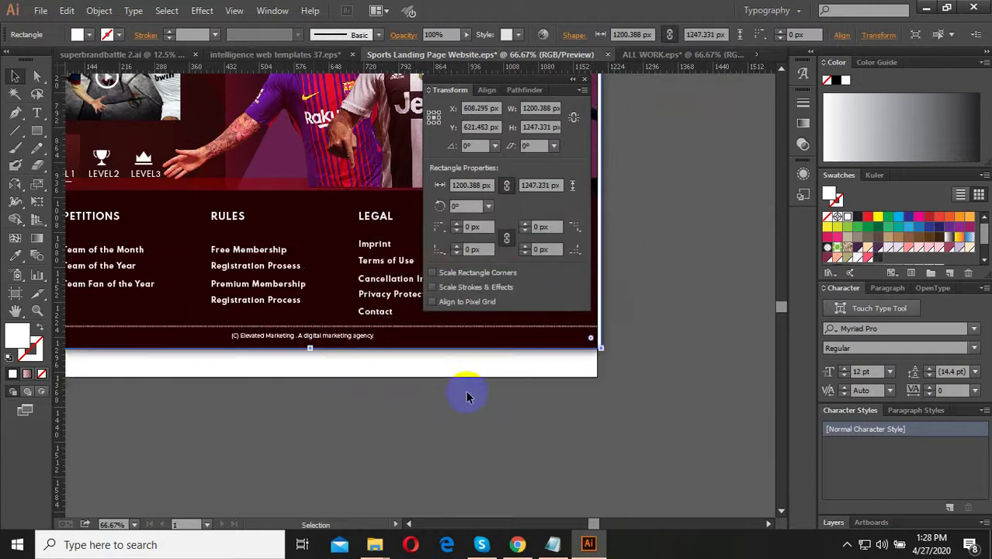
scroll(398, 431, "down", 3)
scroll(443, 404, "down", 1)
scroll(393, 320, "up", 1)
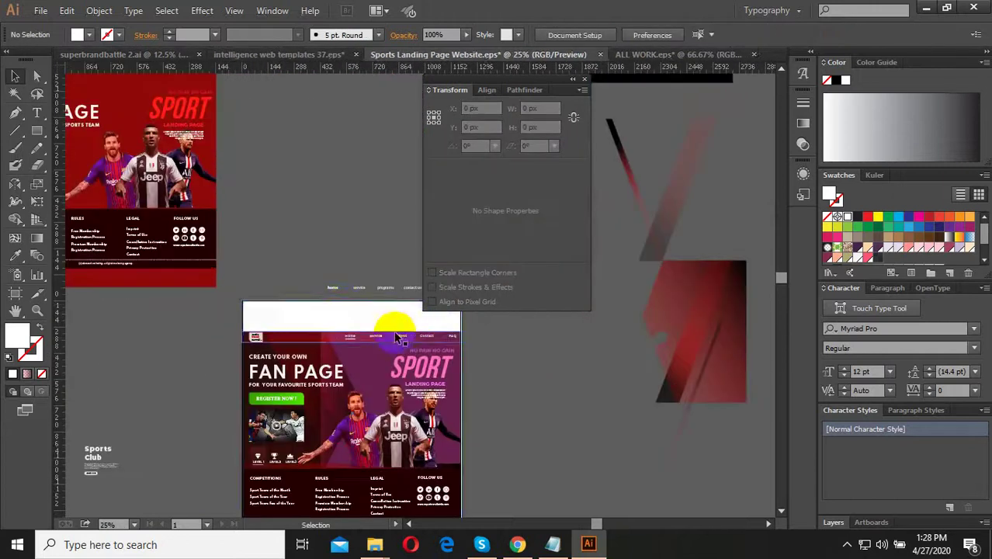
Lower the rectangle's top edge and pull its right edge in to about 1191.7 px wide.
left_click(367, 313)
scroll(367, 313, "up", 2)
scroll(367, 313, "up", 1)
left_click_drag(362, 296, 364, 378)
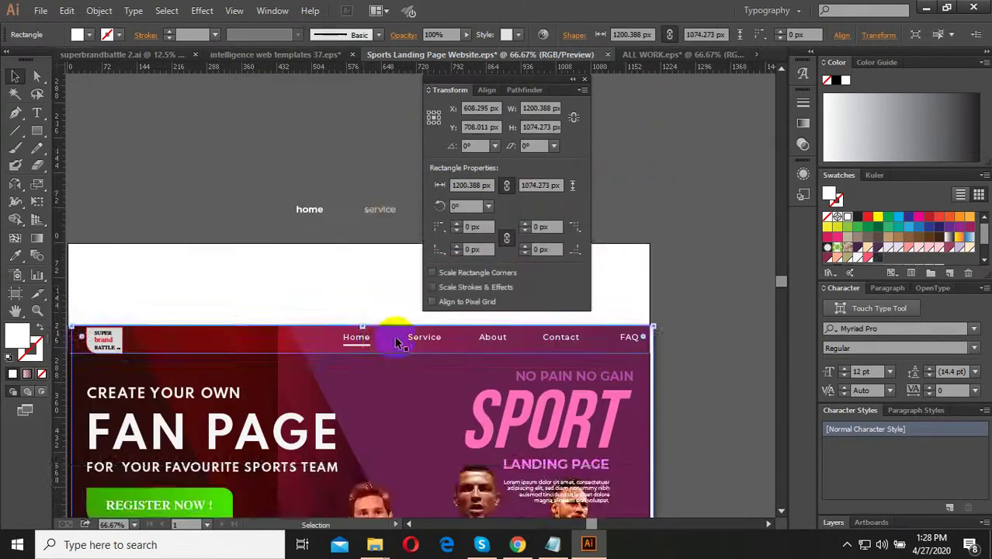
scroll(394, 338, "down", 3)
scroll(403, 370, "up", 1)
scroll(465, 388, "up", 4)
scroll(494, 430, "up", 2)
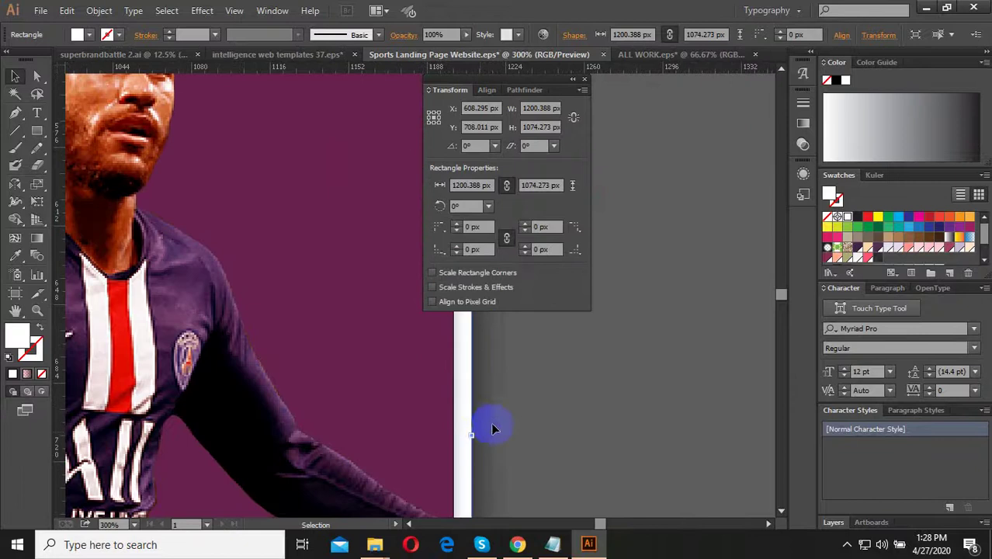
left_click_drag(476, 436, 457, 435)
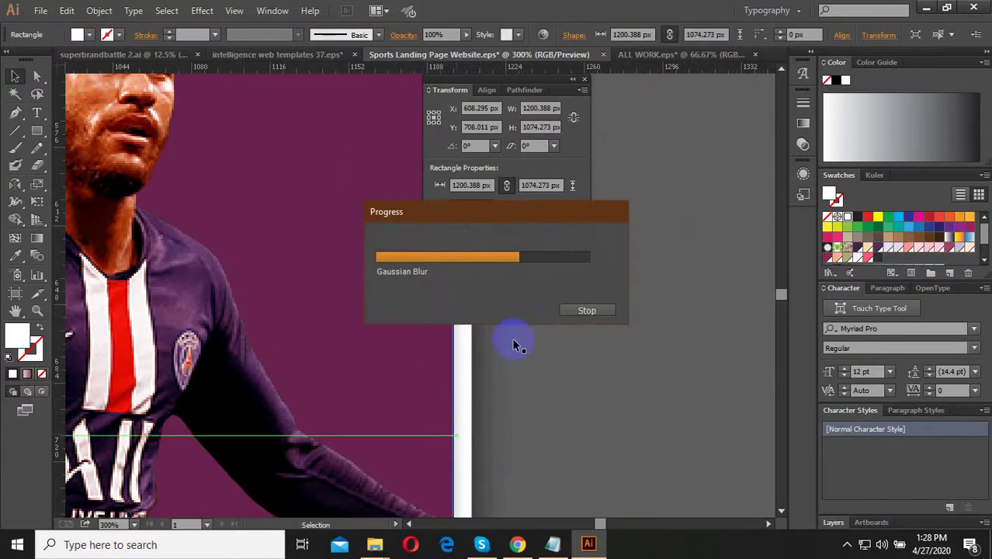
scroll(504, 350, "down", 3)
Select the page design group and drag it up flush with the artboard's top edge.
scroll(513, 356, "down", 4)
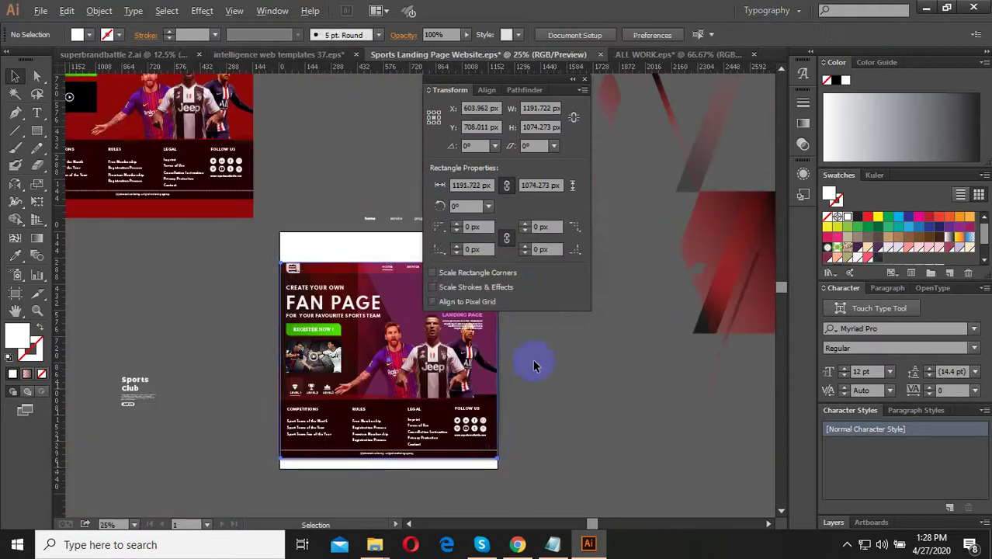
left_click(534, 365)
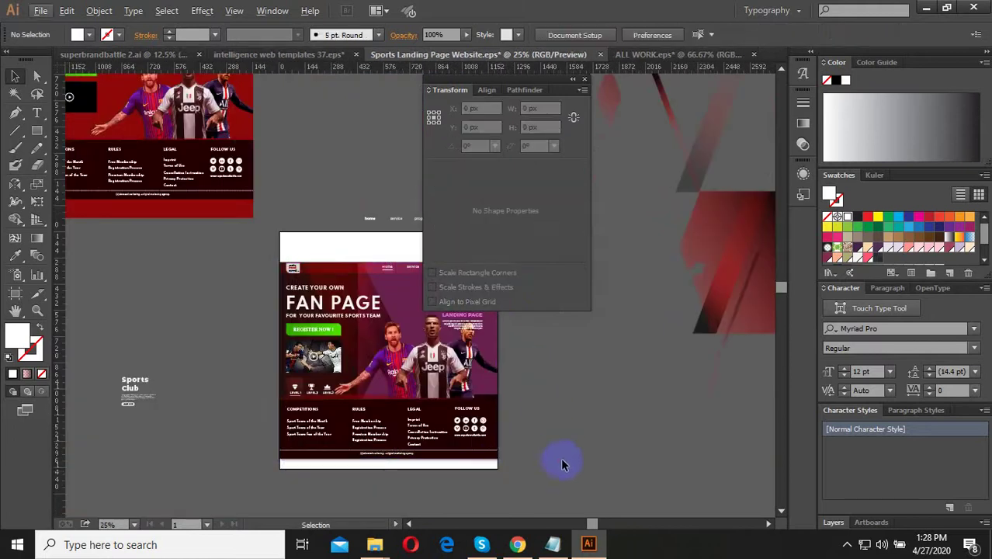
left_click(269, 253)
scroll(272, 252, "up", 3)
scroll(287, 259, "up", 3)
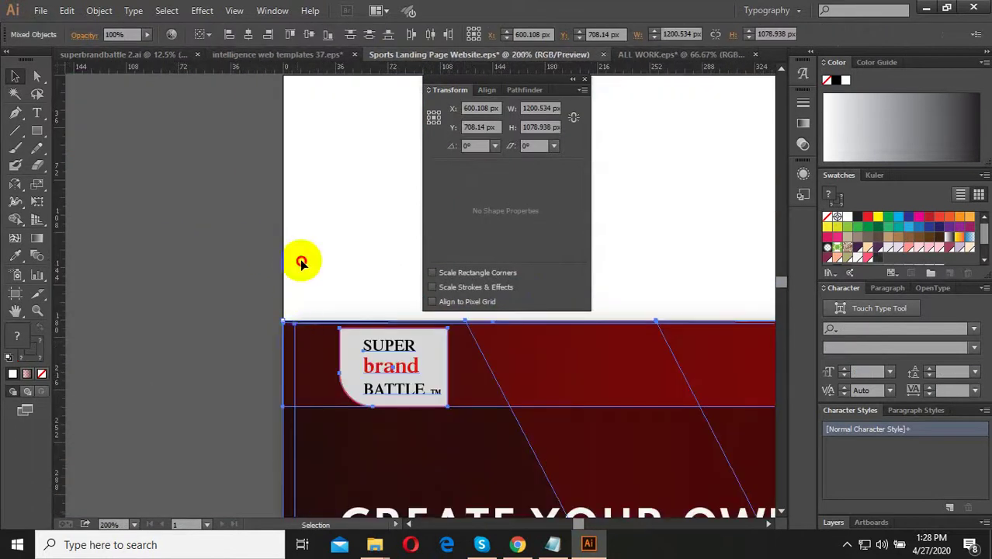
mouse_move(301, 262)
left_mouse_down()
mouse_move(342, 329)
mouse_move(332, 295)
mouse_move(298, 286)
left_mouse_up()
scroll(333, 295, "up", 4)
scroll(303, 280, "up", 1)
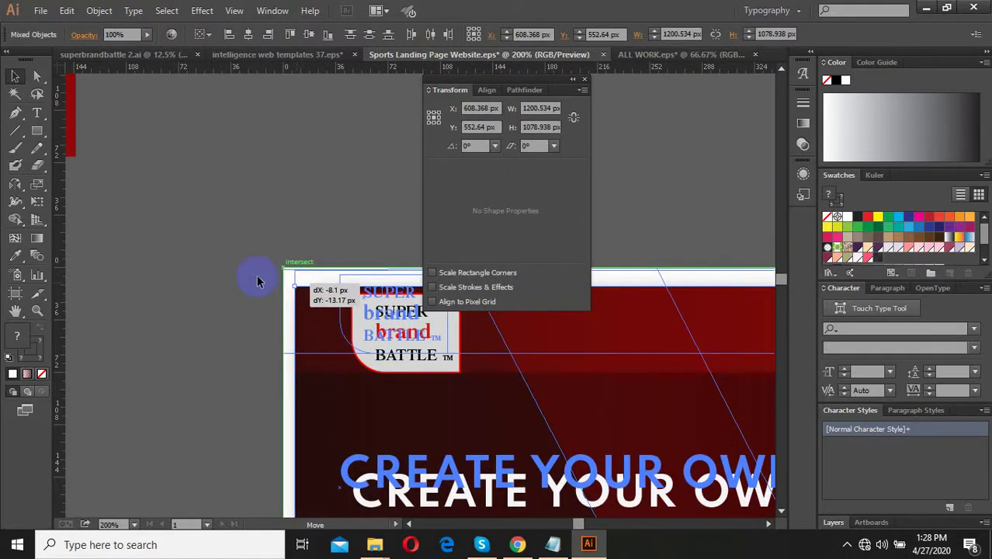
left_click_drag(259, 281, 258, 276)
scroll(257, 277, "down", 3)
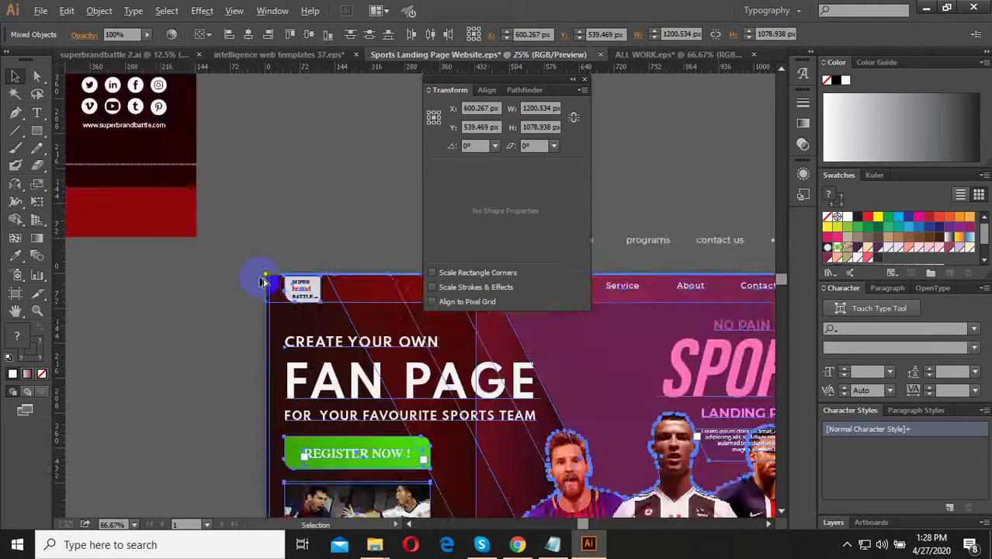
scroll(258, 277, "down", 4)
left_click(345, 450)
scroll(346, 446, "up", 3)
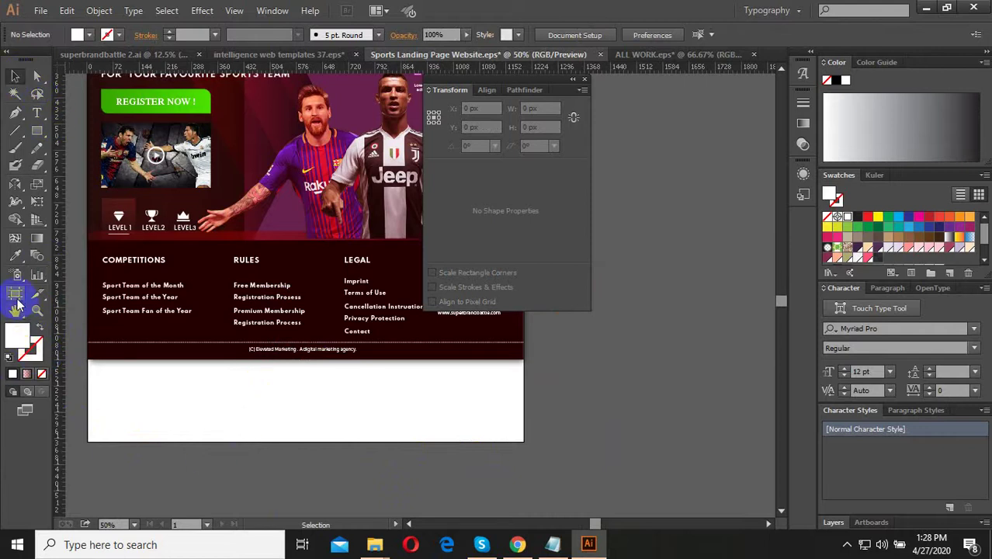
Pull the landing page artboard's bottom edge up to 1099 px, just below the footer.
left_click(16, 293)
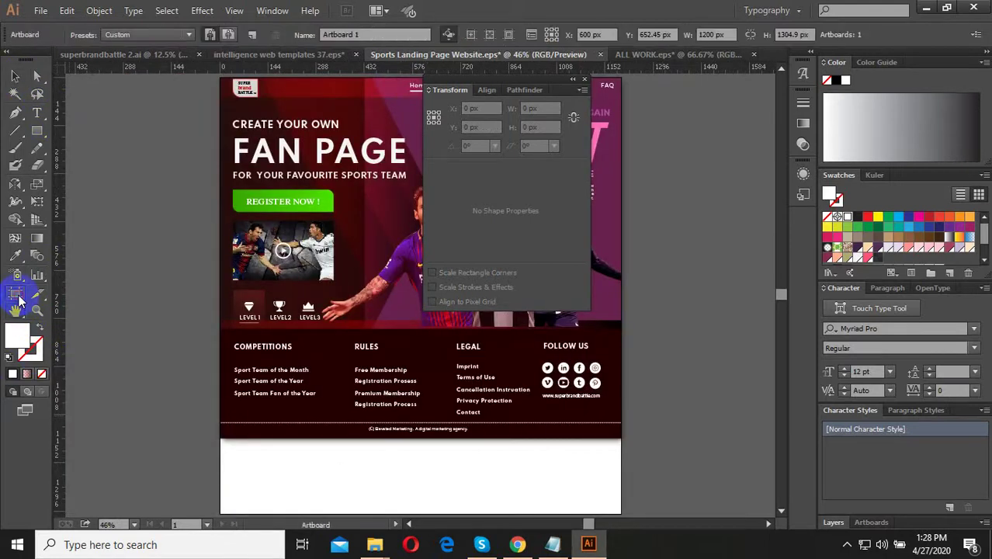
left_click(351, 404)
scroll(371, 375, "down", 1)
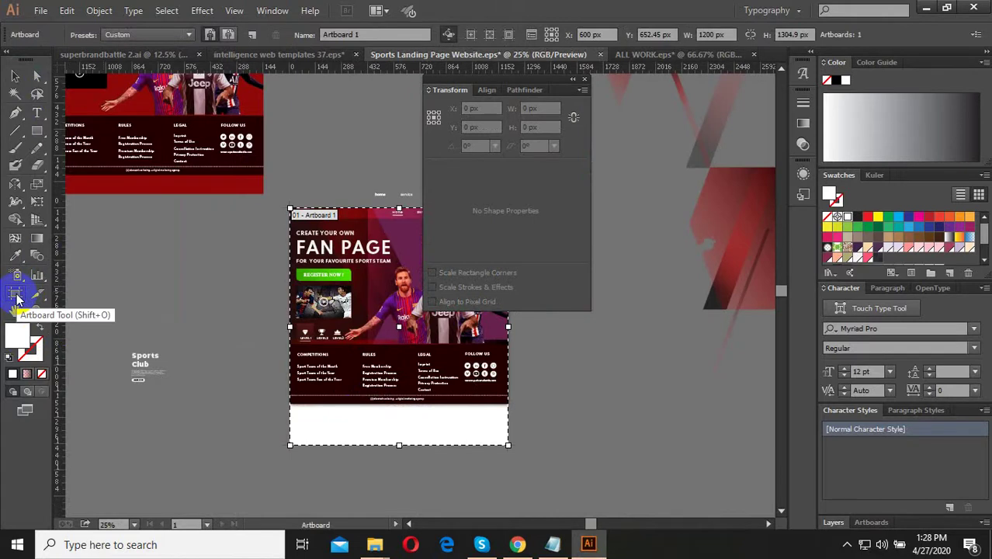
scroll(401, 423, "up", 1)
scroll(397, 423, "up", 1)
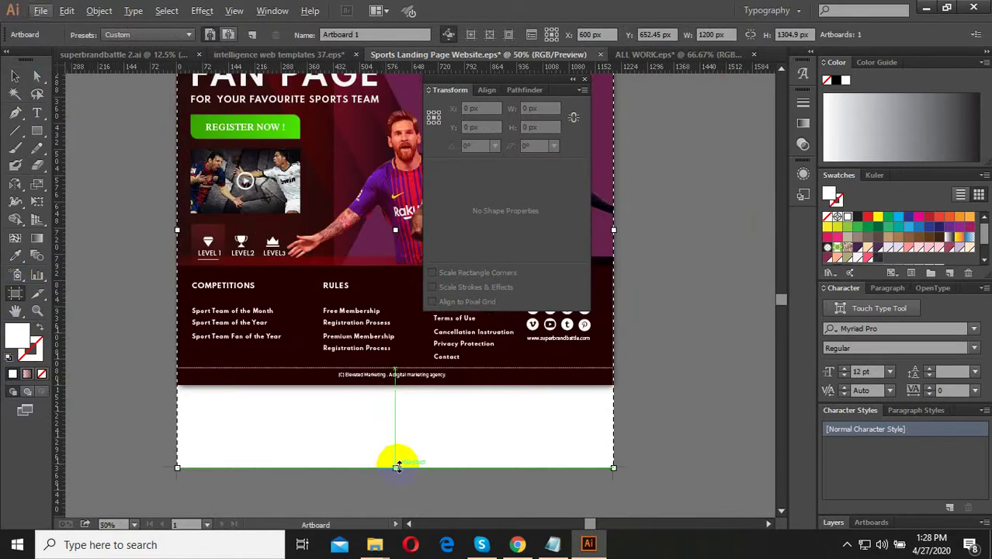
left_click_drag(398, 467, 401, 398)
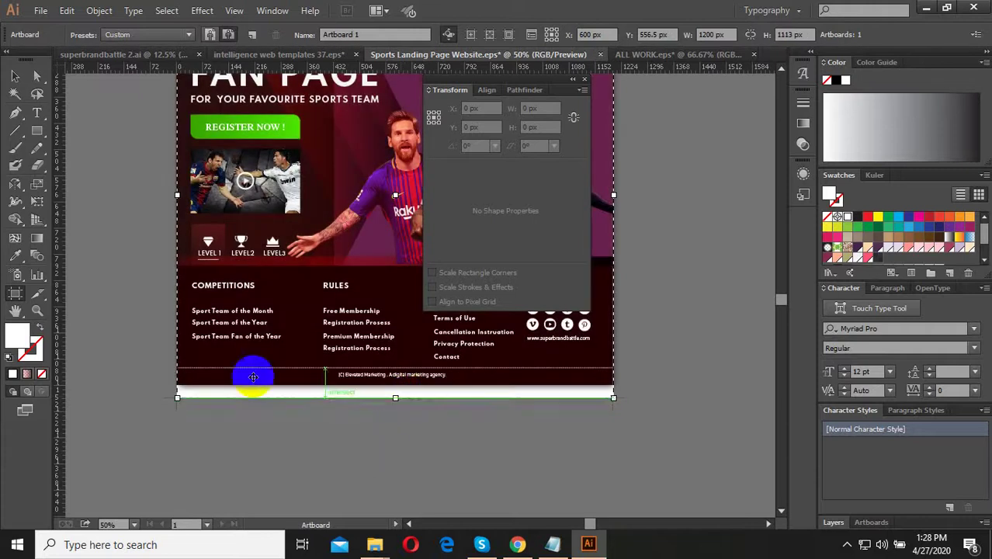
scroll(349, 383, "up", 3)
scroll(388, 394, "up", 3)
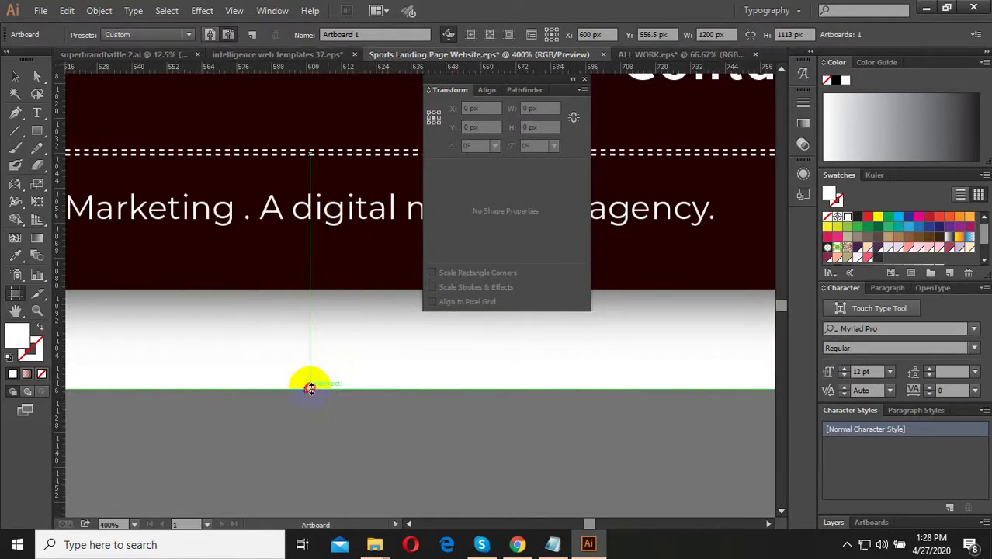
mouse_move(310, 385)
left_mouse_down()
mouse_move(310, 352)
mouse_move(466, 442)
left_mouse_up()
scroll(481, 434, "down", 2)
scroll(471, 454, "down", 3)
scroll(466, 447, "down", 1)
Return to the Selection tool and reset the Typography workspace to remove the floating Transform panel.
left_click(15, 78)
scroll(380, 458, "down", 2)
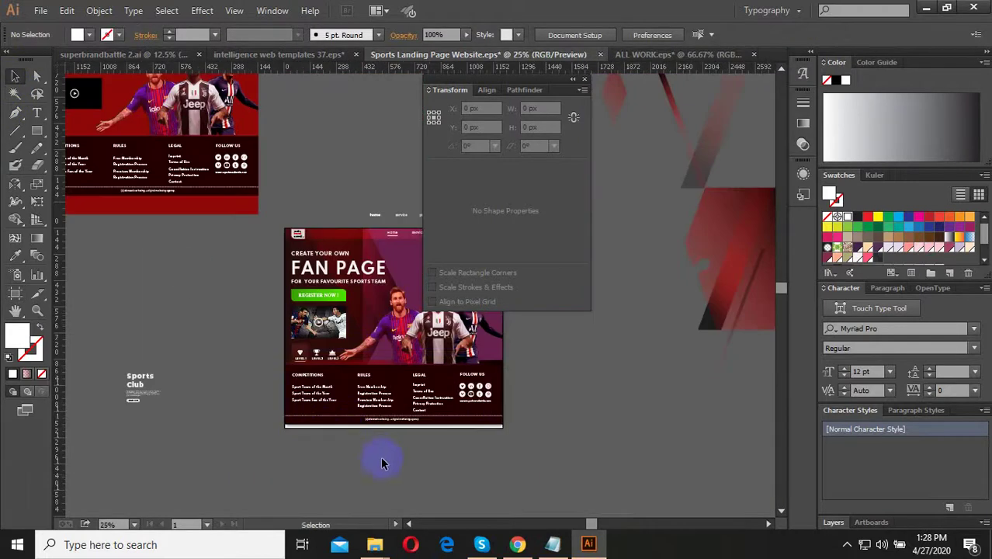
scroll(495, 479, "up", 1)
scroll(401, 446, "down", 1)
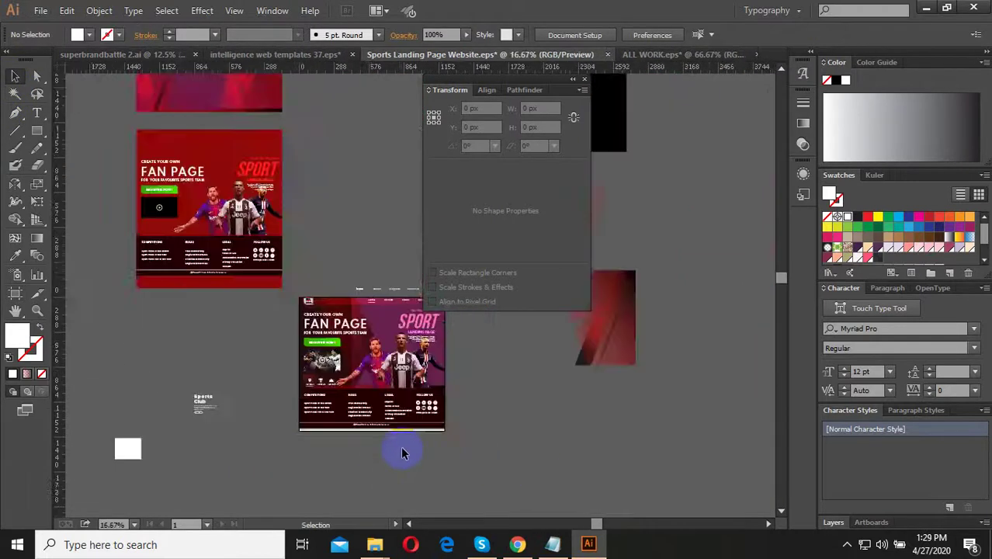
scroll(421, 432, "up", 2)
scroll(384, 450, "down", 2)
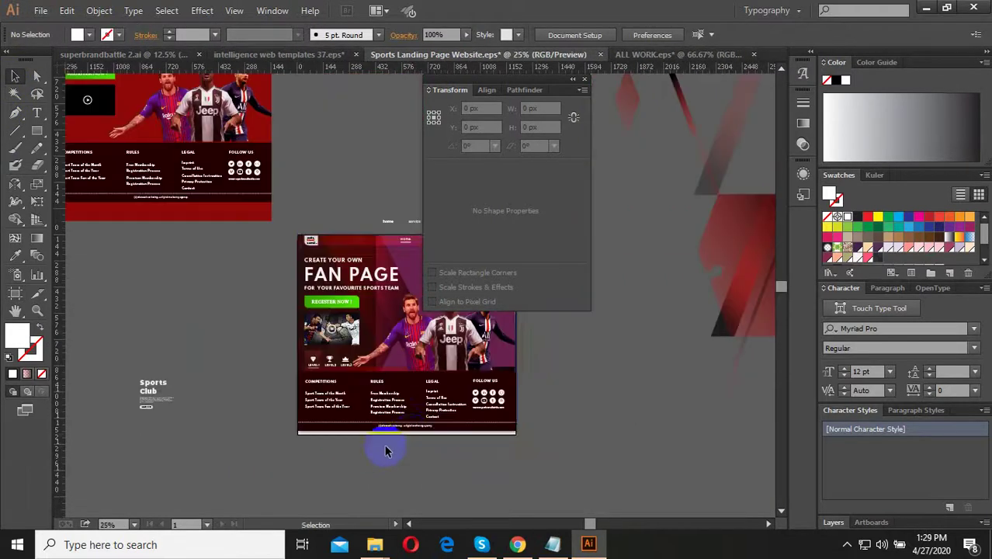
left_click(800, 12)
left_click(788, 159)
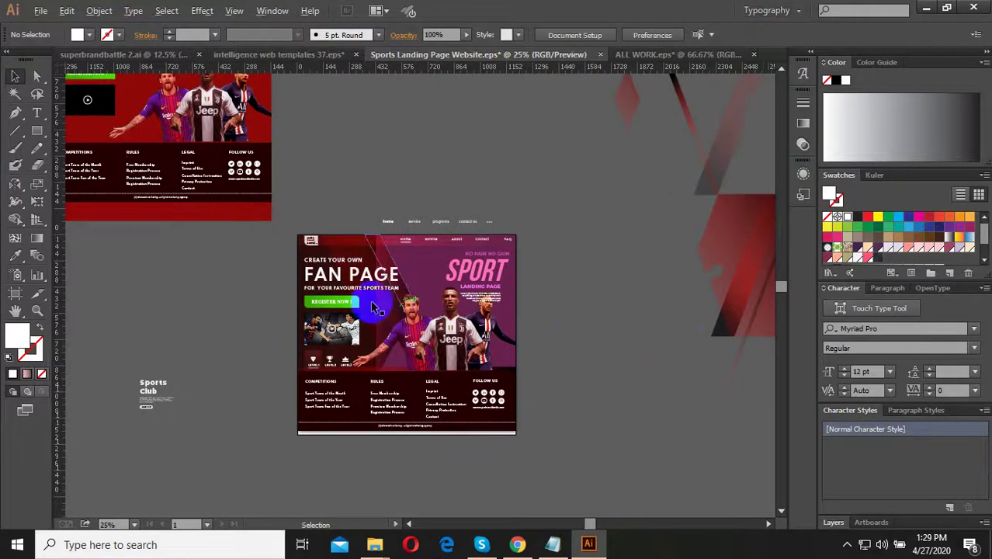
Scroll around the canvas to review the finished, cropped landing page.
scroll(369, 303, "up", 2)
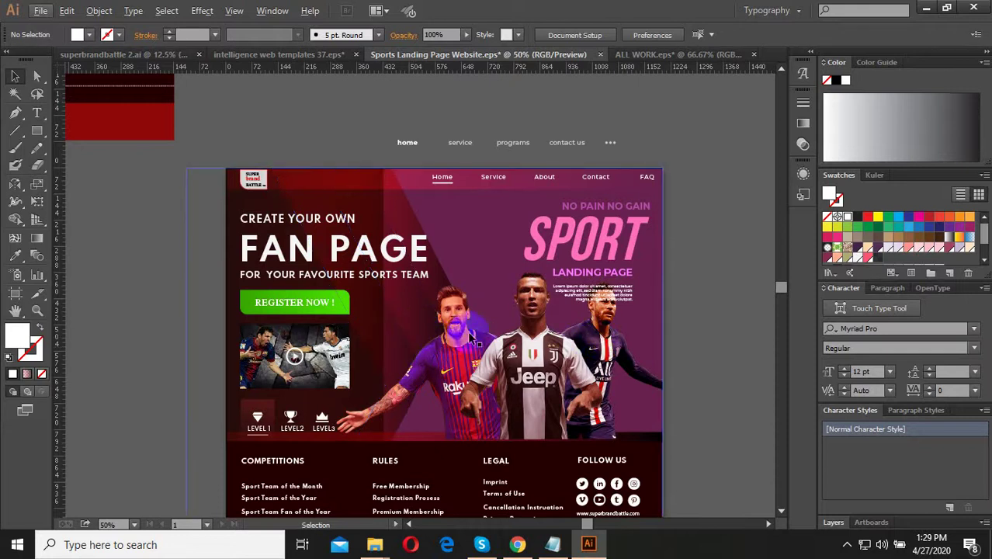
scroll(233, 172, "up", 2)
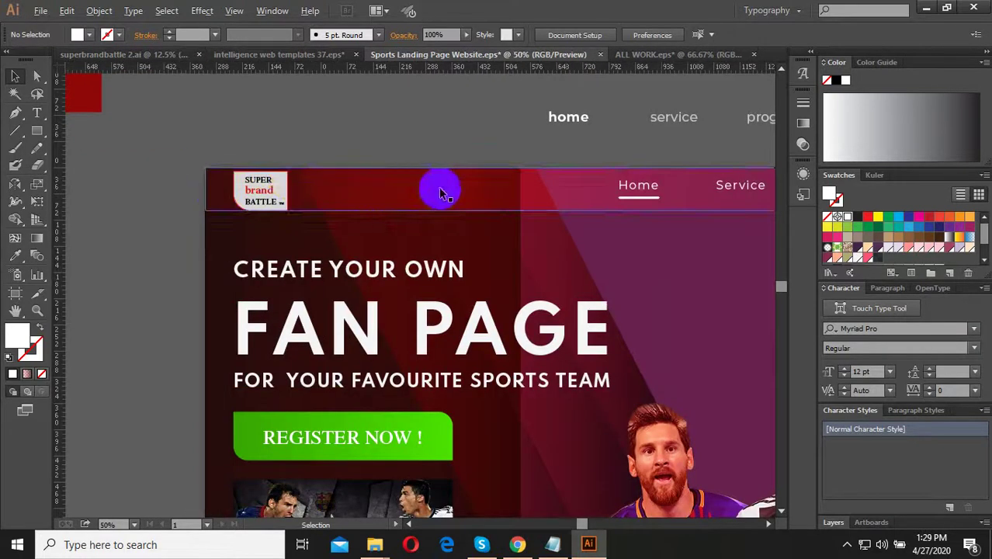
scroll(443, 190, "down", 2)
scroll(586, 181, "down", 2)
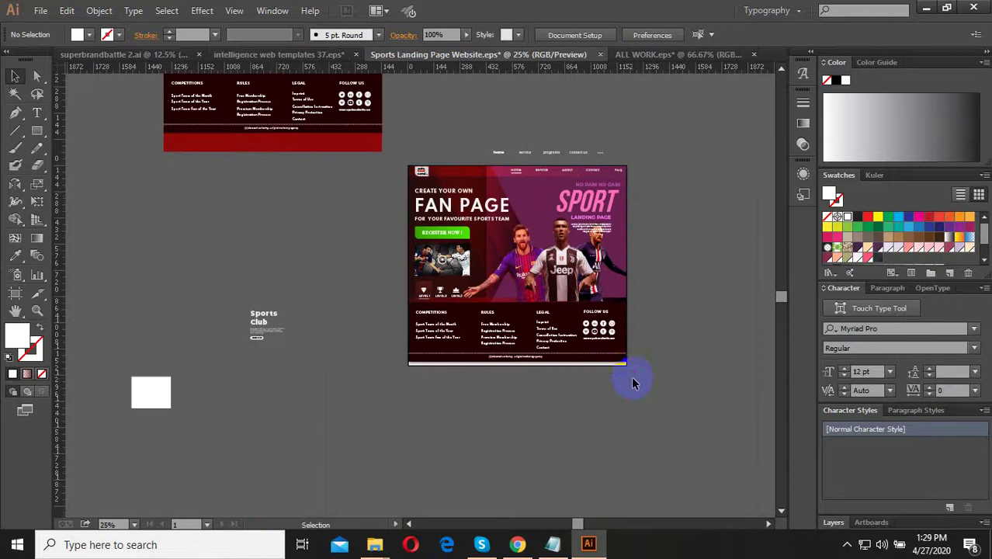
scroll(630, 371, "up", 2)
scroll(579, 391, "down", 3)
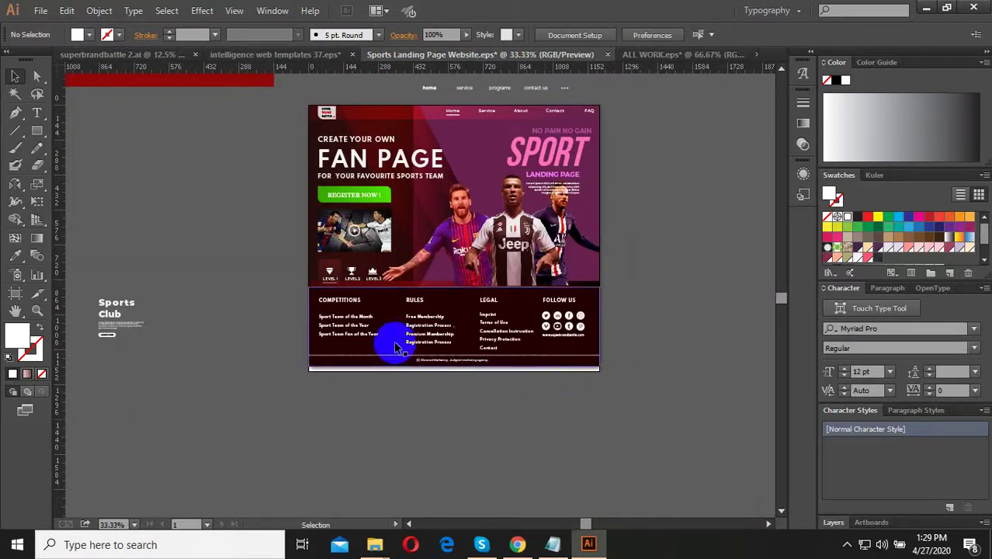
scroll(396, 347, "up", 1)
left_click(40, 12)
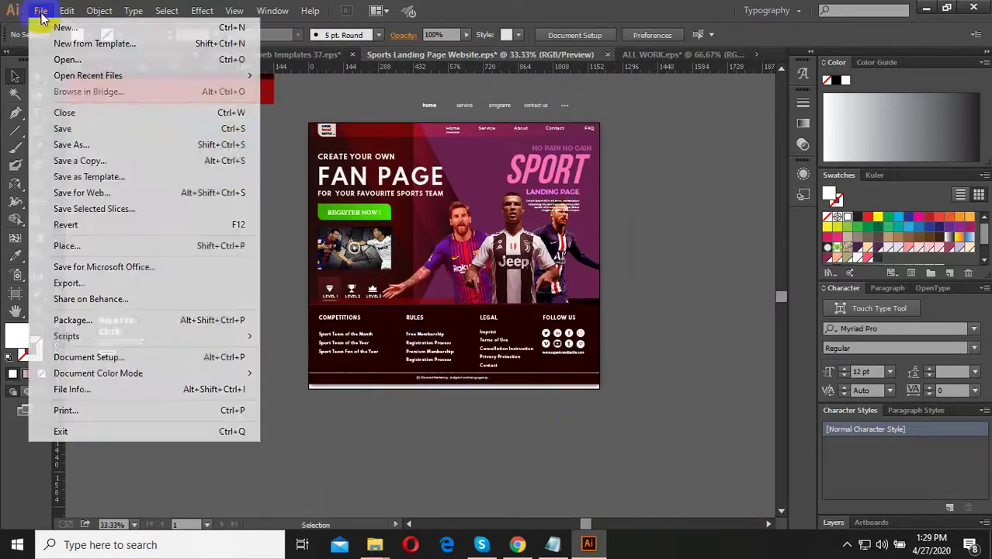
Save the page as 'Sports Landing Page Website 1' in Illustrator EPS format in SPORTS.
left_click(70, 144)
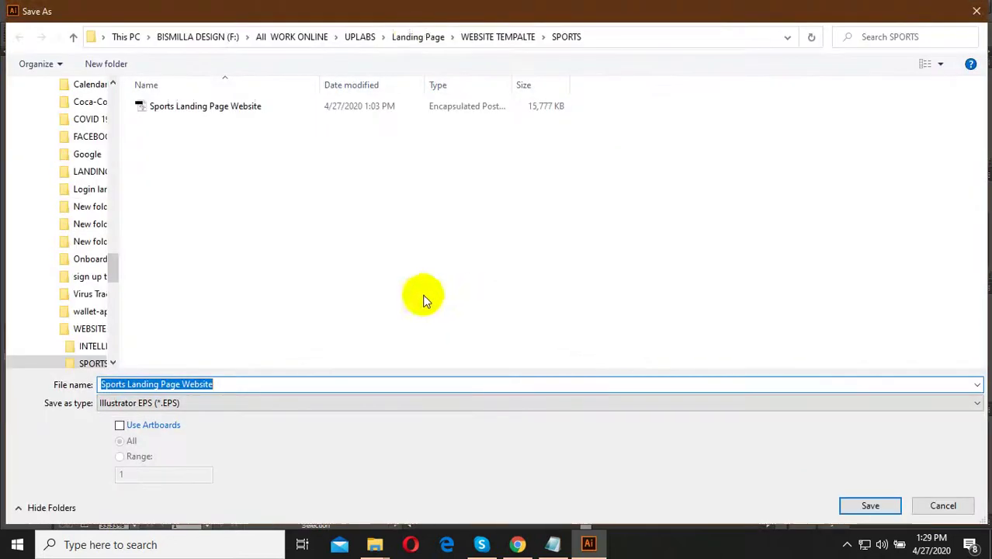
left_click(415, 43)
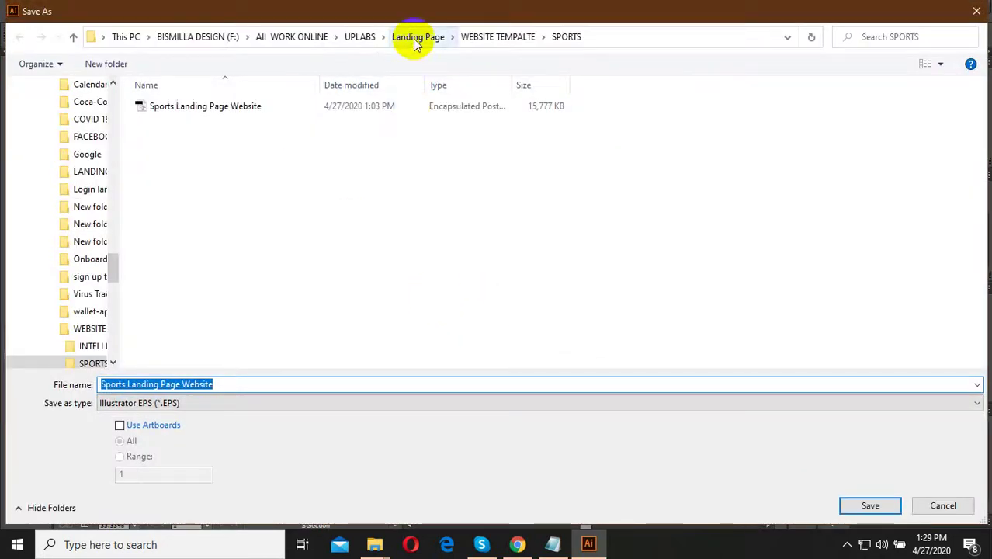
double_click(258, 388)
type("1")
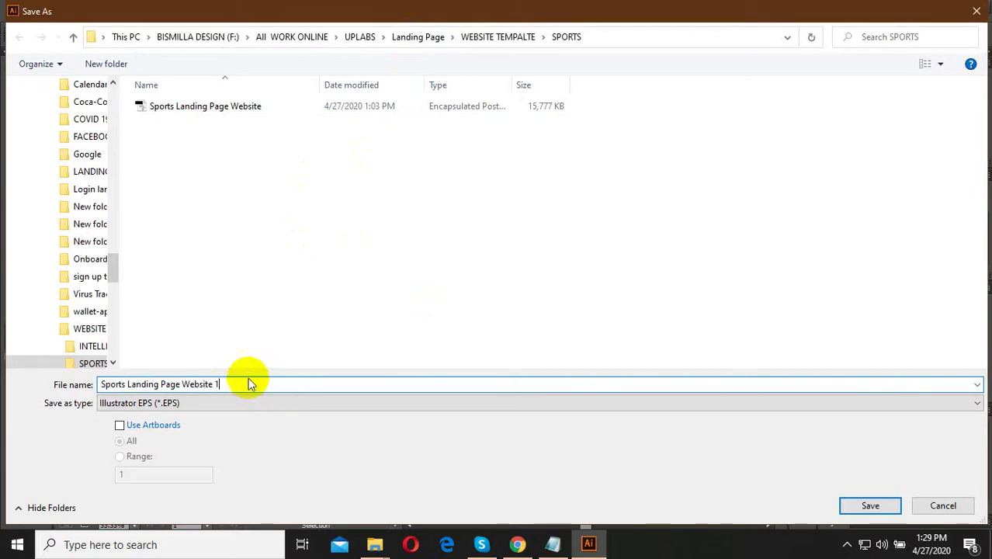
left_click(866, 505)
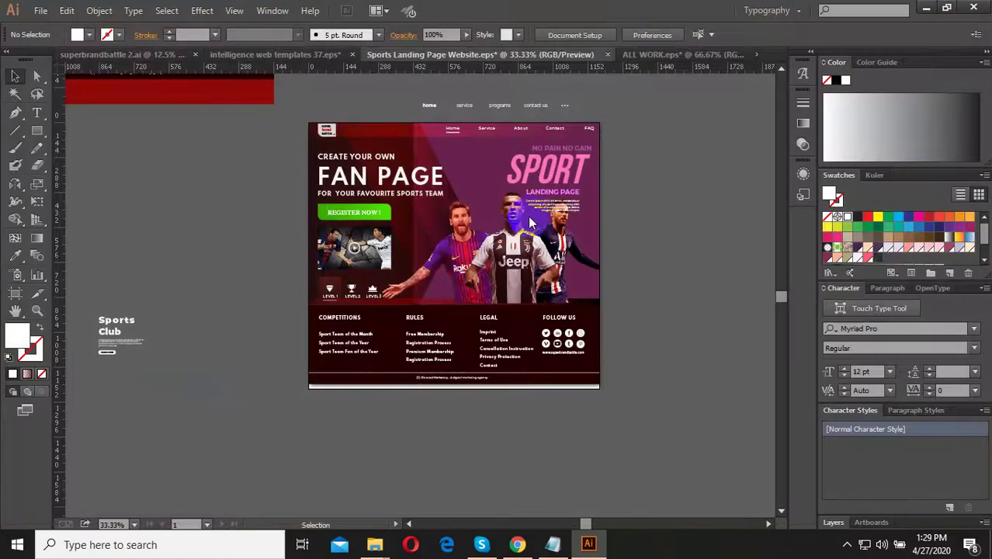
Set the EPS version to Illustrator CS6 EPS and accept the legacy-format warning.
left_click(505, 66)
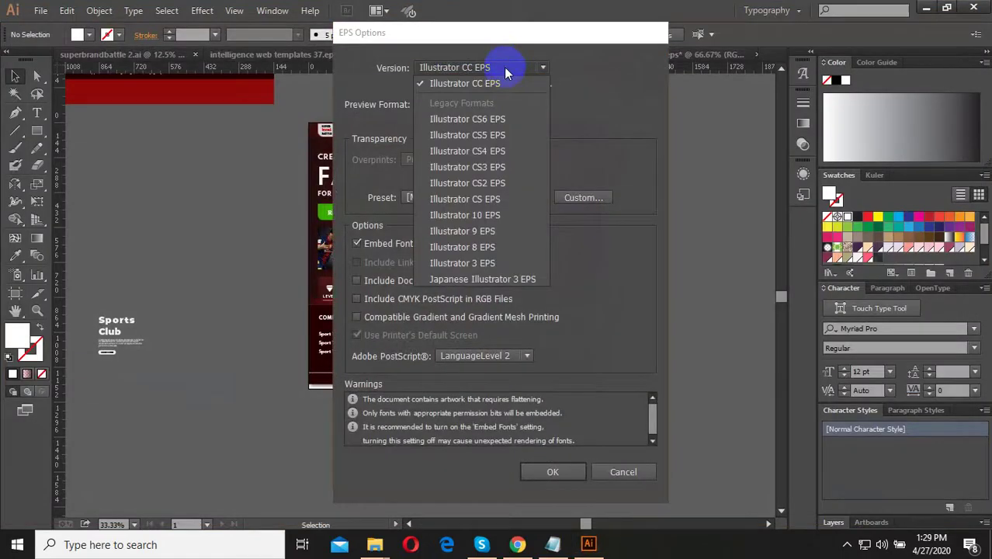
left_click(493, 121)
left_click(554, 456)
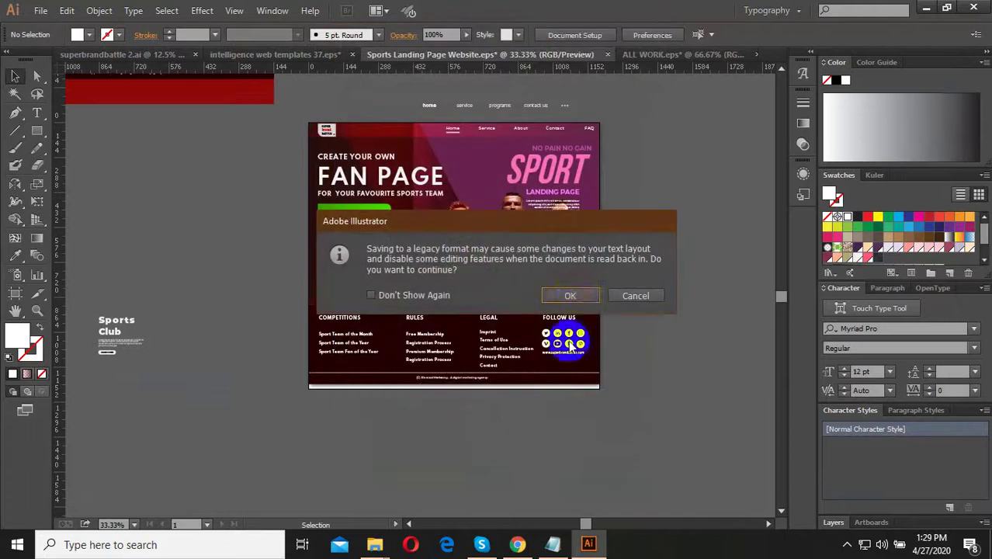
left_click(574, 293)
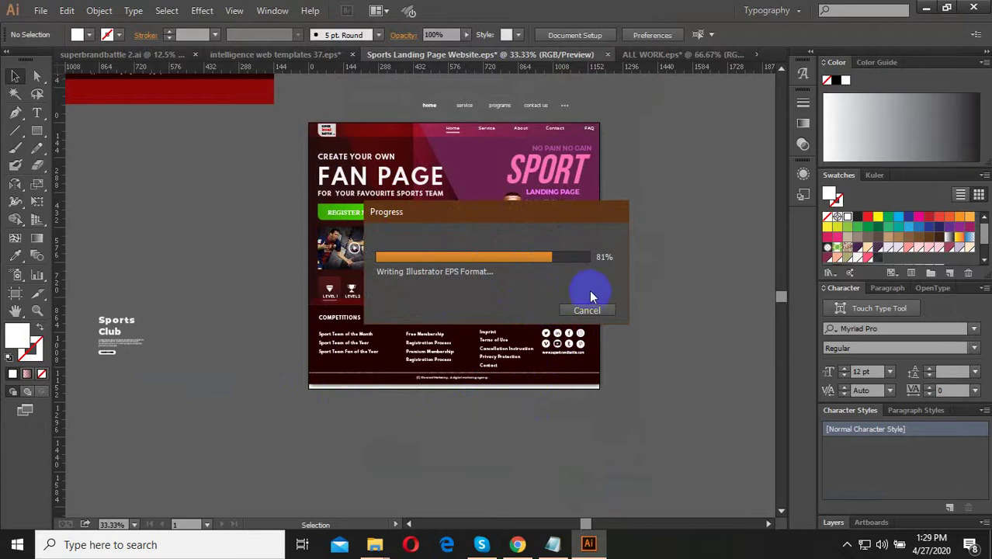
Export the page via Save for Web as JPEG 'Sports-Landing-Page-Website-1' in SPORTS.
left_click(35, 11)
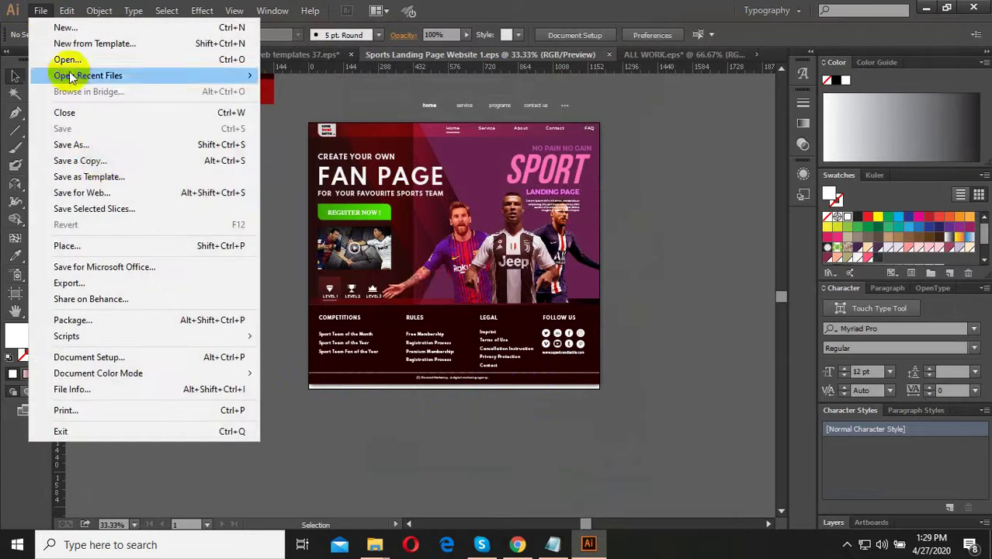
left_click(108, 194)
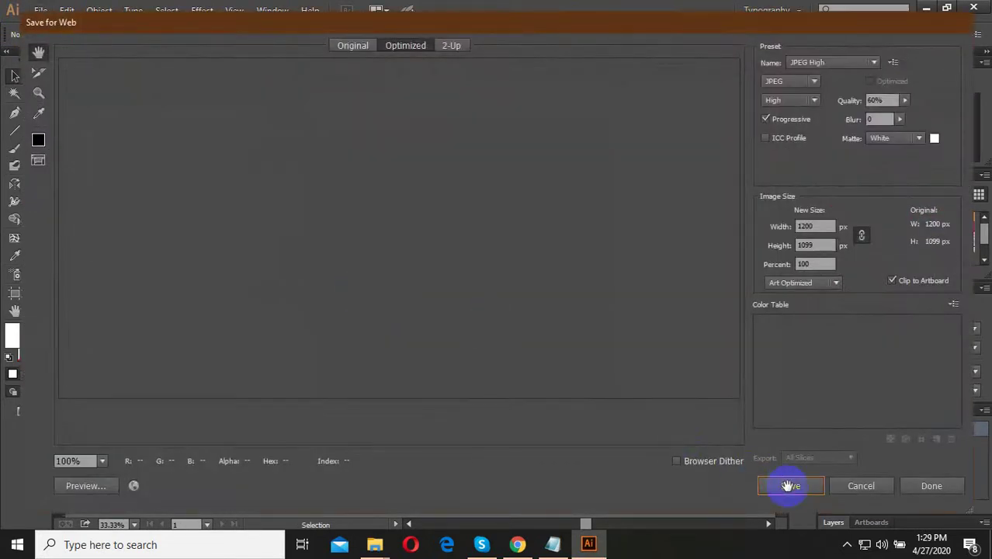
left_click(790, 485)
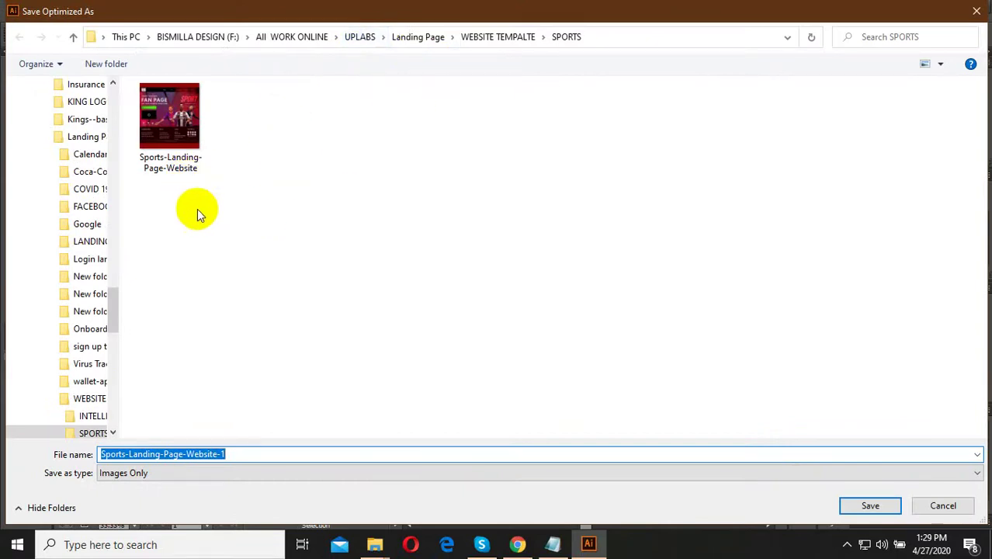
left_click(171, 131)
right_click(175, 132)
left_click(633, 256)
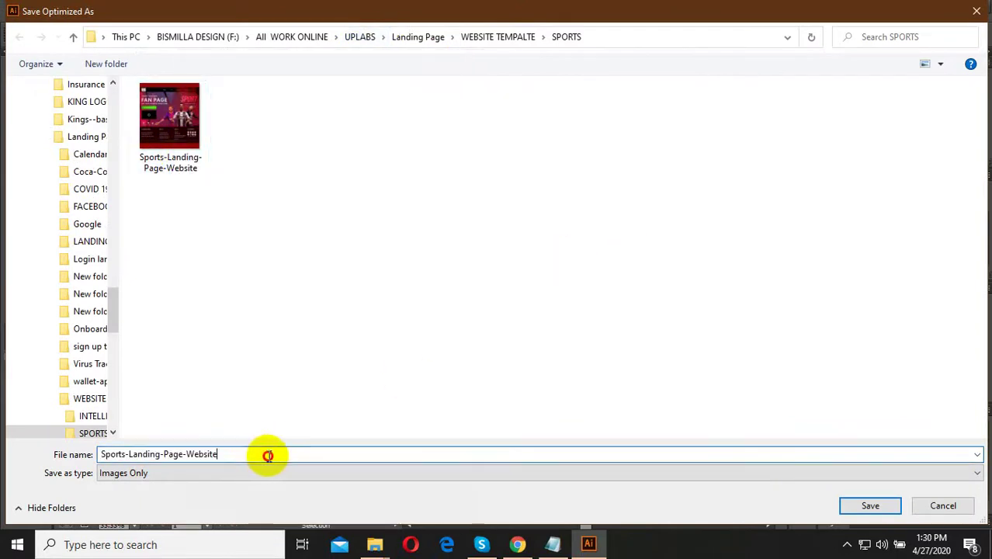
type("-1")
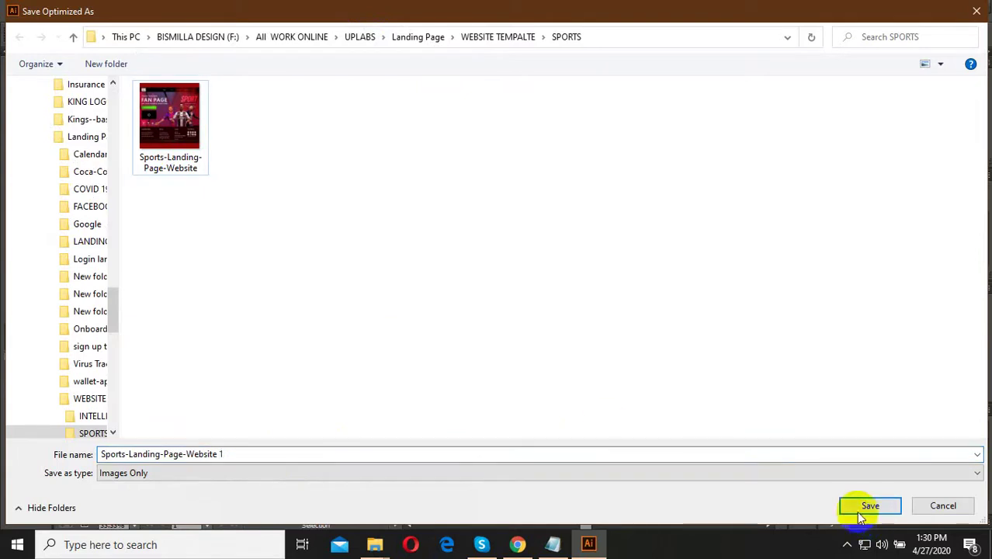
left_click(869, 506)
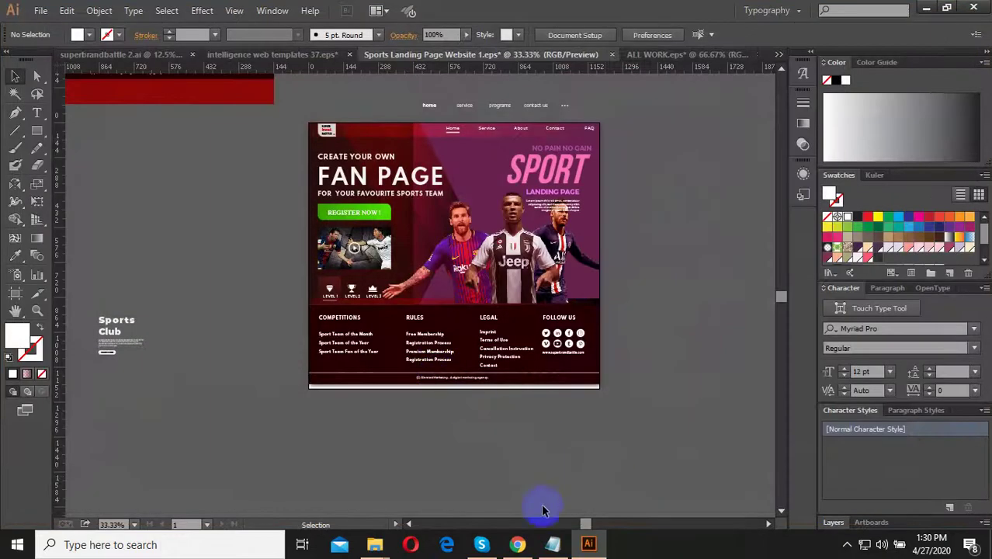
In Chrome, go to the superbrandbattle.com contest entries tab and open Submit design.
left_click(518, 545)
left_click(459, 12)
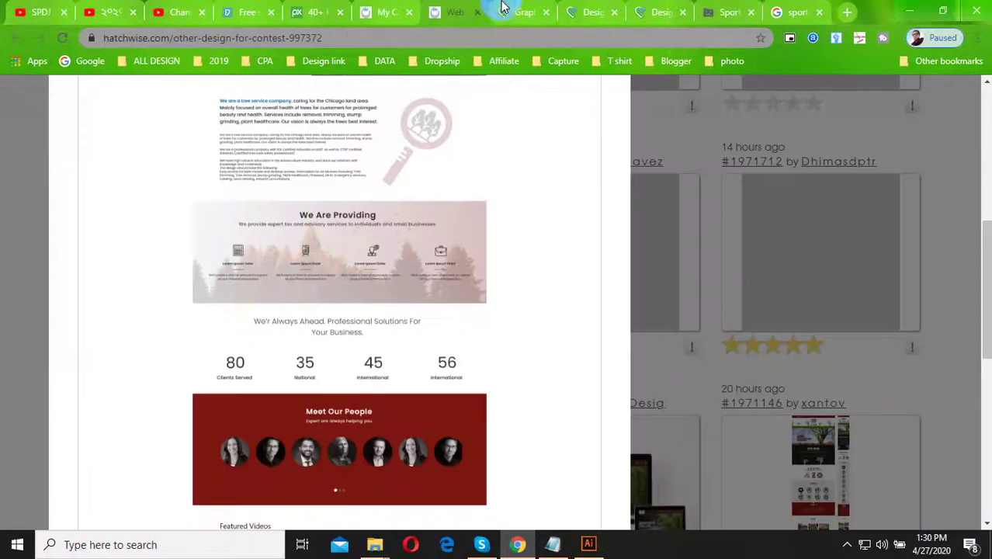
left_click(503, 10)
left_click(652, 9)
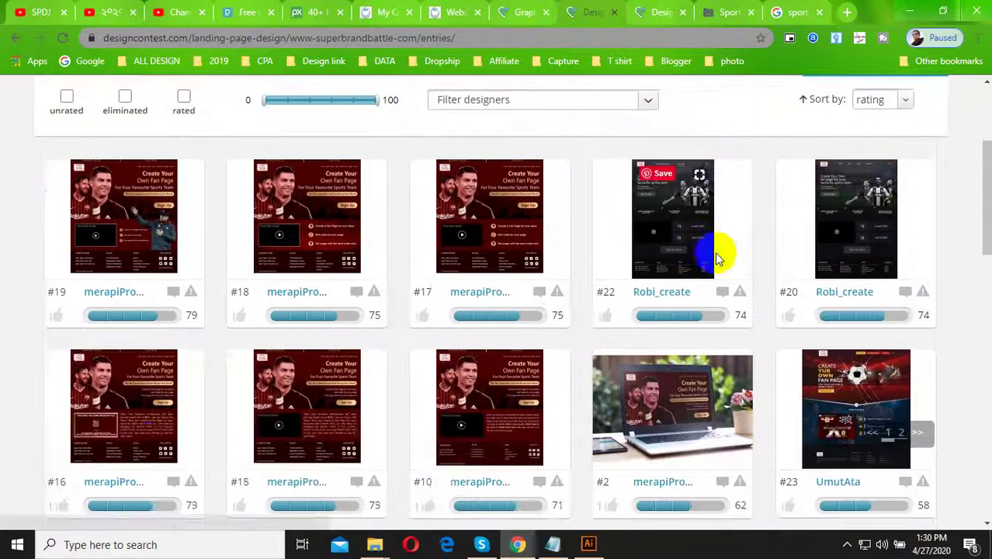
scroll(715, 252, "up", 2)
left_click(830, 209)
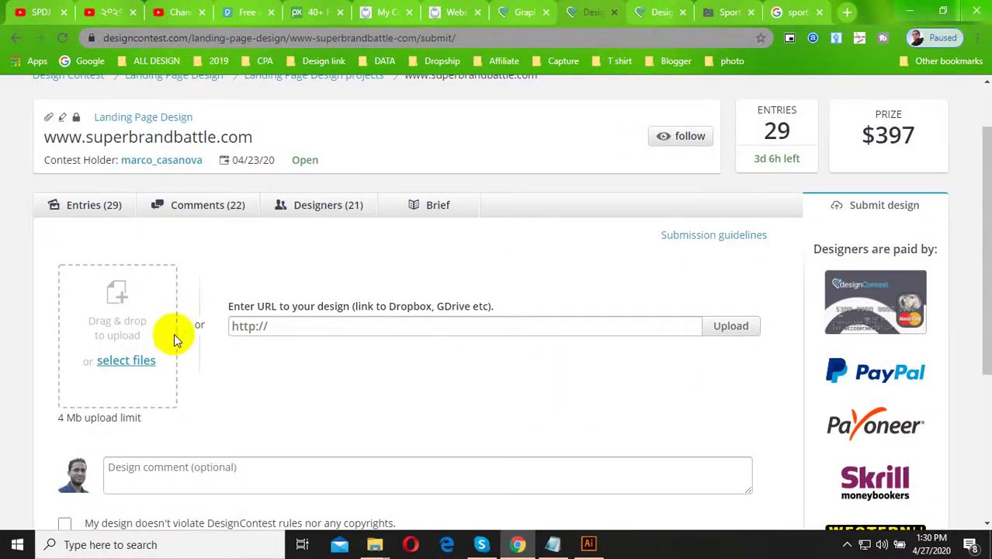
Upload Sports-Landing-Page-Website-1 from the WEBSITE TEMPALTE > SPORTS folder.
left_click(114, 318)
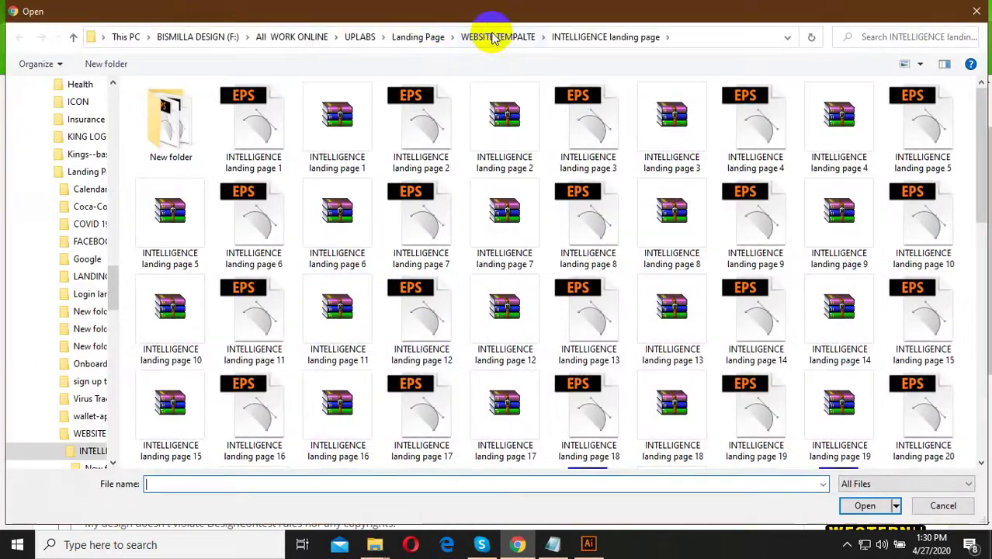
left_click(494, 37)
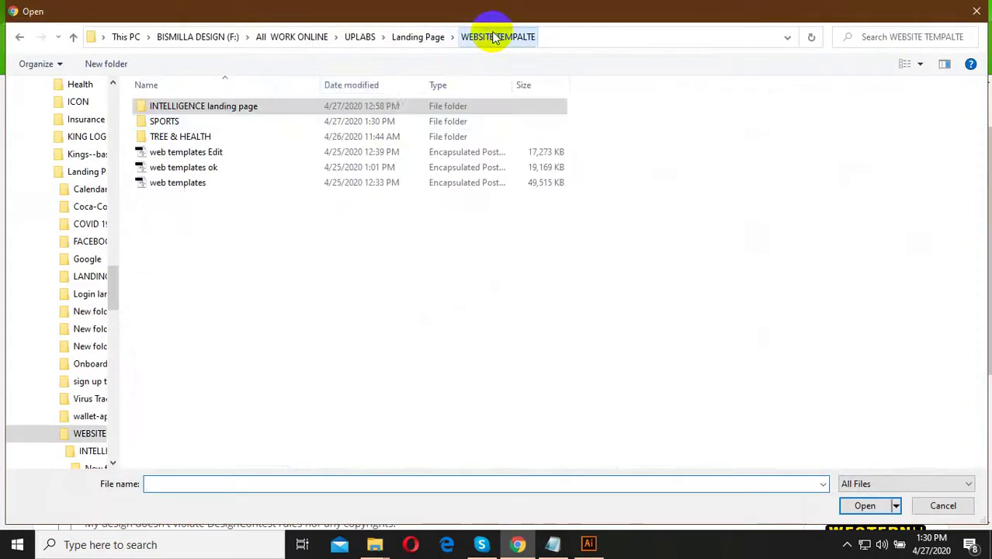
left_click(428, 45)
double_click(403, 220)
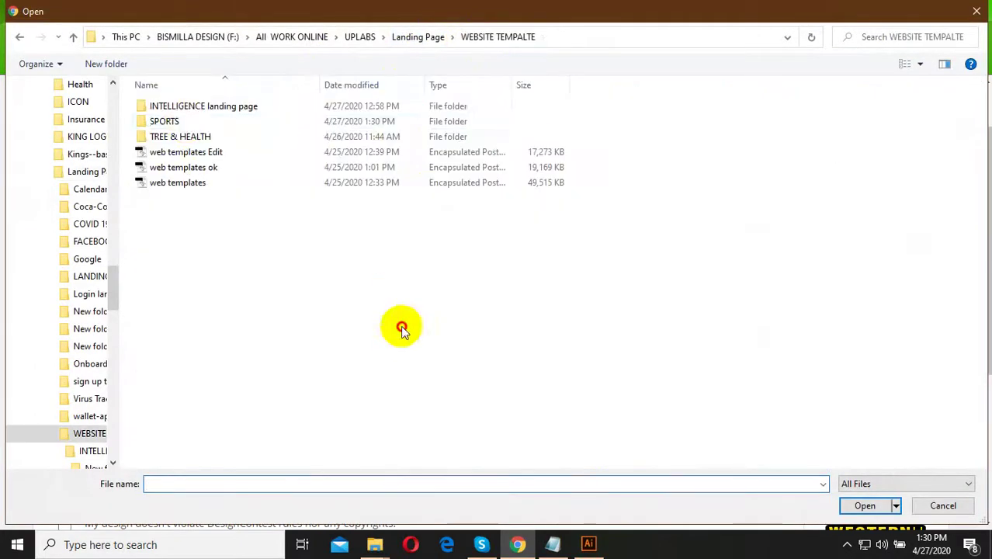
double_click(188, 124)
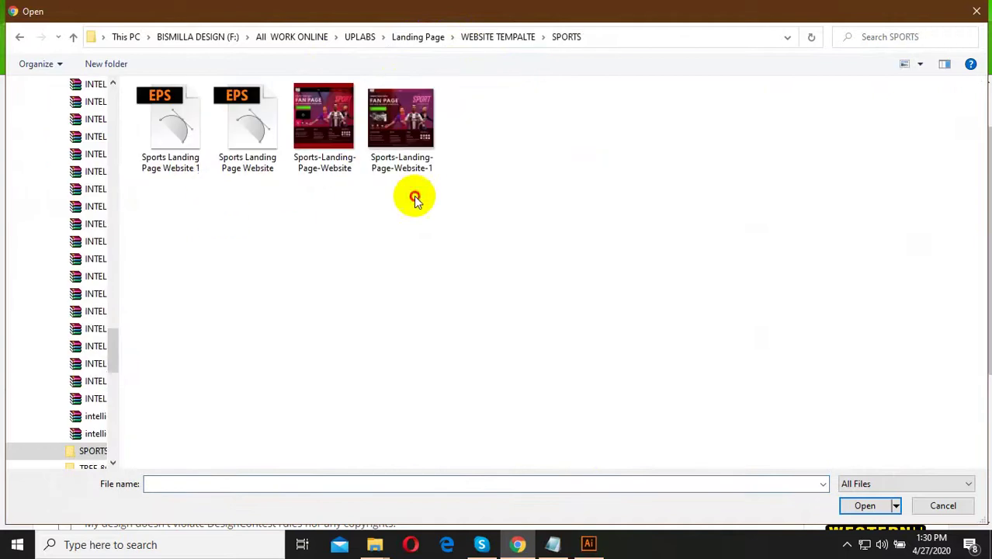
double_click(417, 146)
Paste the quality-guarantee sentence from Notepad into the Design comment box.
scroll(363, 359, "down", 4)
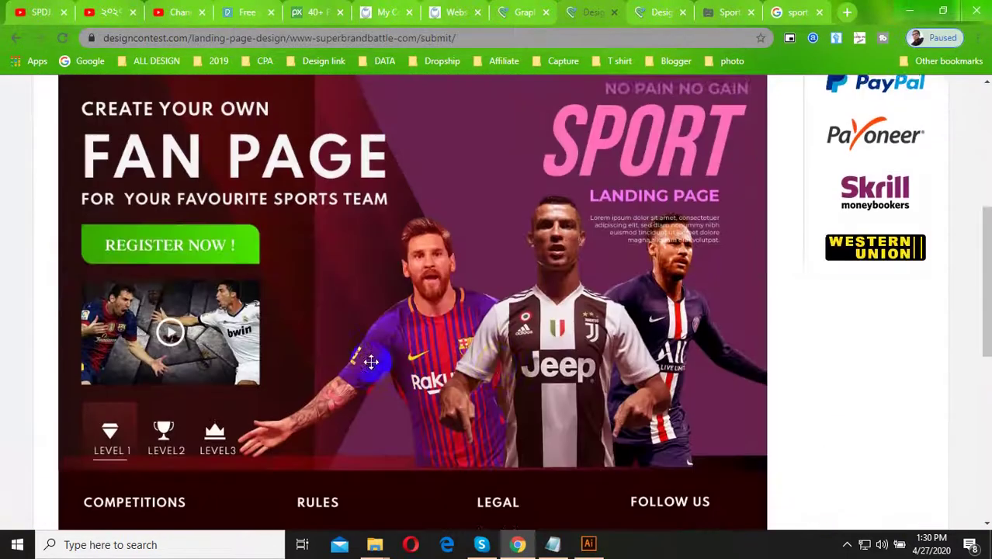
scroll(506, 423, "down", 3)
left_click(555, 544)
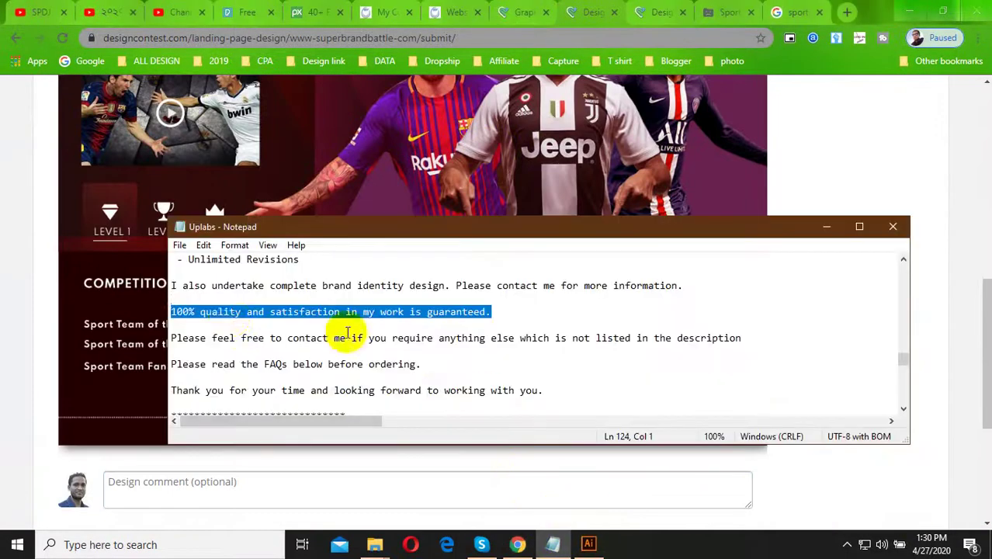
left_click(21, 292)
scroll(312, 384, "down", 2)
scroll(233, 326, "down", 1)
left_click(188, 277)
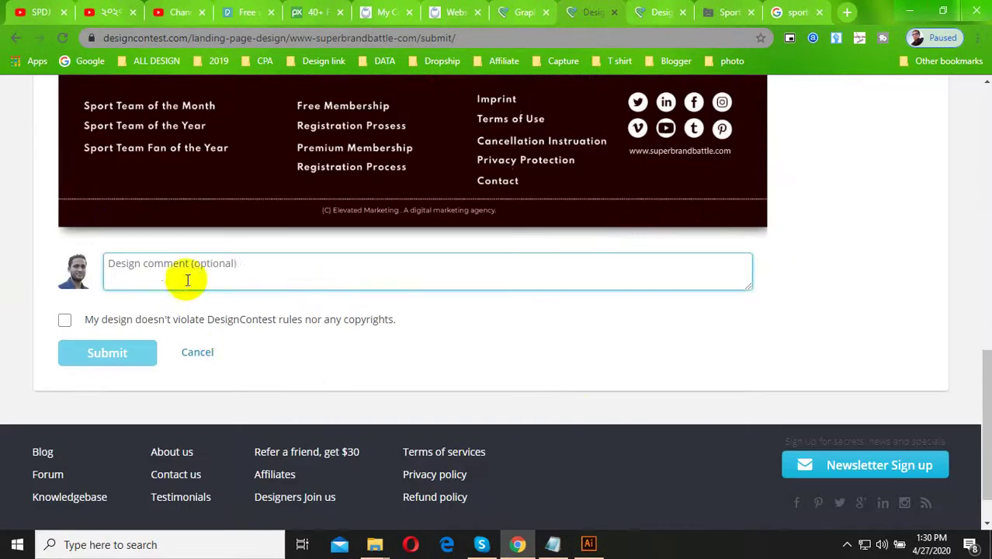
type("100% quality and satisfaction in my work is guaranteed.")
Tick the rules agreement checkbox and submit the entry to contest #295990.
left_click(66, 321)
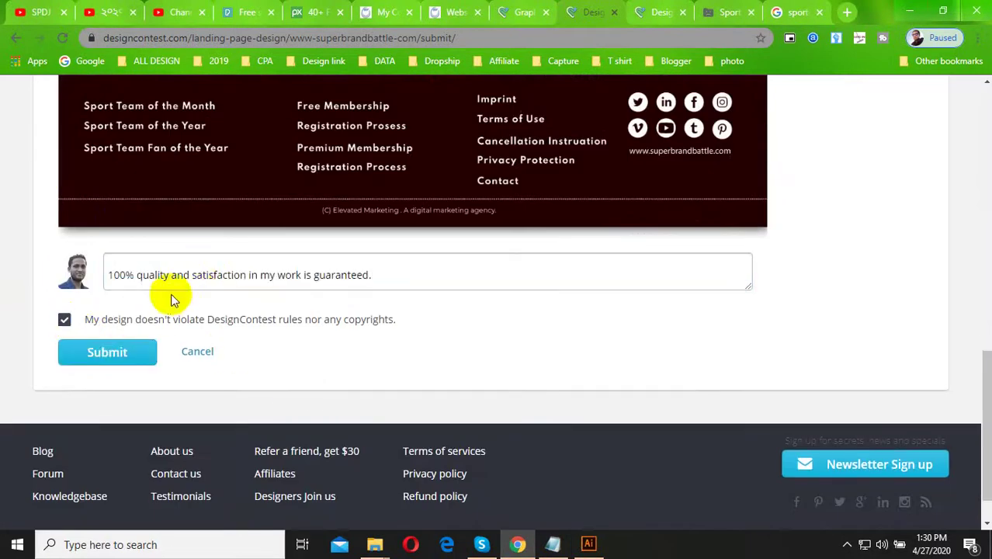
left_click(375, 303)
left_click(116, 357)
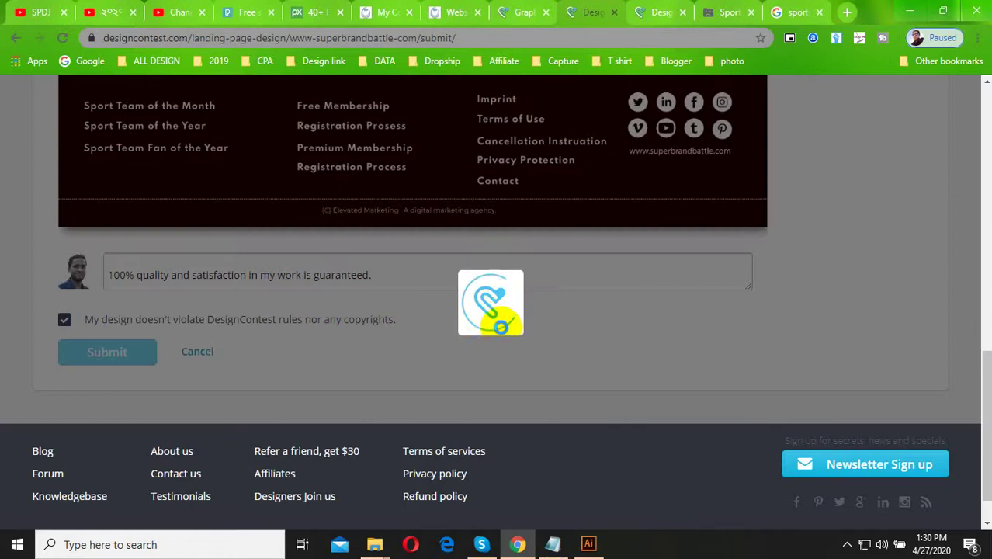
scroll(500, 326, "up", 2)
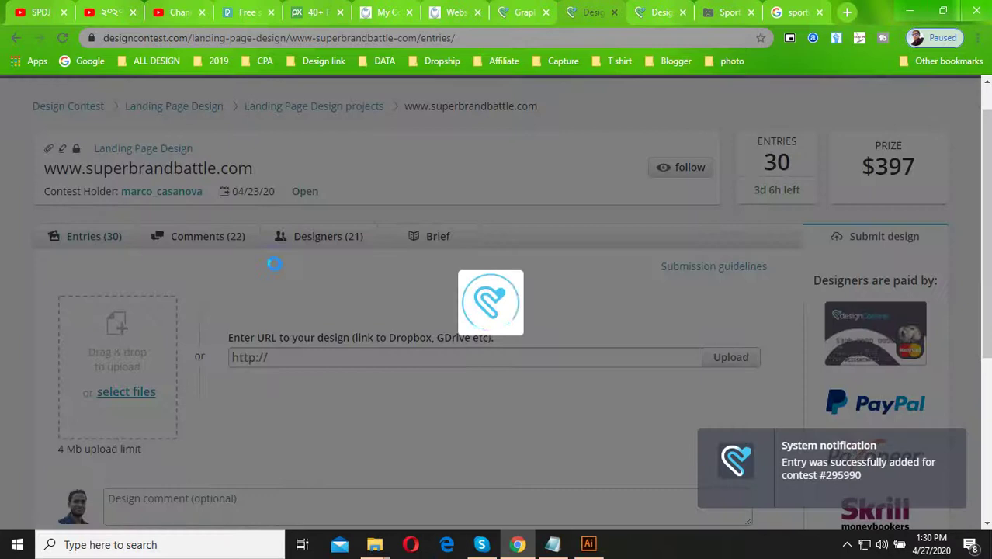
Scroll through the contest's entries list to page 2 to locate new entry #30.
scroll(274, 268, "down", 5)
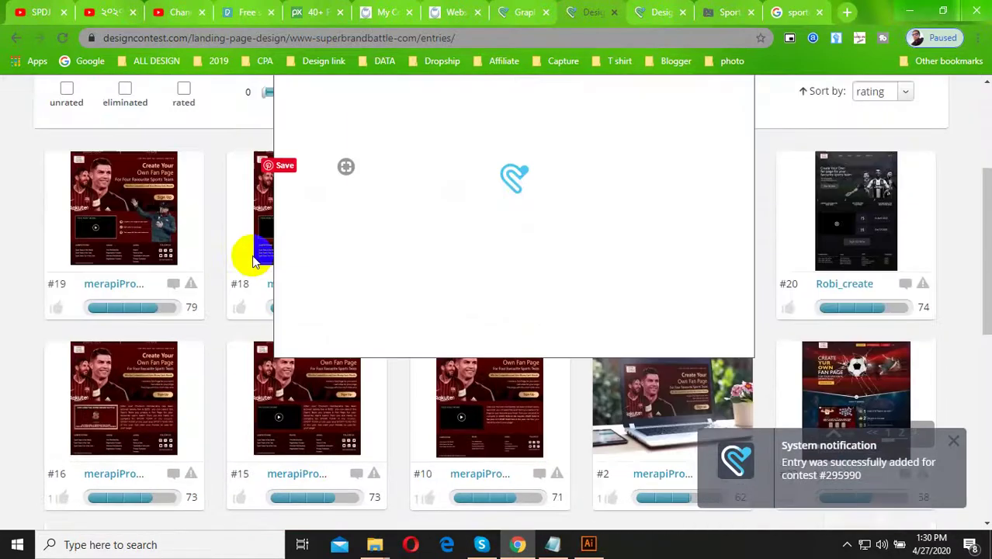
scroll(248, 256, "down", 4)
scroll(310, 284, "down", 1)
scroll(334, 364, "up", 2)
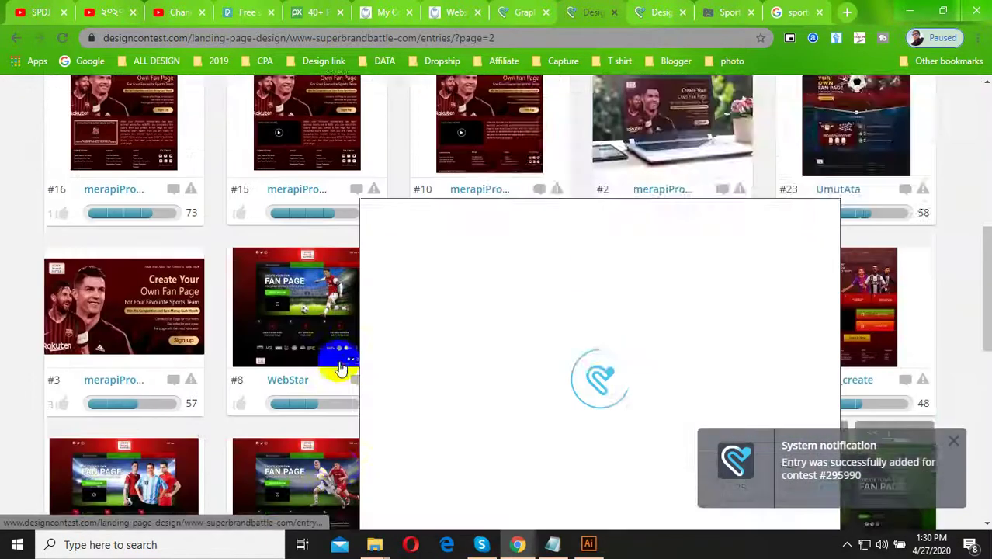
scroll(419, 345, "down", 6)
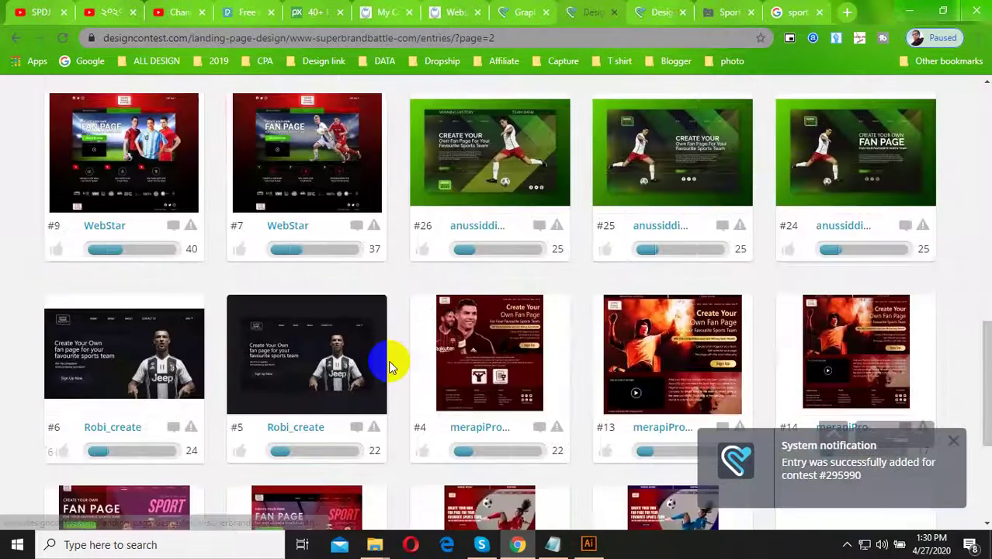
scroll(542, 277, "down", 1)
scroll(507, 269, "down", 2)
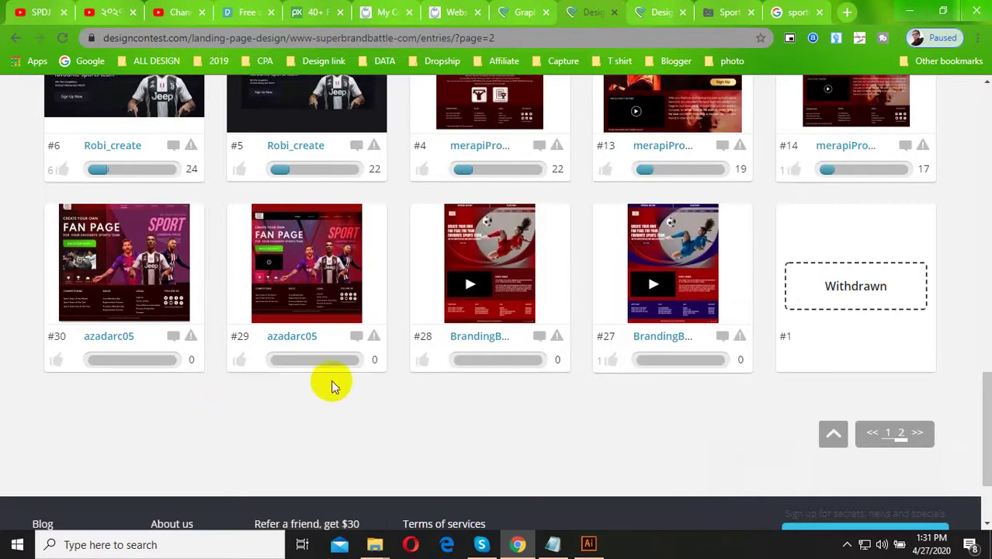
scroll(435, 373, "up", 2)
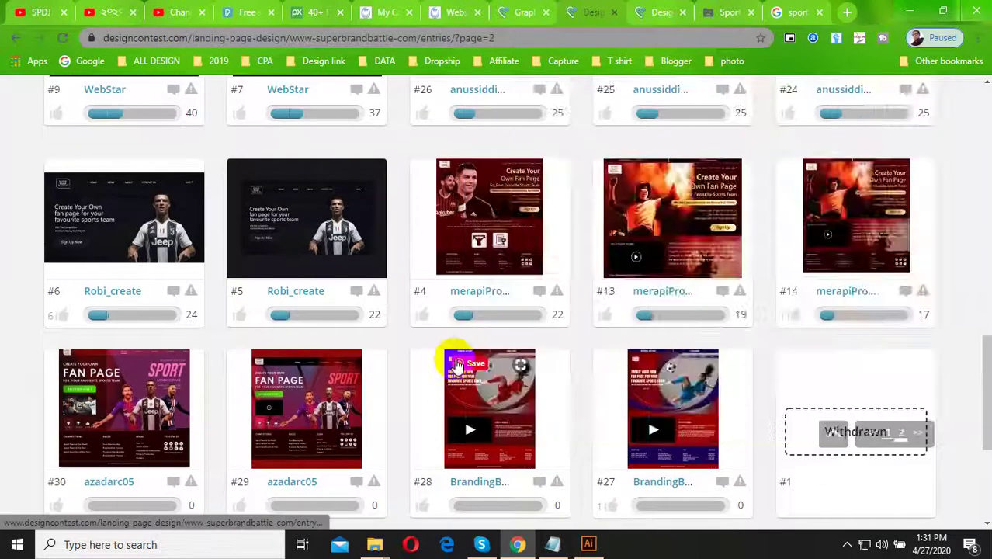
scroll(476, 362, "down", 4)
scroll(439, 355, "up", 4)
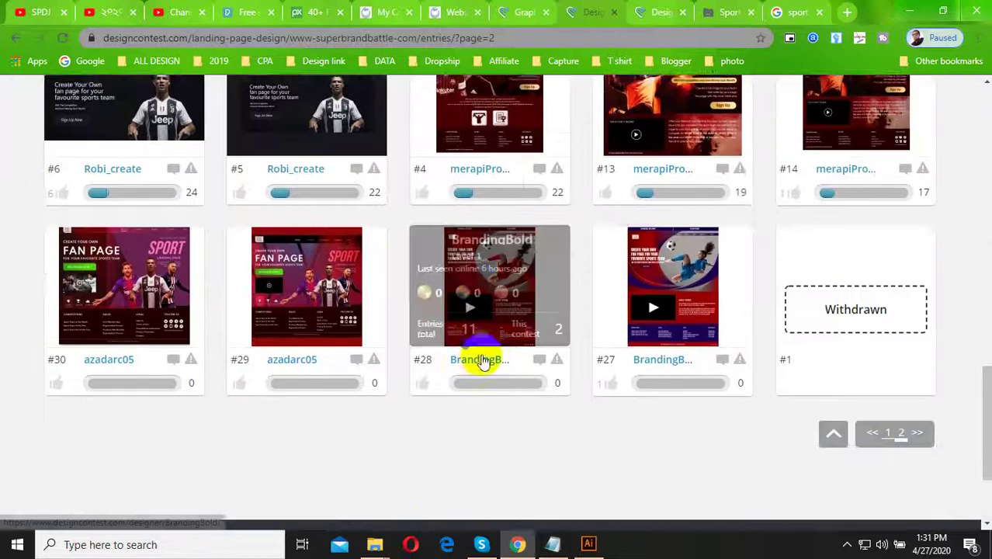
scroll(481, 350, "up", 5)
scroll(512, 318, "up", 5)
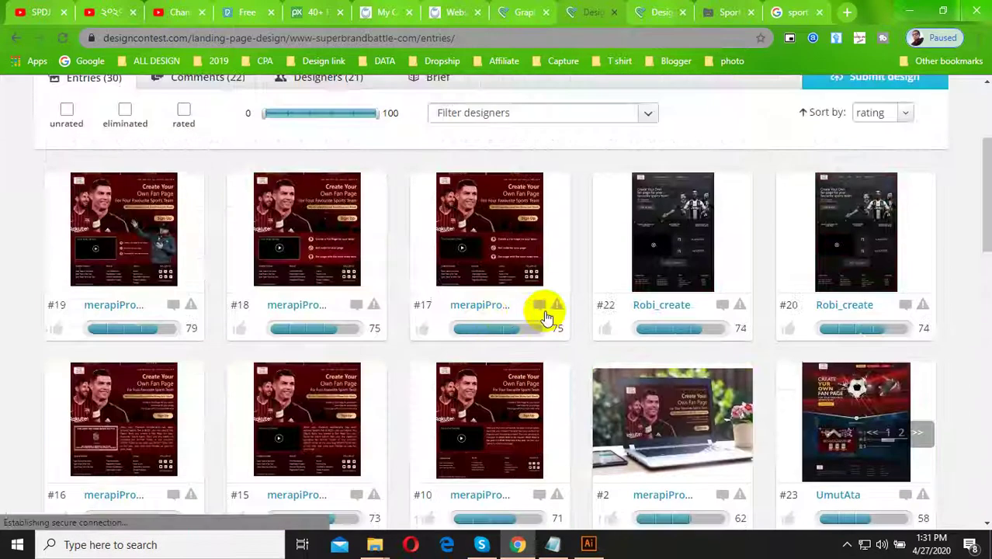
scroll(559, 310, "up", 3)
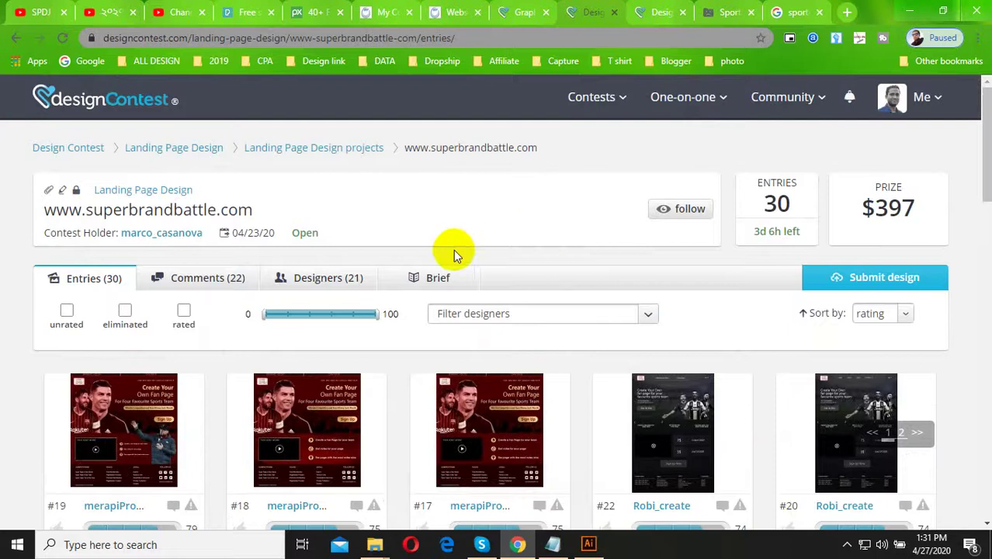
scroll(389, 263, "down", 3)
scroll(556, 316, "down", 3)
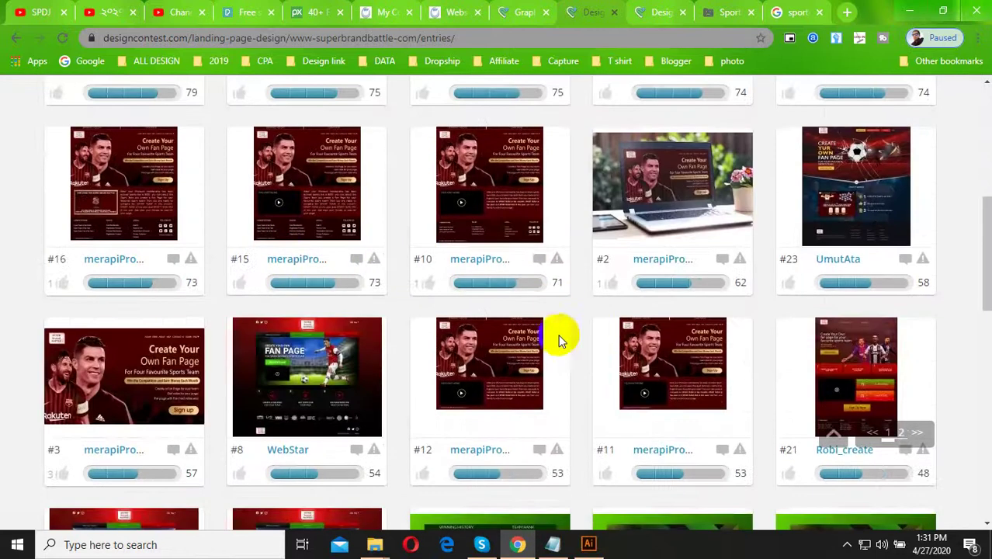
scroll(559, 337, "down", 3)
scroll(581, 359, "down", 2)
scroll(837, 428, "down", 1)
scroll(920, 488, "down", 3)
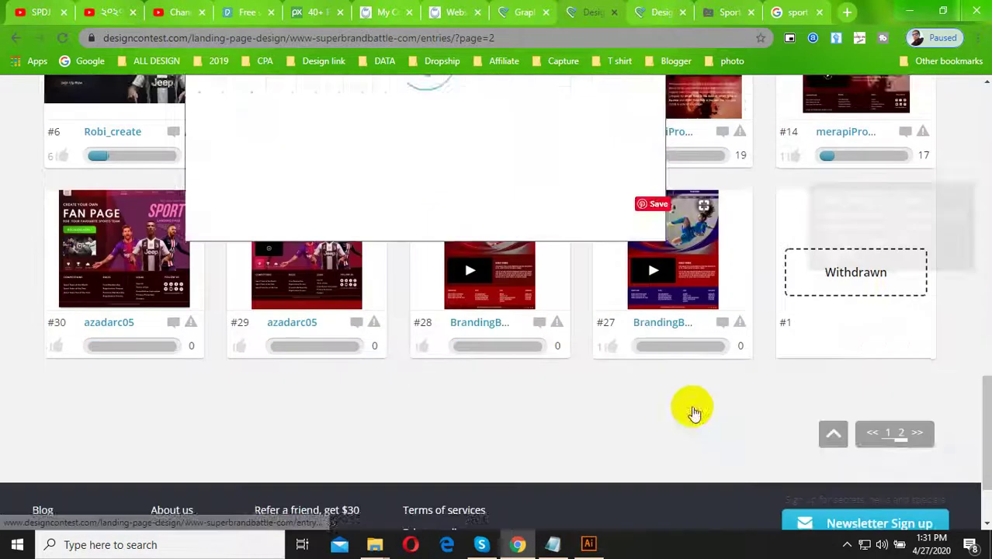